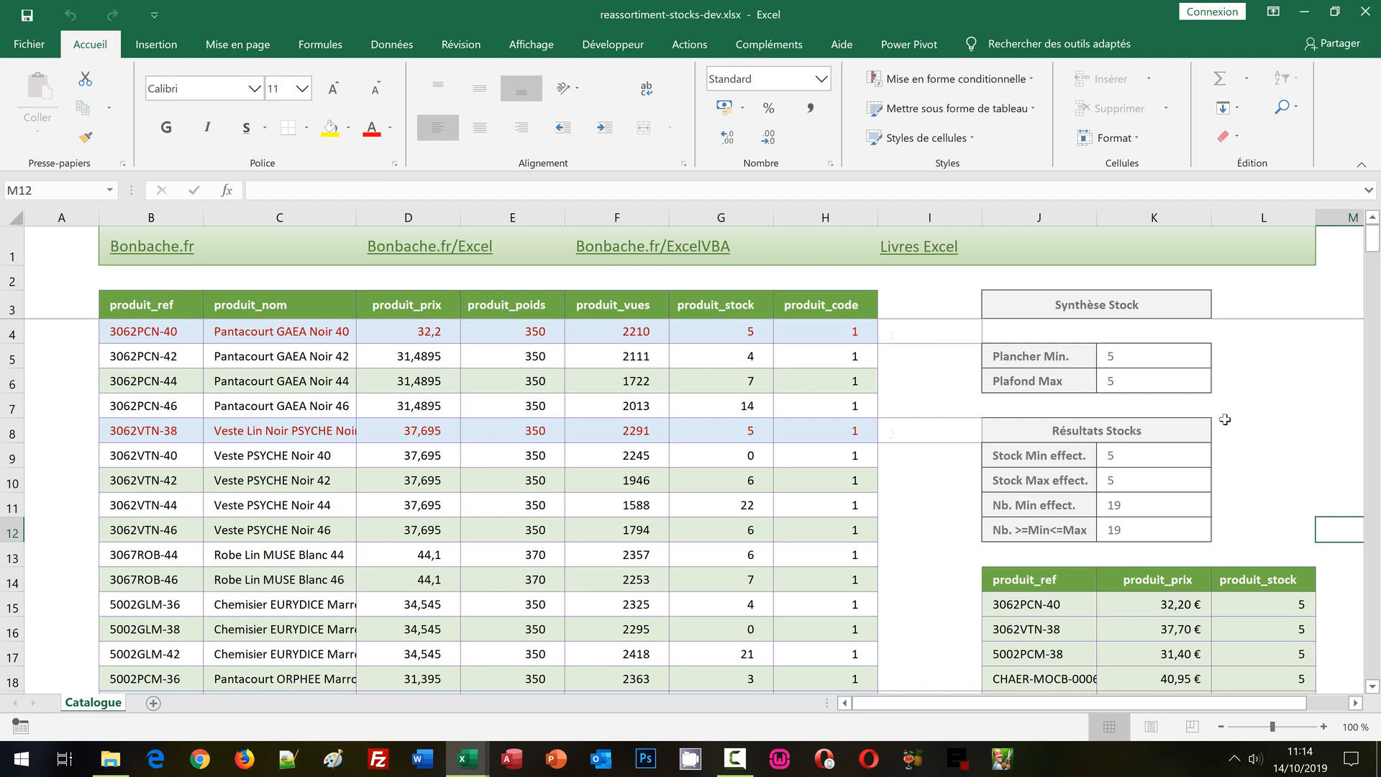
# Review the Plancher Min. and Plafond Max thresholds and the Résultats Stocks cells K9:K12 in the finished workbook.
pyautogui.click(1120, 359)
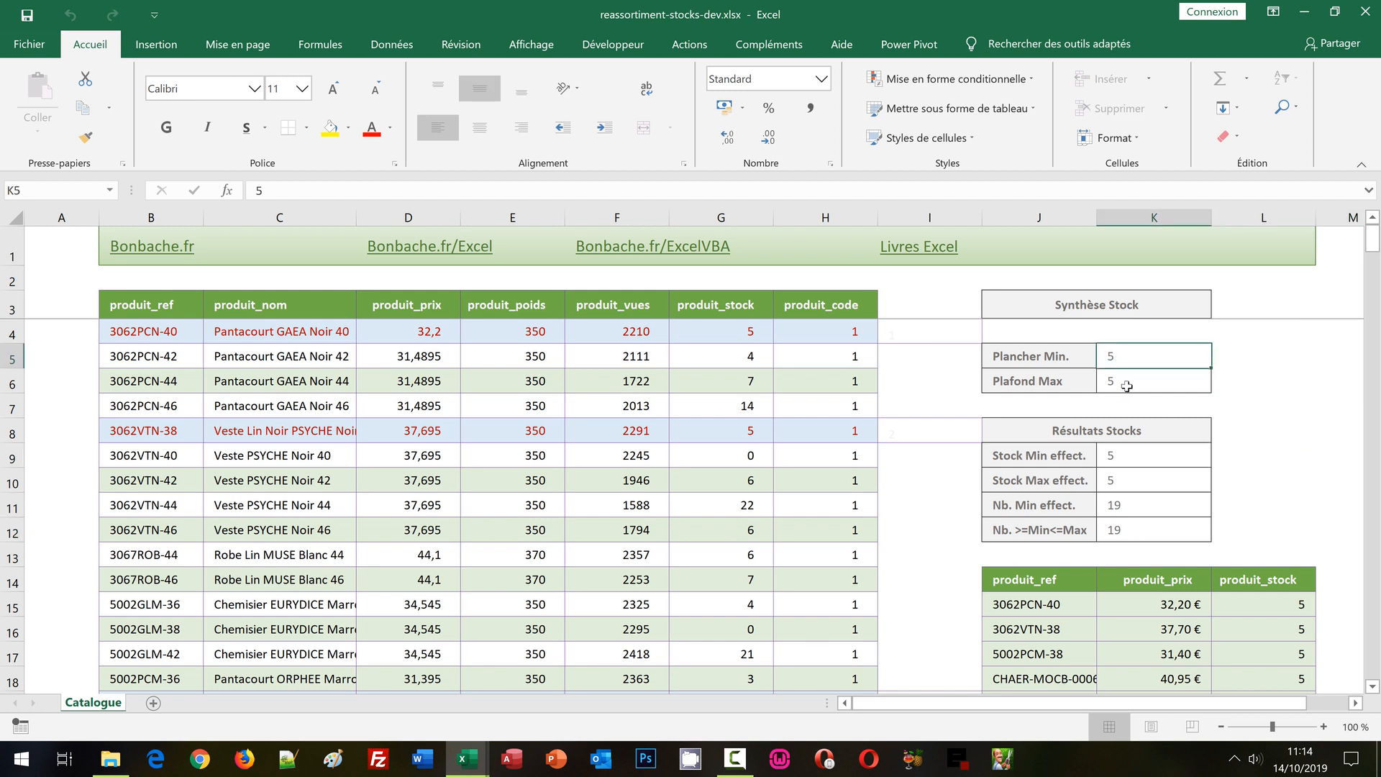
pyautogui.click(1127, 386)
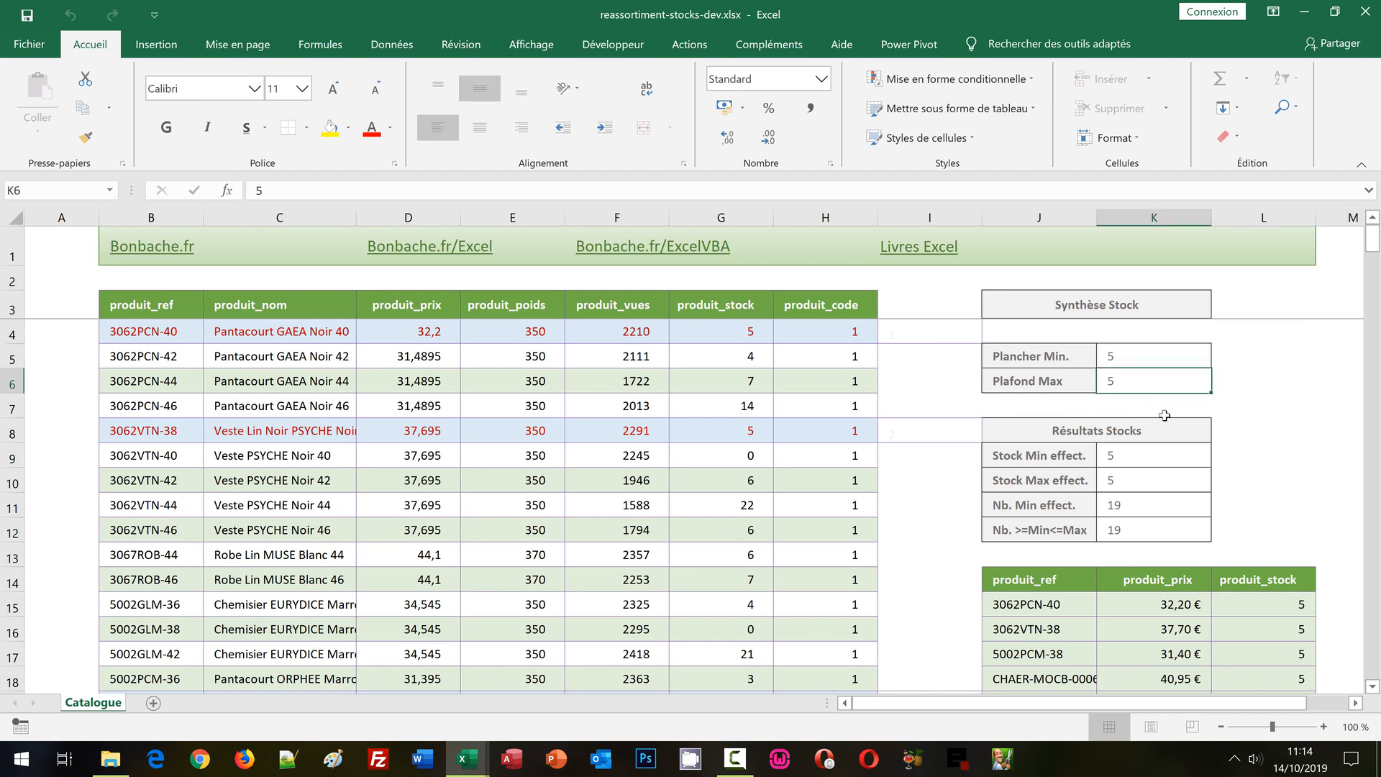
pyautogui.moveTo(1151, 449); pyautogui.dragTo(1157, 531)
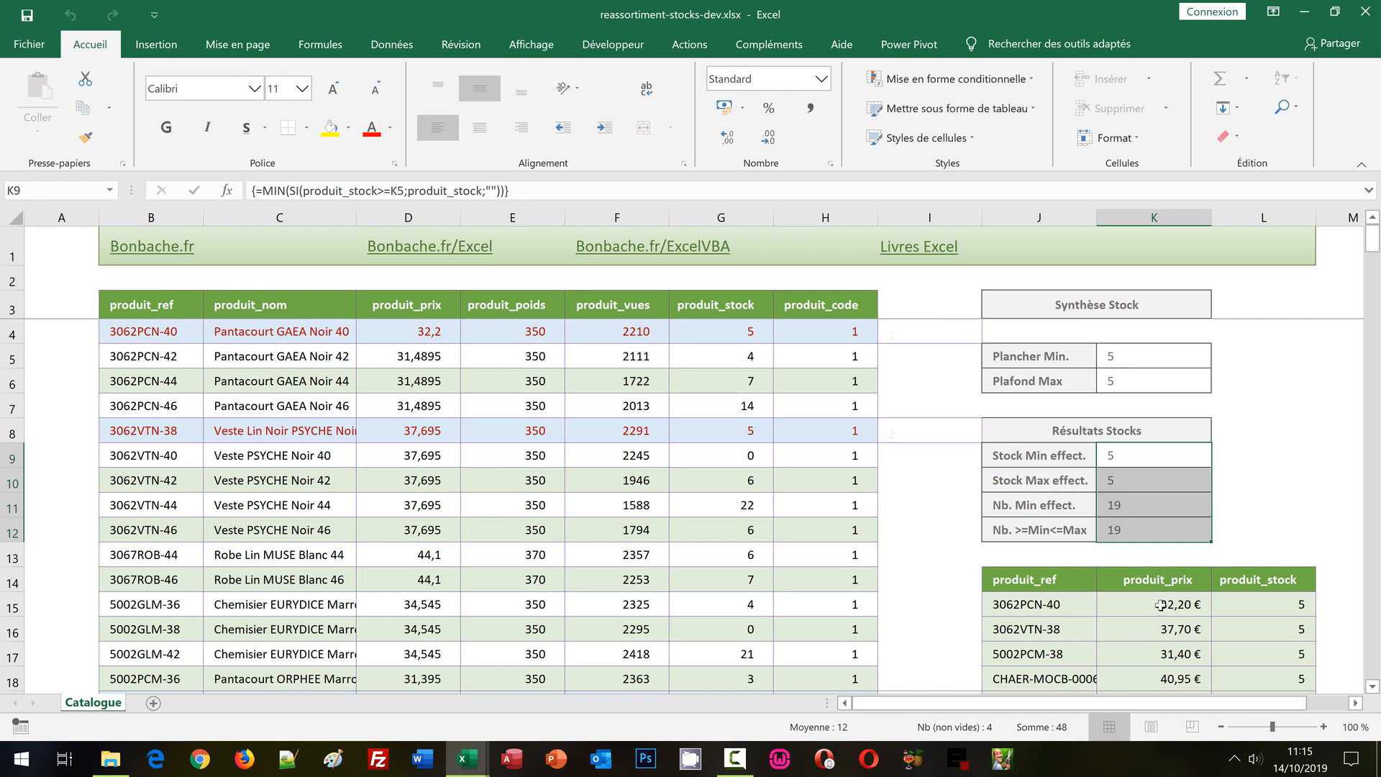
pyautogui.click(1290, 447)
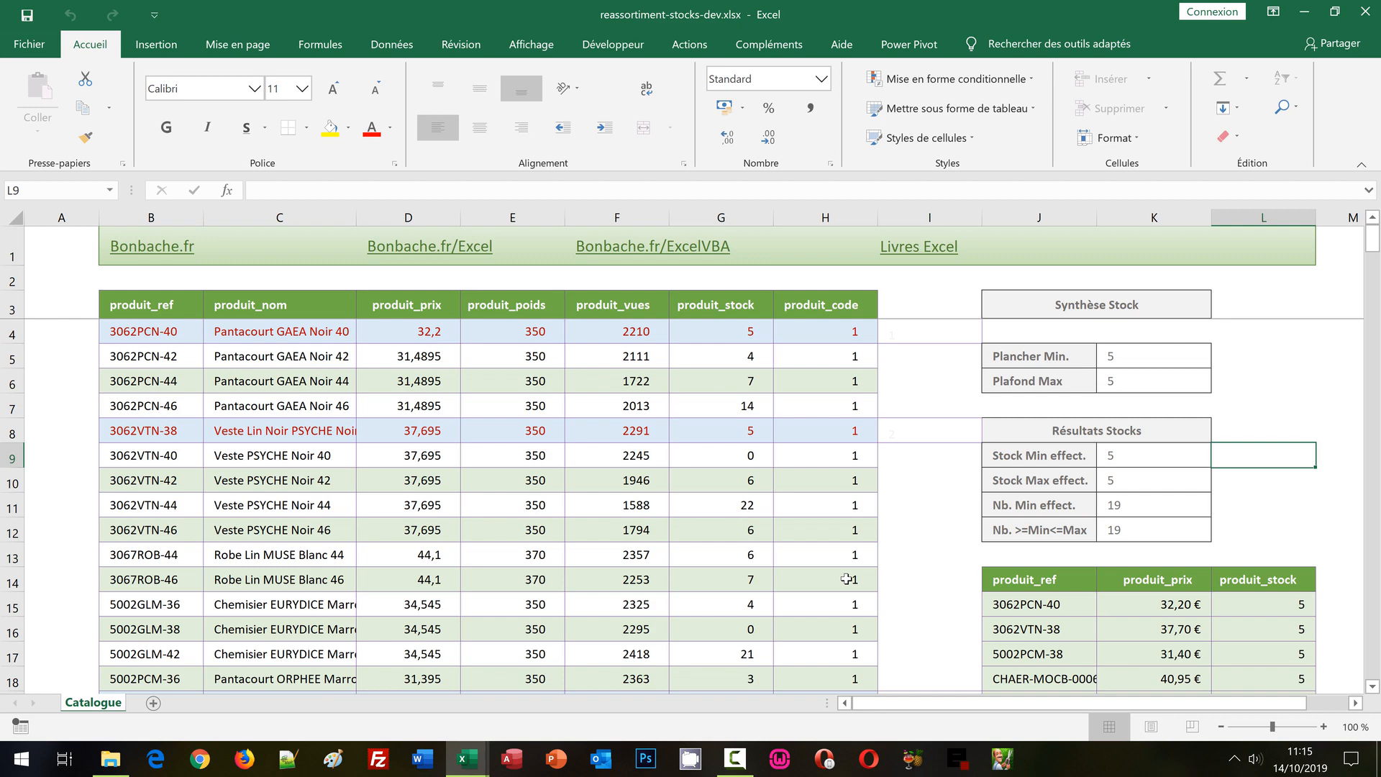
# Switch to the reassortiment-stocks.xlsx workbook and review its threshold, stock result and product extraction cells.
pyautogui.click(469, 764)
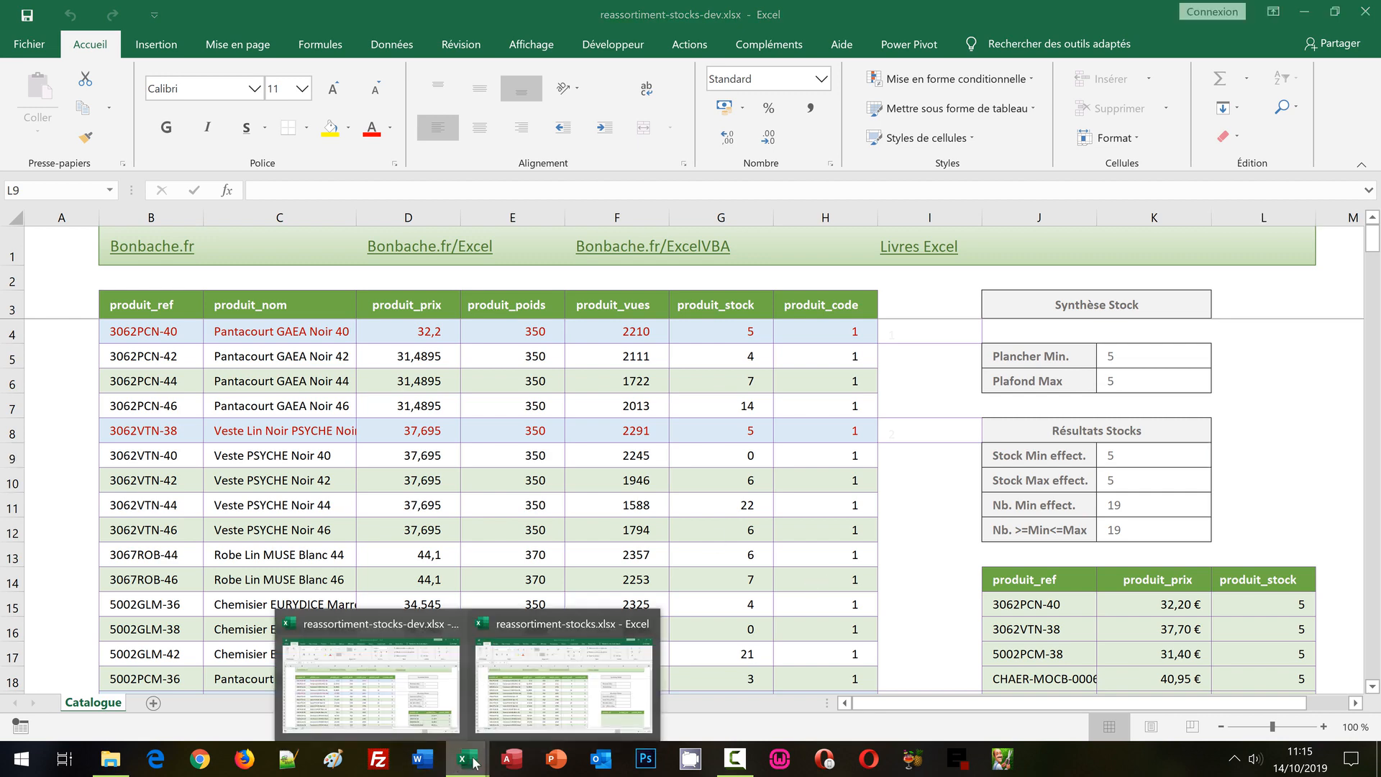
pyautogui.click(569, 678)
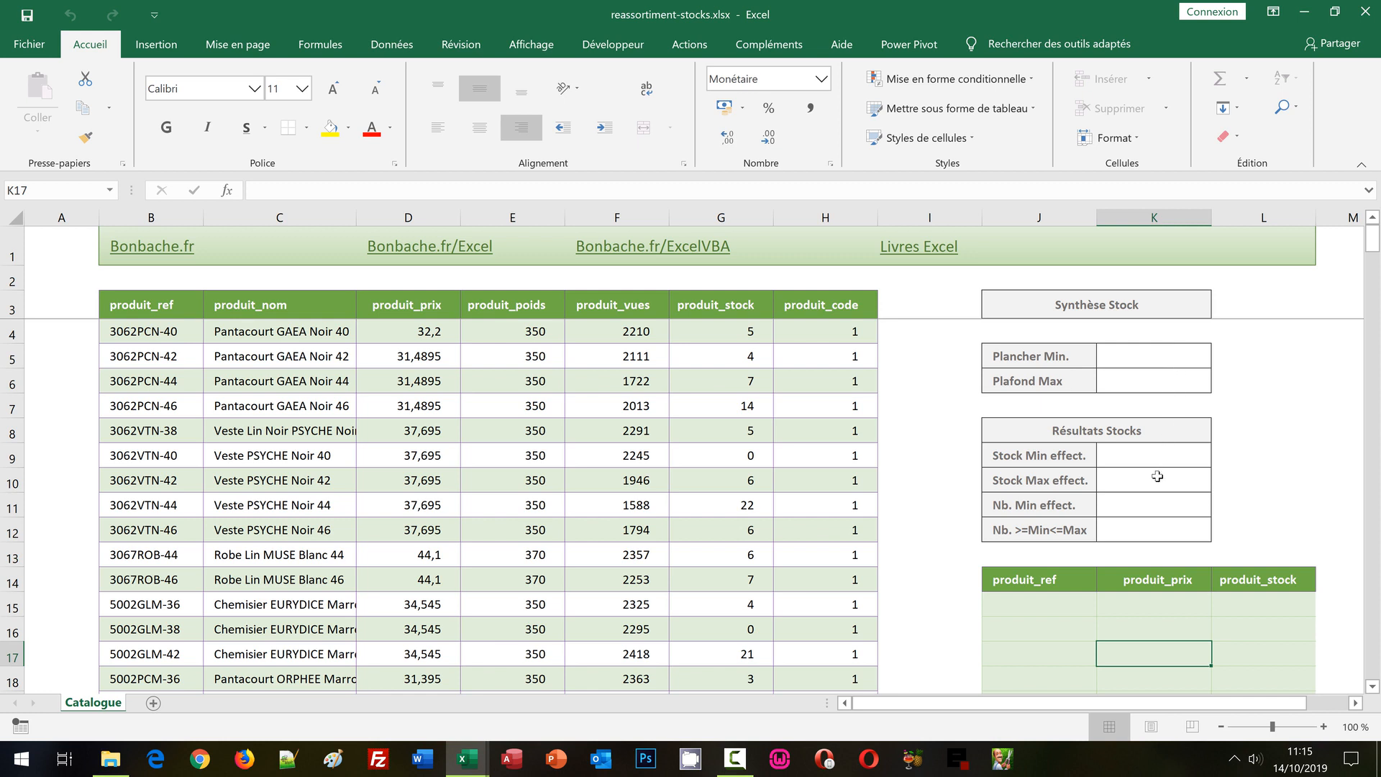
pyautogui.click(1137, 383)
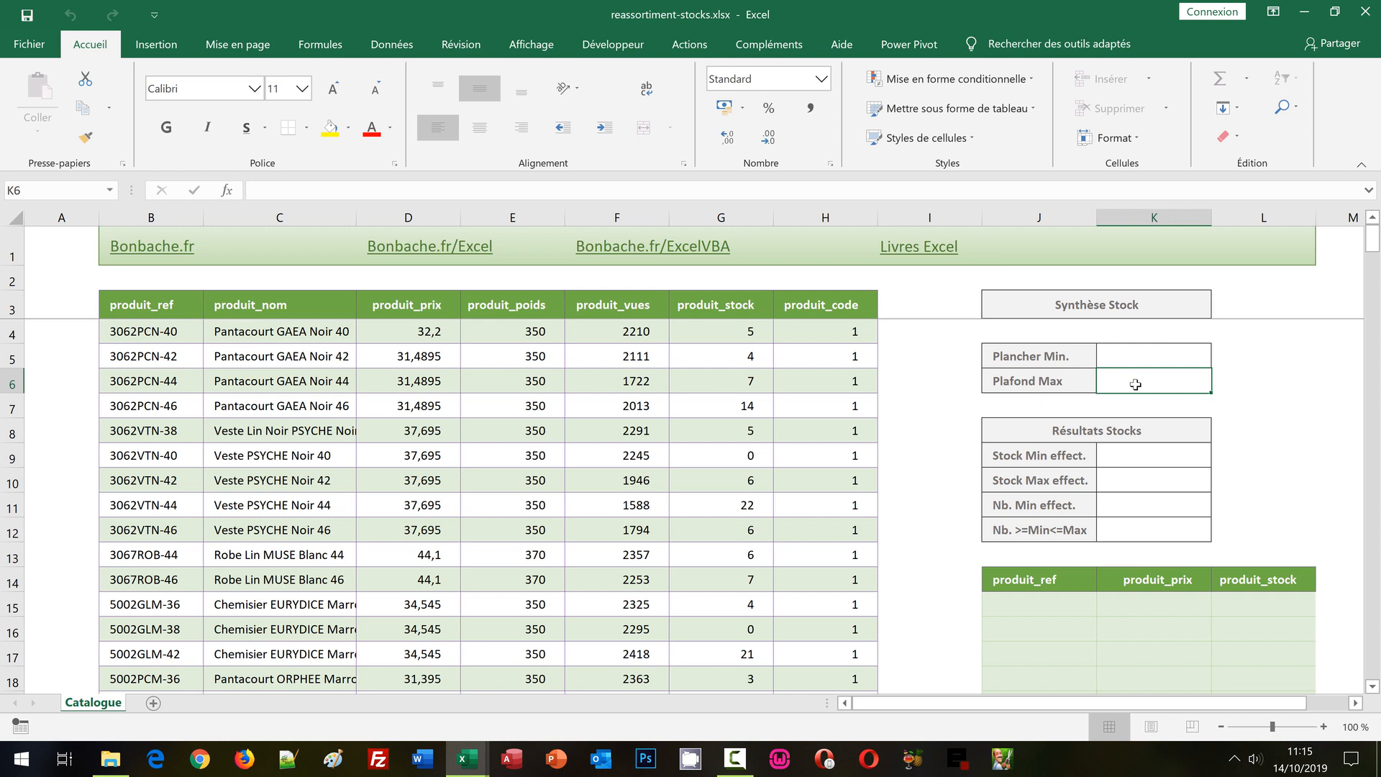
pyautogui.click(1130, 459)
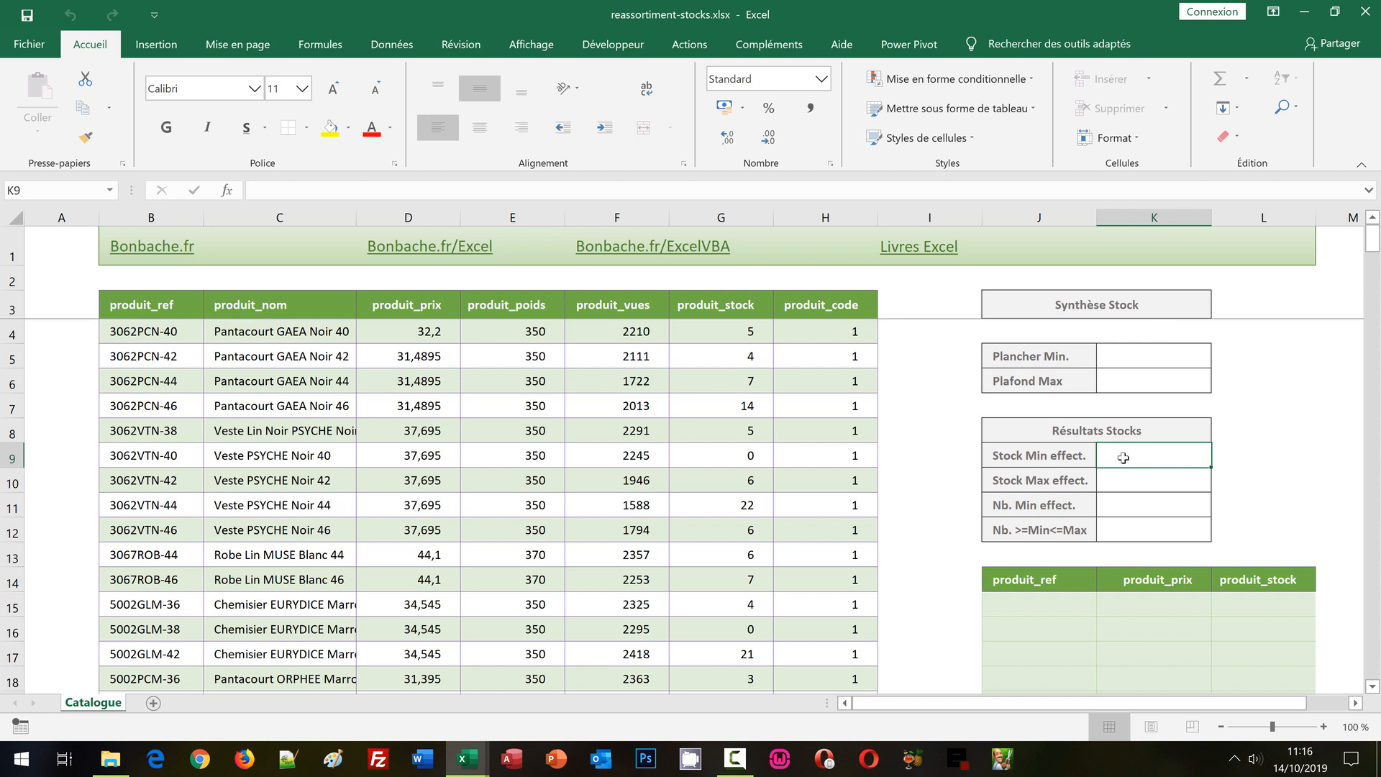
pyautogui.click(1040, 603)
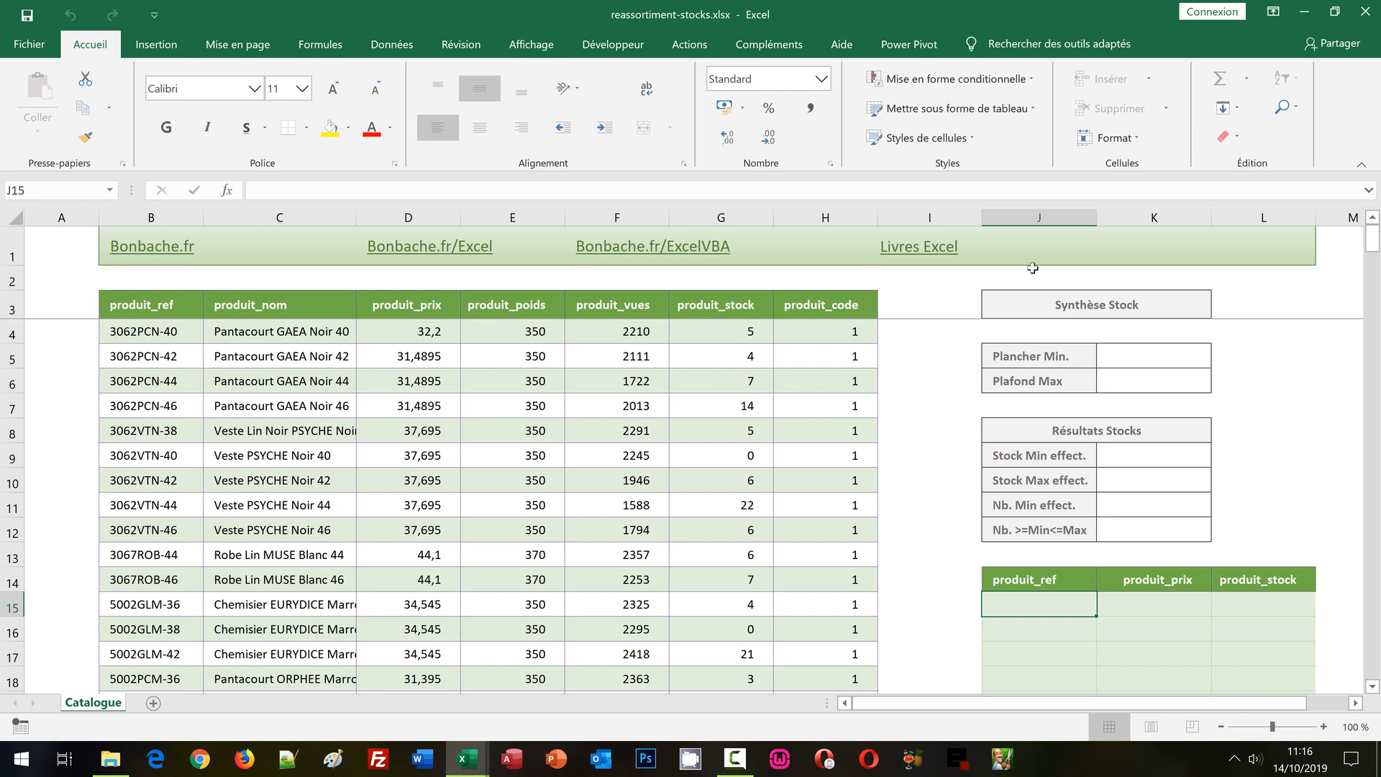
pyautogui.click(1141, 464)
pyautogui.click(1139, 472)
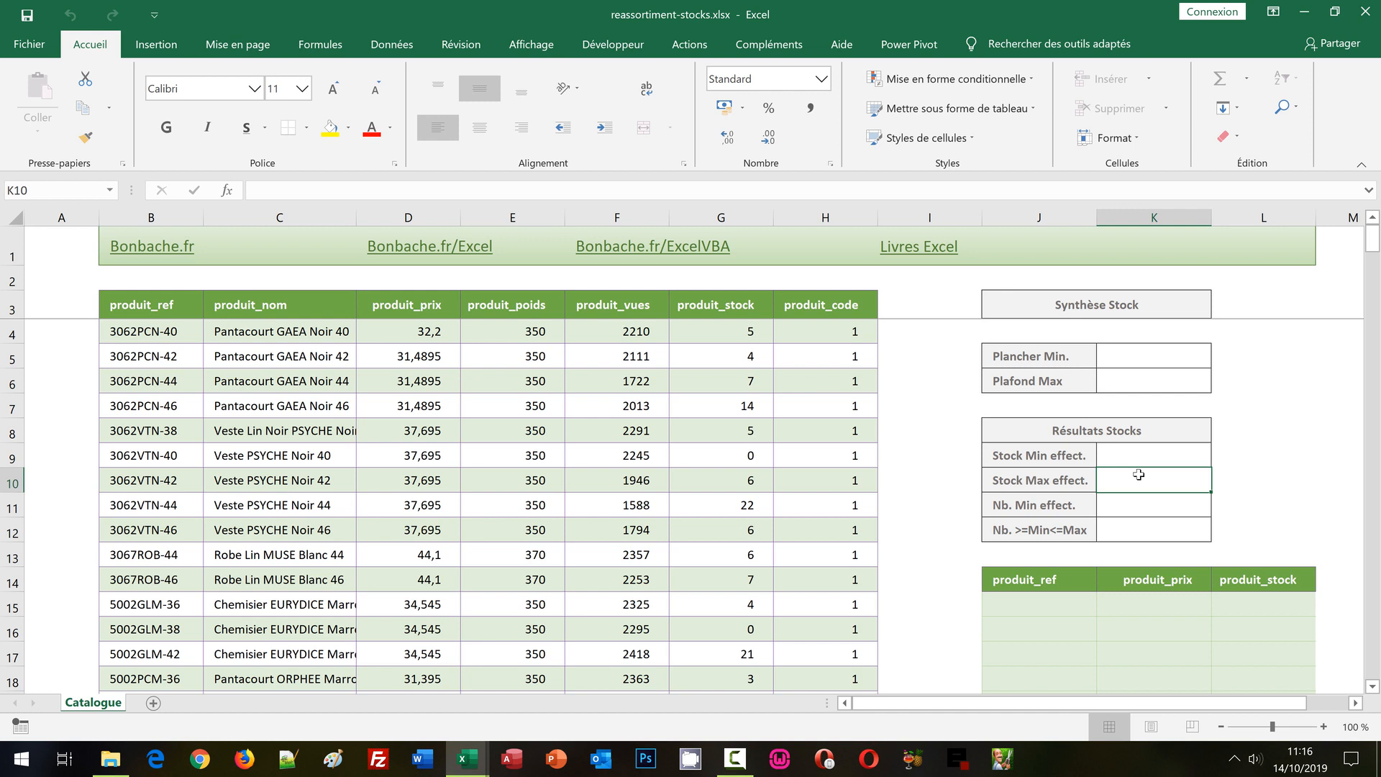
# Set Plancher Min. in K5 to 2 and Plafond Max in K6 to 12.
pyautogui.click(1116, 357)
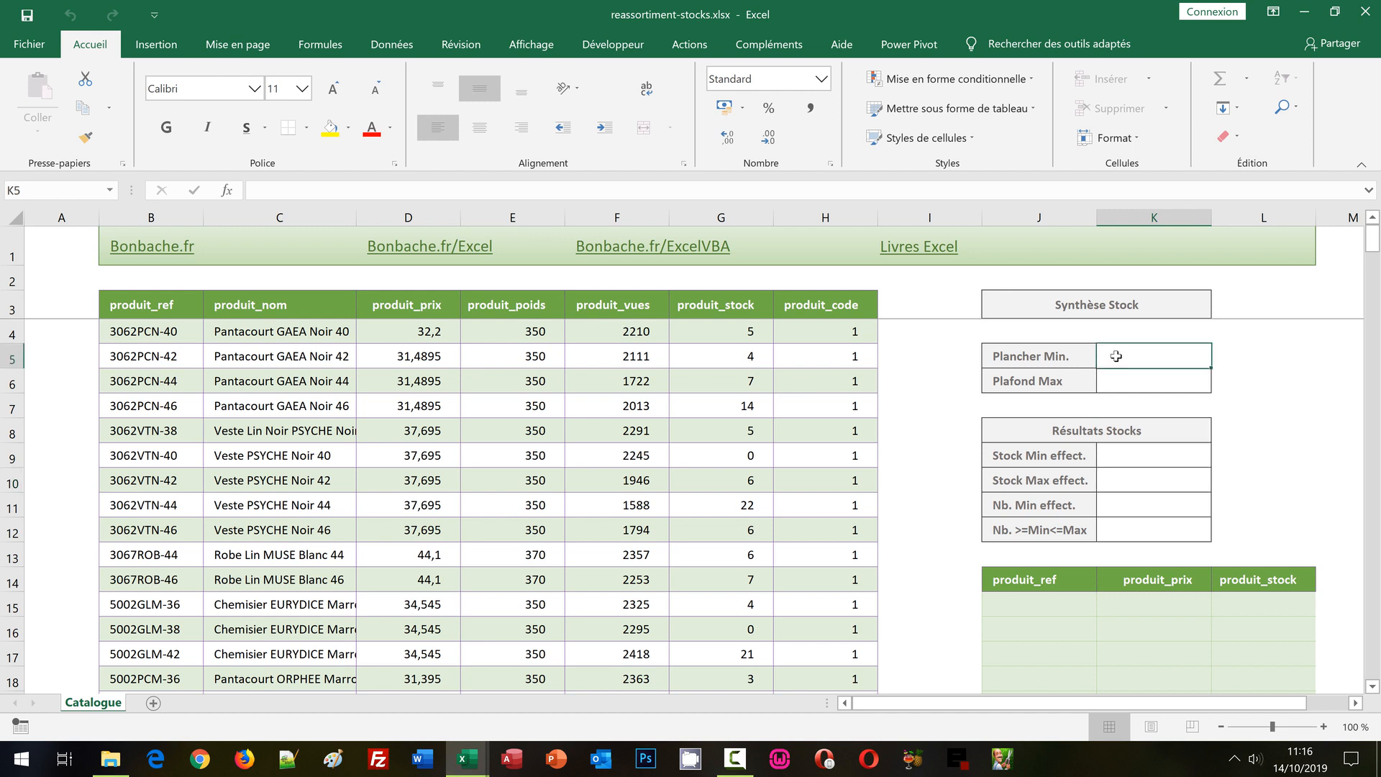
pyautogui.press('Return')
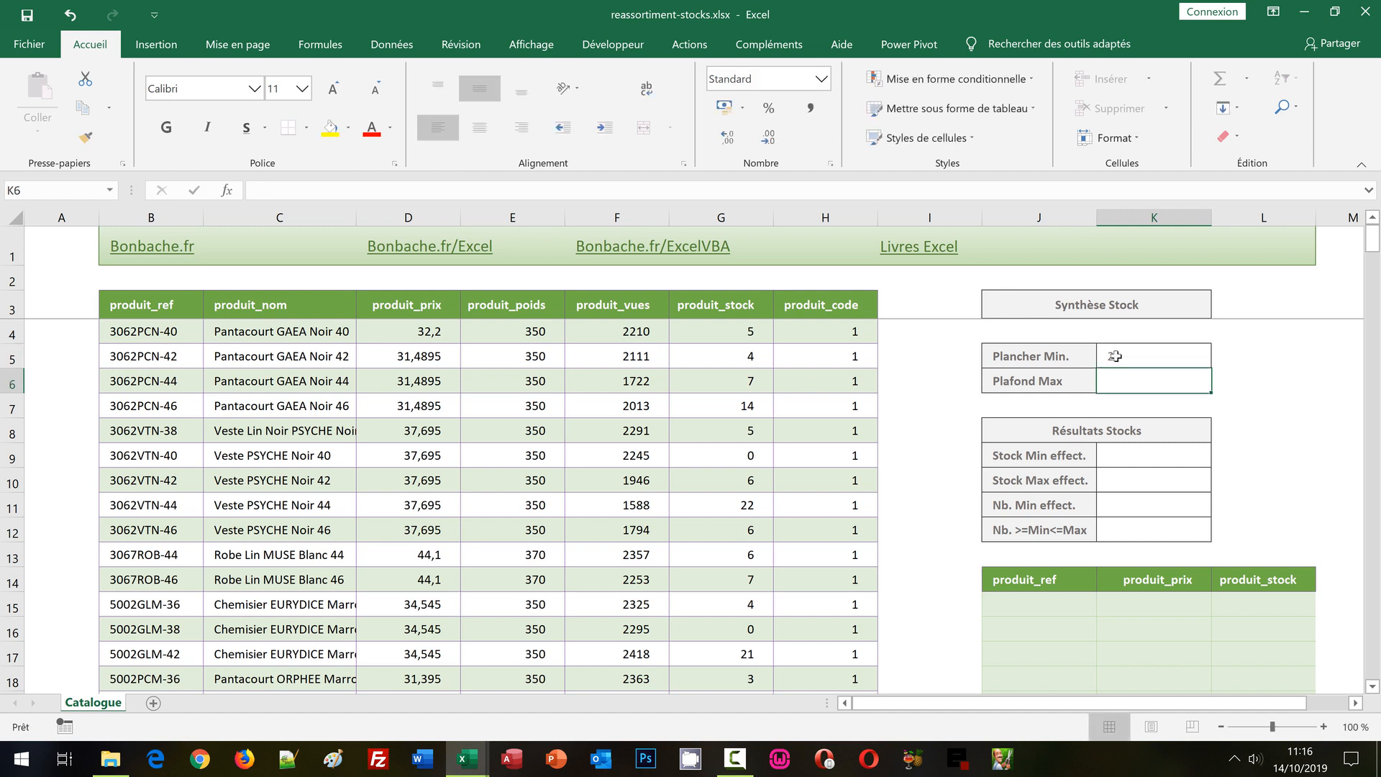
pyautogui.write('12')
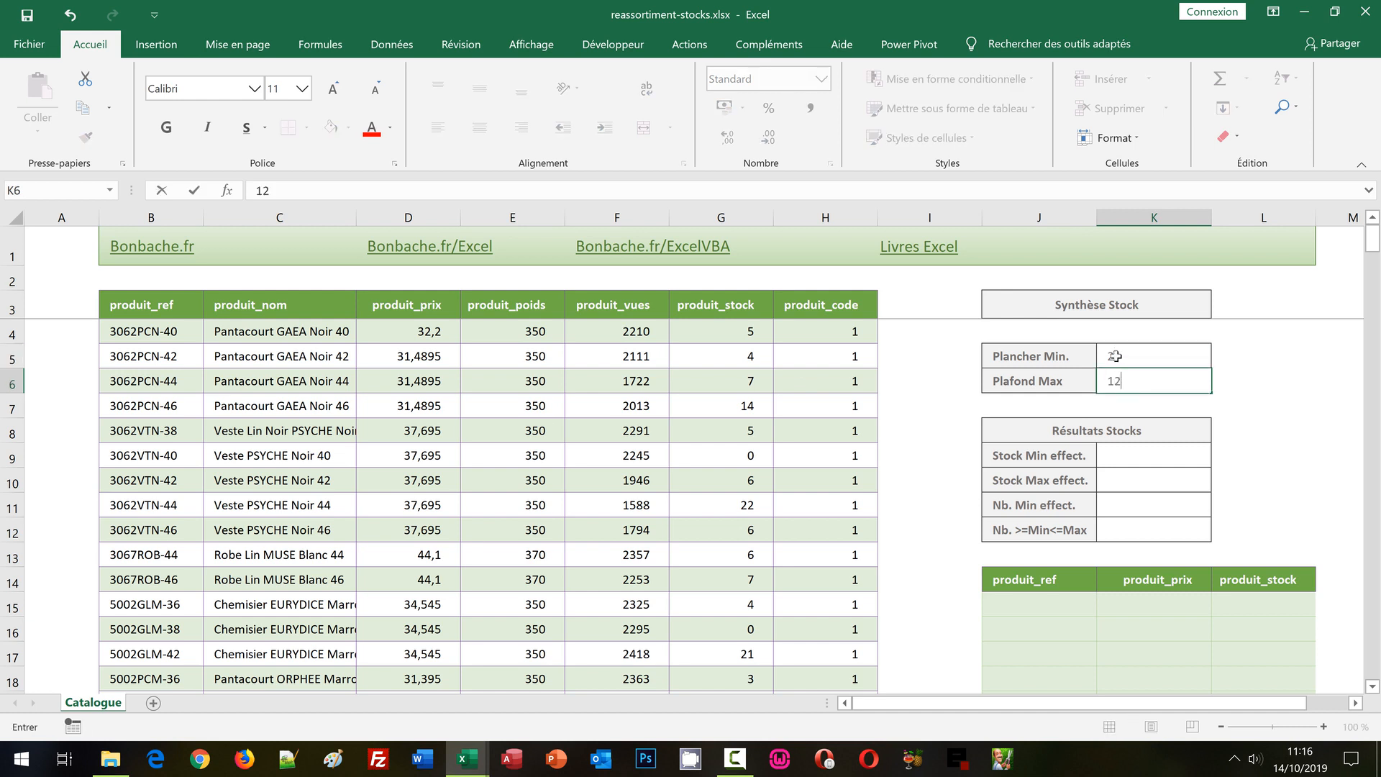
pyautogui.press('Return')
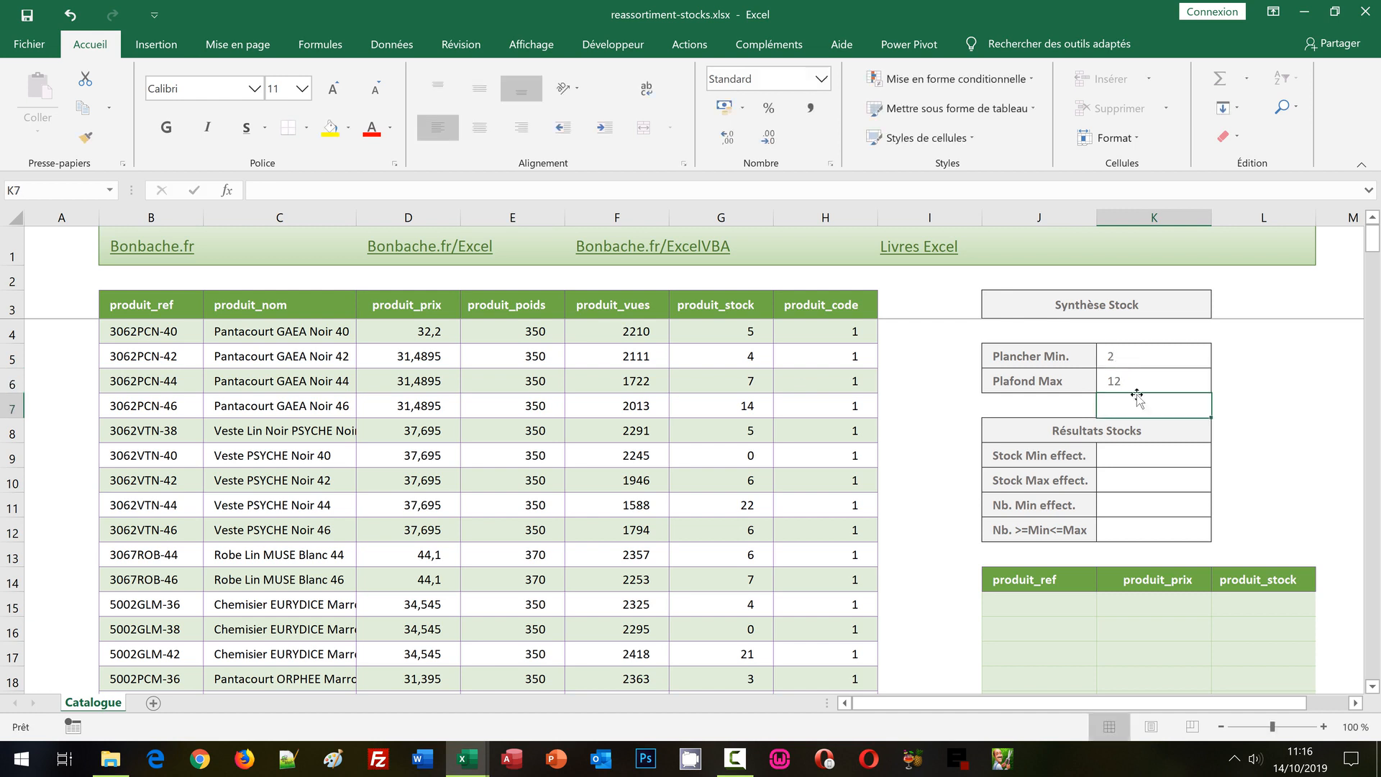
# Review the workbook's defined names and select the produit_stock range to see which cells it covers.
pyautogui.click(1125, 453)
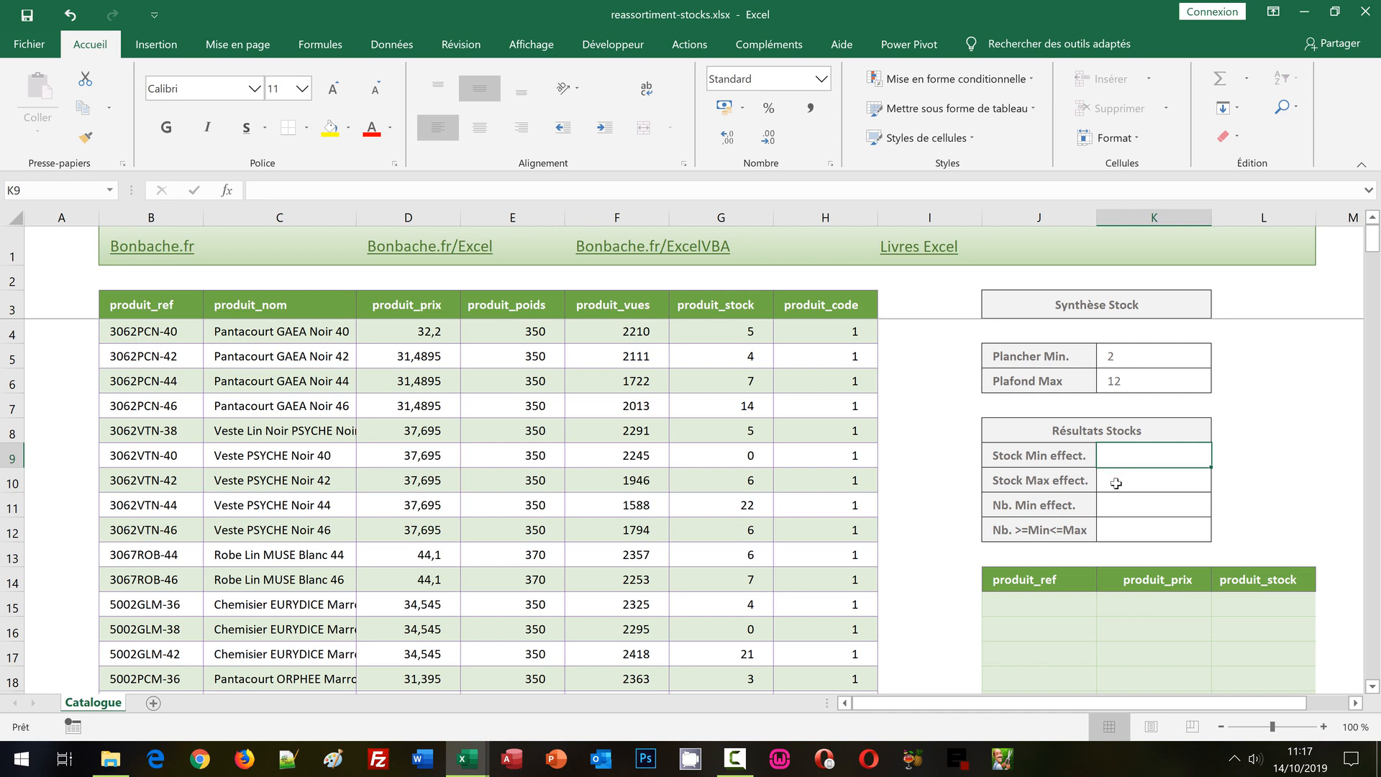
pyautogui.click(1116, 483)
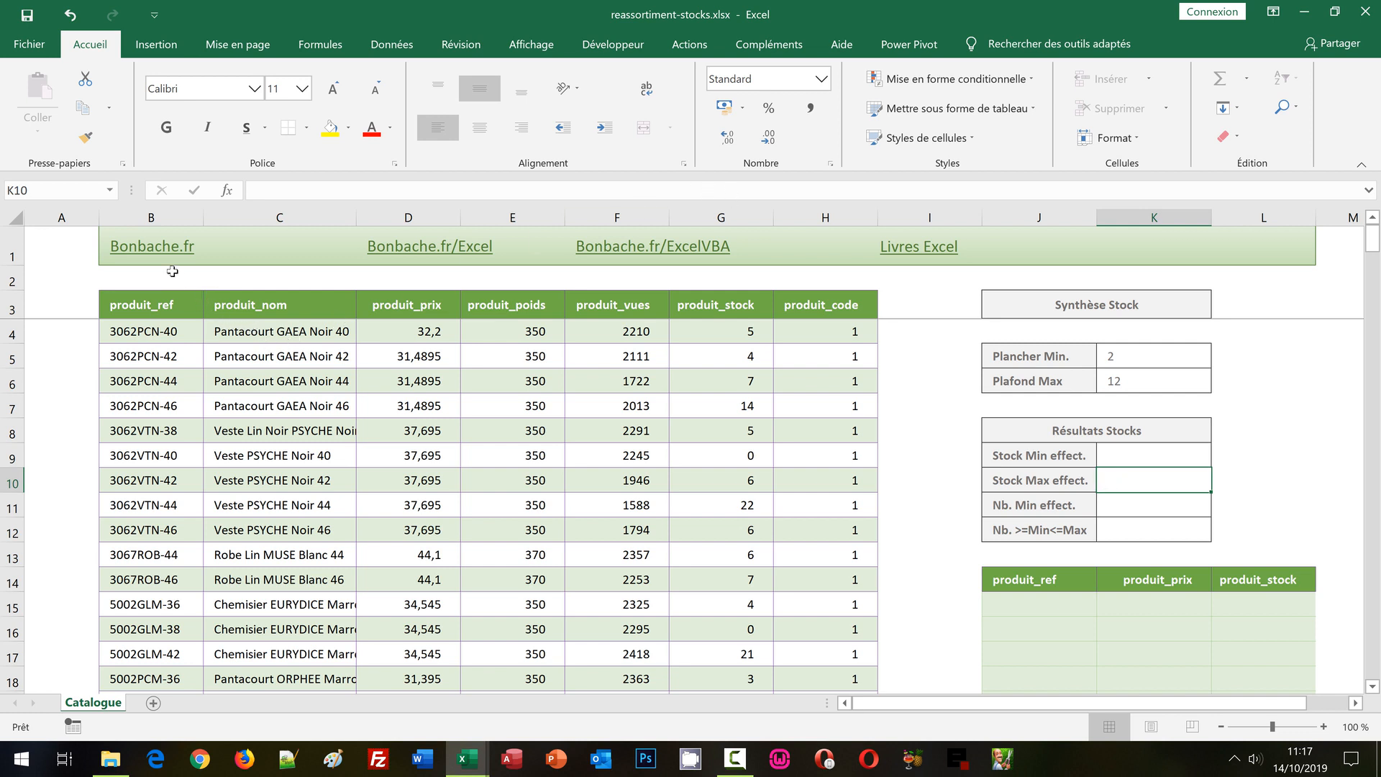
pyautogui.click(110, 192)
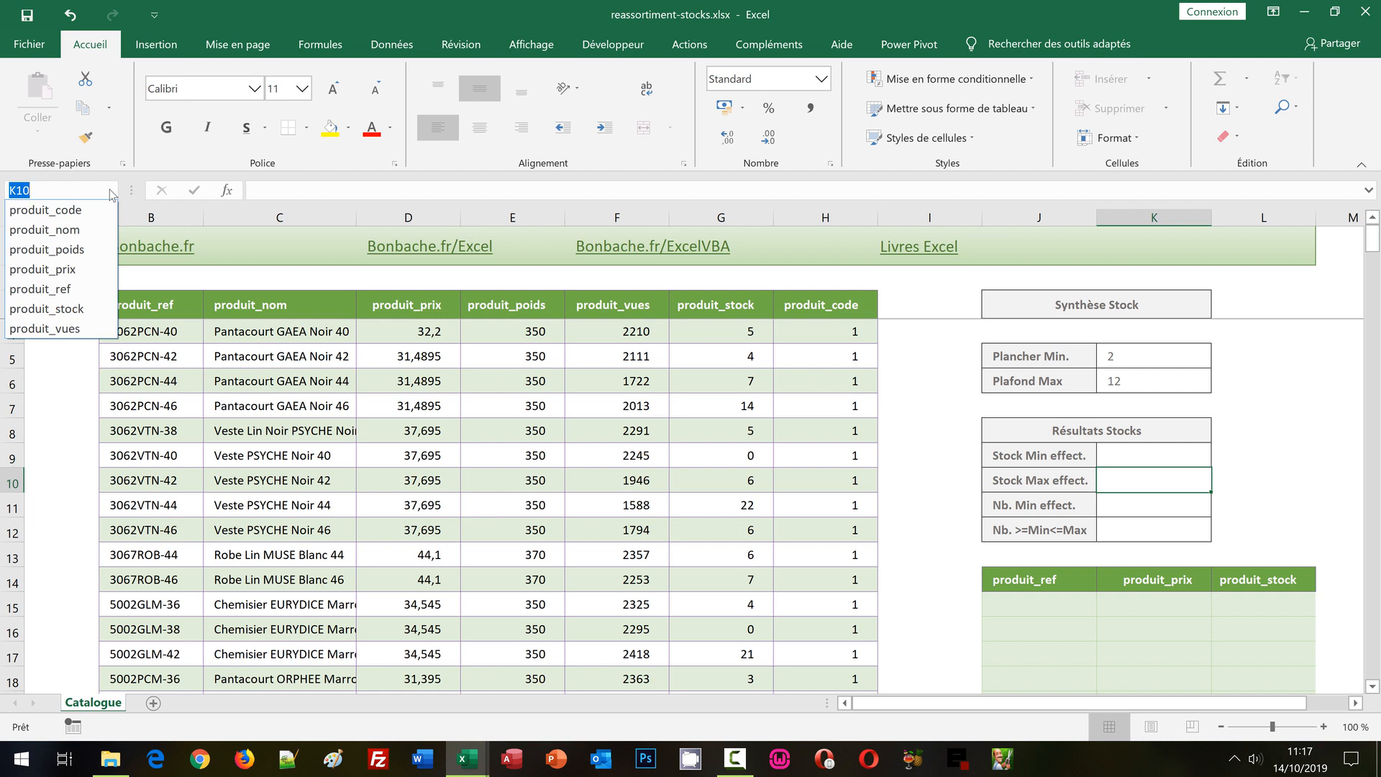
pyautogui.click(96, 308)
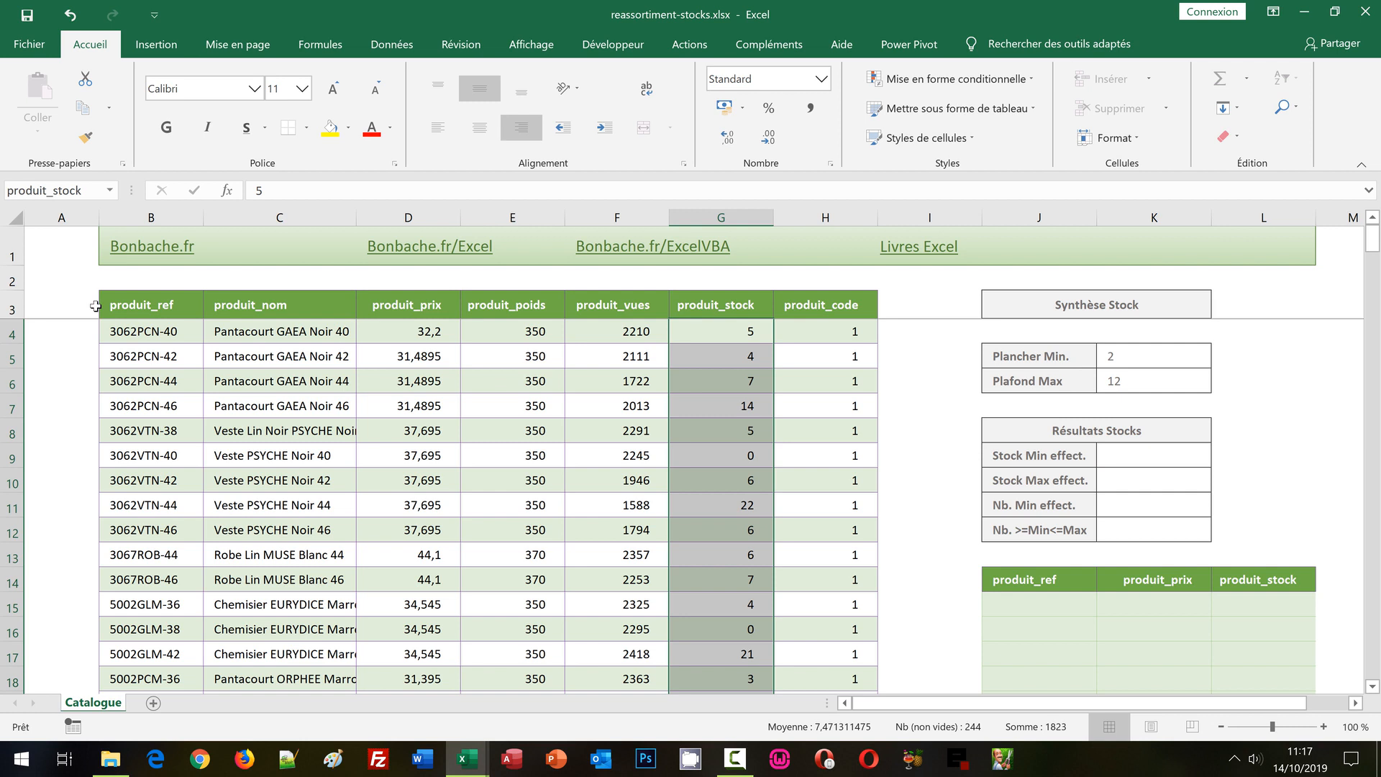
# Start the Stock Min effect. formula in K9 with a MIN over an SI test: =Min(Si(produit_stock>=K5.
pyautogui.click(1131, 455)
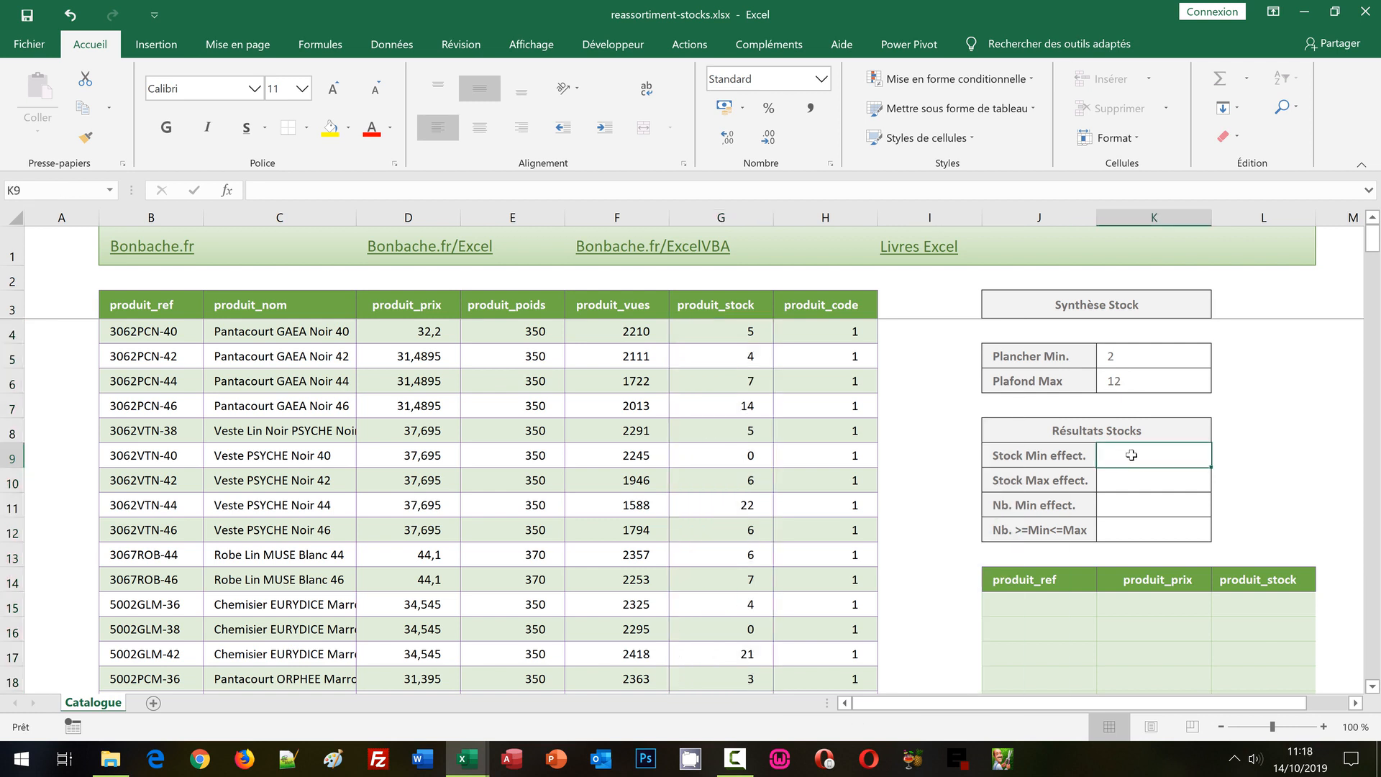
pyautogui.write('=')
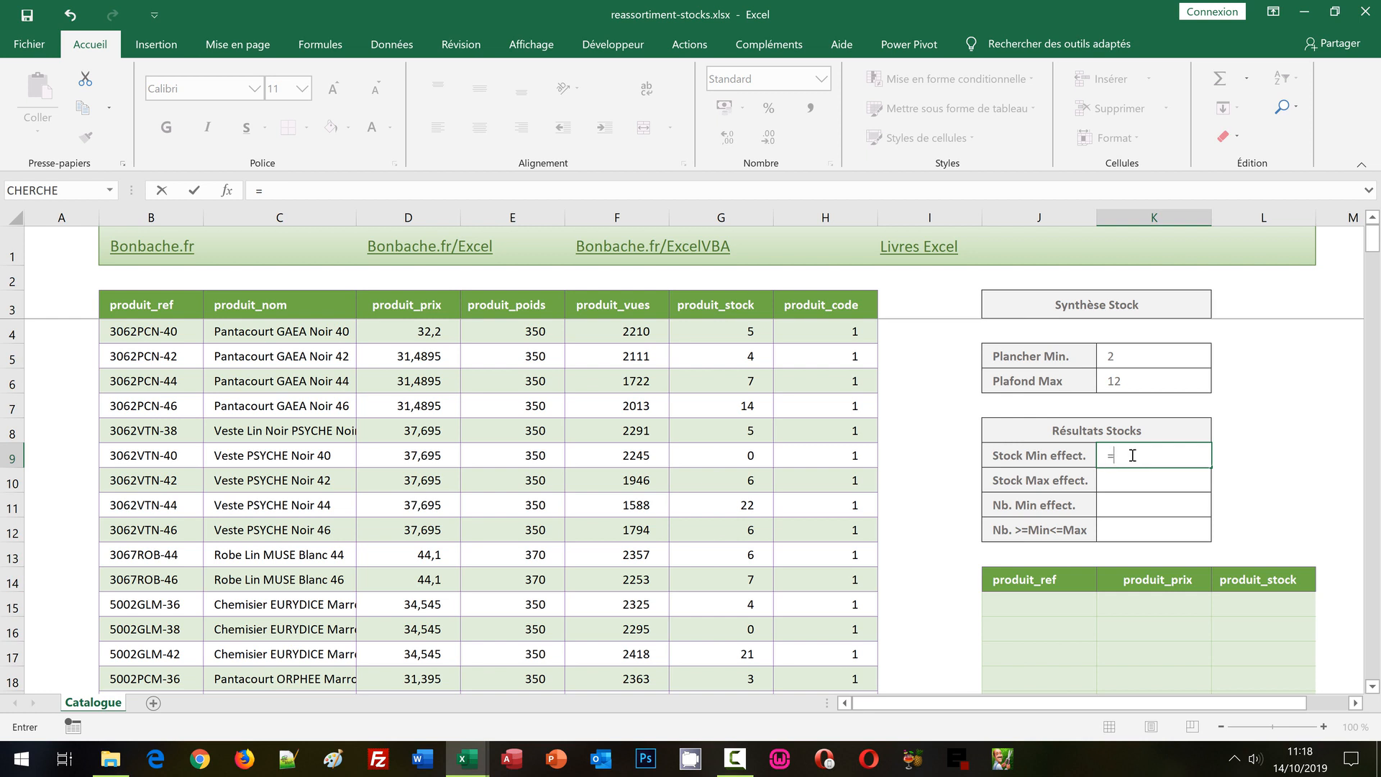
pyautogui.write('Min')
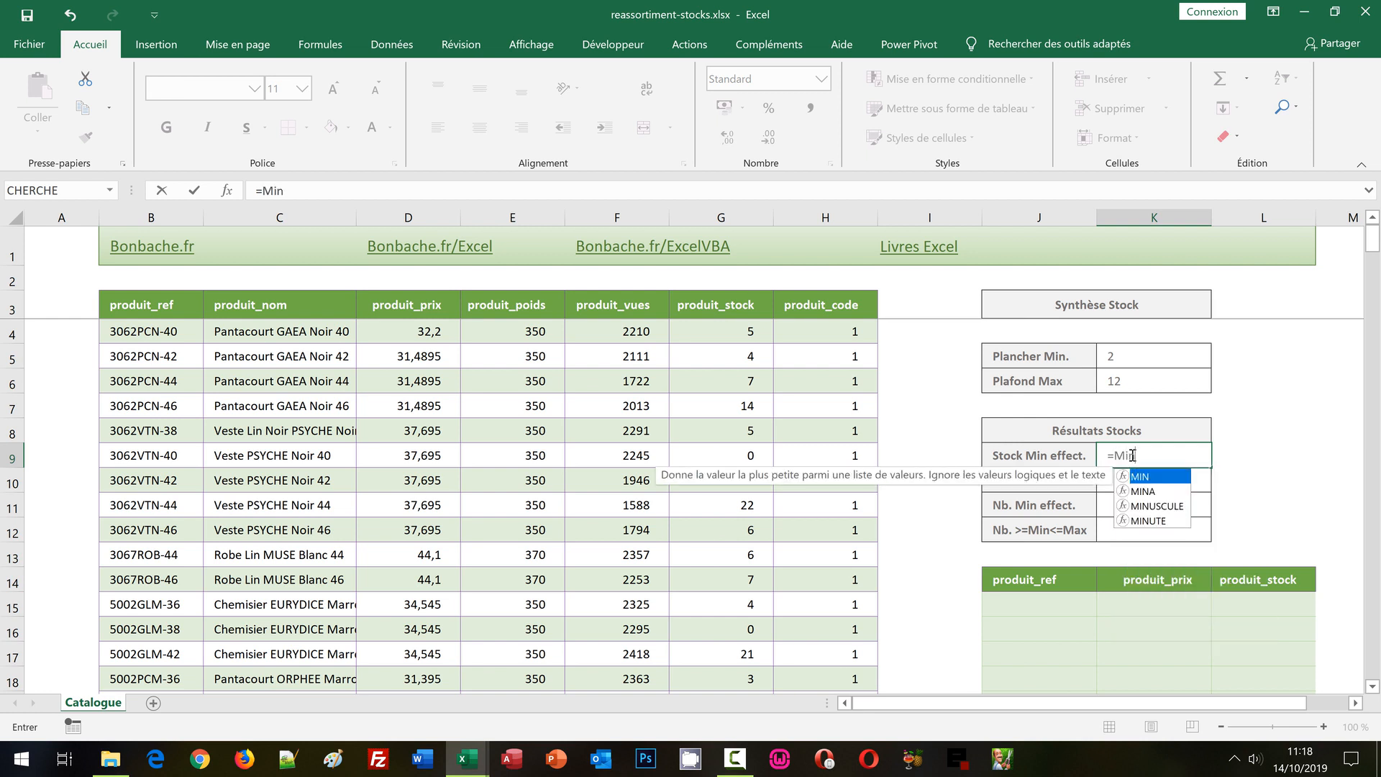
pyautogui.write('(')
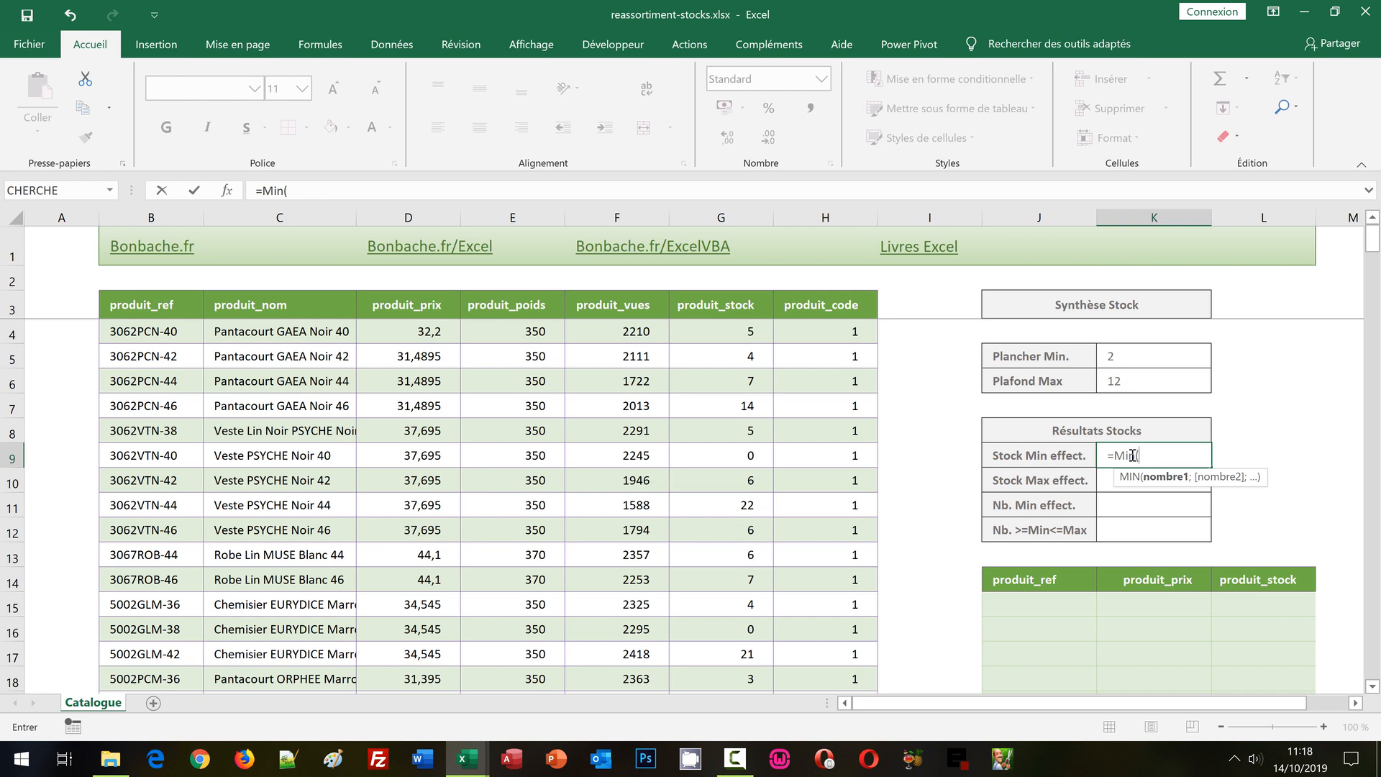
pyautogui.write('Si')
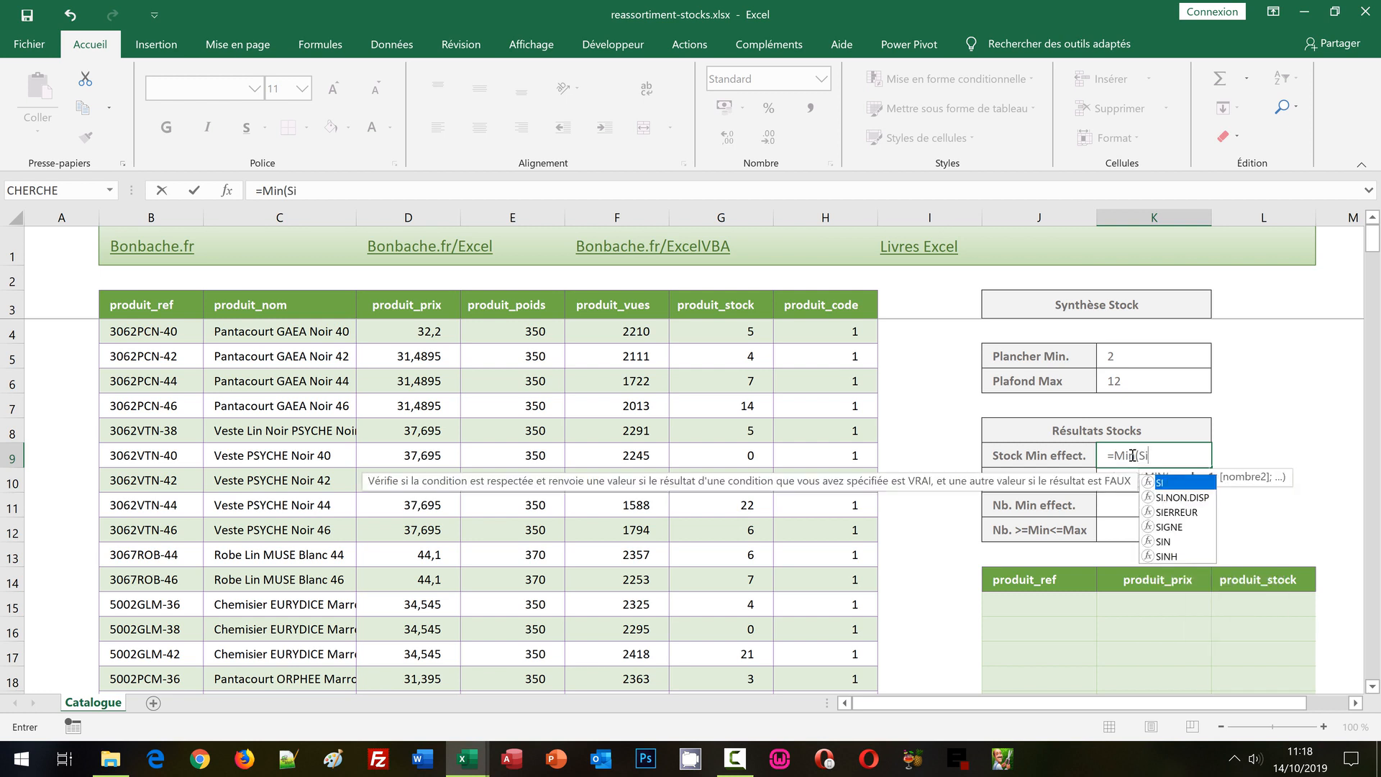
pyautogui.write('(')
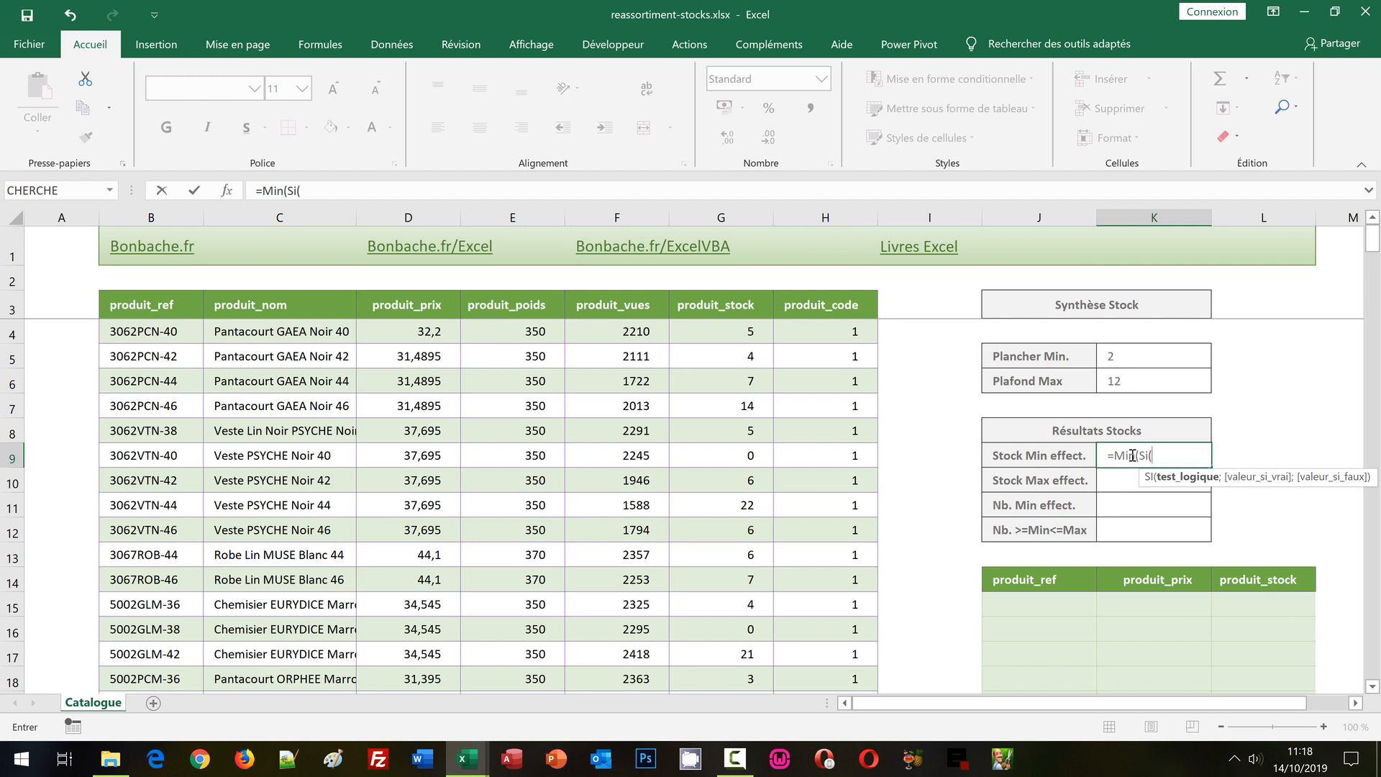
pyautogui.write('produ')
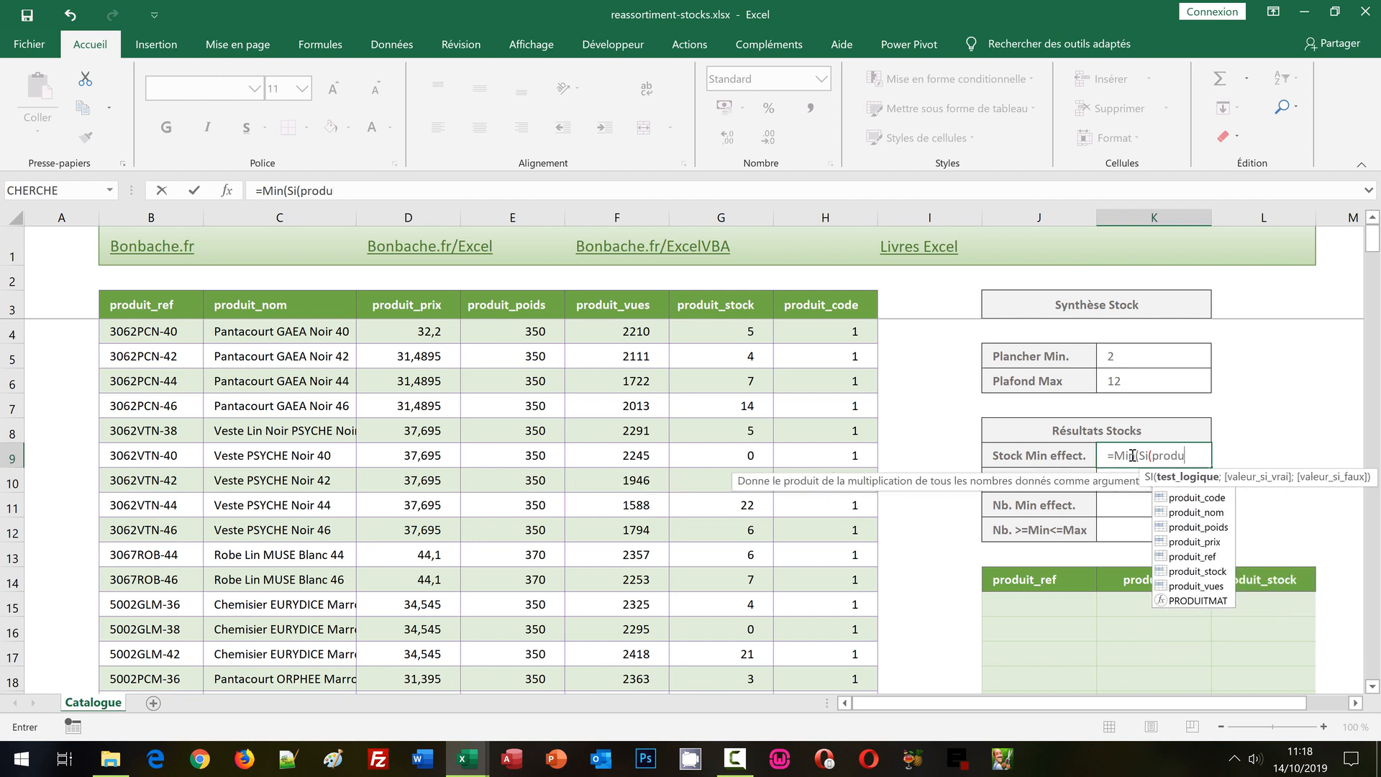
pyautogui.write('it_s')
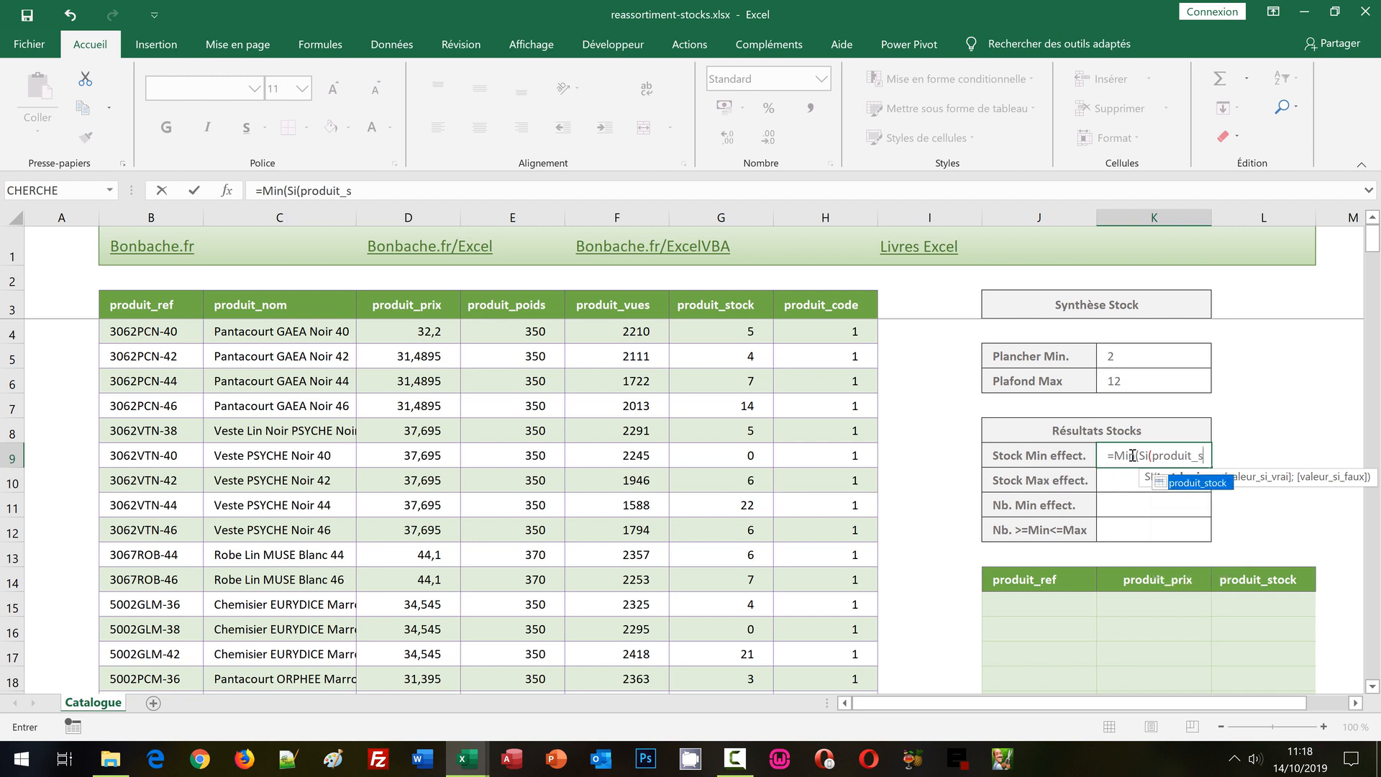
pyautogui.doubleClick(1205, 487)
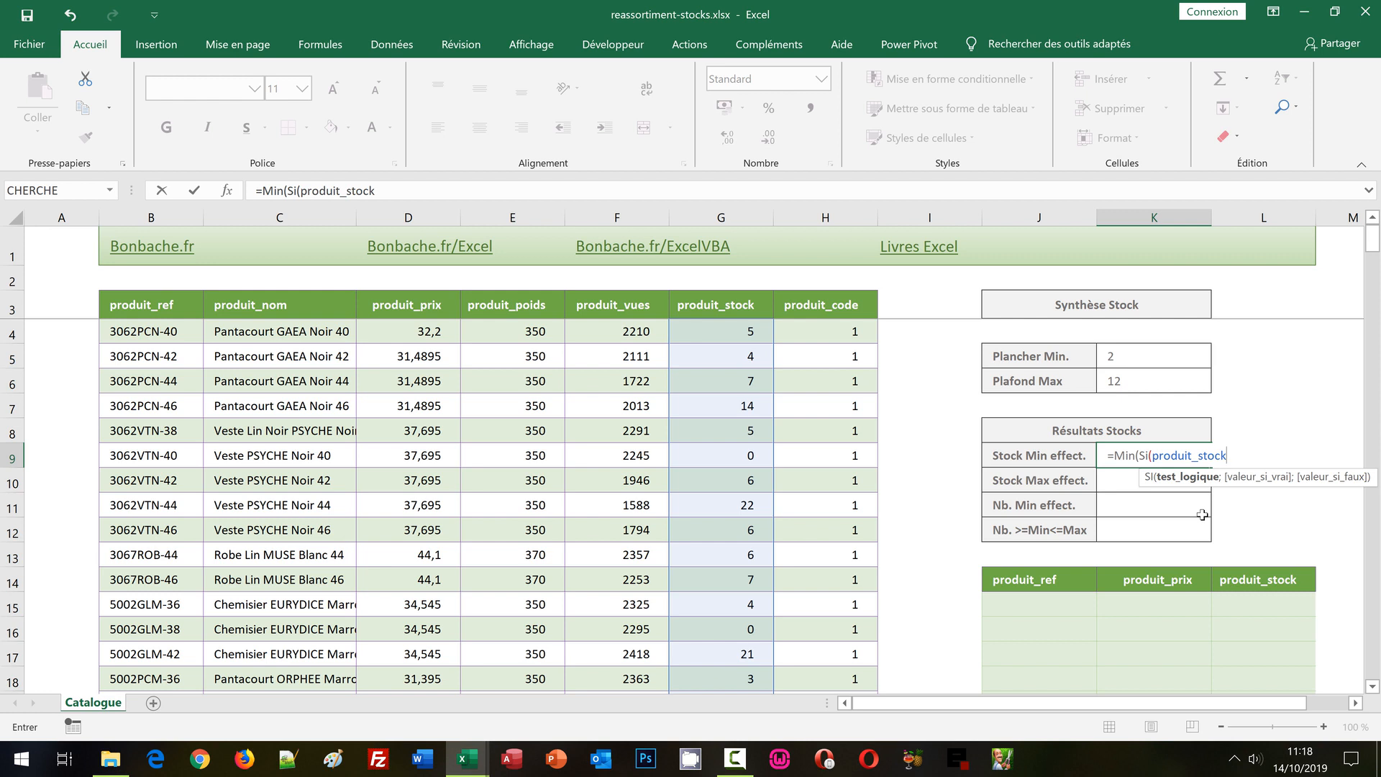
pyautogui.write('>=')
pyautogui.click(1123, 352)
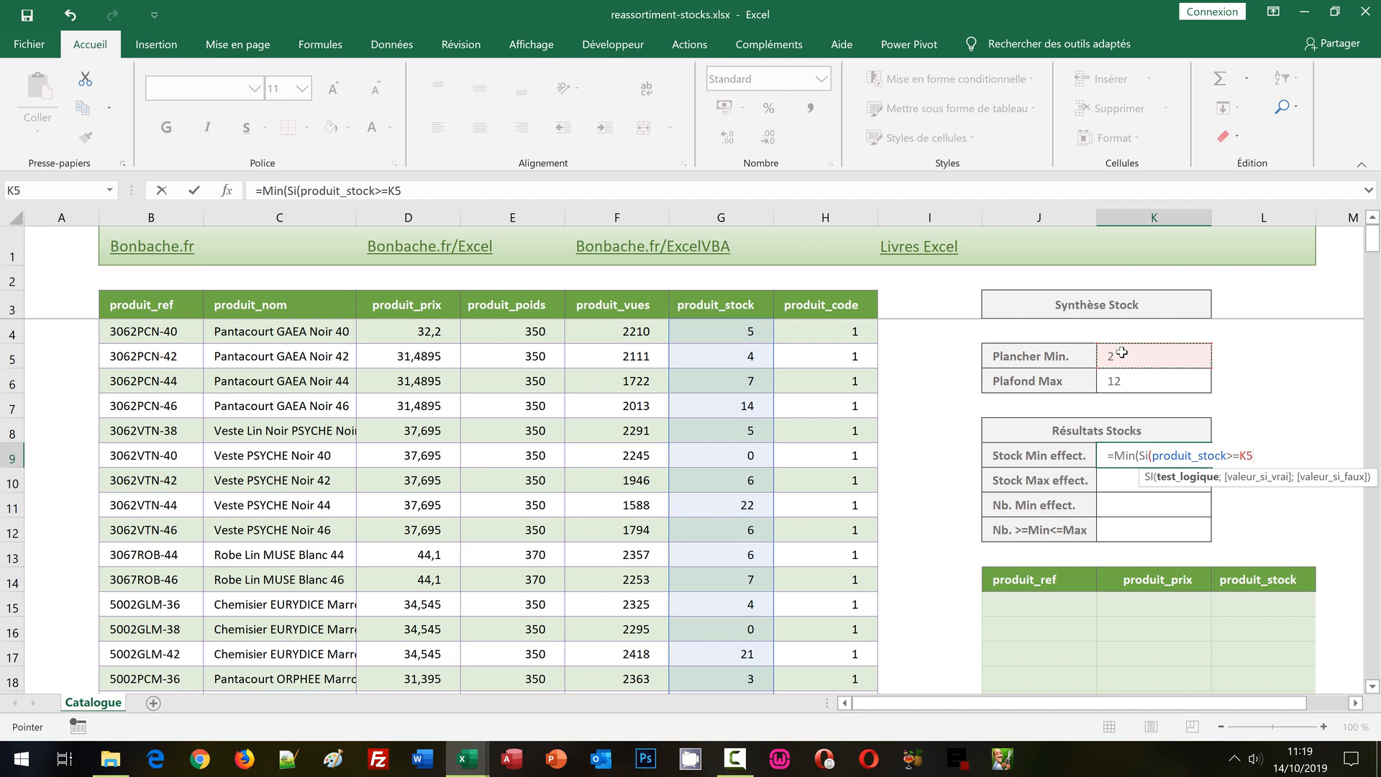
# Complete the K9 formula with produit_stock if true and "" if false, and enter it as an array formula.
pyautogui.write(';')
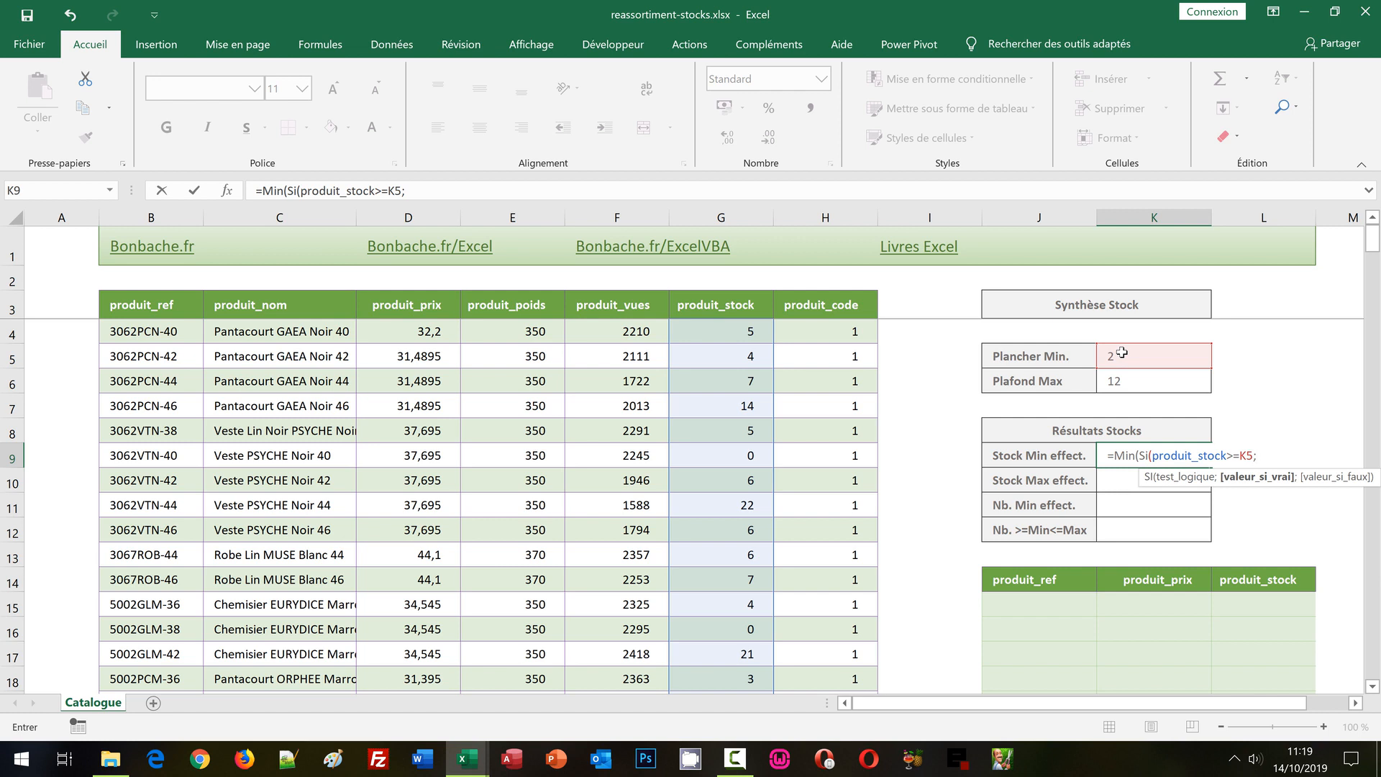
pyautogui.write('produit_st')
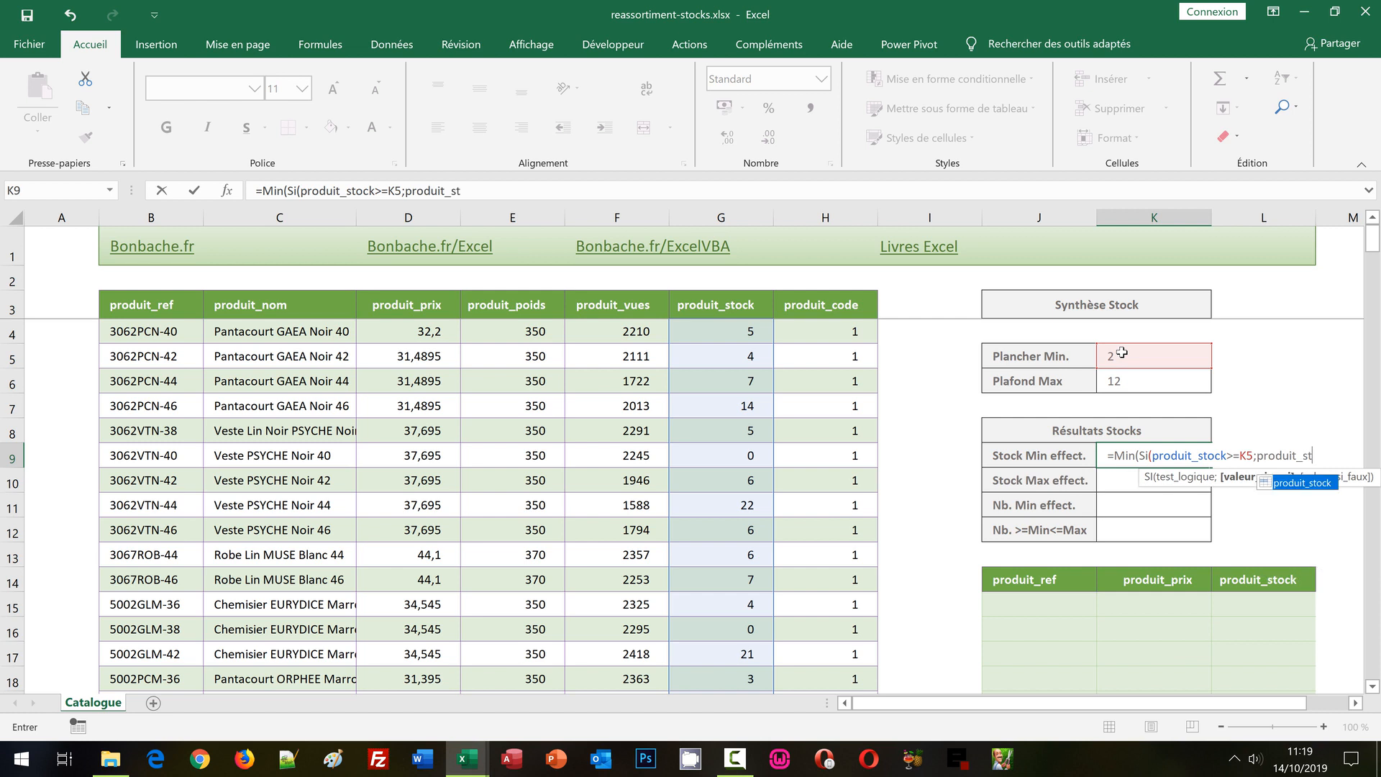
pyautogui.doubleClick(1311, 482)
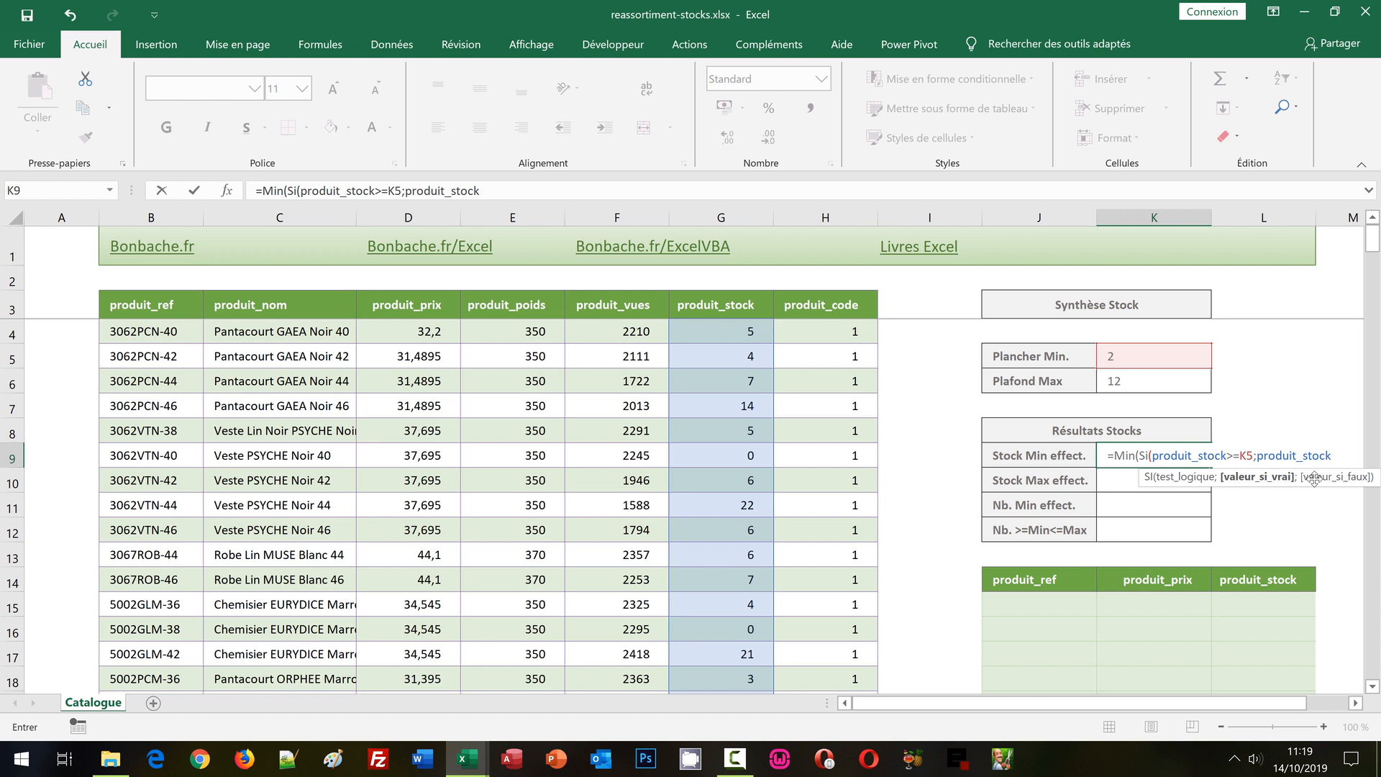
pyautogui.write(';')
pyautogui.write('"')
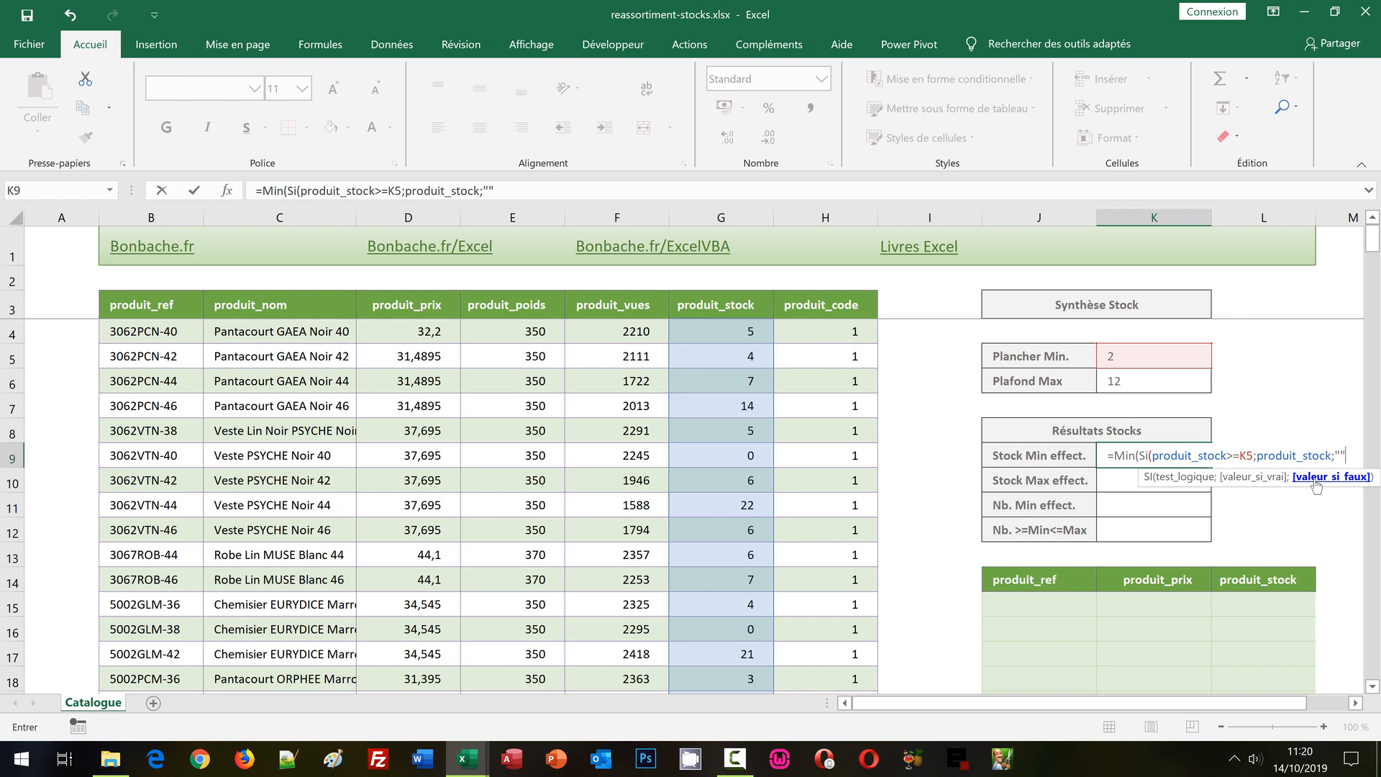
pyautogui.write(')')
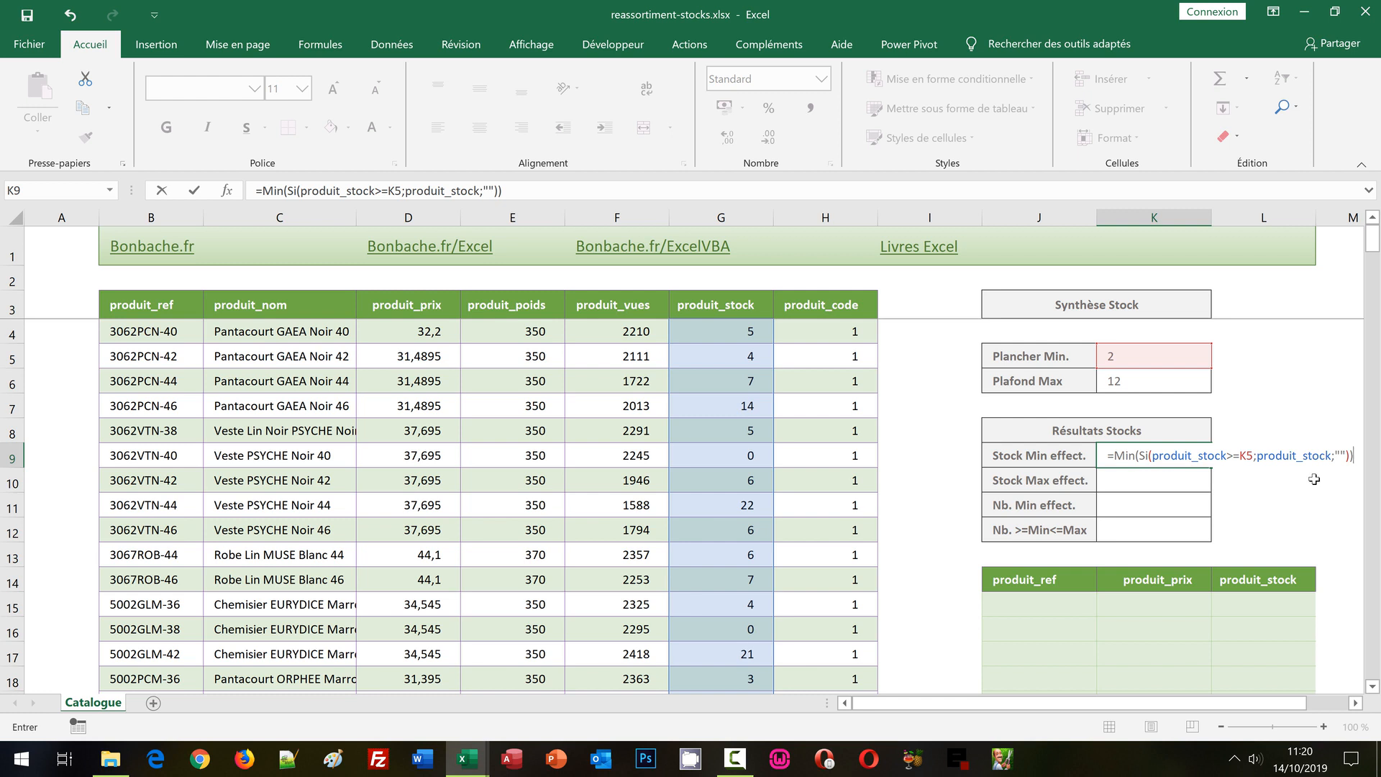
pyautogui.hotkey('ctrl', 'shift', 'Return')
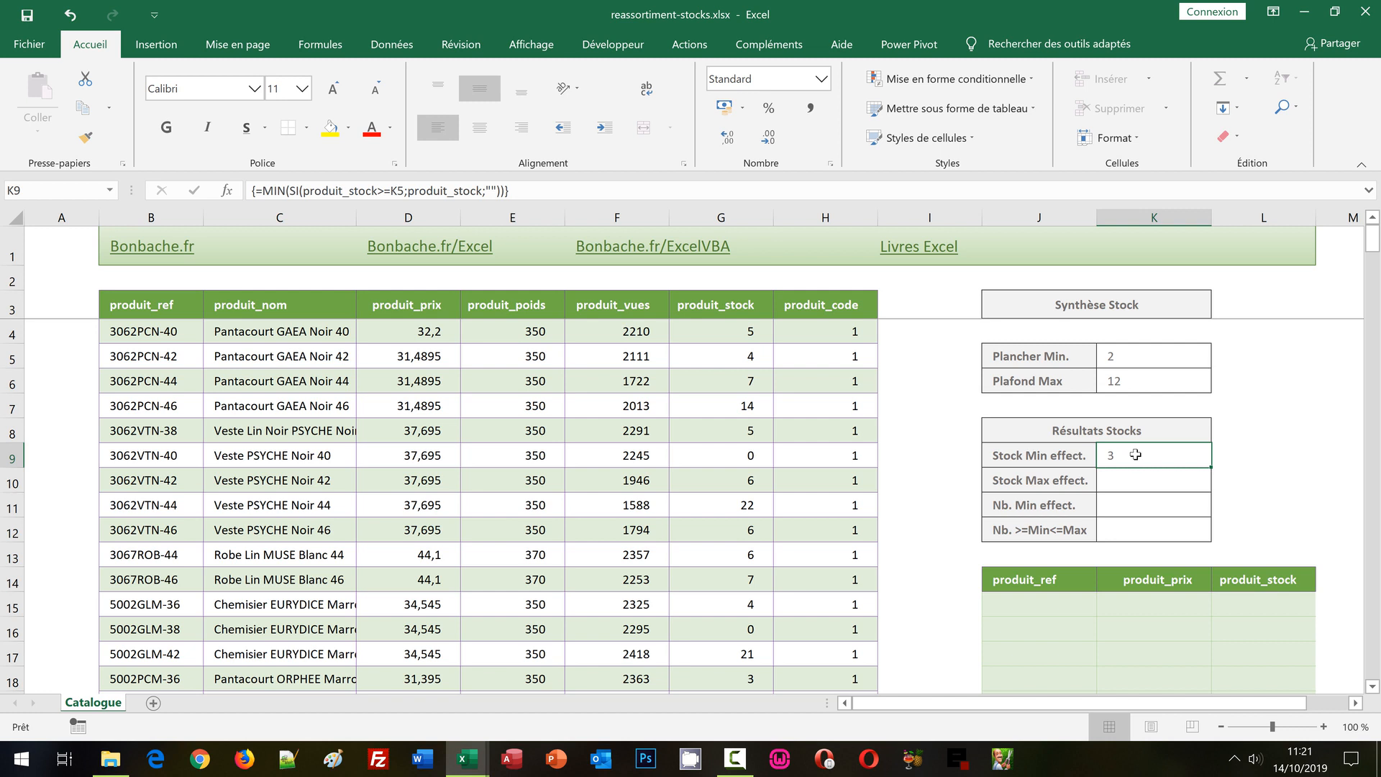
# Copy the Stock Min effect. formula from K9 and paste it into K10 for Stock Max effect.
pyautogui.moveTo(524, 193); pyautogui.dragTo(250, 191)
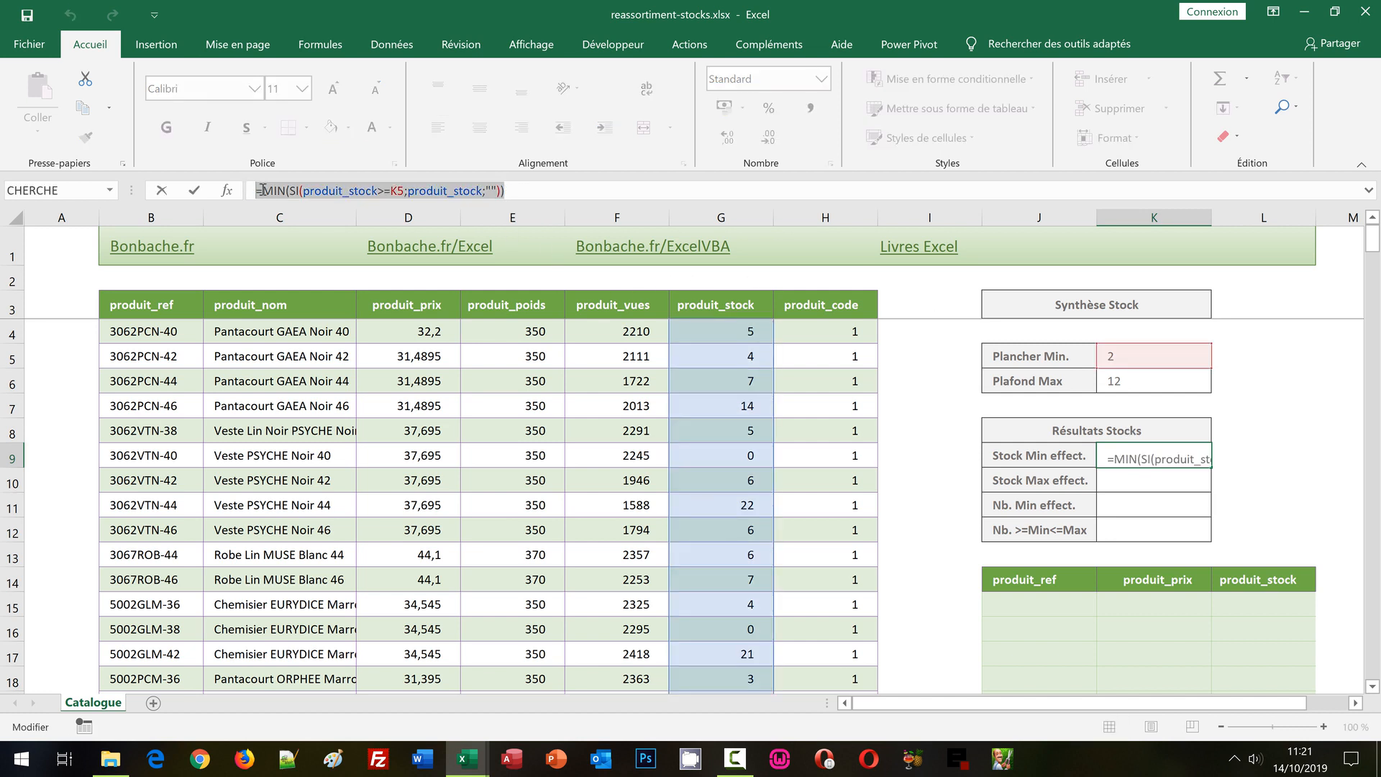
pyautogui.hotkey('ctrl', 'c')
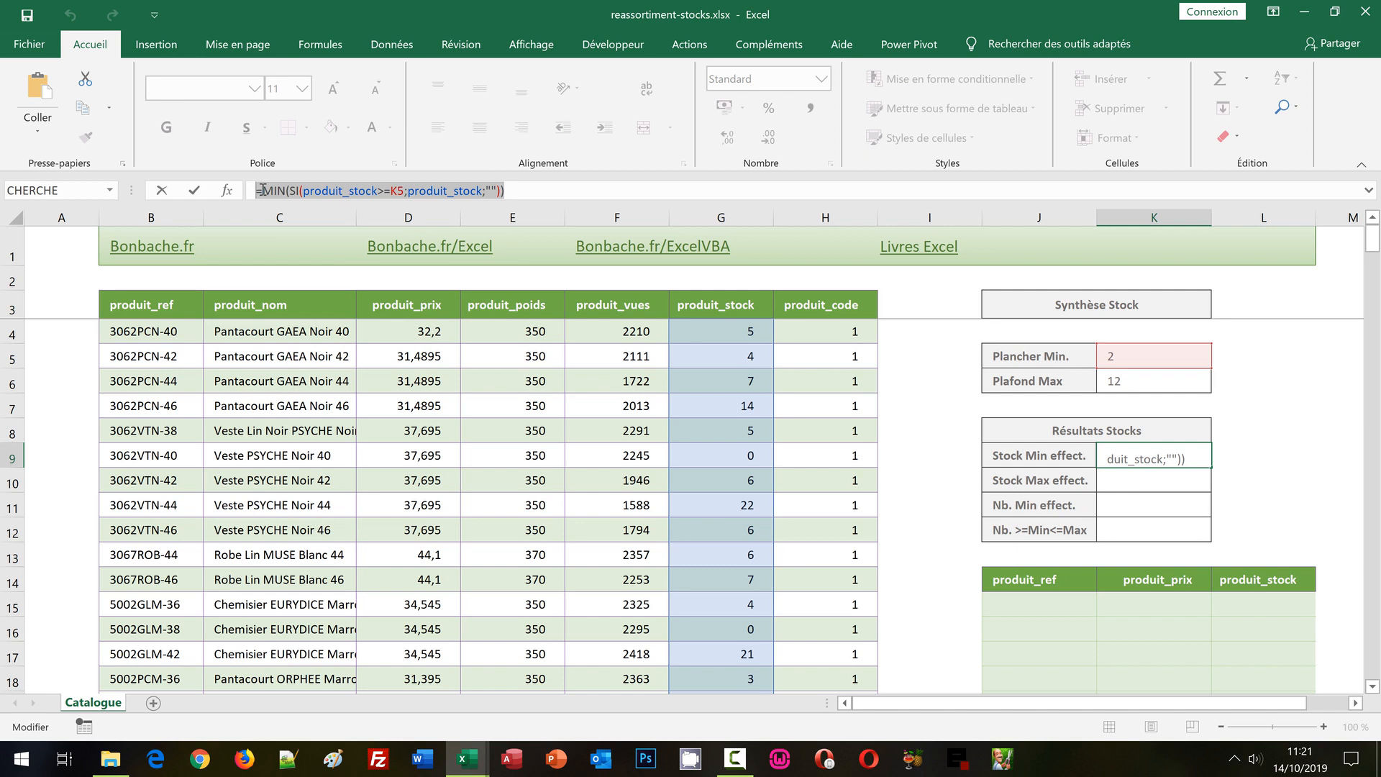
pyautogui.hotkey('ctrl', 'shift', 'Return')
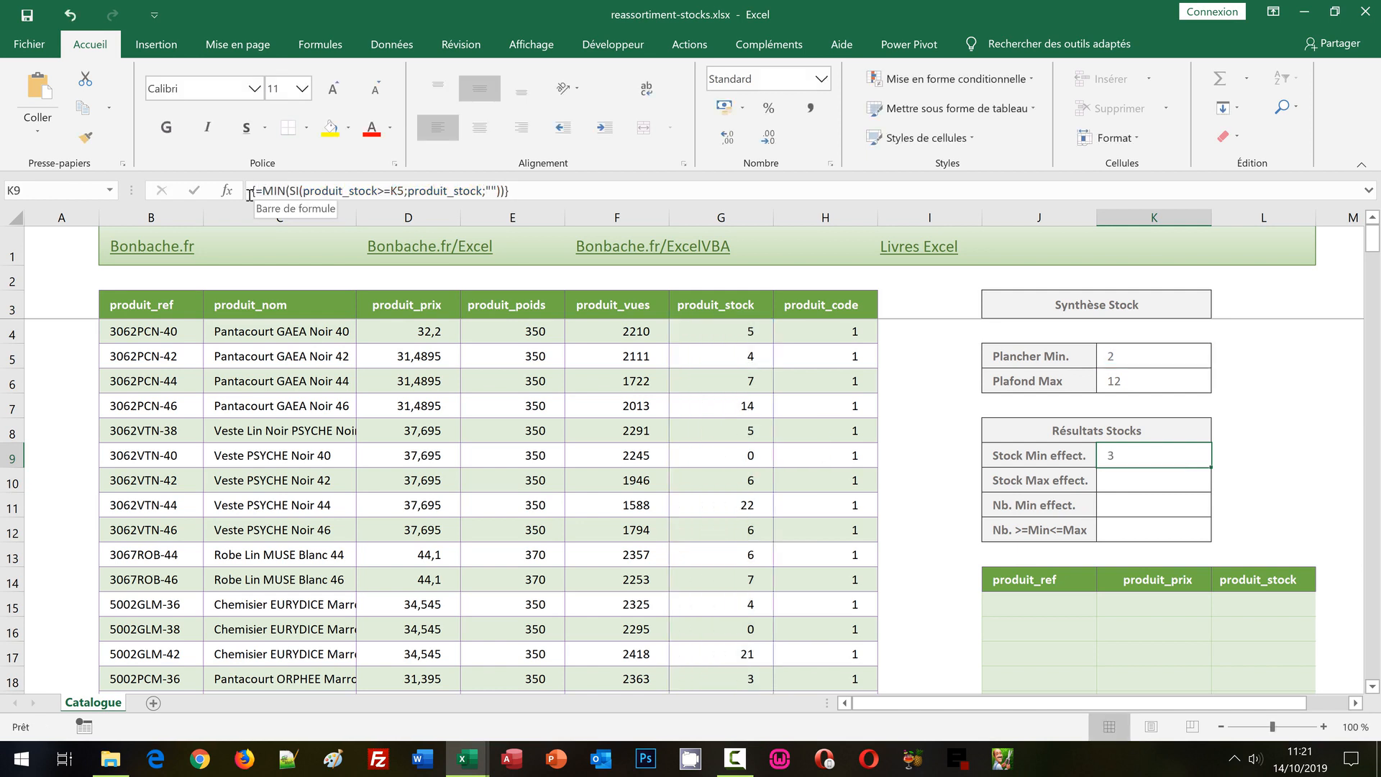
pyautogui.click(1122, 482)
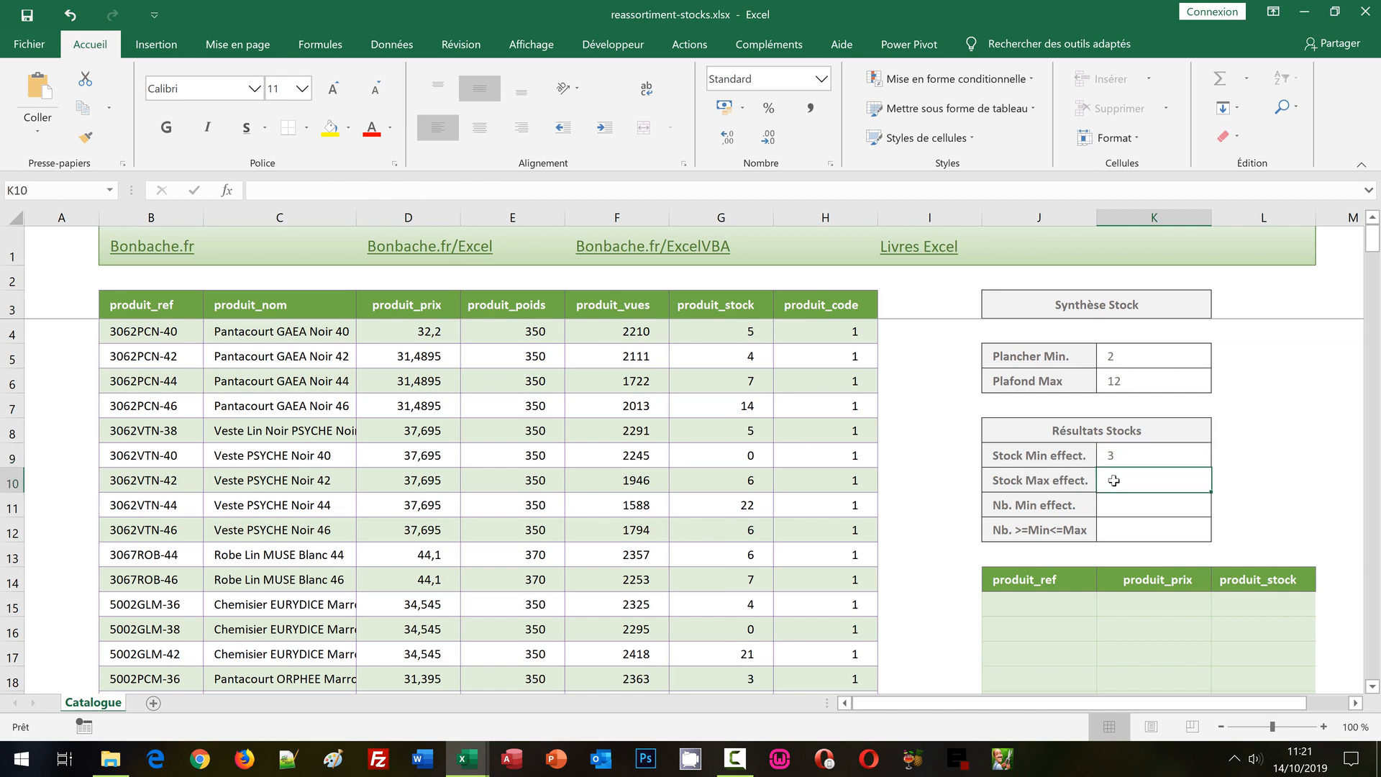
pyautogui.click(261, 189)
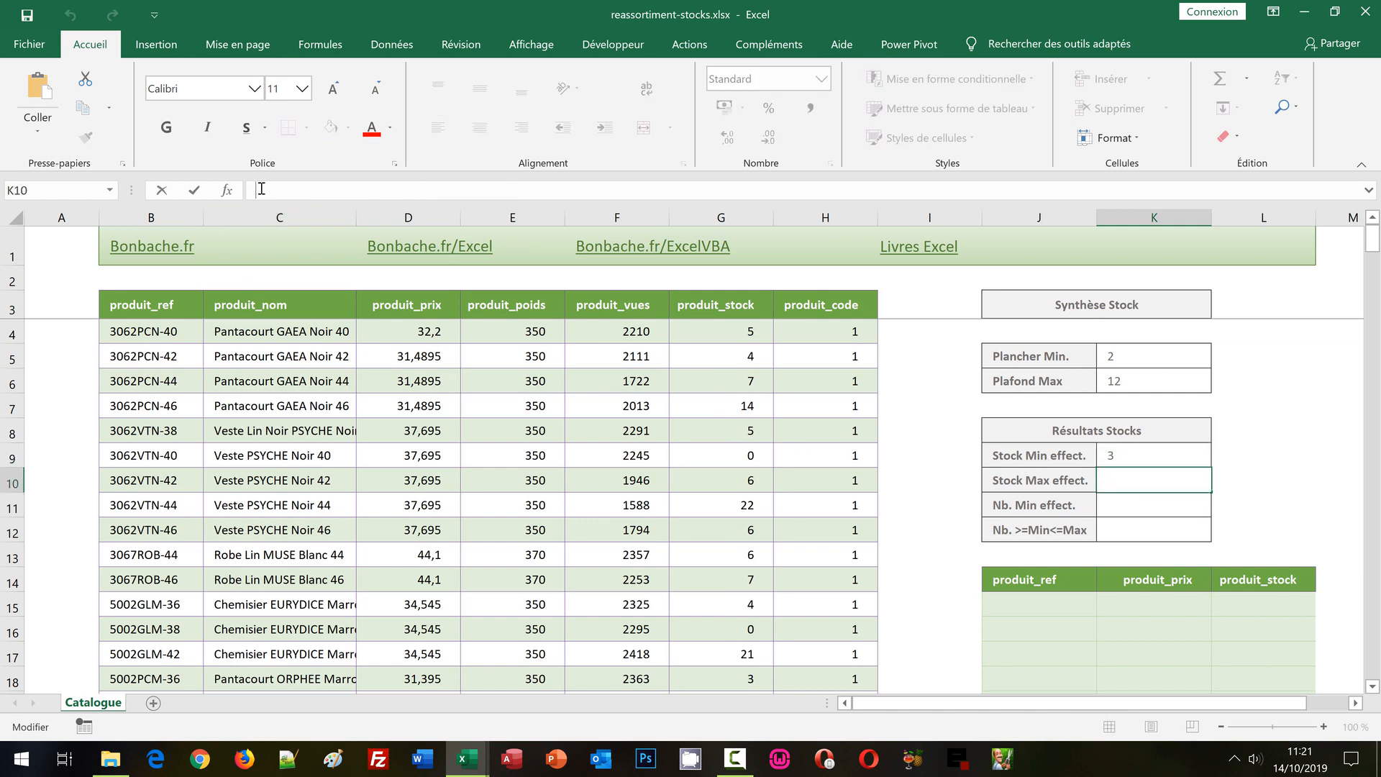
pyautogui.hotkey('ctrl', 'v')
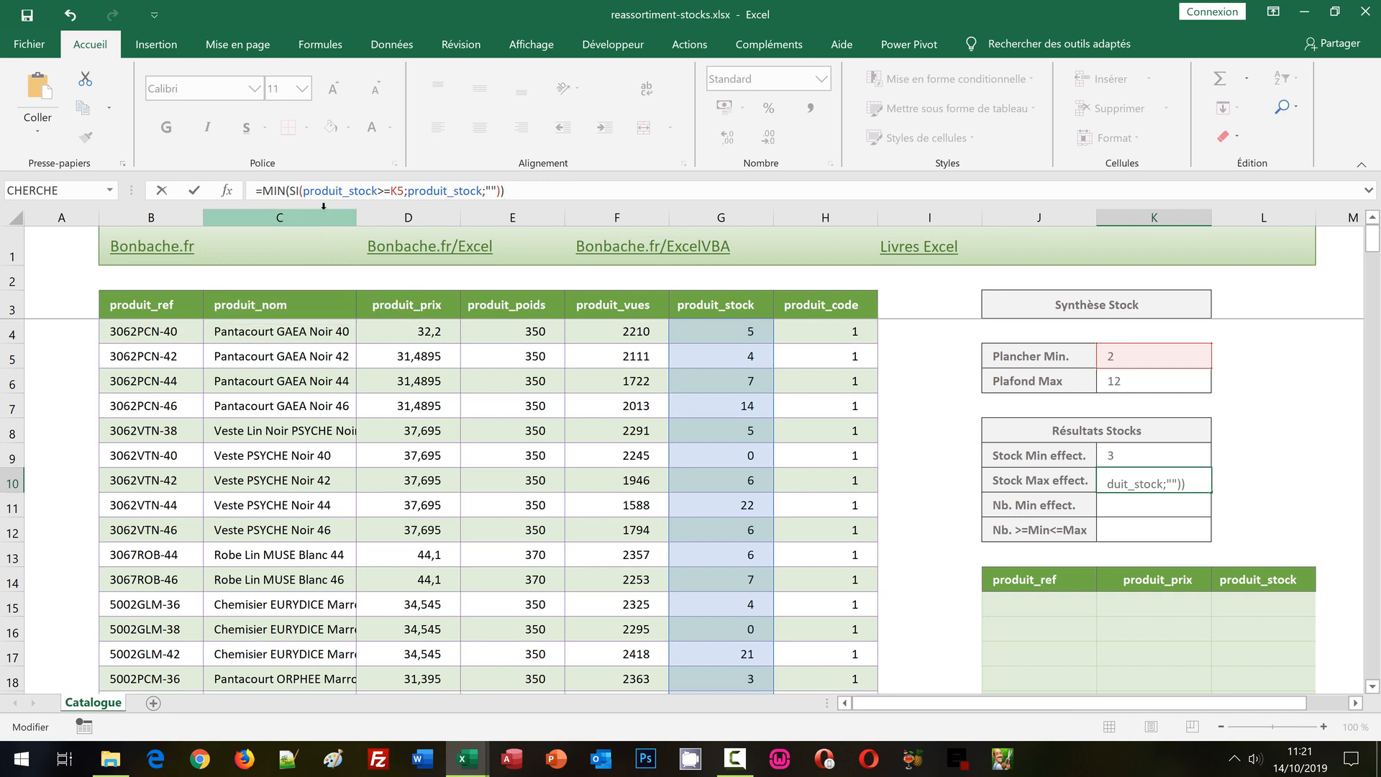
# Replace the MIN function with MAX in the K10 formula.
pyautogui.click(285, 192)
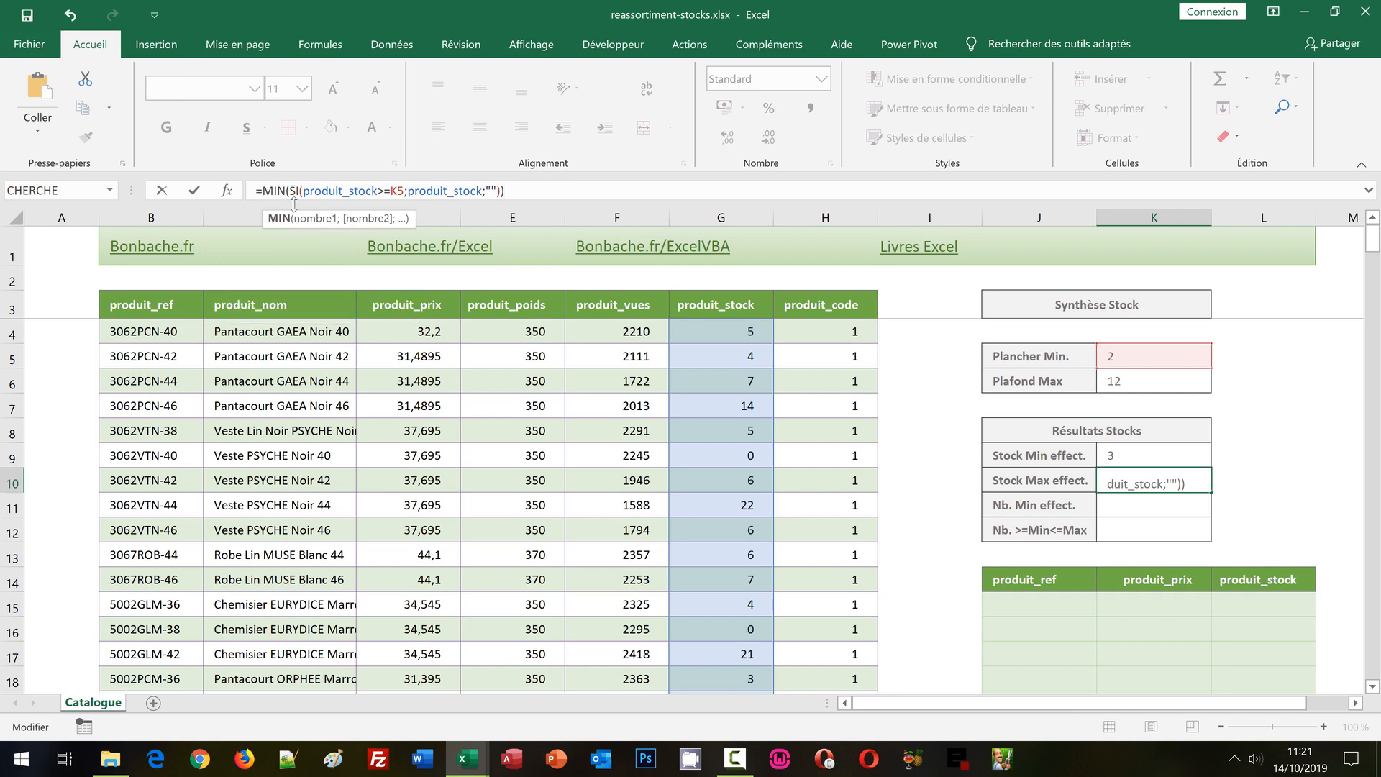
pyautogui.press('BackSpace')
pyautogui.press('BackSpace')
pyautogui.press('BackSpace')
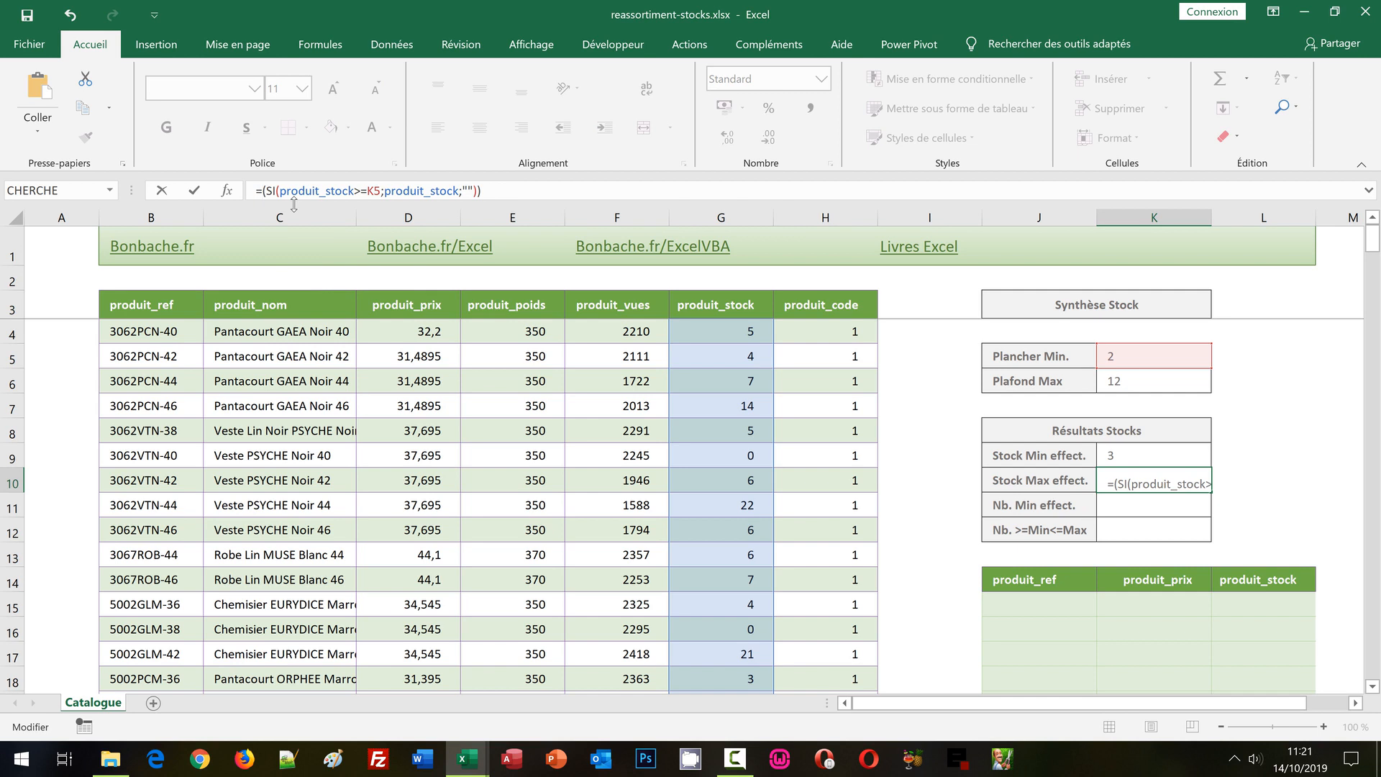
pyautogui.write('MAX')
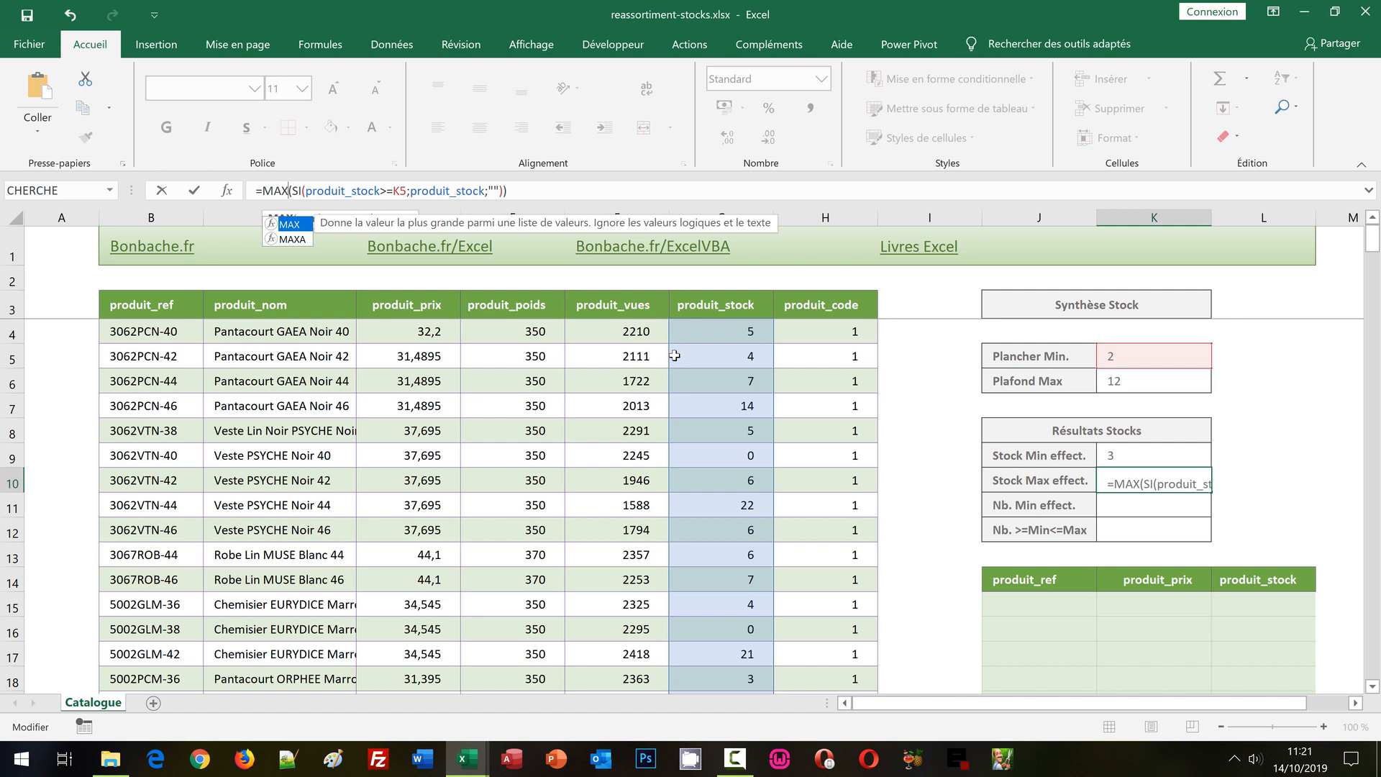
# Change the K10 condition to produit_stock<=K6 and enter the formula as an array formula.
pyautogui.click(389, 196)
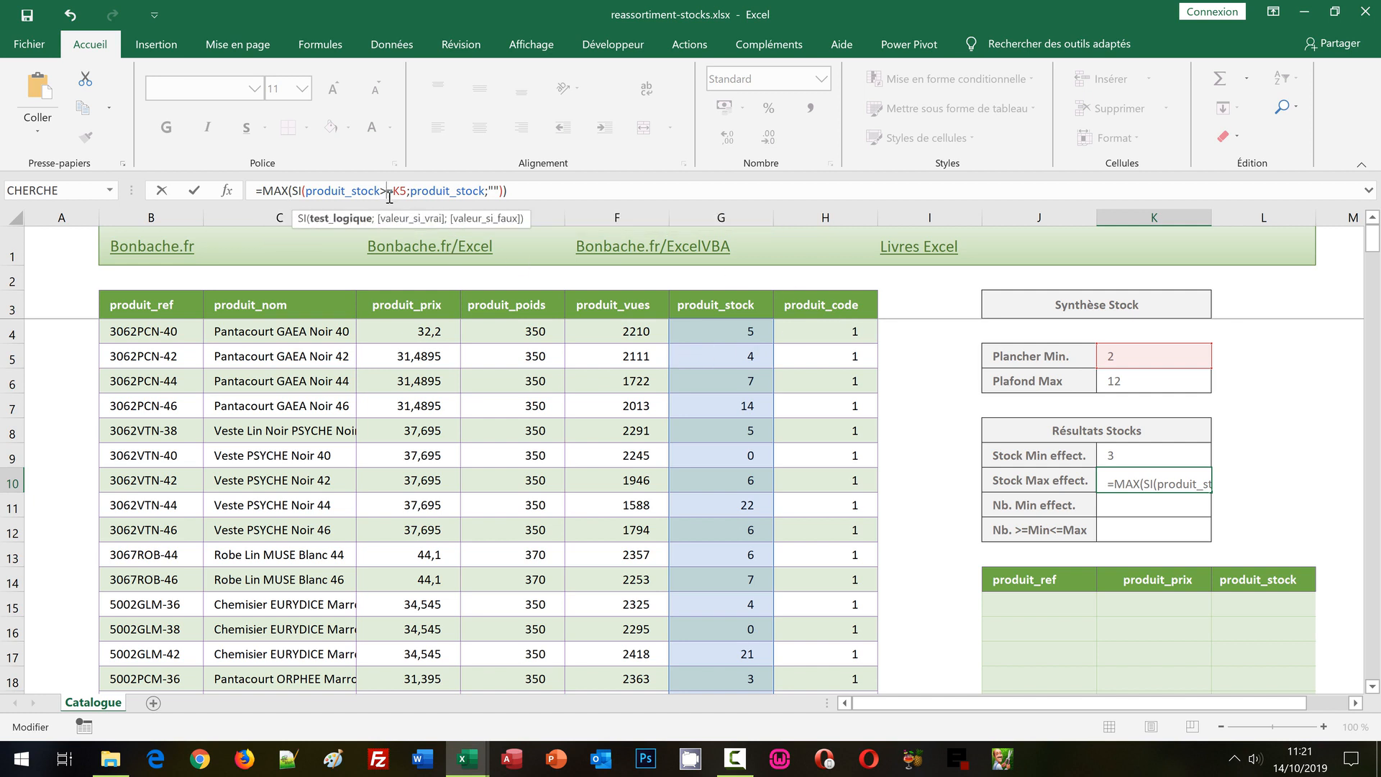
pyautogui.press('BackSpace')
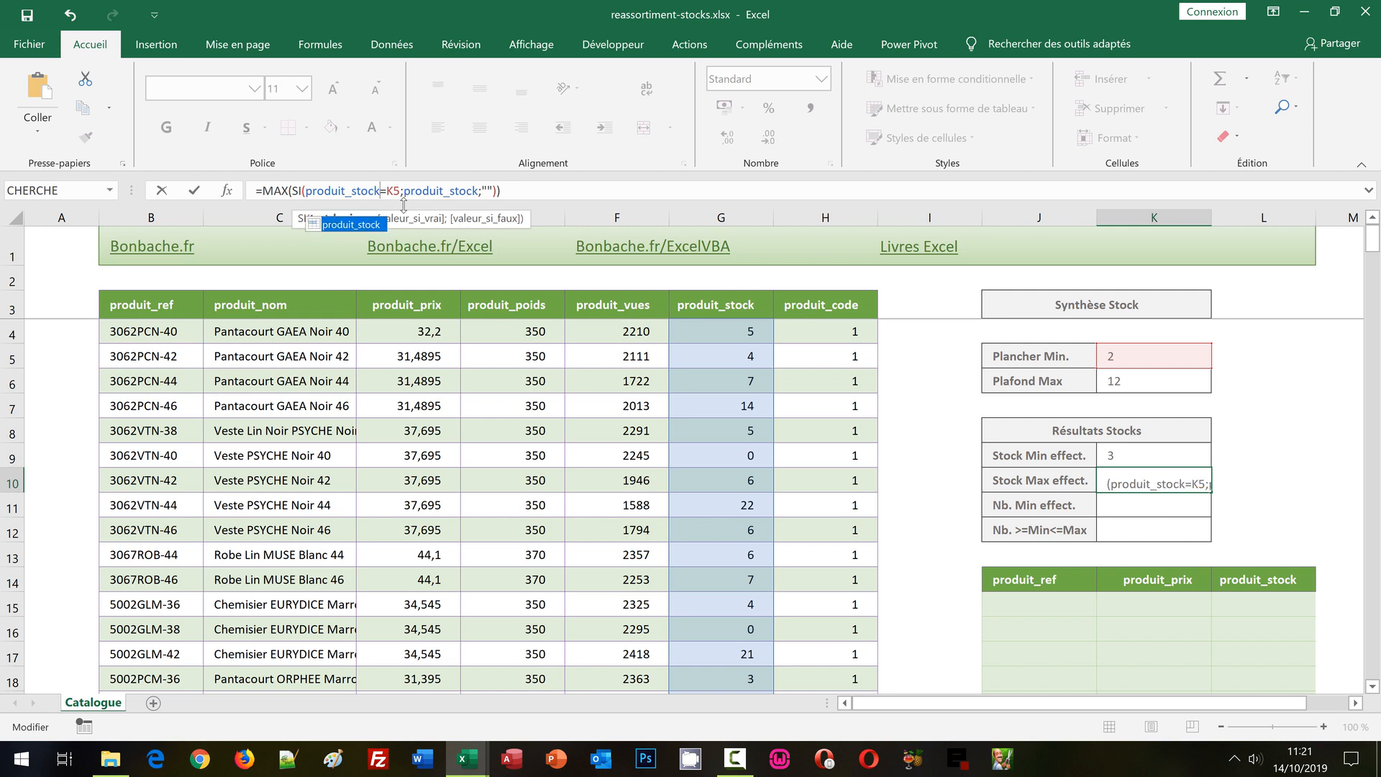
pyautogui.write('<')
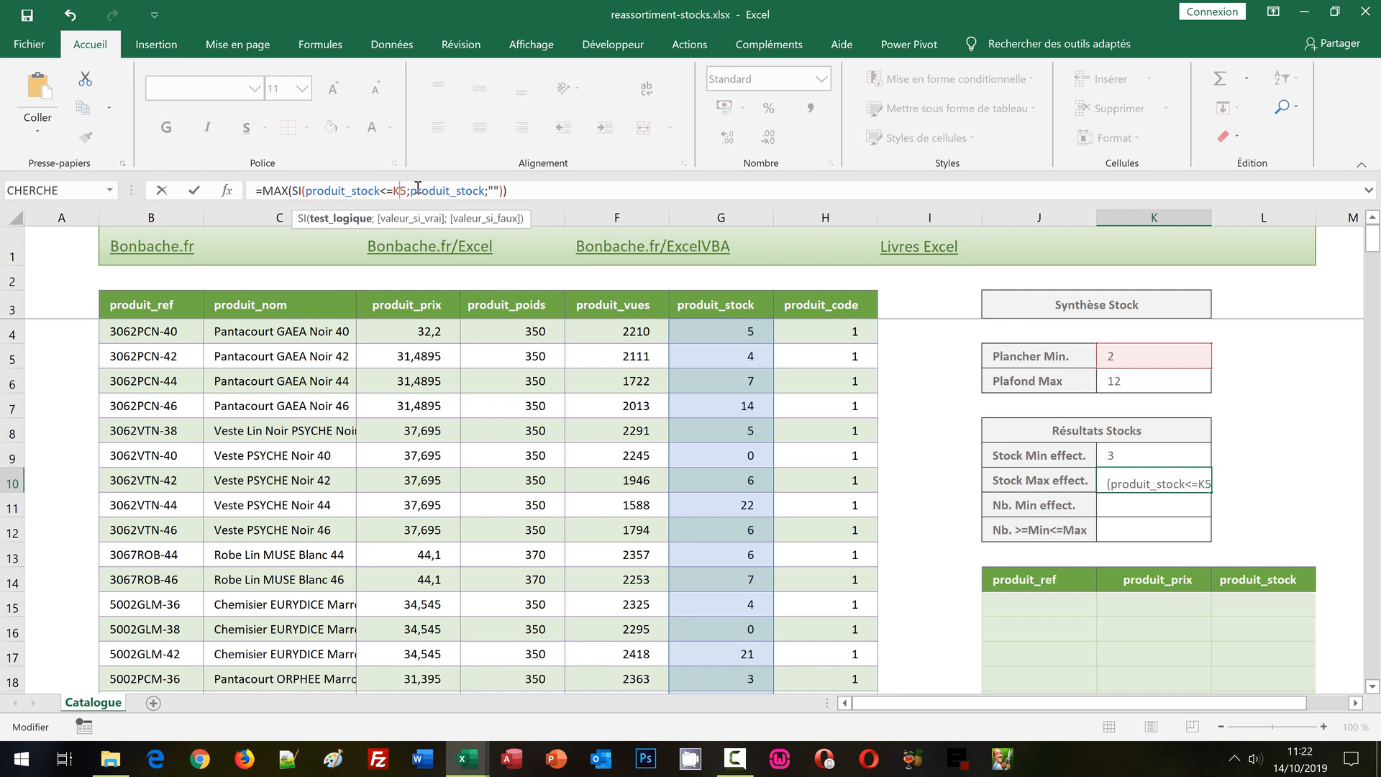
pyautogui.press('Delete')
pyautogui.write('6')
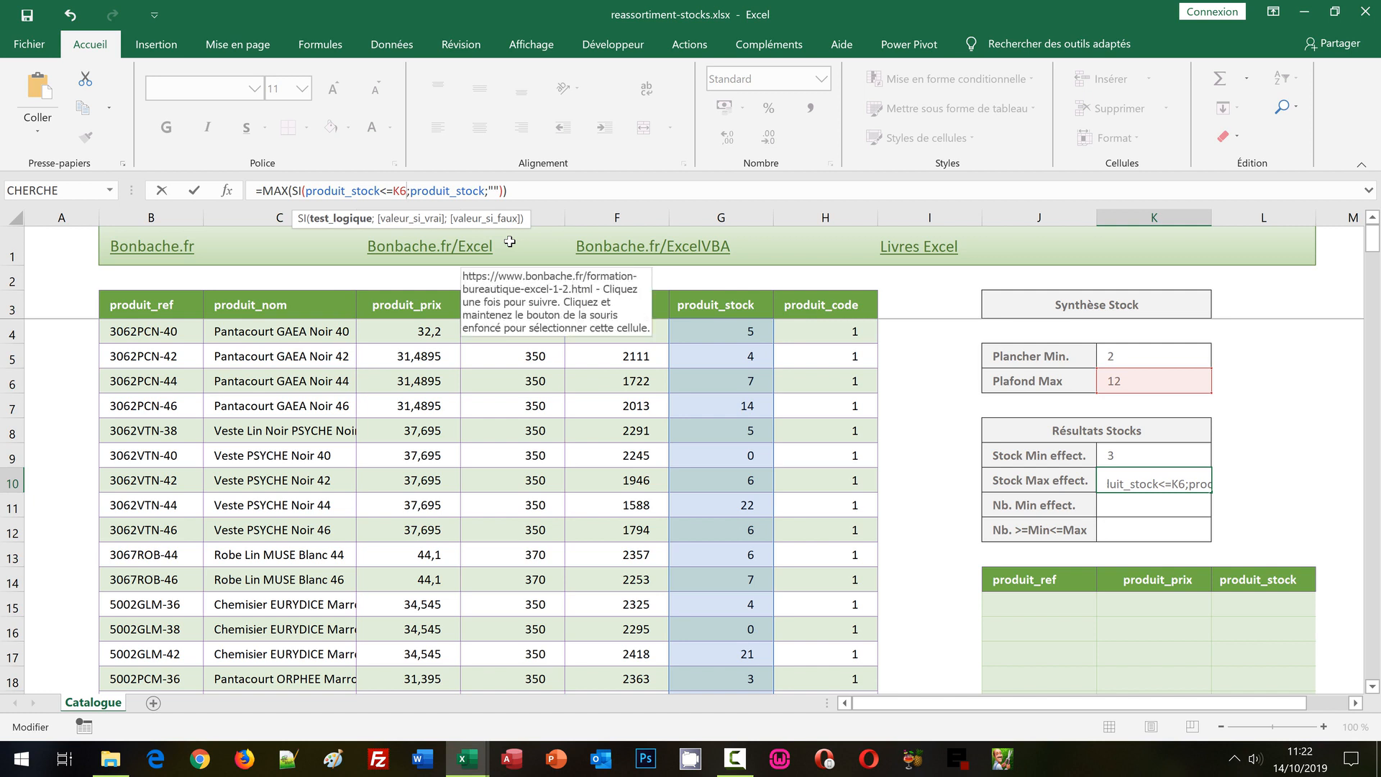
pyautogui.hotkey('ctrl', 'shift', 'Return')
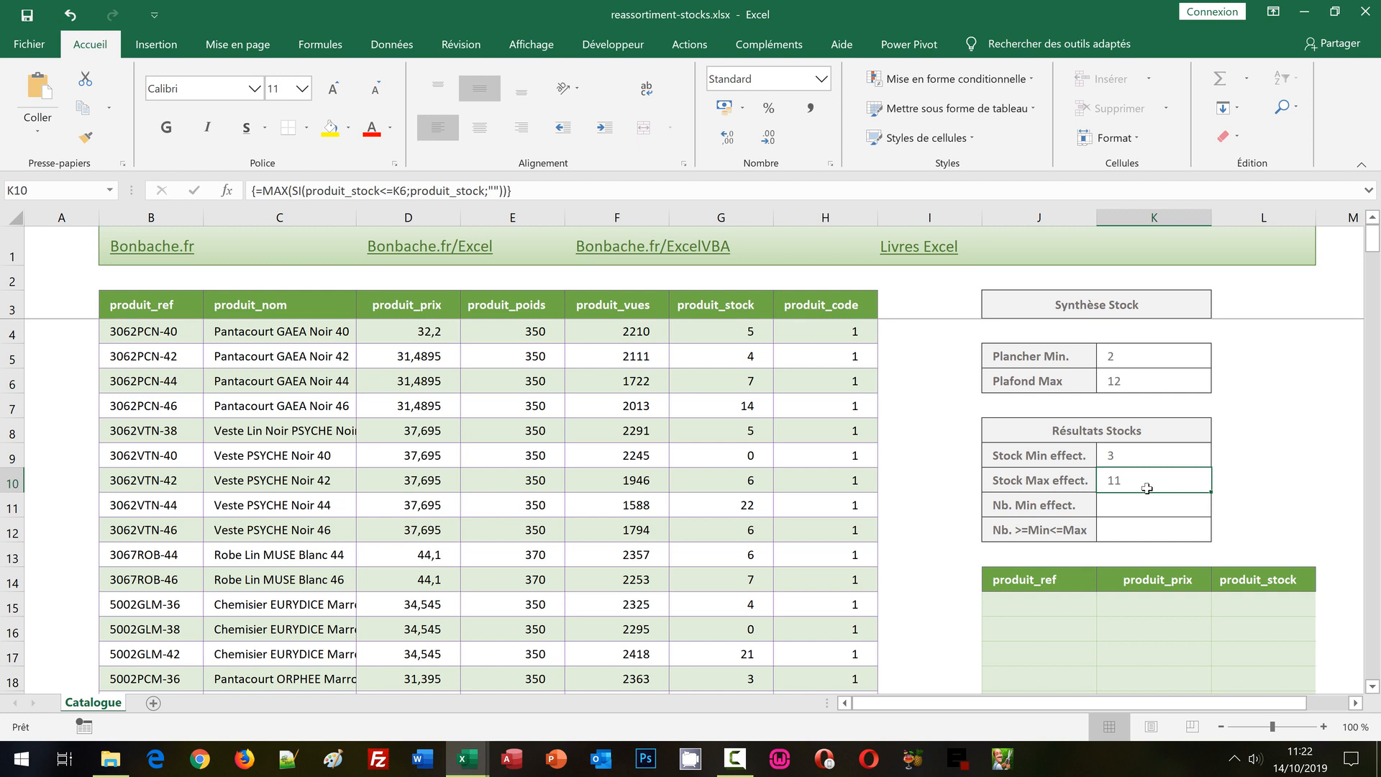
# Set Plancher Min. in K5 to 5.
pyautogui.click(1139, 358)
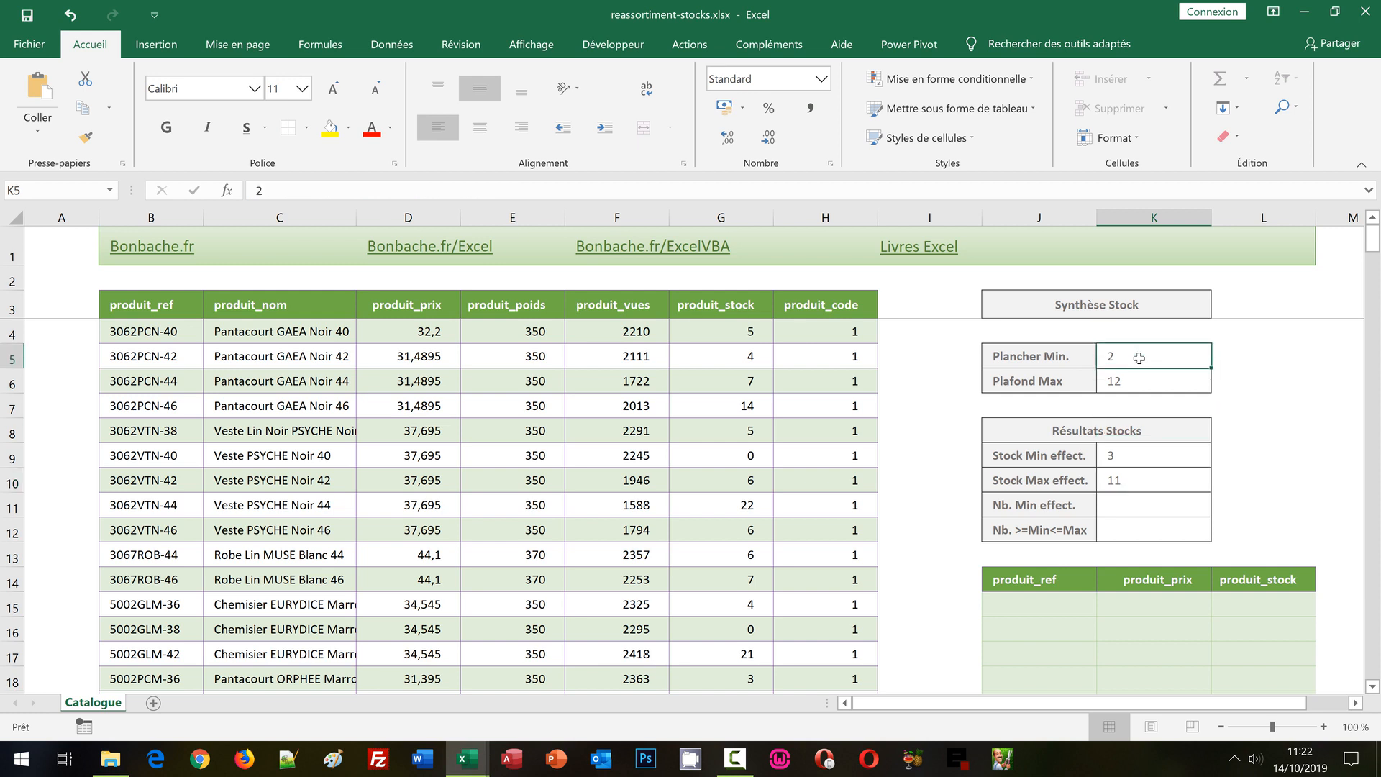
pyautogui.write('5')
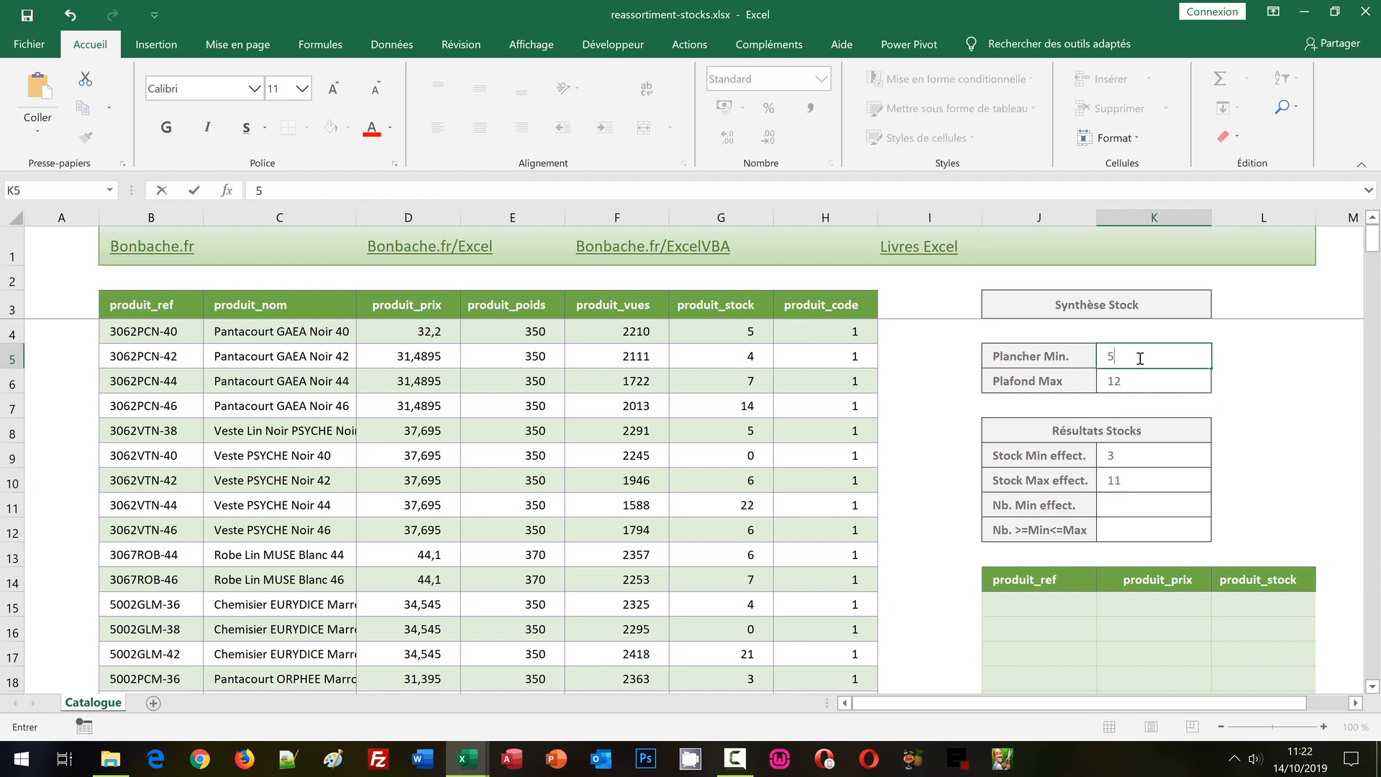
pyautogui.press('Return')
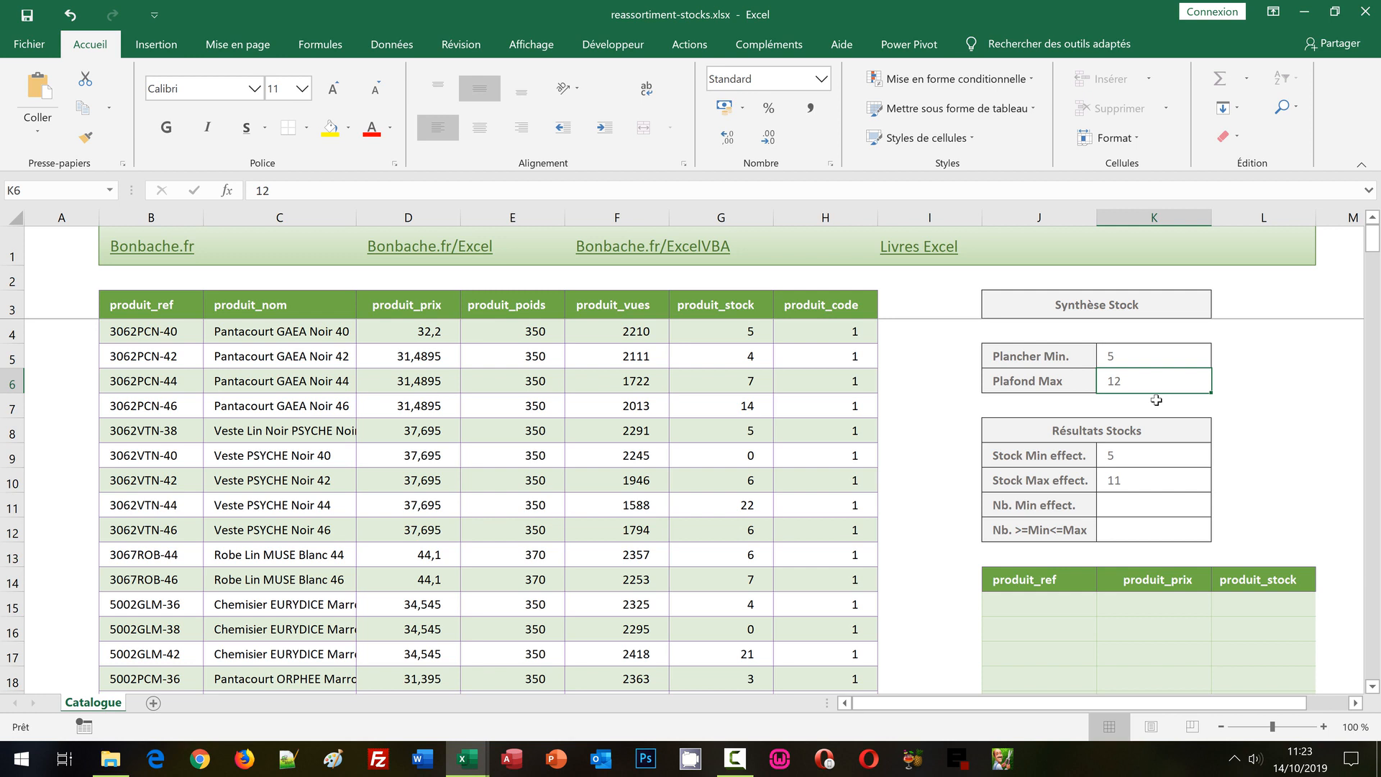
# Start the Nb. Min effect. formula in K11 with the produit_stock range: =SommeProd((produit_stock.
pyautogui.click(1120, 499)
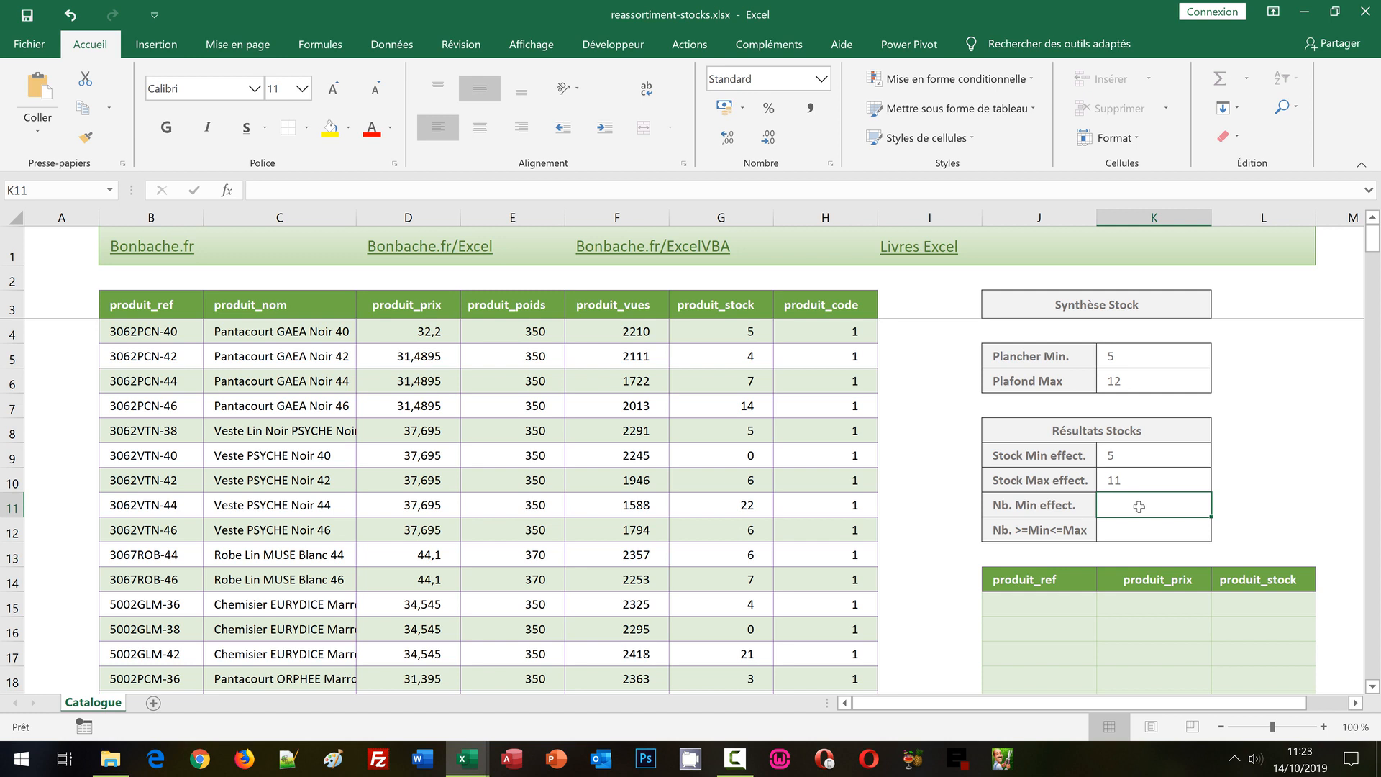
pyautogui.write('=')
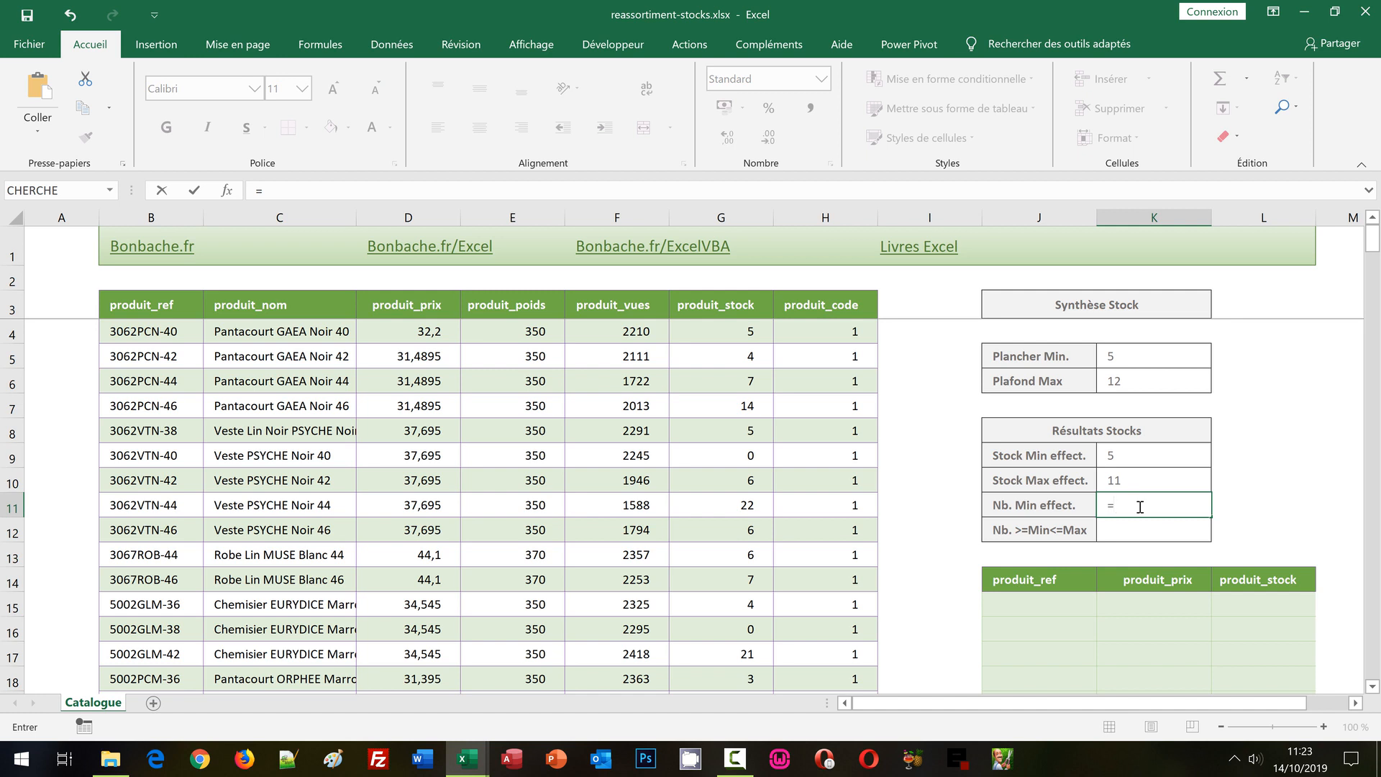
pyautogui.write('So')
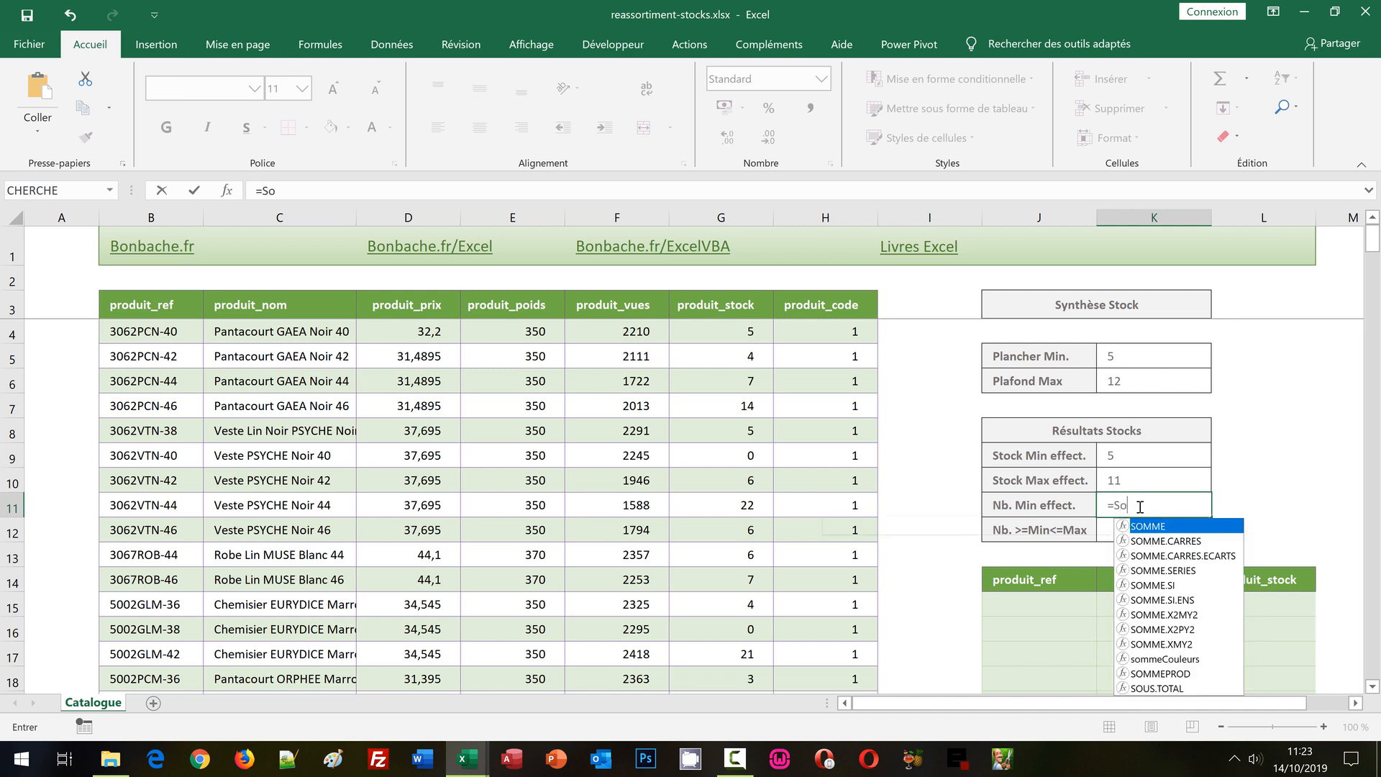
pyautogui.write('mmeProd')
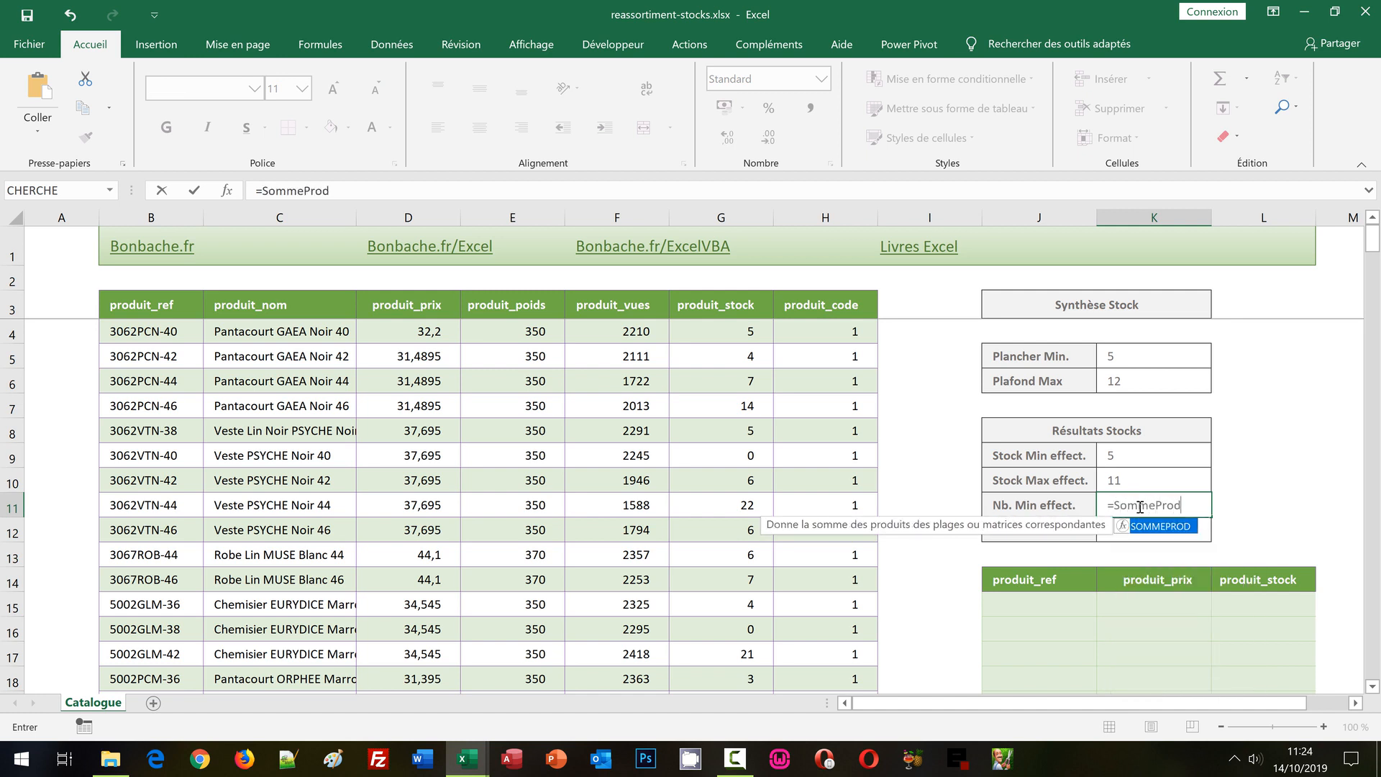
pyautogui.write('(')
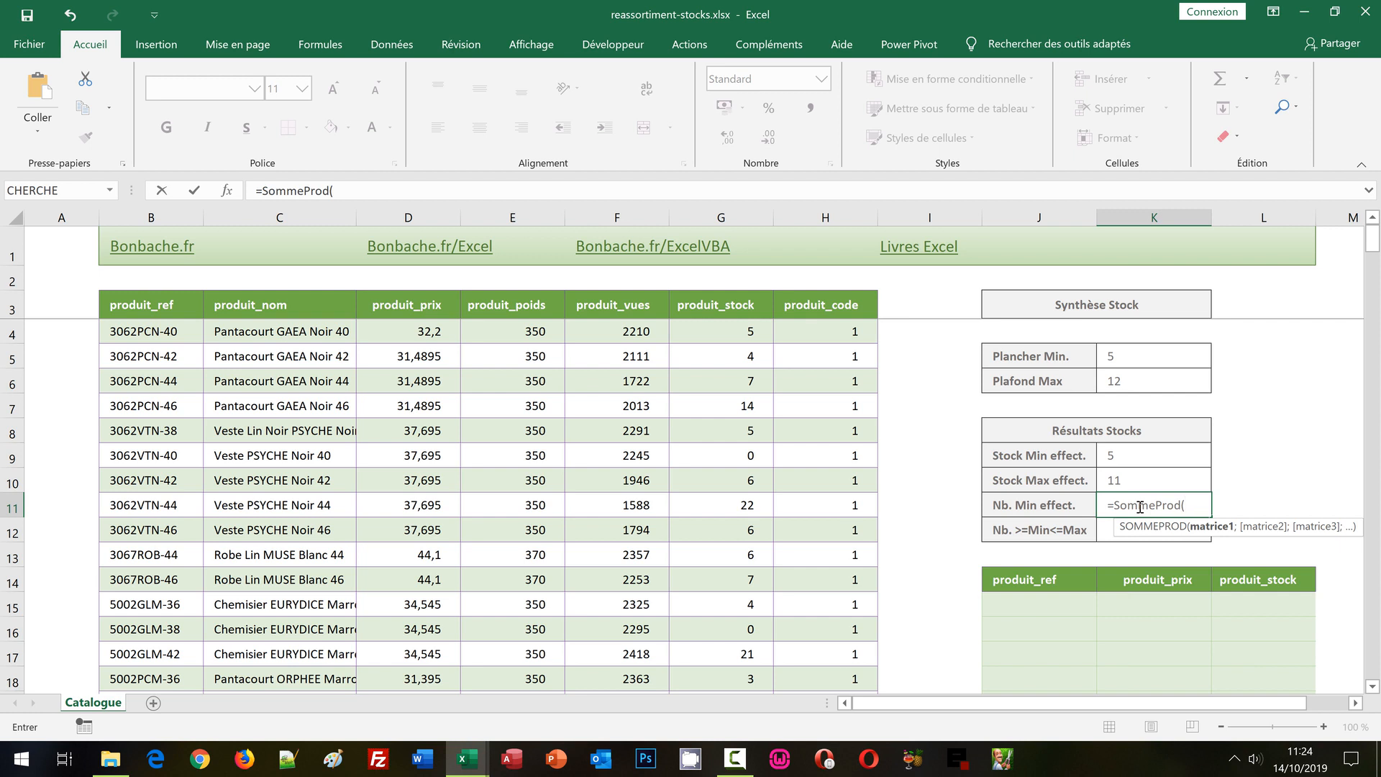
pyautogui.write('(')
pyautogui.write('produit_st')
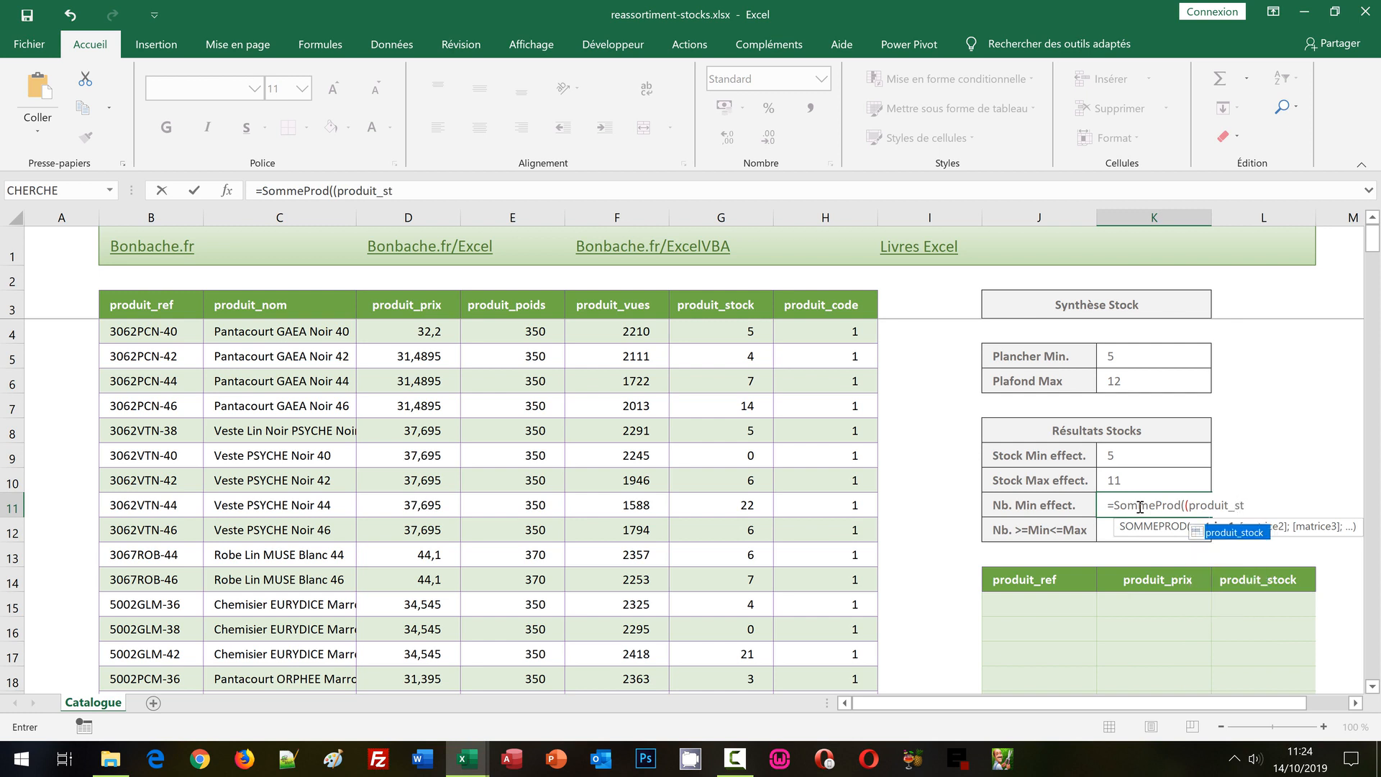
pyautogui.doubleClick(1252, 534)
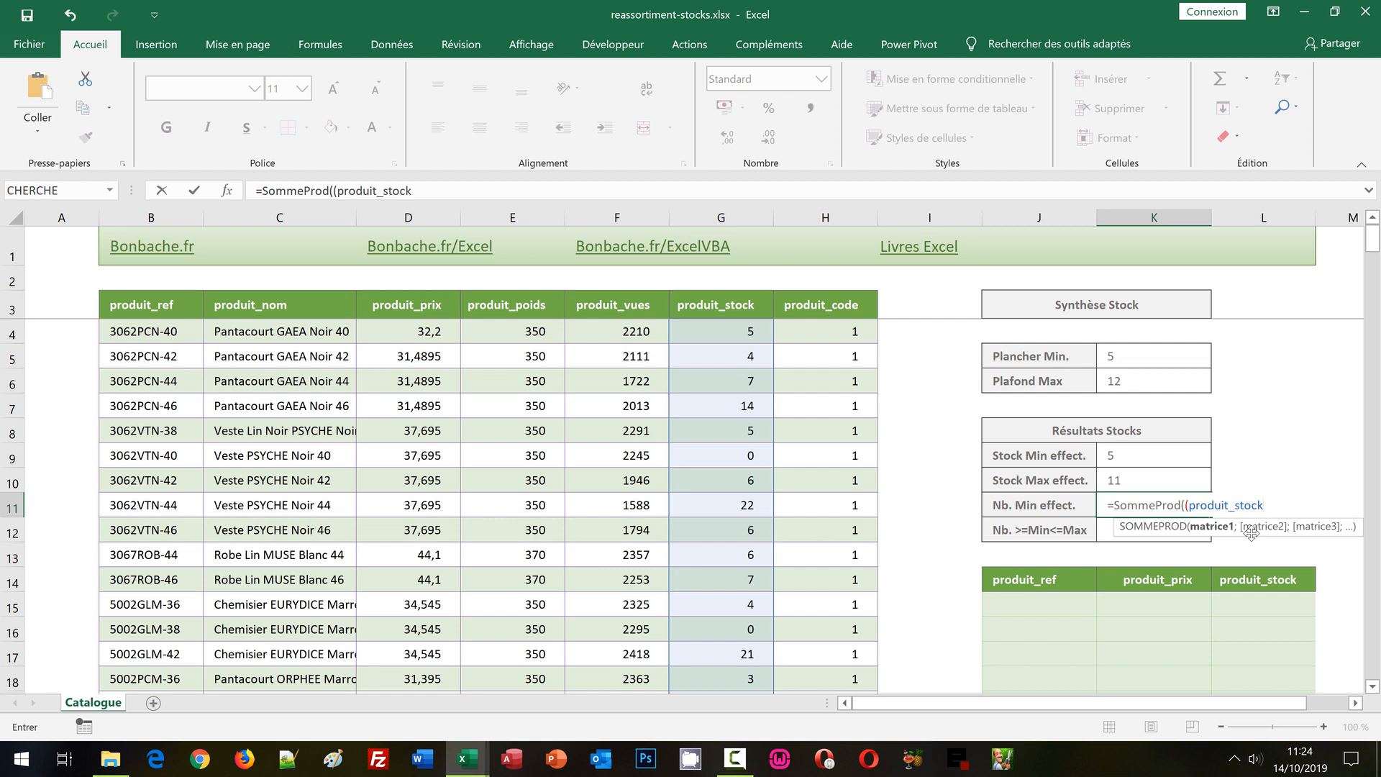
# Complete the K11 formula by comparing the stocks with K9 and multiplying by 1: =SommeProd((produit_stock=K9)*1).
pyautogui.write('=')
pyautogui.click(1123, 456)
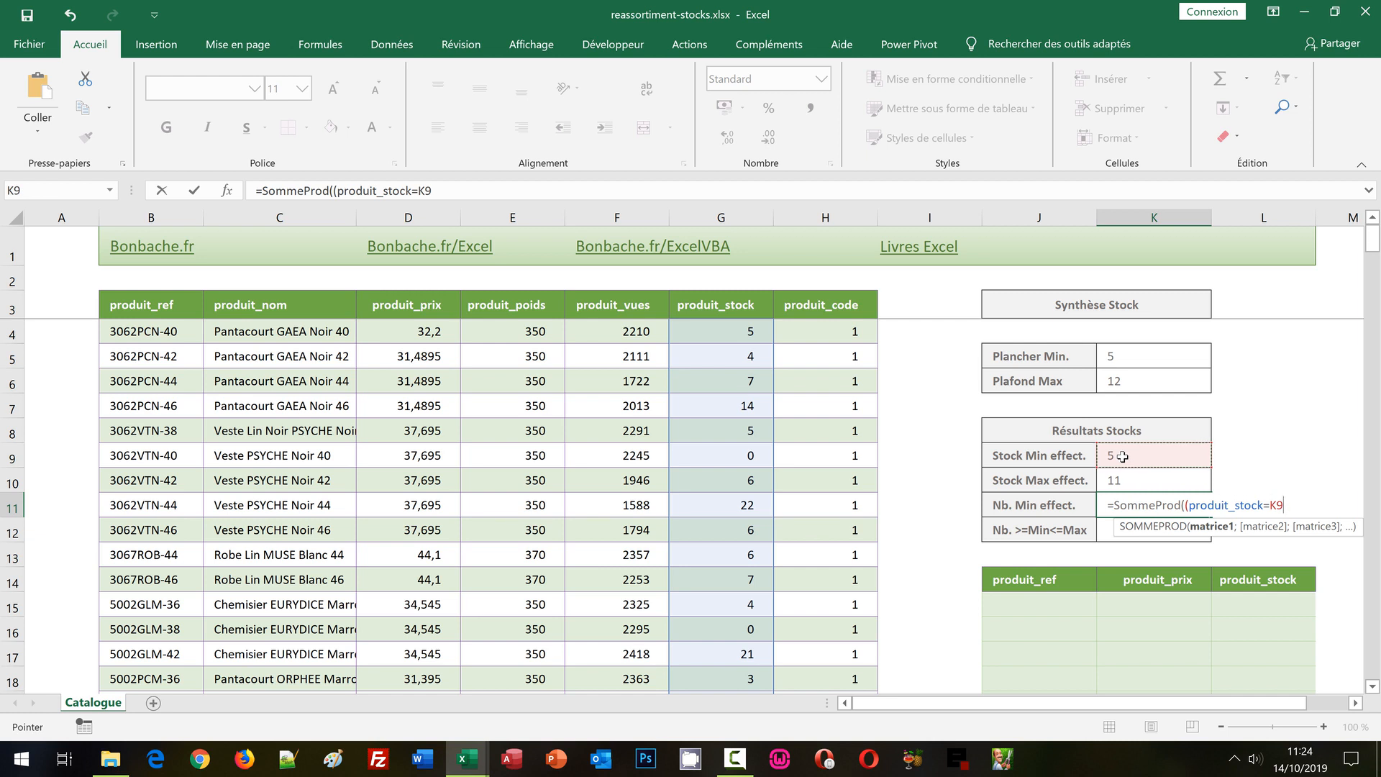
pyautogui.write(')*1')
pyautogui.write(')')
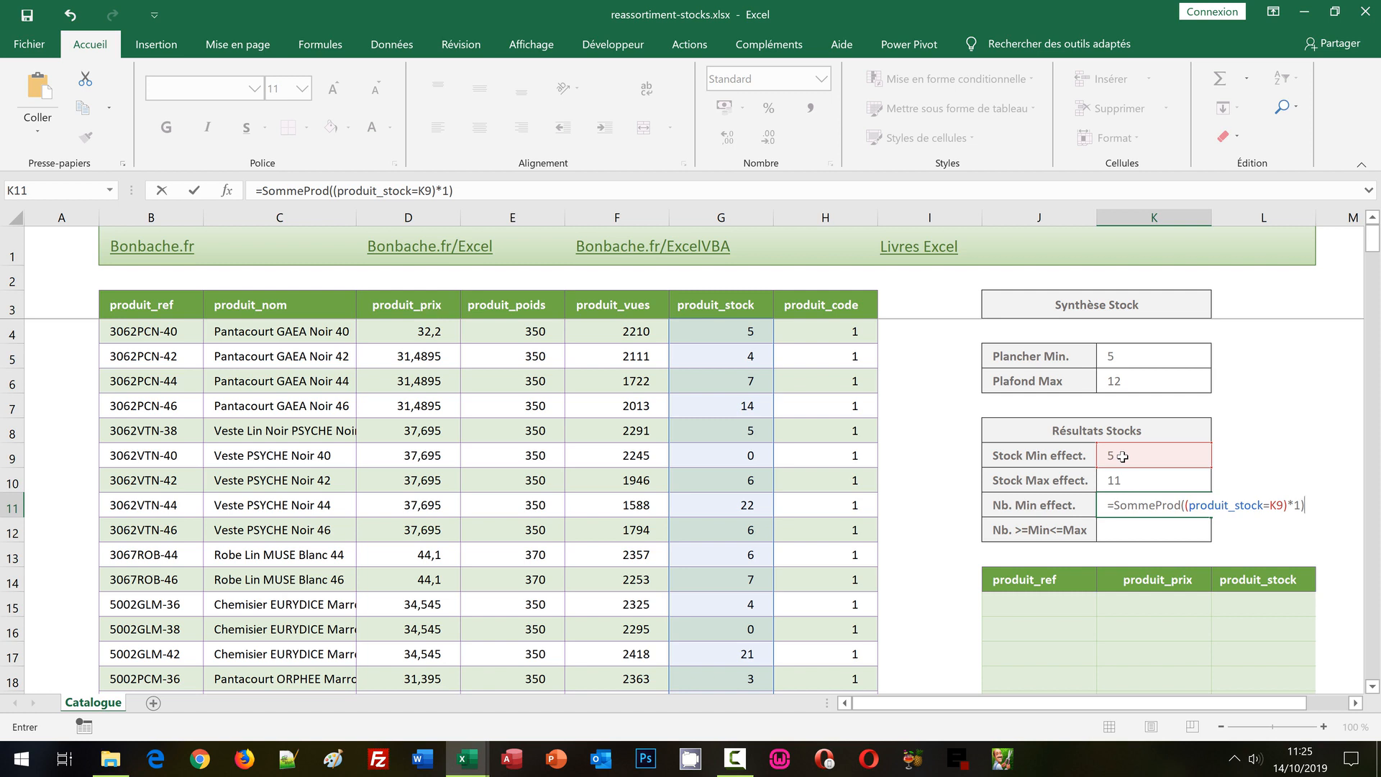
pyautogui.press('Return')
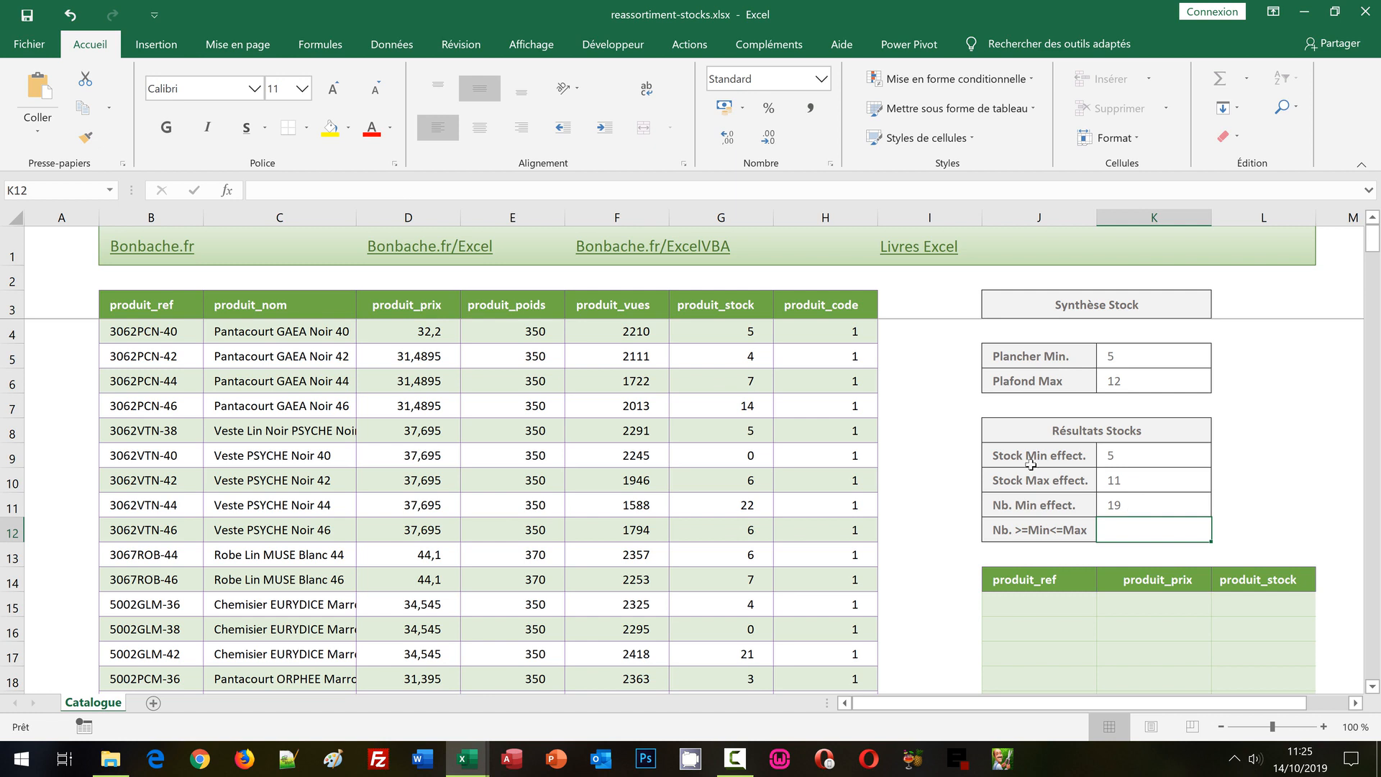
pyautogui.click(1127, 508)
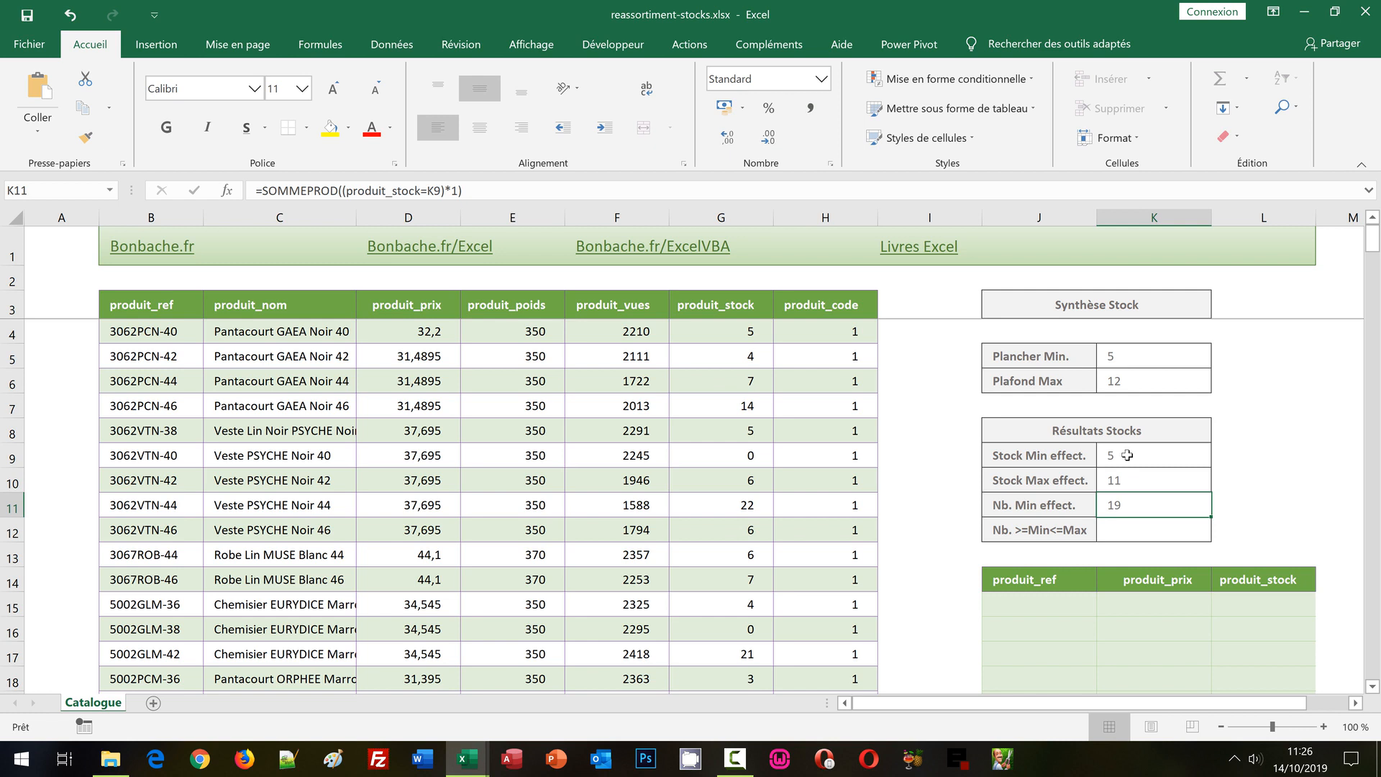
pyautogui.click(1128, 529)
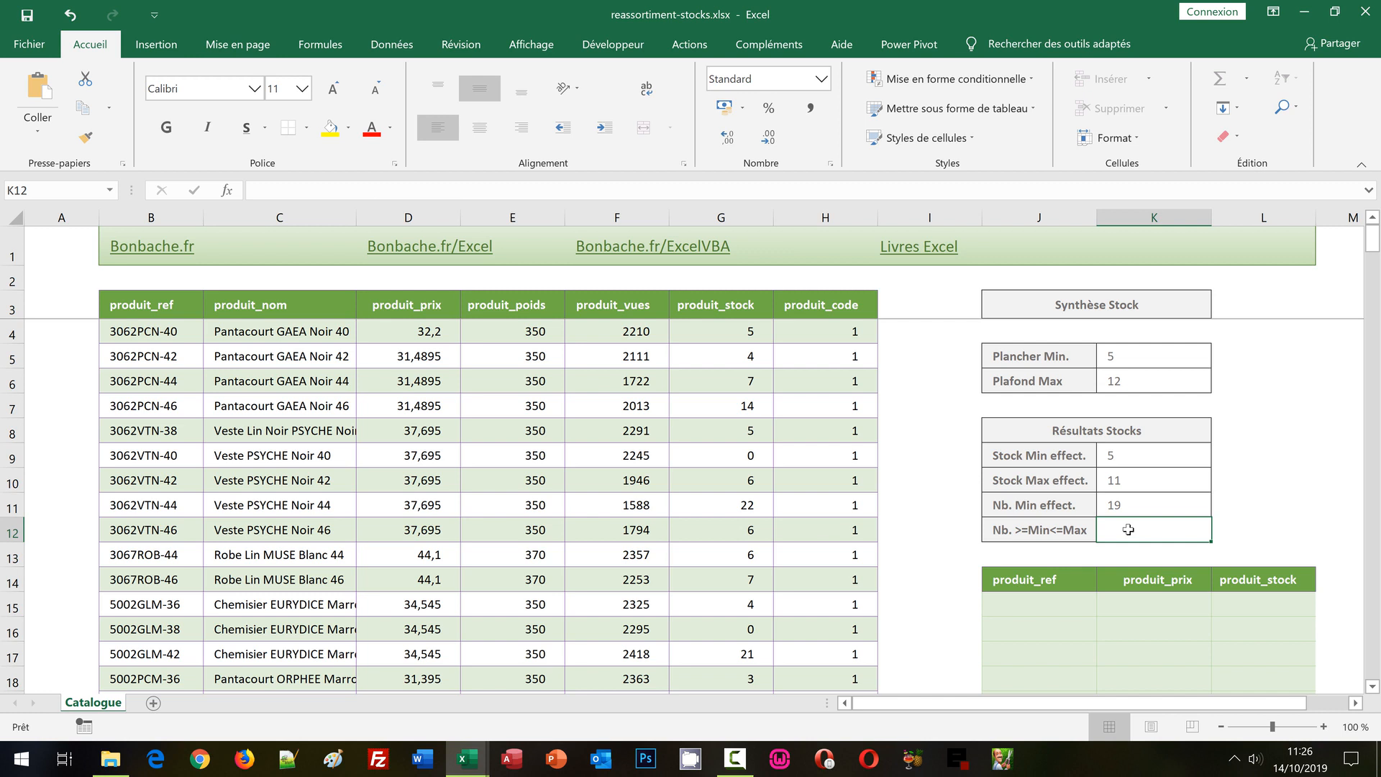
pyautogui.click(1133, 458)
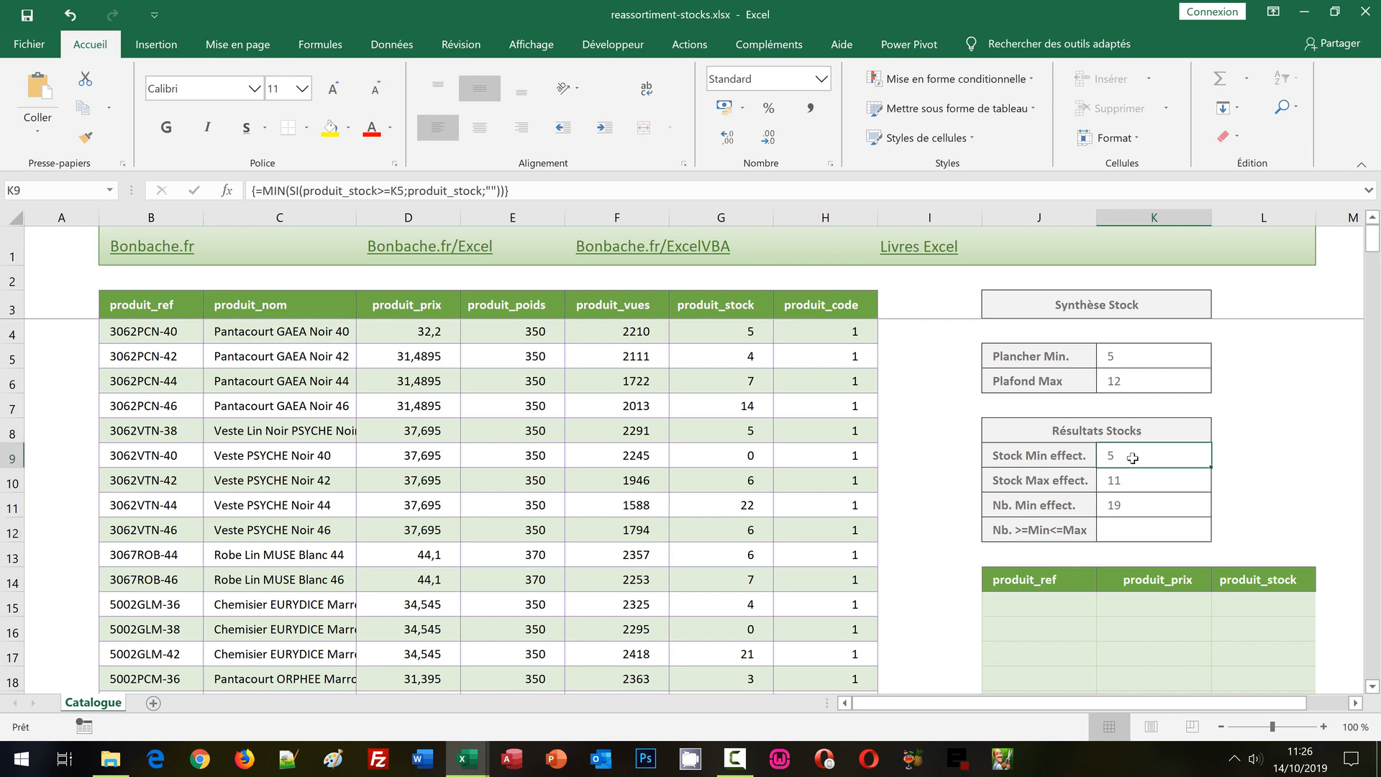
pyautogui.click(1133, 488)
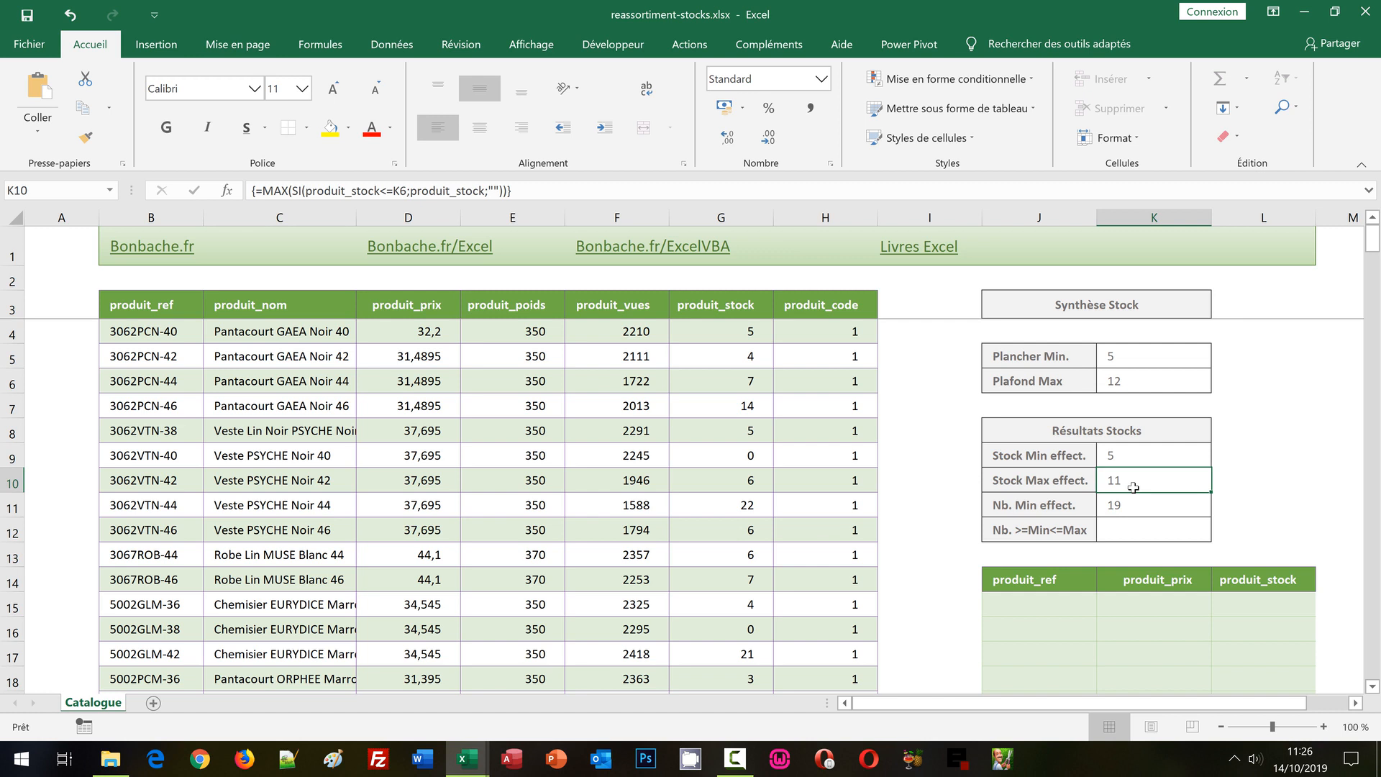
# Start the Nb. >=Min<=Max formula in K12 with the minimum stock condition: =SommeProd((produit_stock>=K9).
pyautogui.click(1134, 524)
pyautogui.write('=')
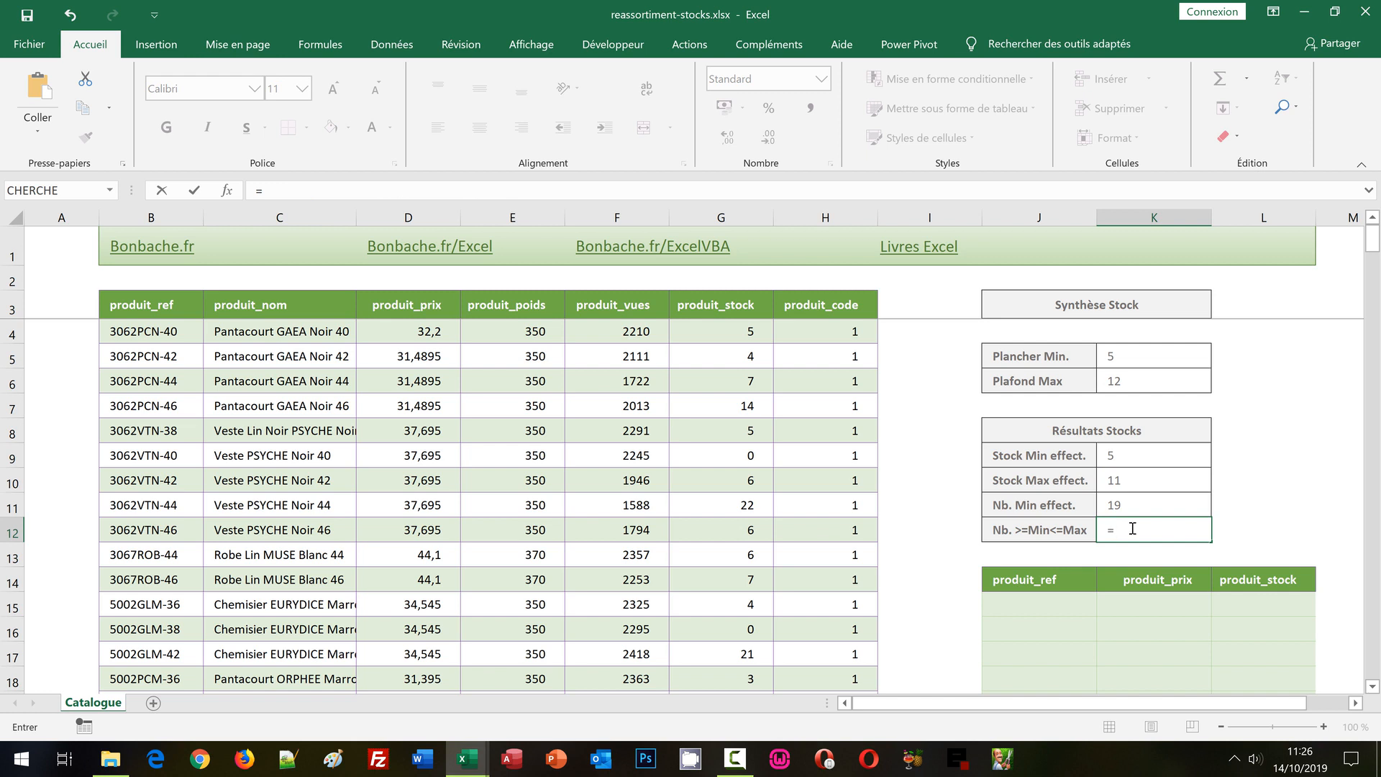
pyautogui.write('SommePRo')
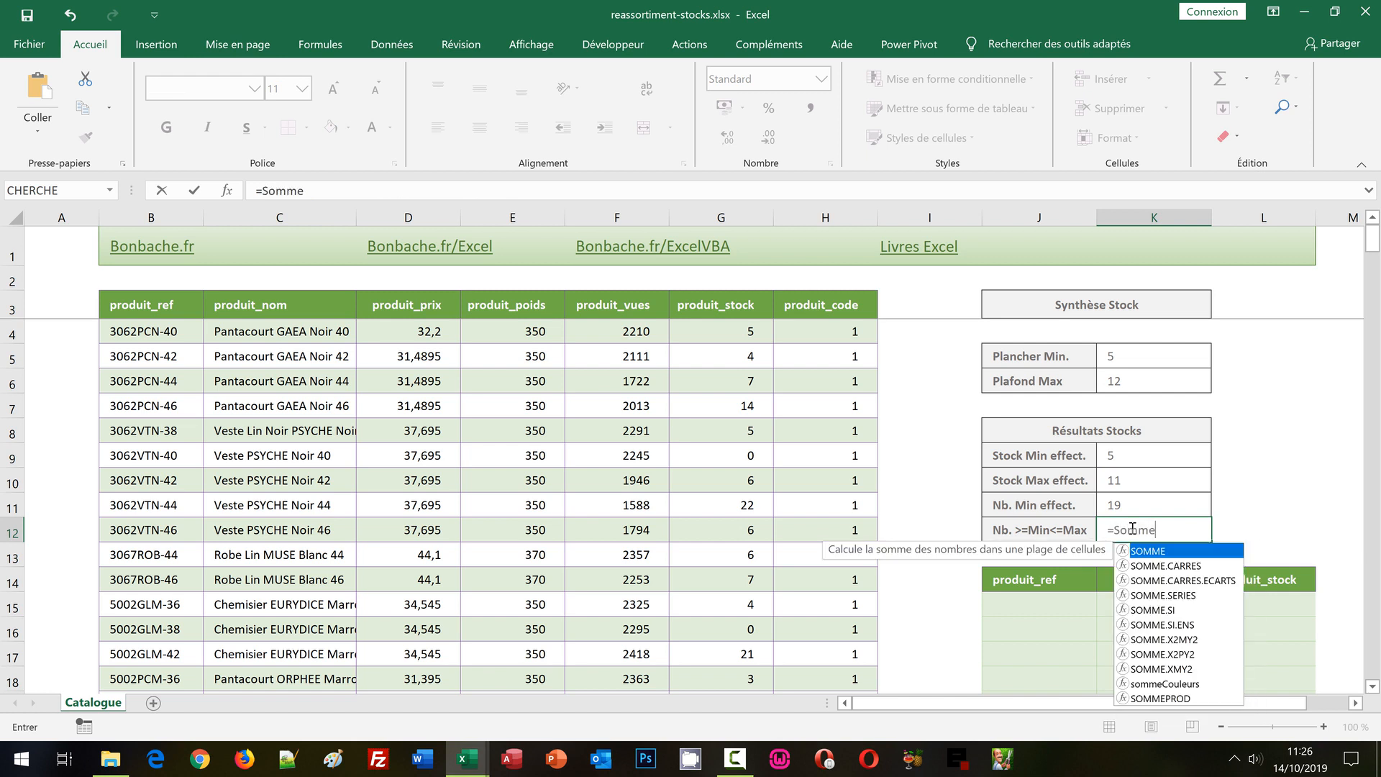
pyautogui.press('BackSpace')
pyautogui.press('BackSpace')
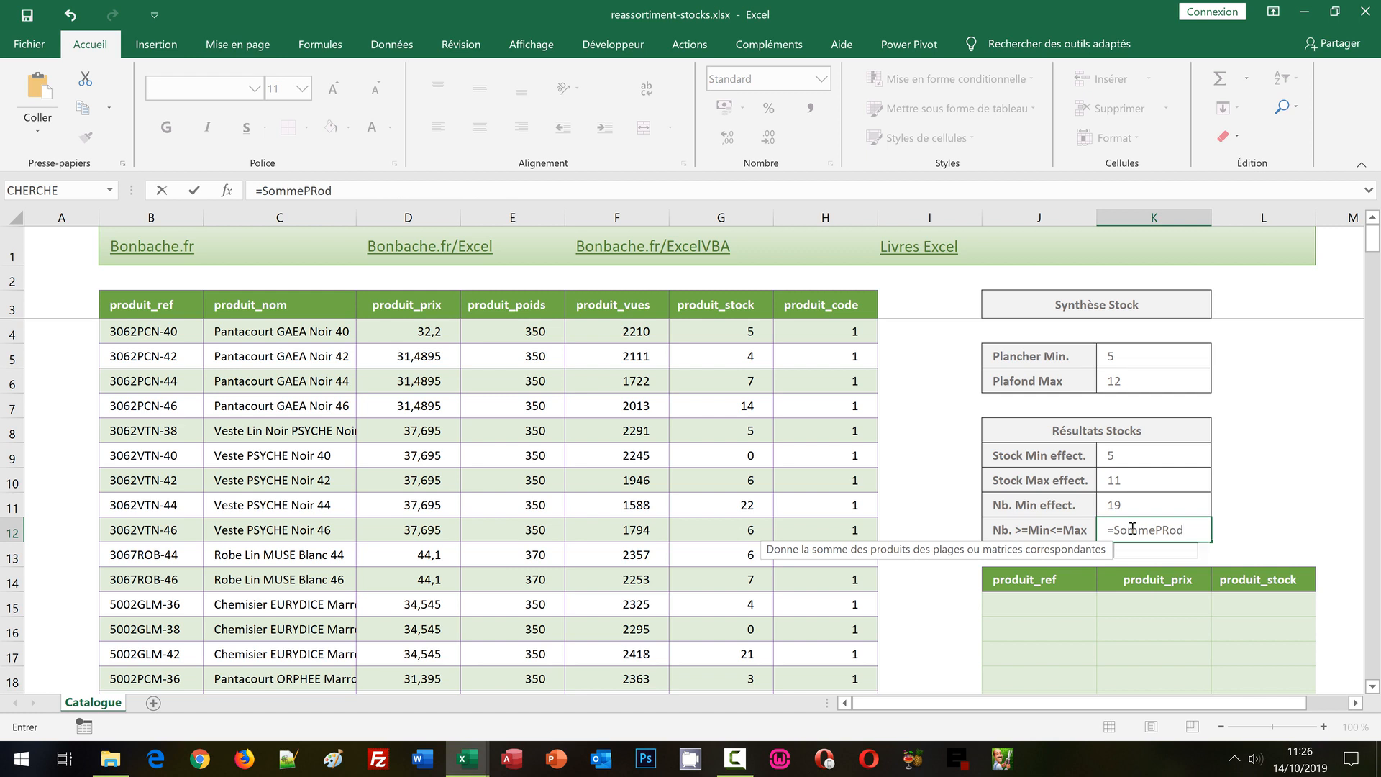
pyautogui.write('rod(')
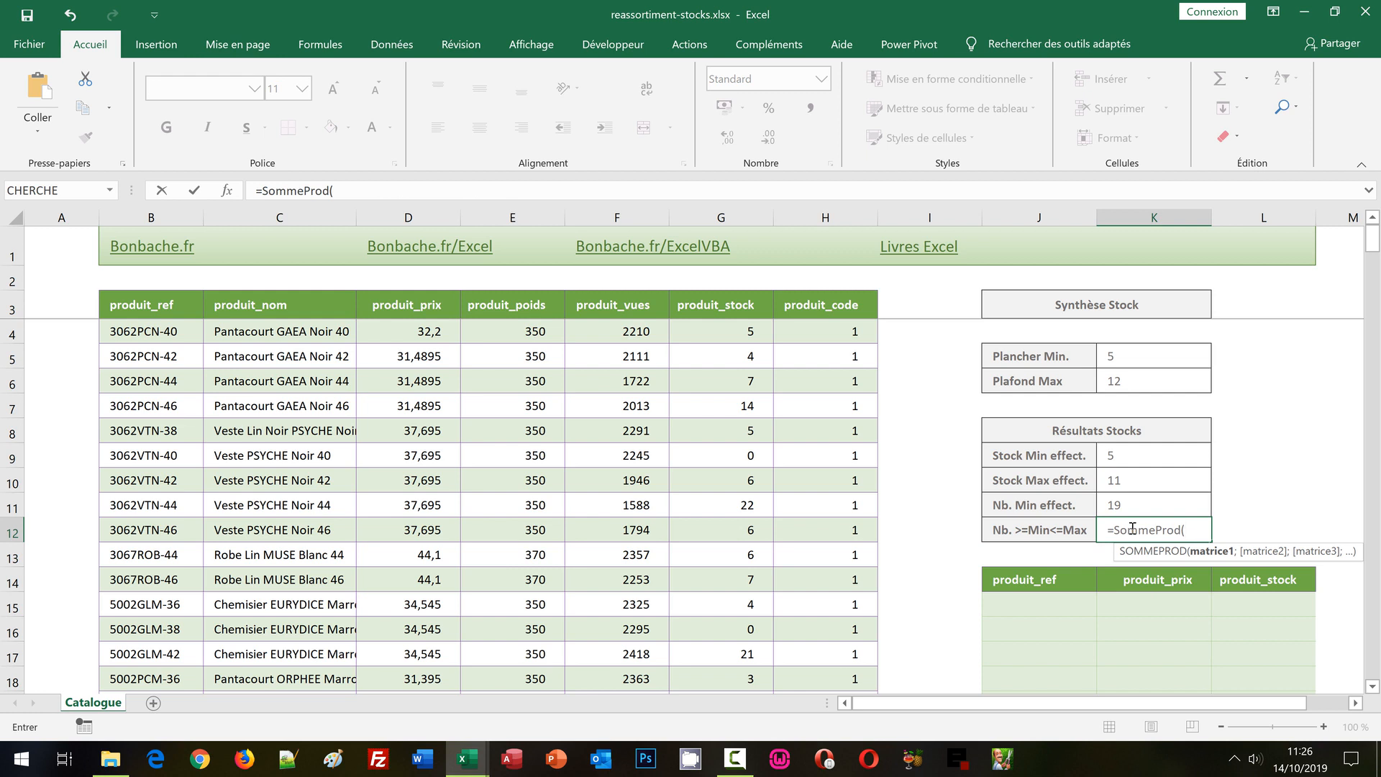
pyautogui.write('(produit_s')
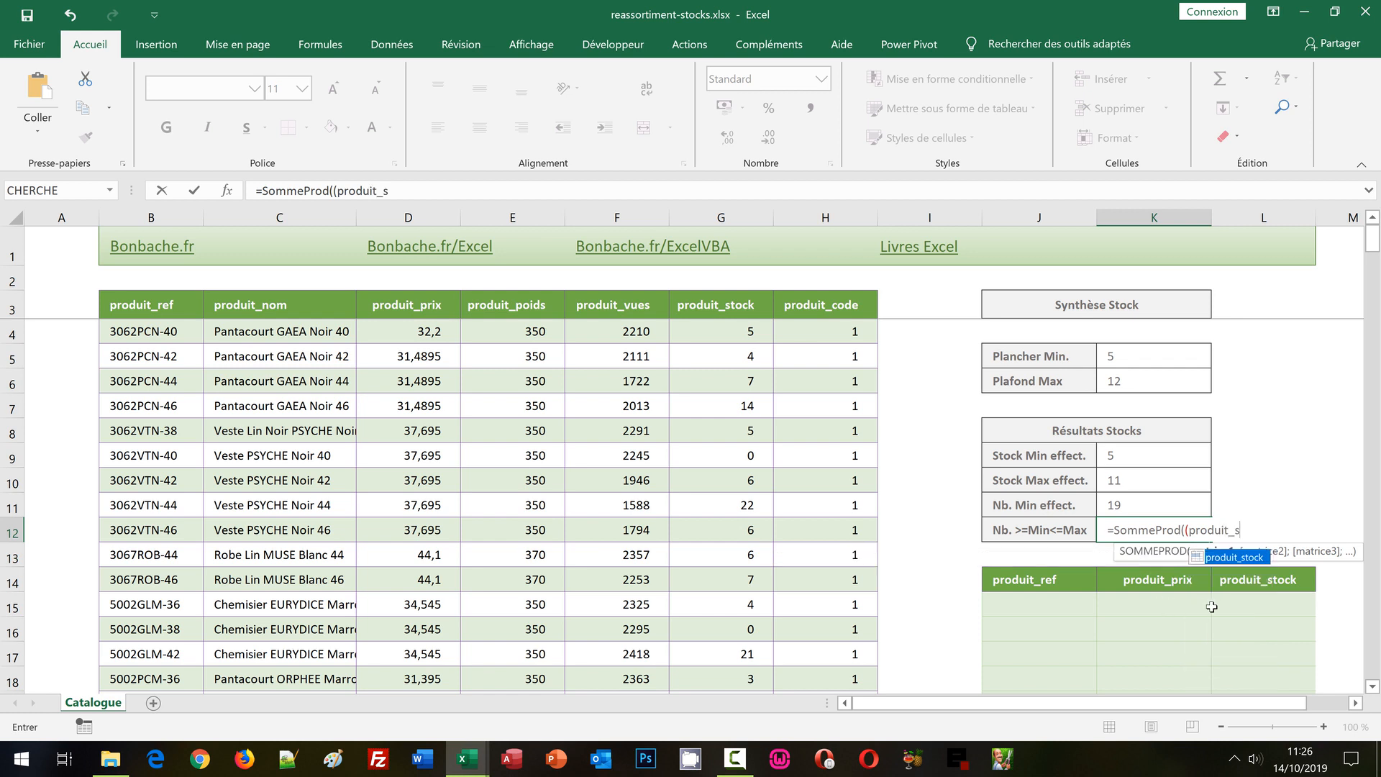
pyautogui.doubleClick(1234, 558)
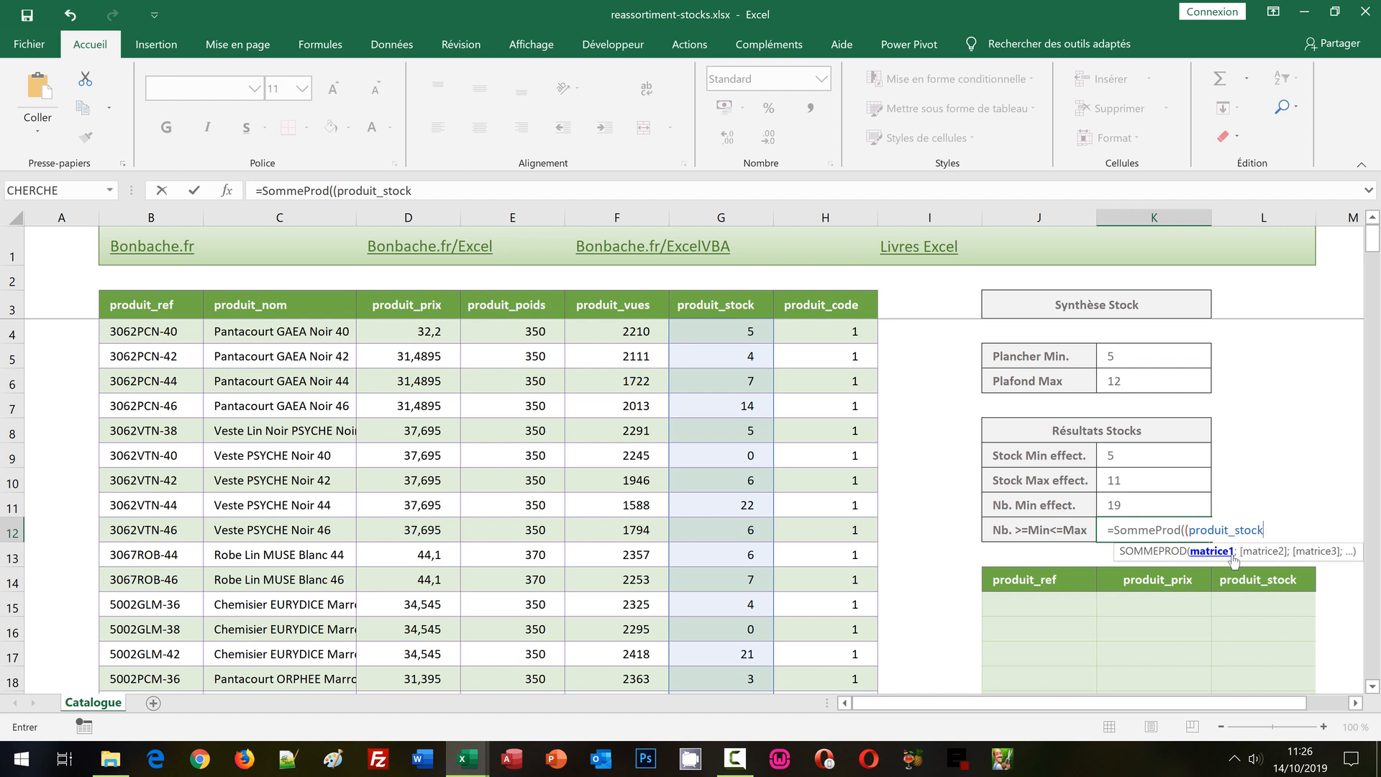
pyautogui.write('>=')
pyautogui.click(1124, 456)
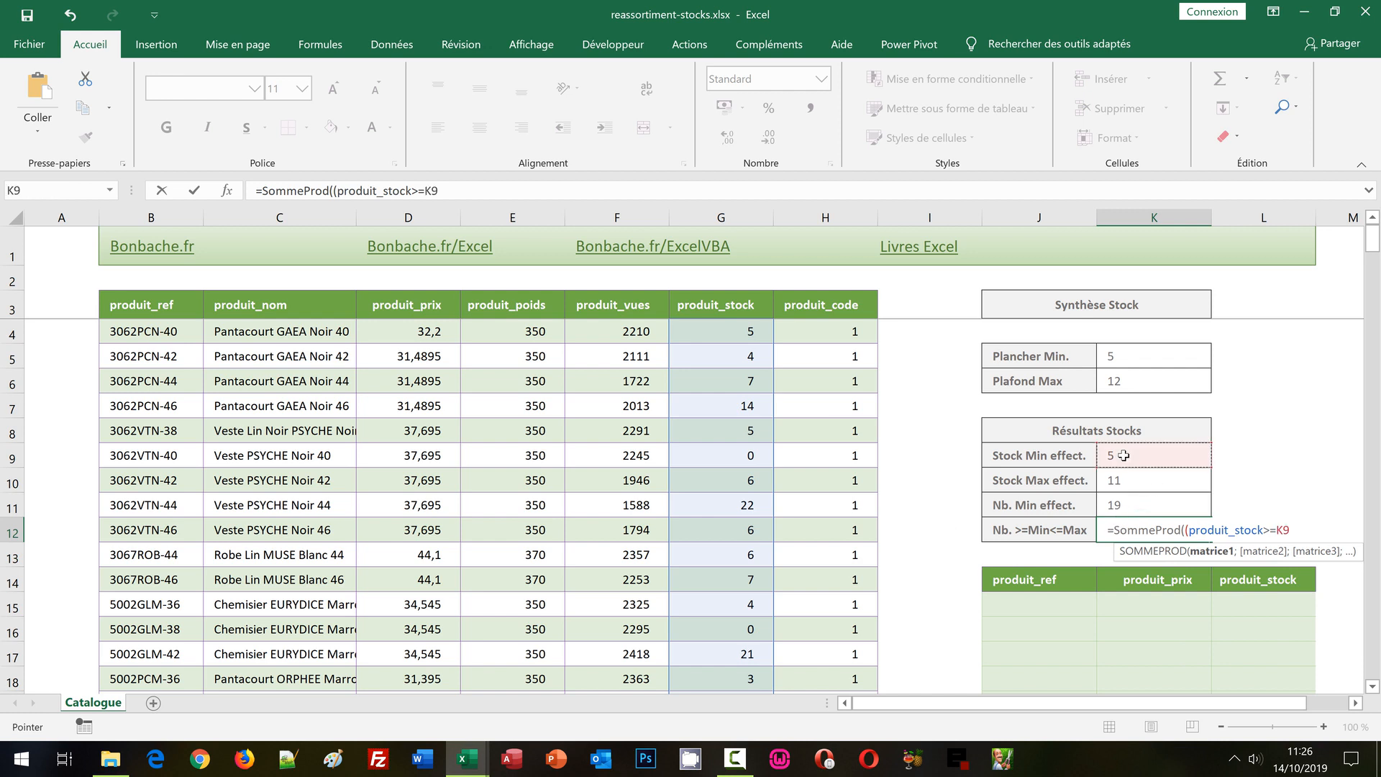
pyautogui.write(')*(')
# Multiply the K12 condition by the maximum stock condition (produit_stock<=K10), close the SommeProd function and enter the formula.
pyautogui.write('produit_s')
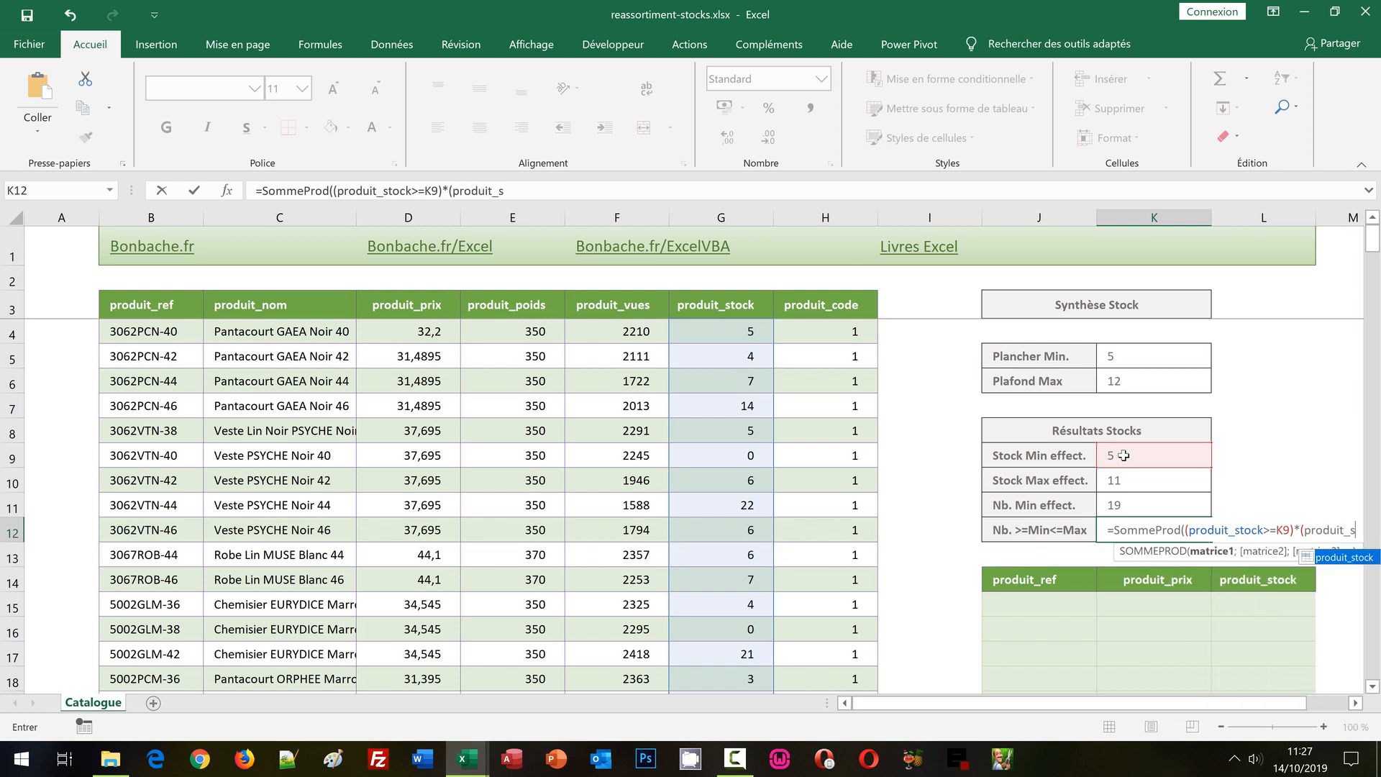
pyautogui.write('to')
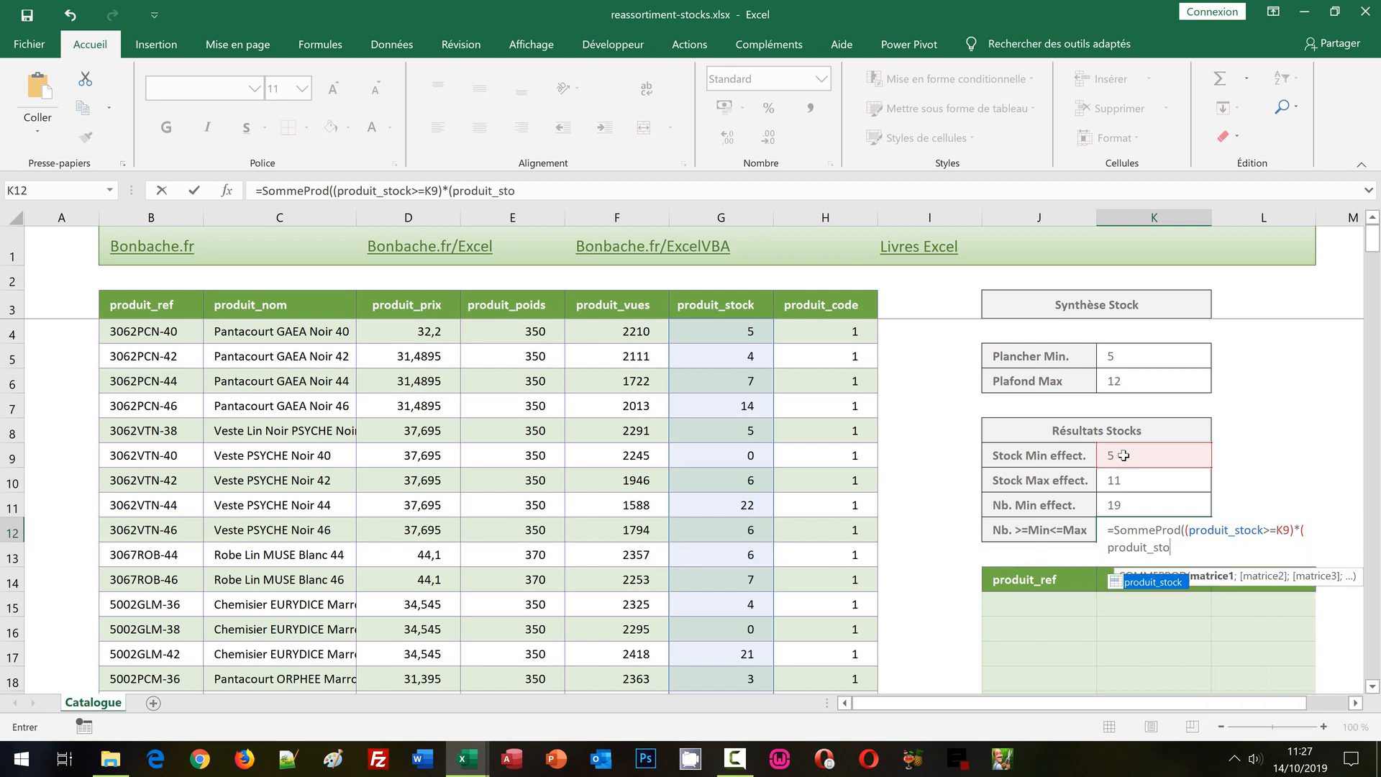
pyautogui.doubleClick(1155, 583)
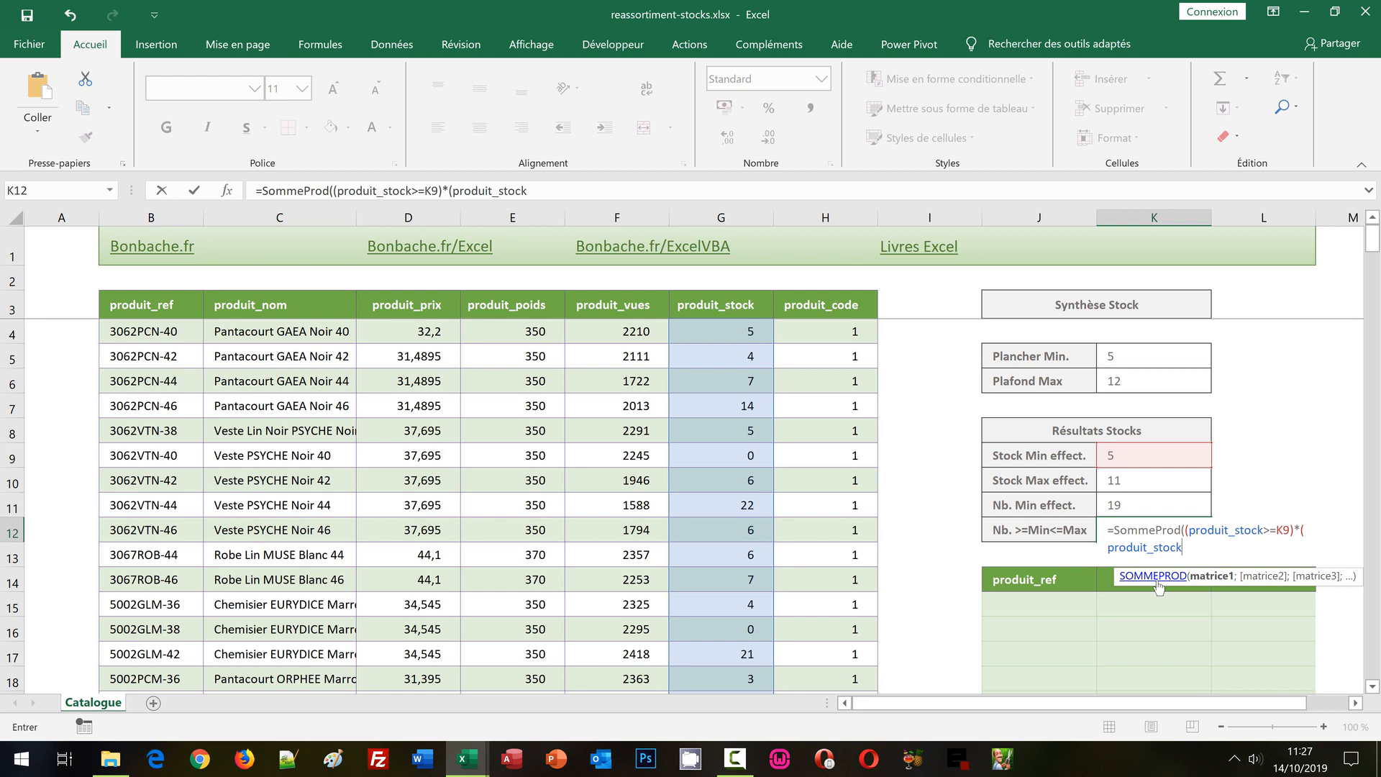
pyautogui.write('<=')
pyautogui.click(1109, 482)
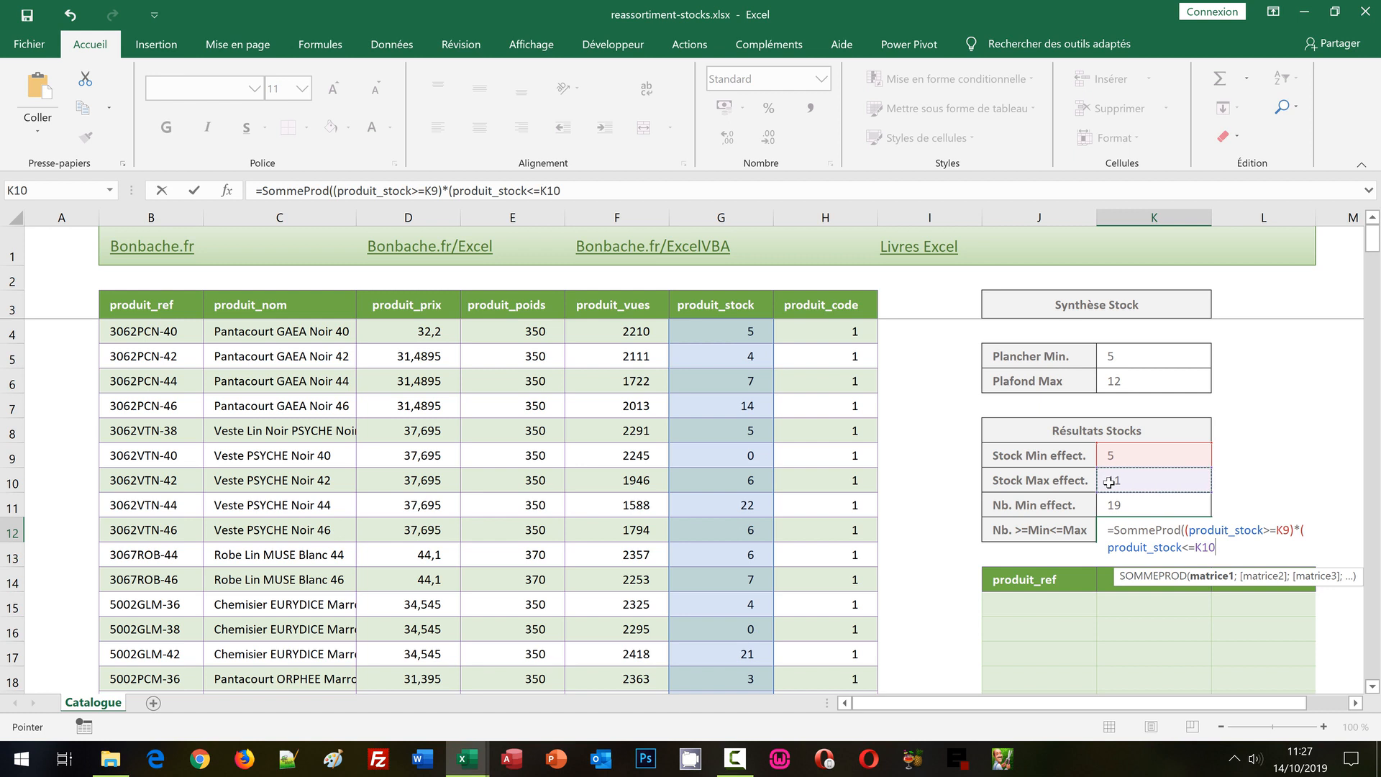
pyautogui.write('))')
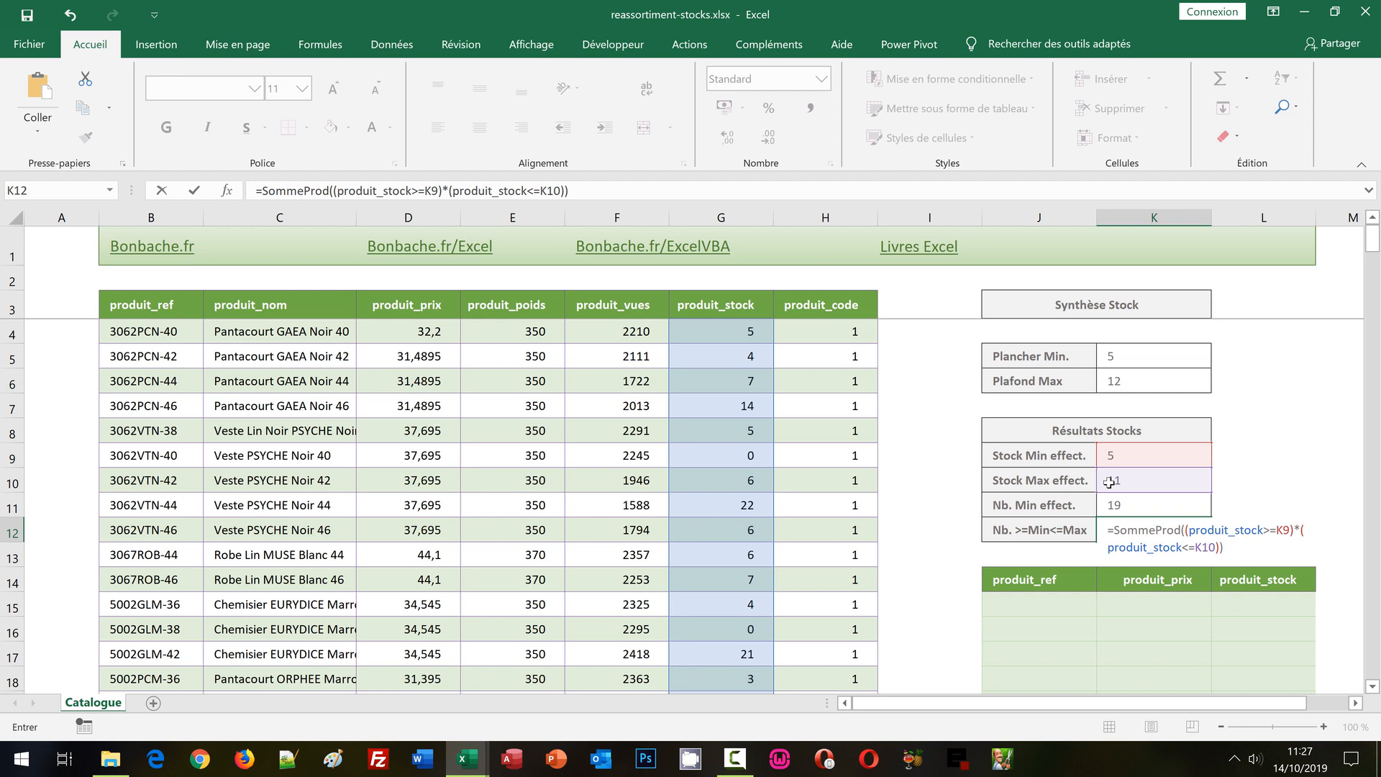
pyautogui.hotkey('ctrl', 'Return')
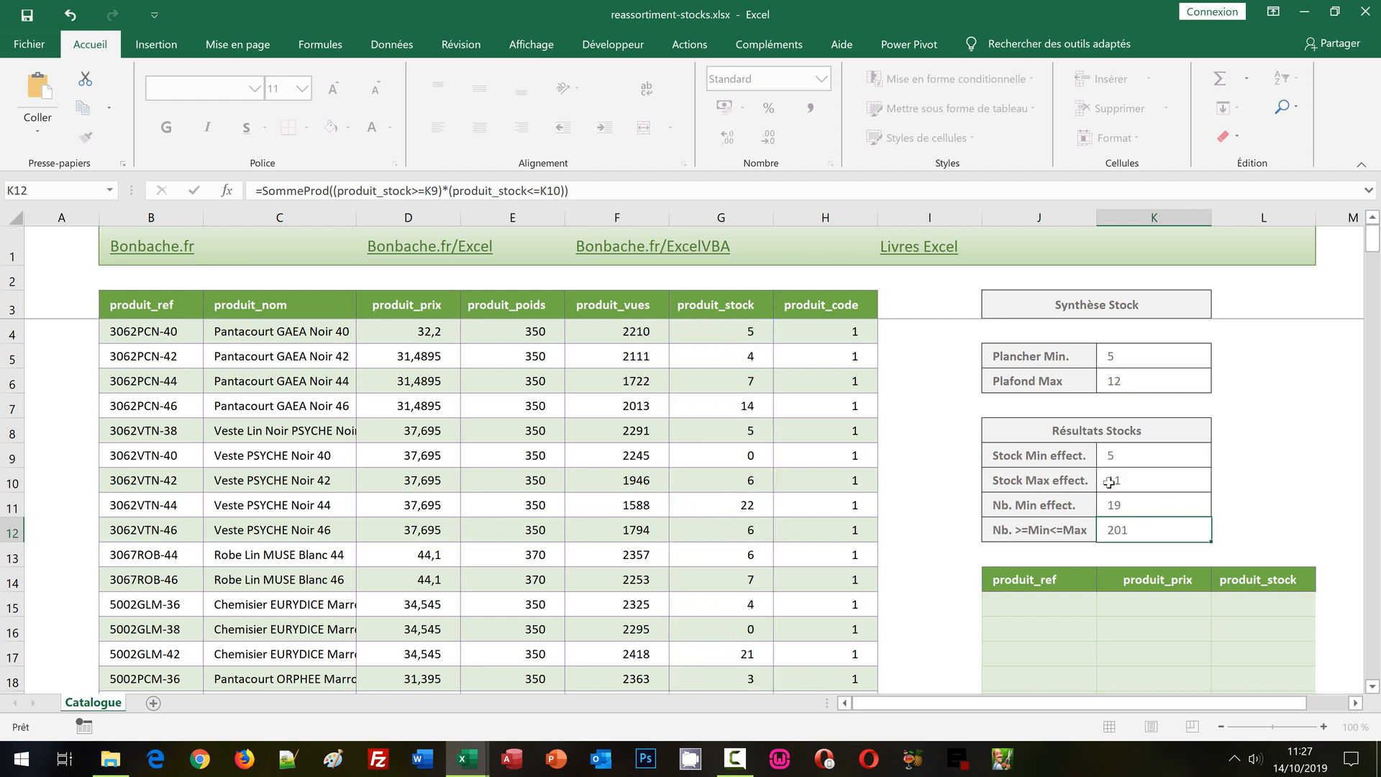
pyautogui.press('Return')
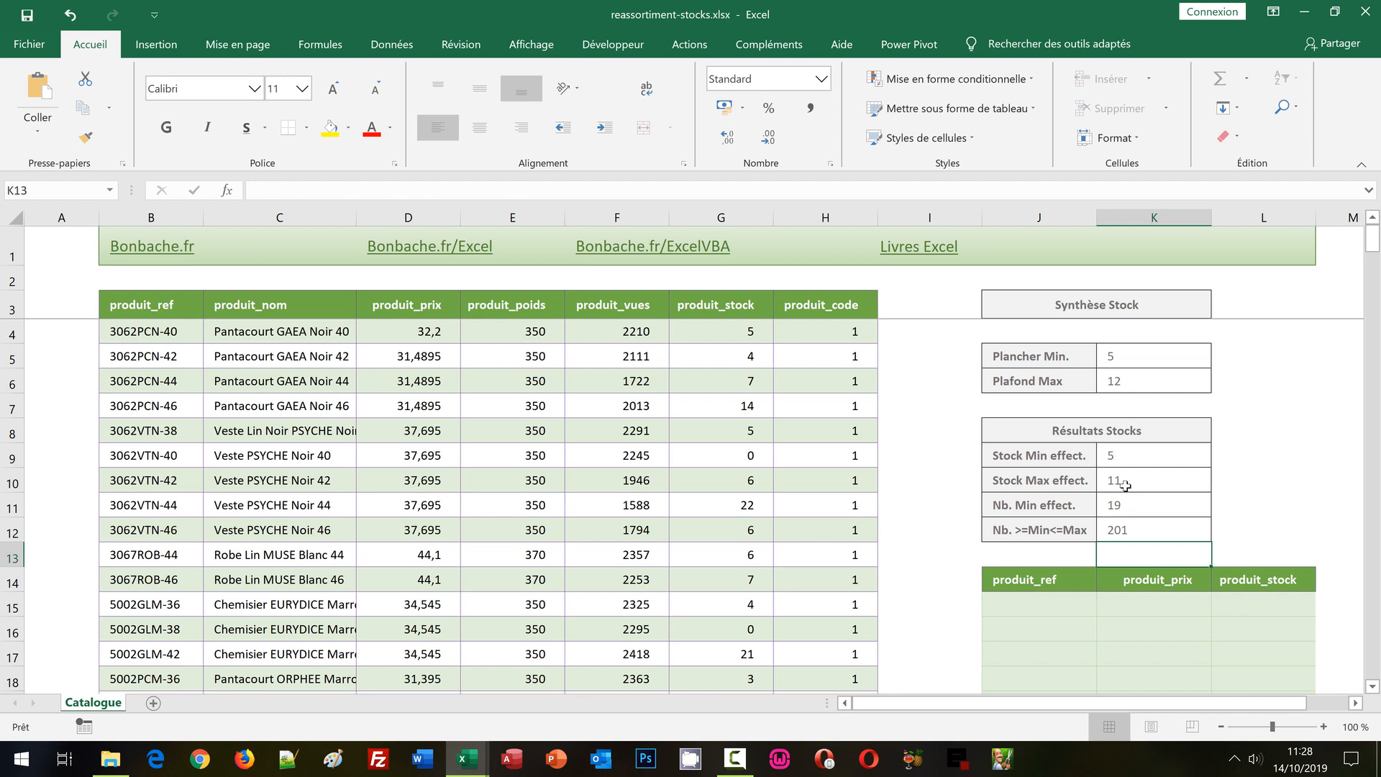
# Set Plafond Max in K6 to 8.
pyautogui.click(1116, 387)
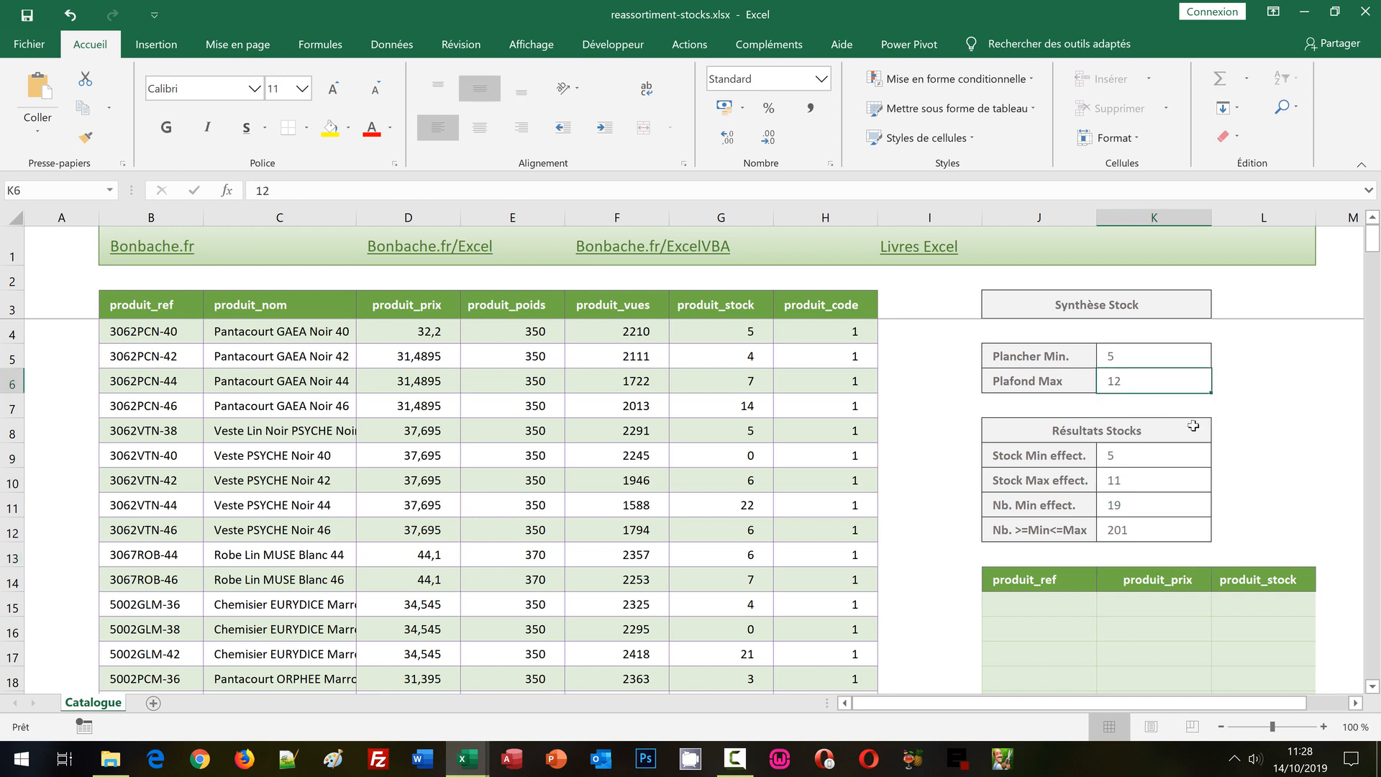
pyautogui.write('8')
pyautogui.press('Return')
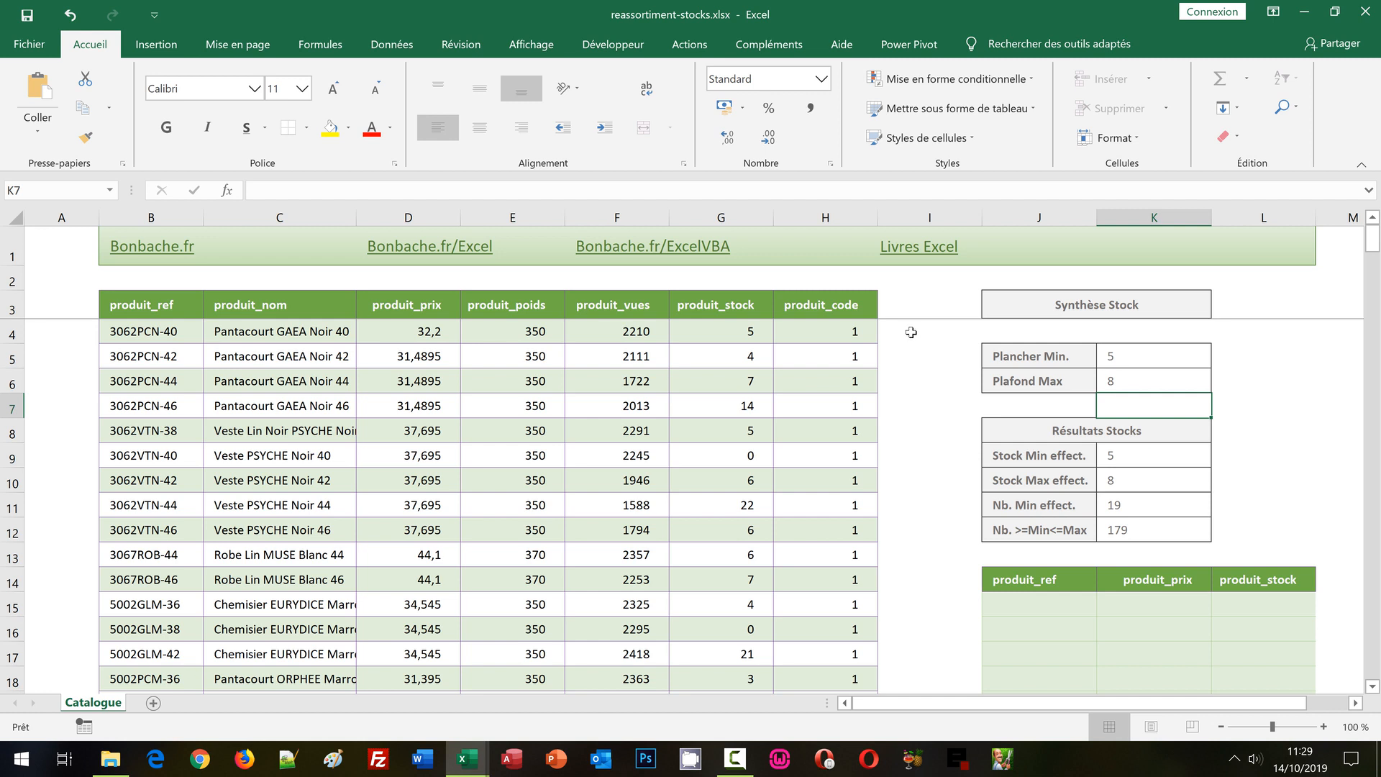
# Start a formula in I4, beside the first product row, with an Et function nested in Si: =Si(Et(.
pyautogui.click(908, 331)
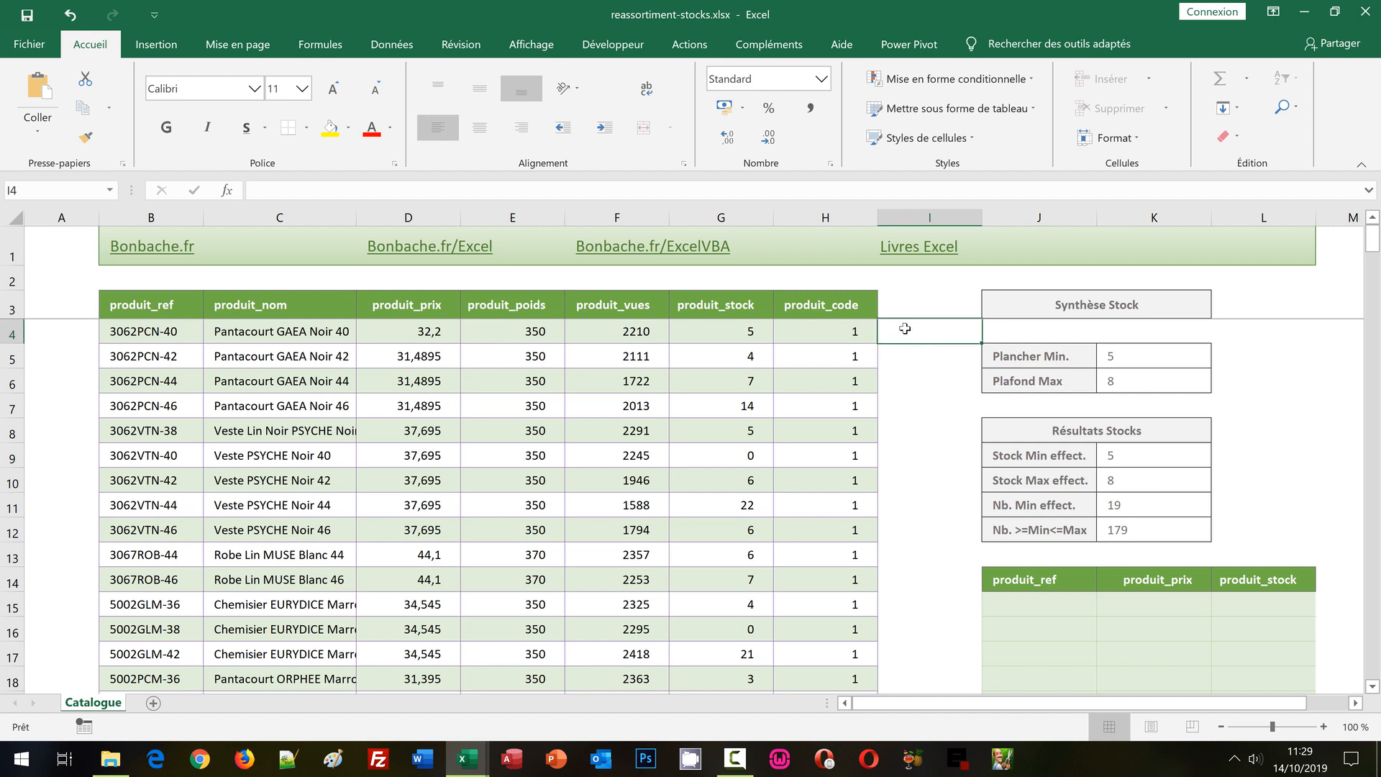
pyautogui.write('=')
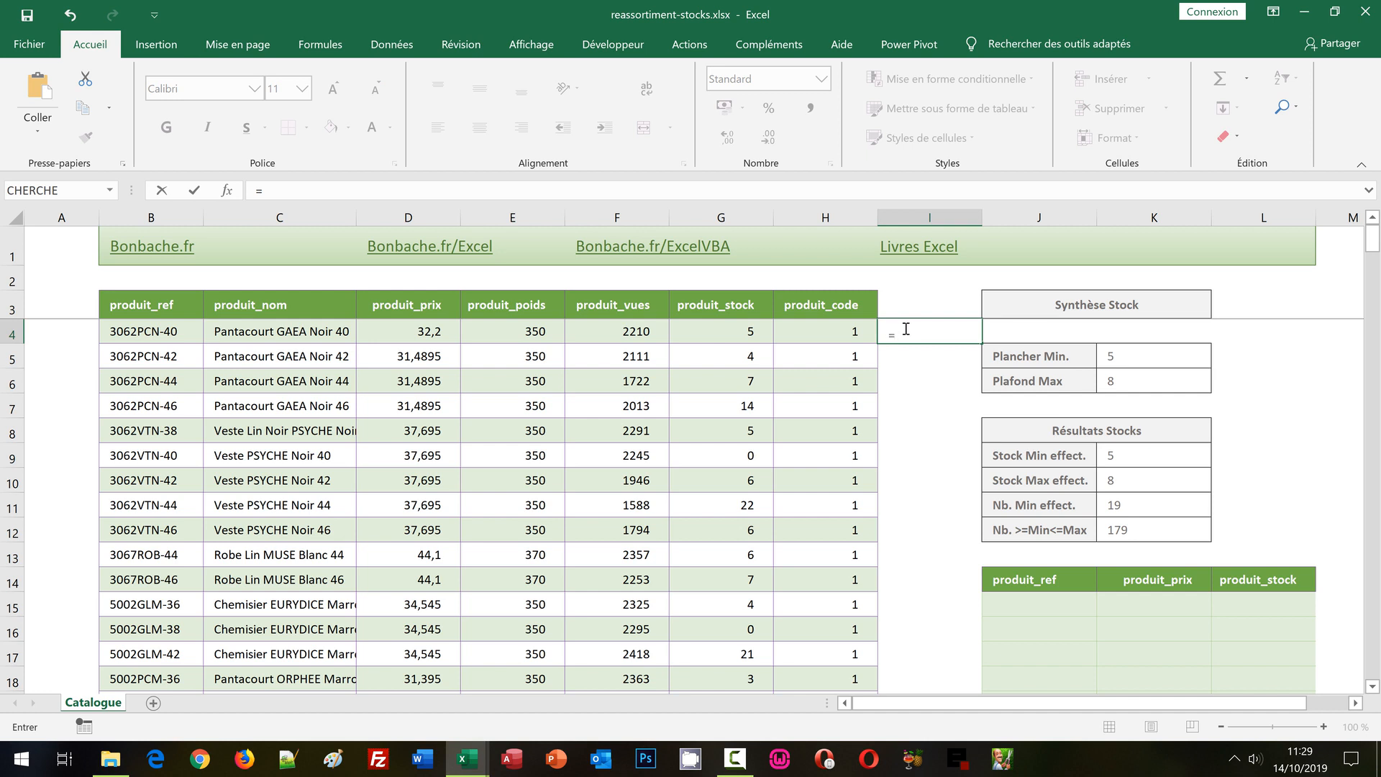
pyautogui.write('S')
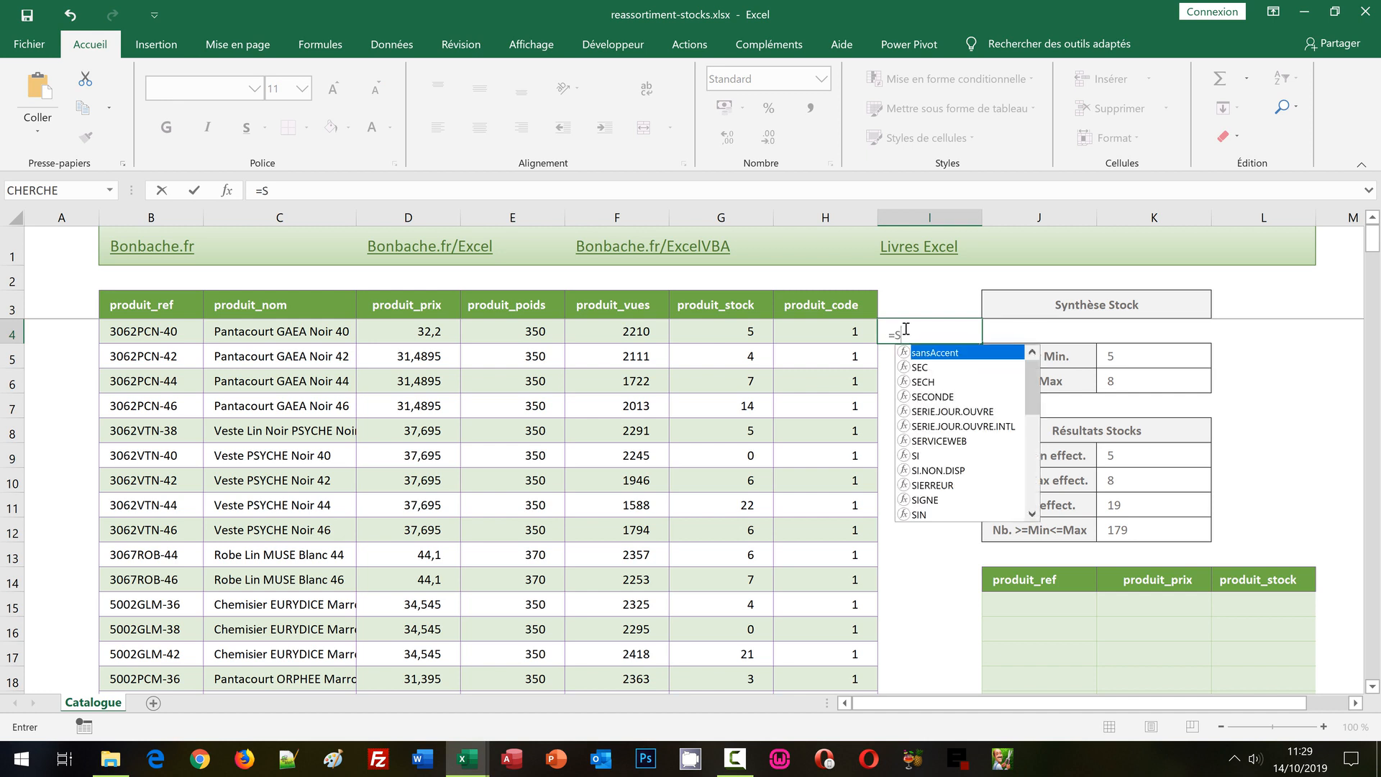
pyautogui.write('i(')
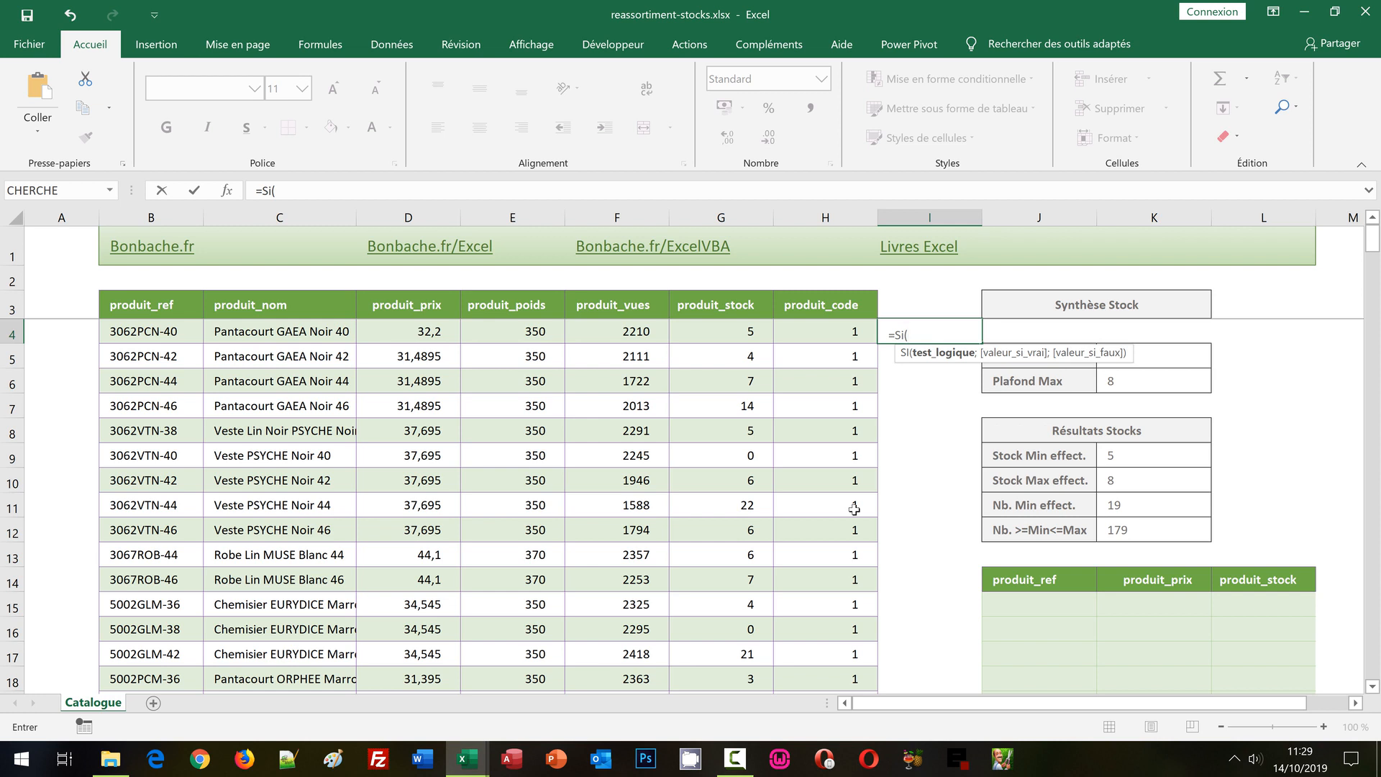
pyautogui.write('Et')
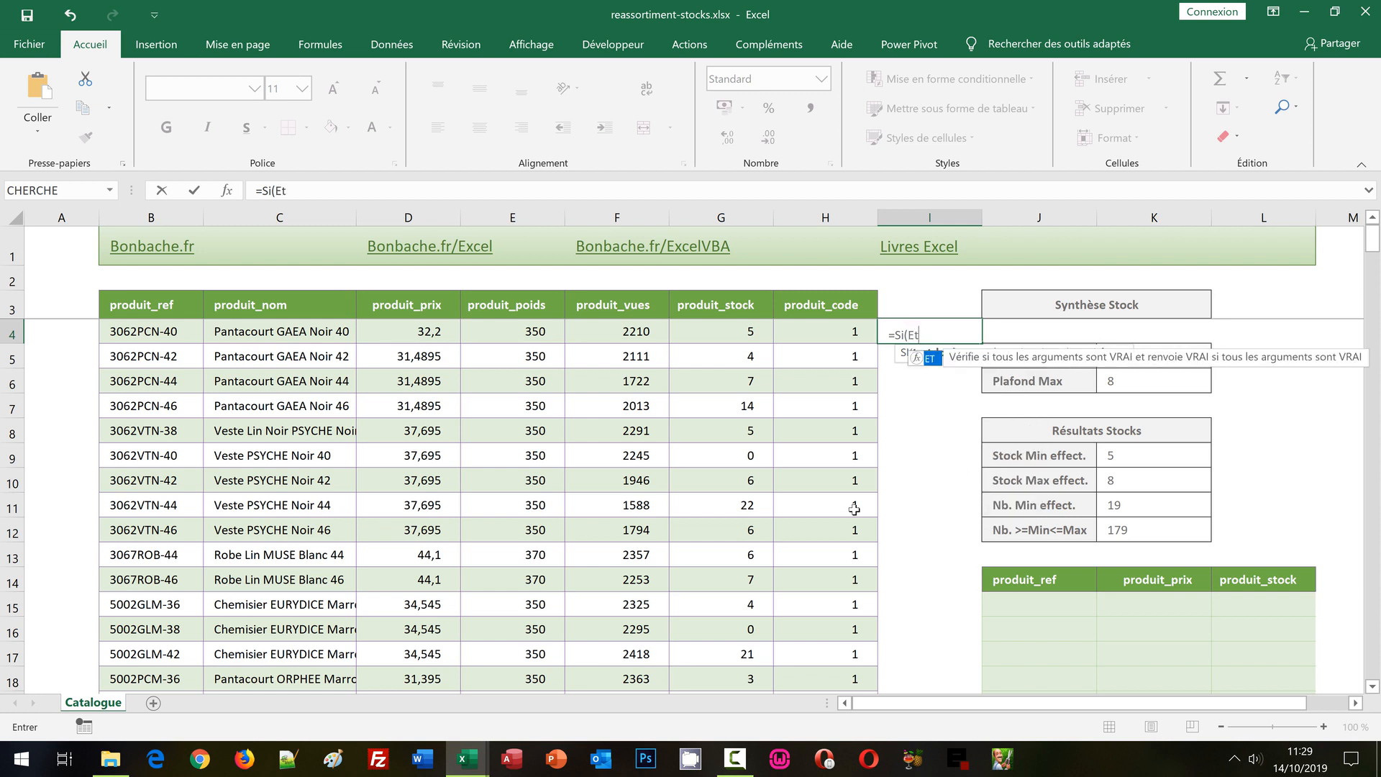
pyautogui.write('(')
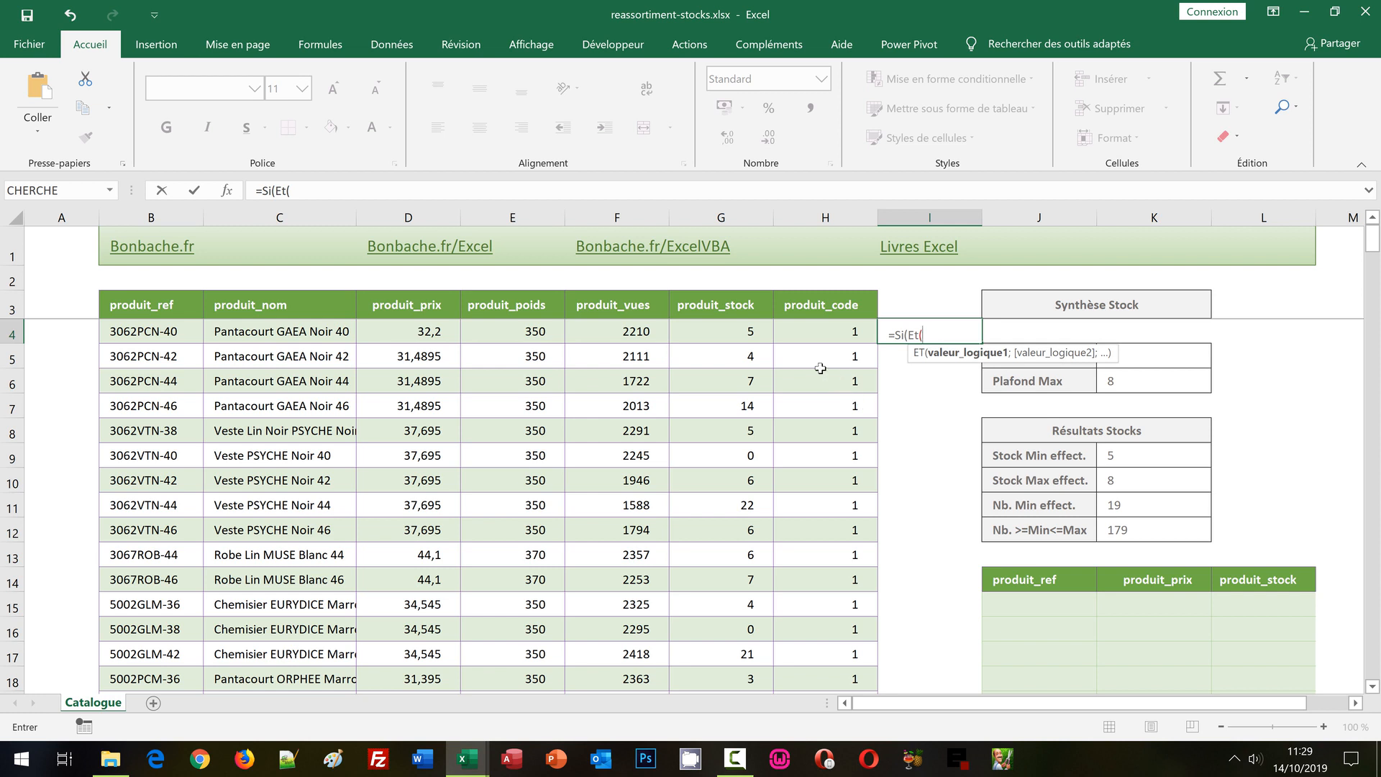
# Add the first Et criterion in I4, comparing the product's stock with the absolute Stock Min effect. cell: G4>=$K$9;.
pyautogui.click(721, 331)
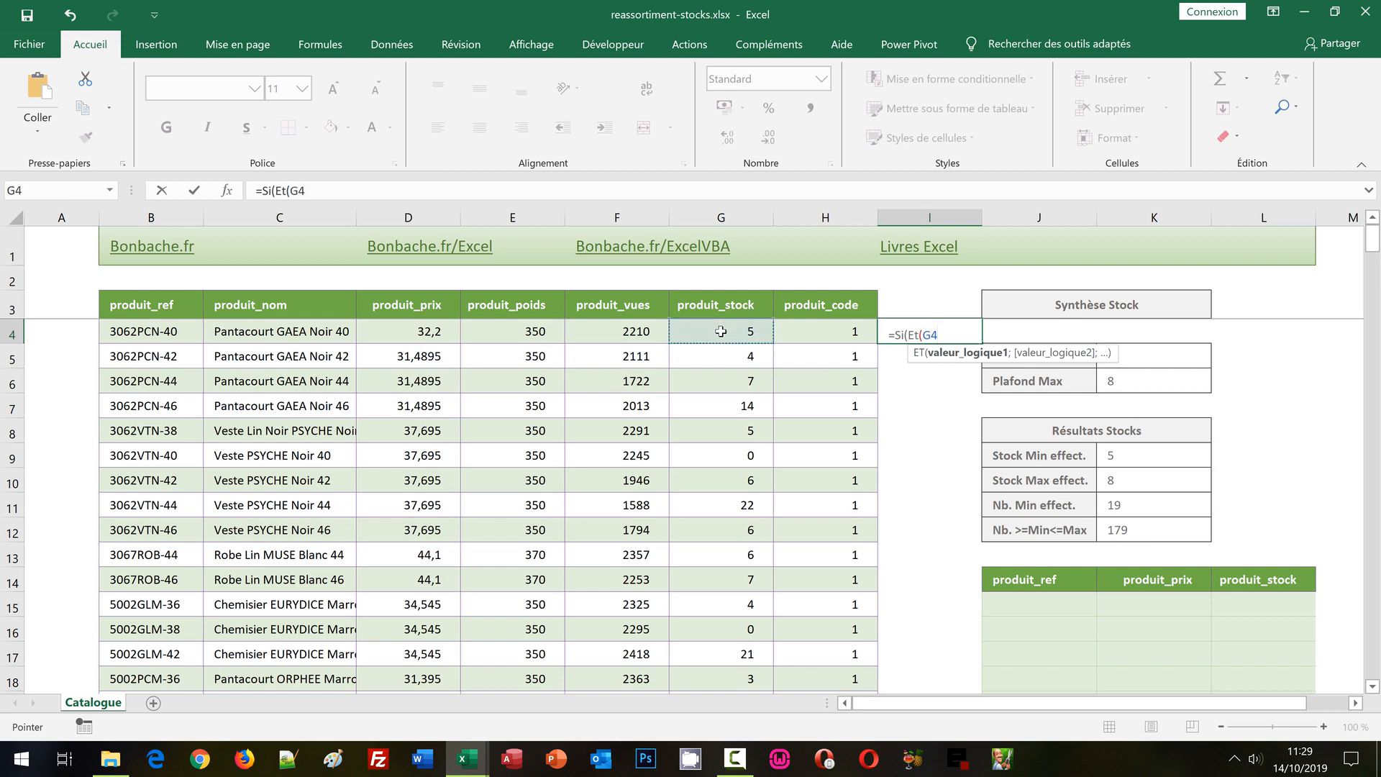
pyautogui.write('>=')
pyautogui.click(1110, 461)
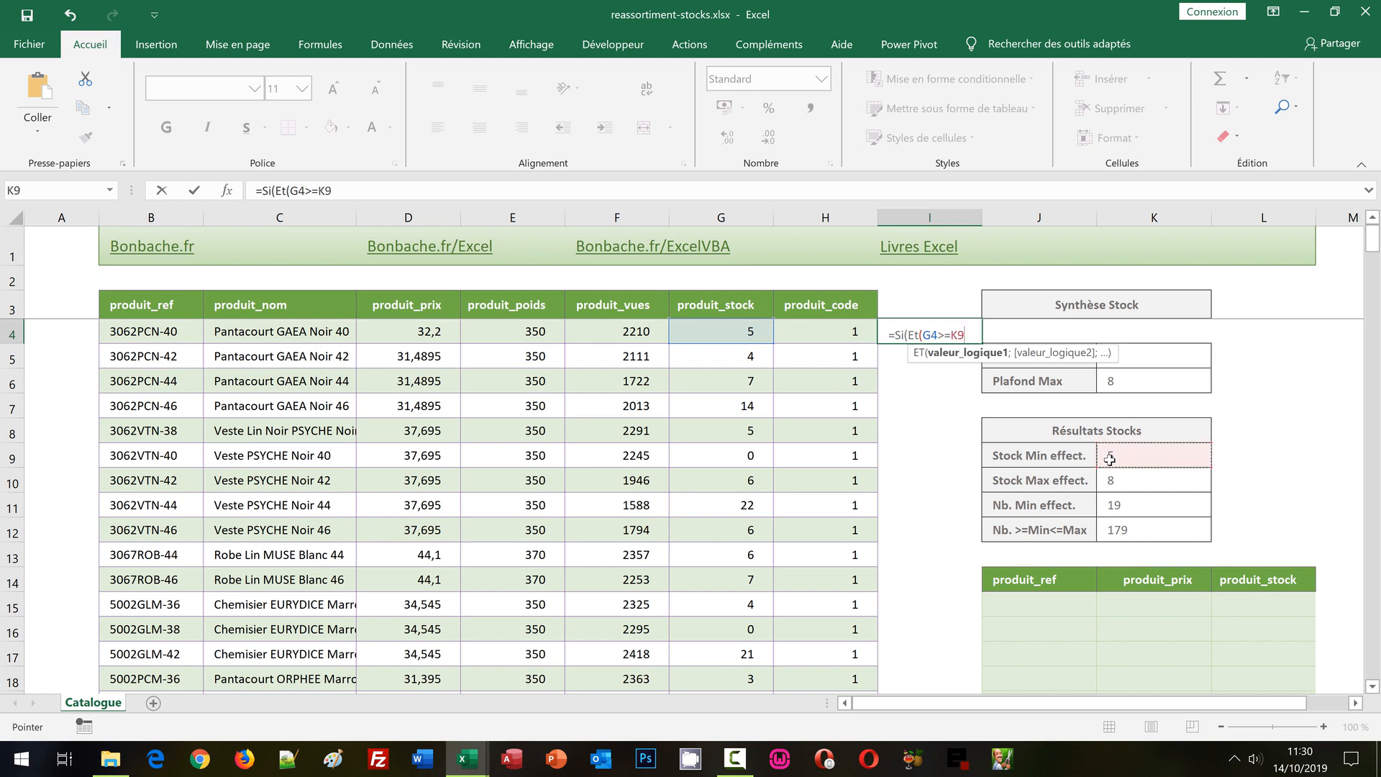
pyautogui.press('F4')
pyautogui.write(';')
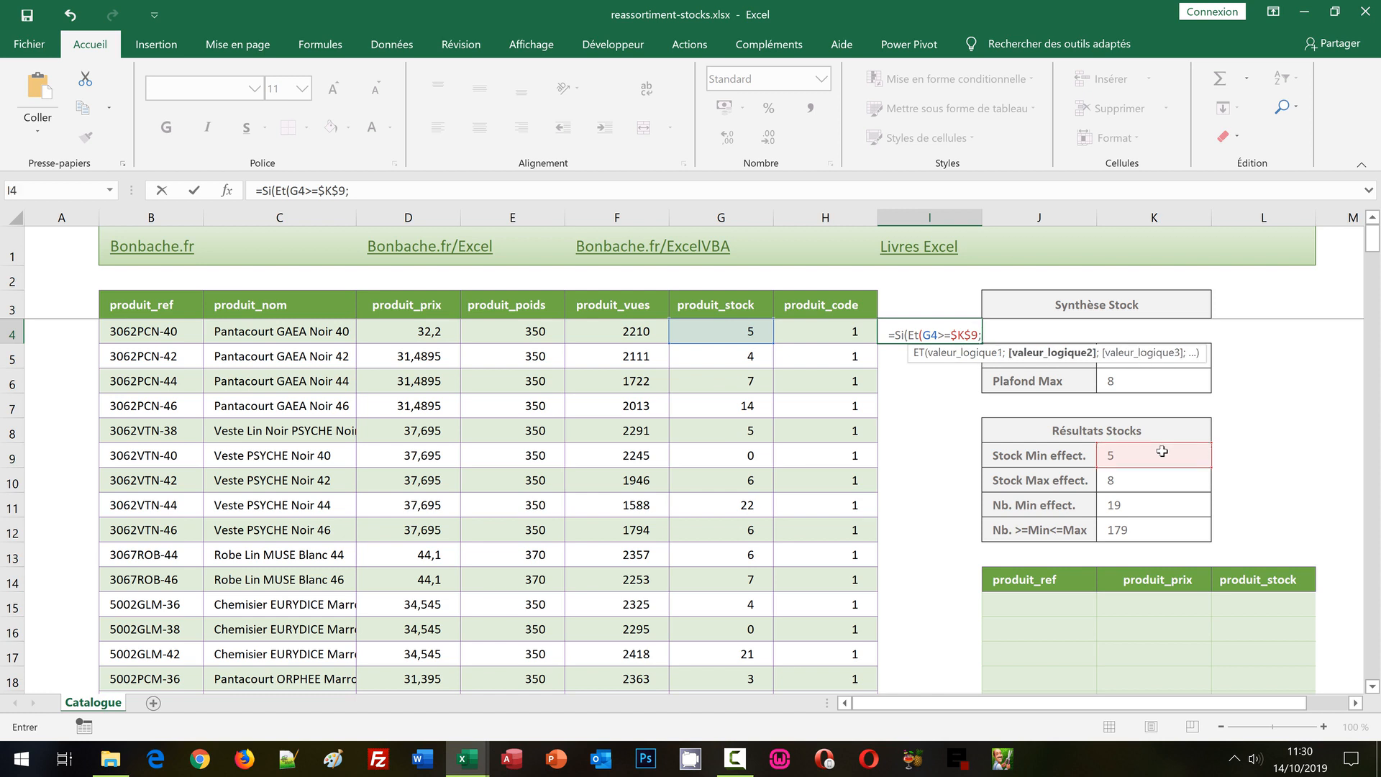
# Add the second criterion G4<=$K$10 in I4, close the Et function and move on to the Si function's value-if-true argument.
pyautogui.click(735, 333)
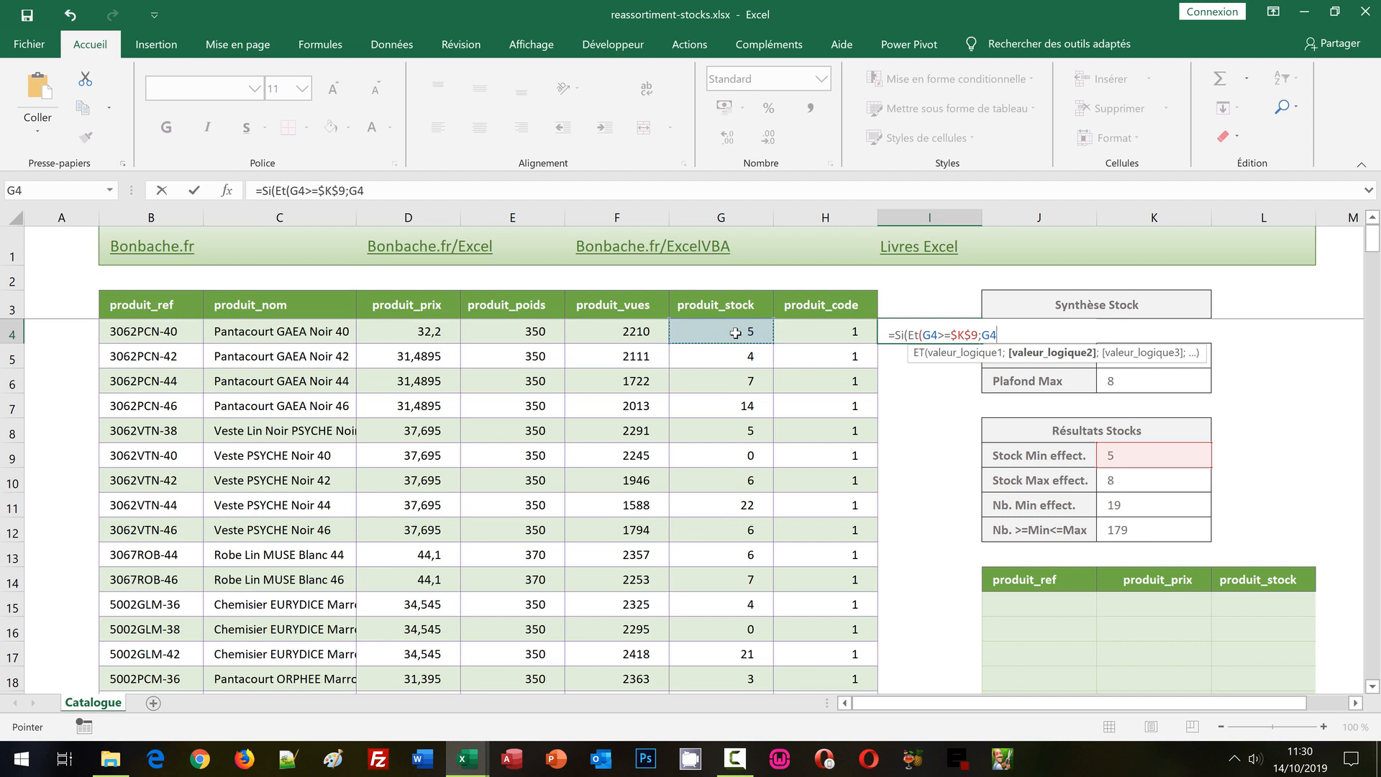
pyautogui.write('<=')
pyautogui.click(1126, 482)
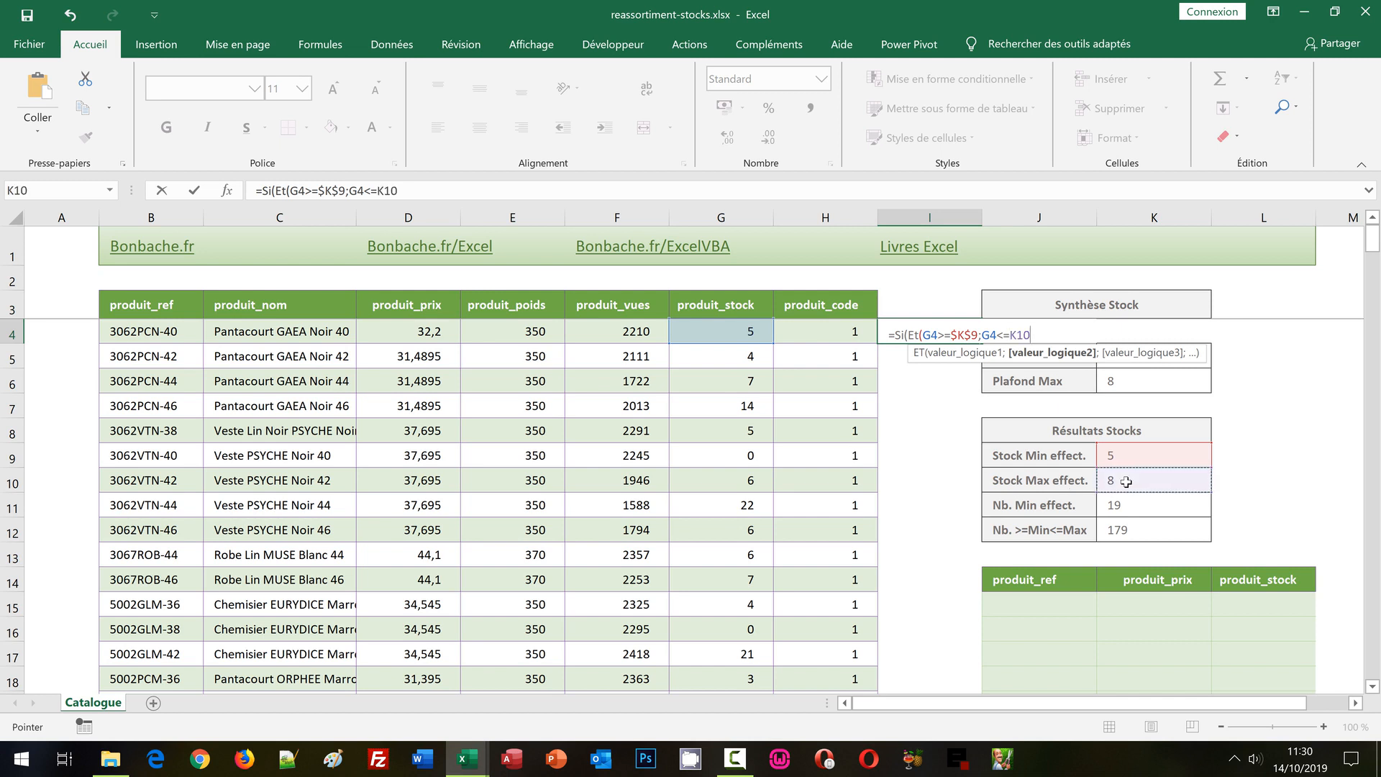
pyautogui.press('F4')
pyautogui.write(')')
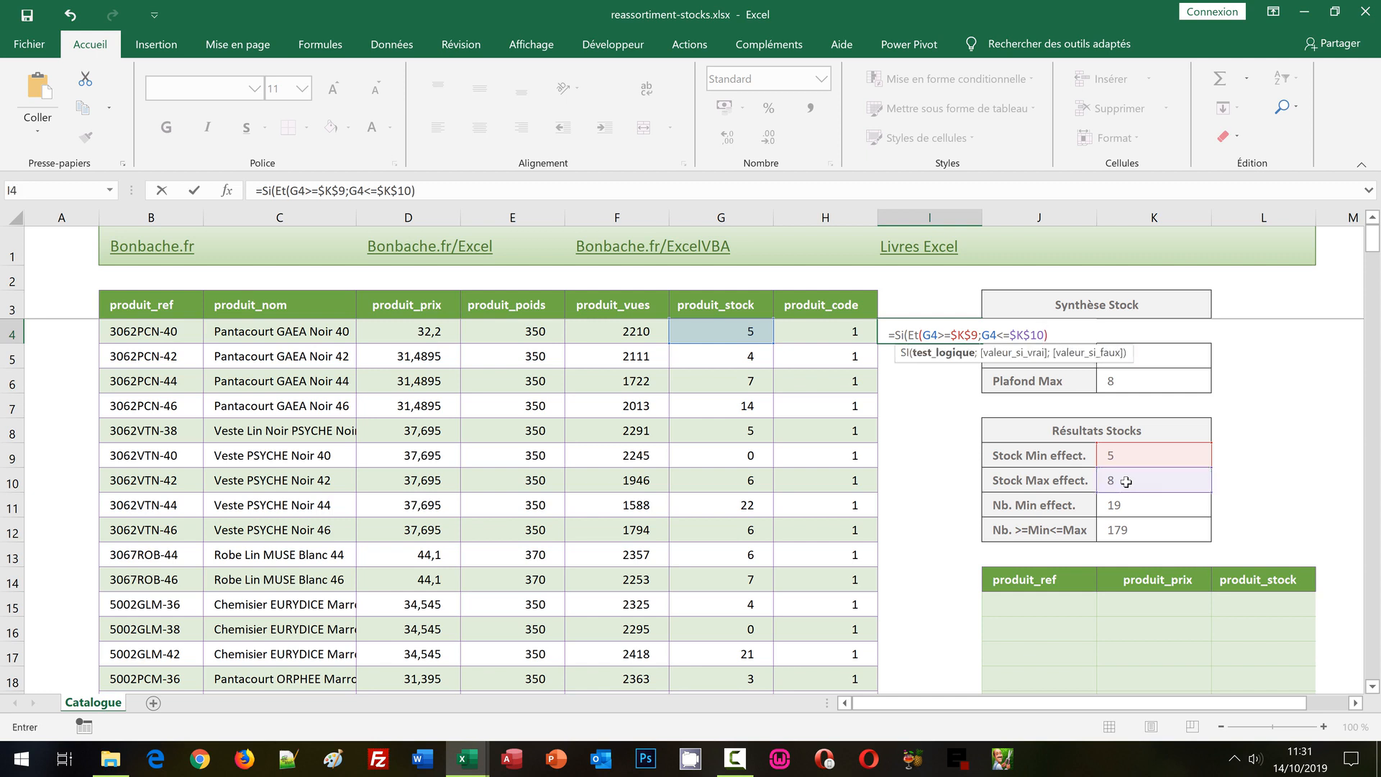
pyautogui.write(';')
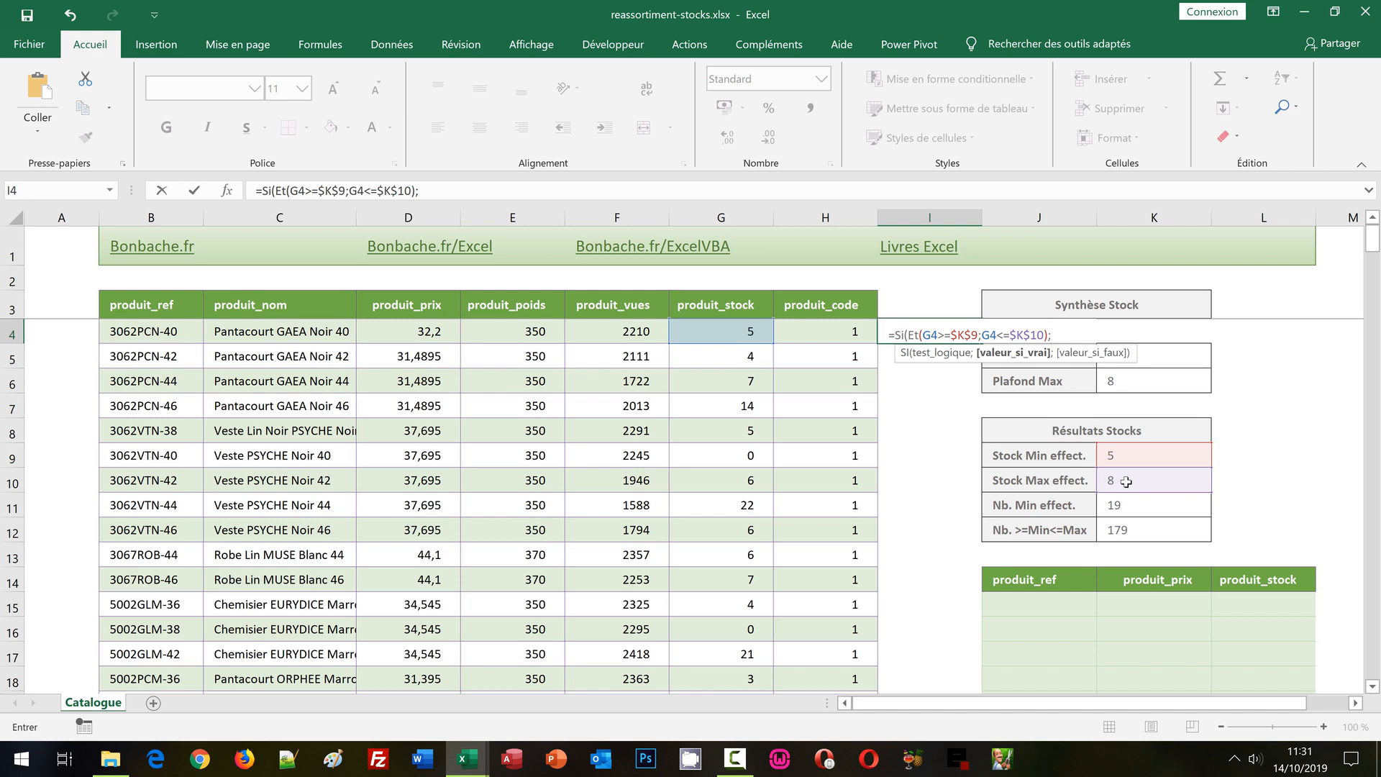
# Enter an incremented counter as the value-if-true argument in I4, with only the range's start absolute: Max($I$3:I3)+1.
pyautogui.write('Max')
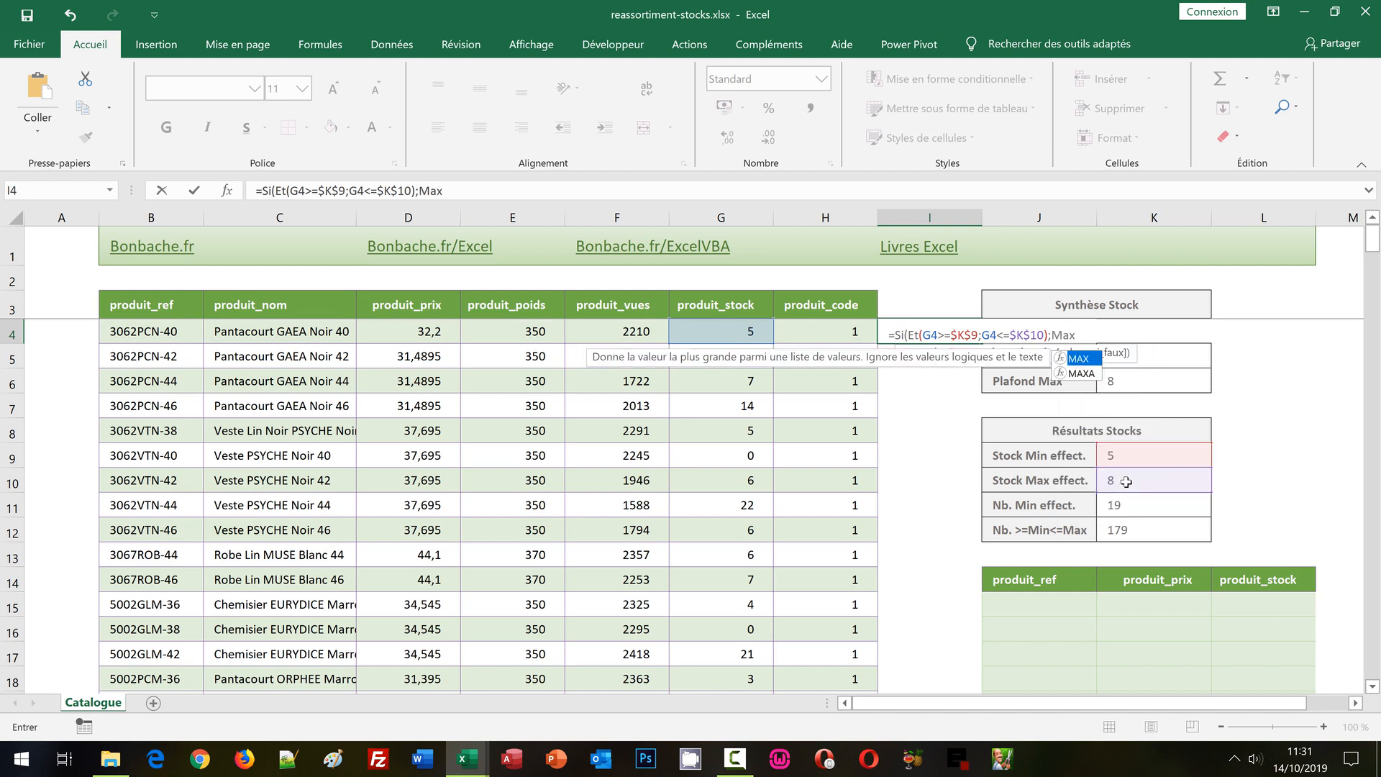
pyautogui.write('(')
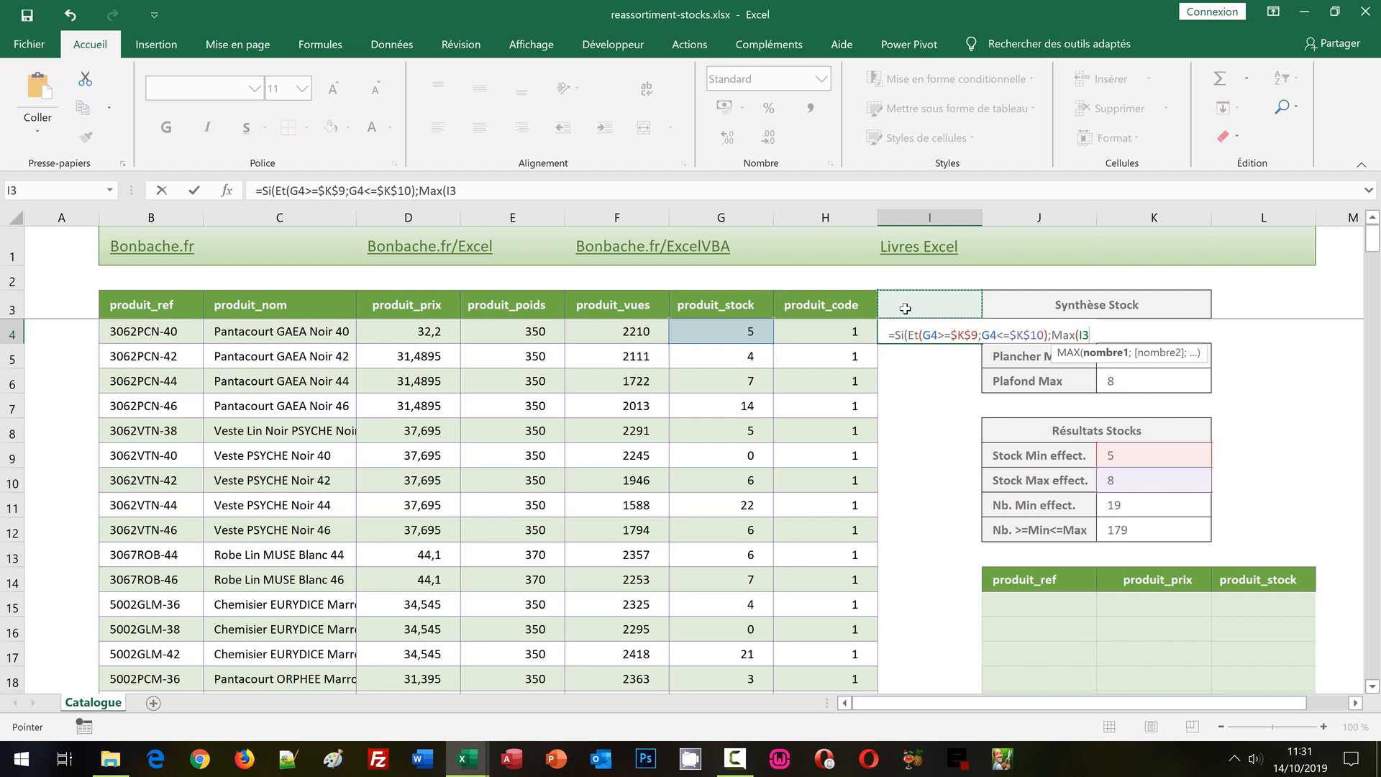
pyautogui.press('F8')
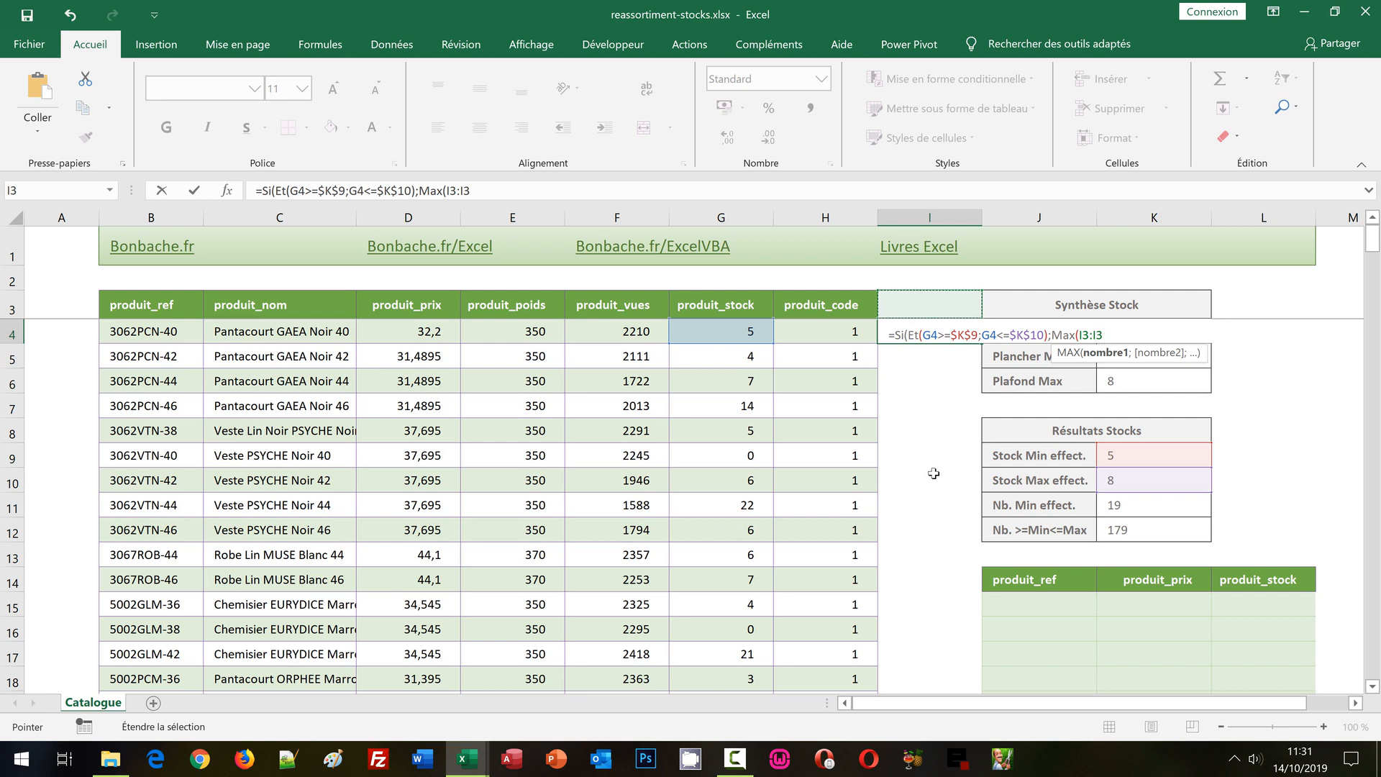
pyautogui.doubleClick(452, 193)
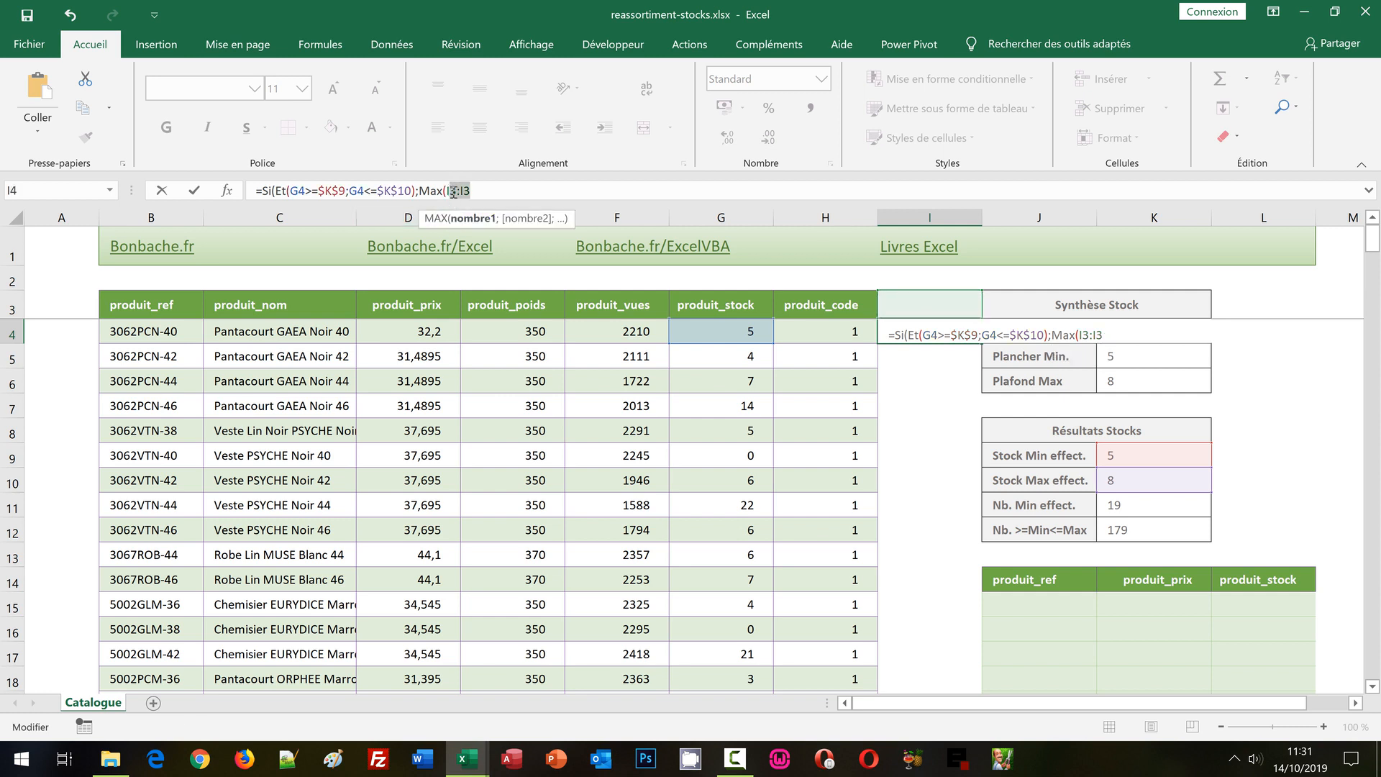
pyautogui.click(453, 193)
pyautogui.press('F4')
pyautogui.click(512, 191)
pyautogui.write(':I3)+1')
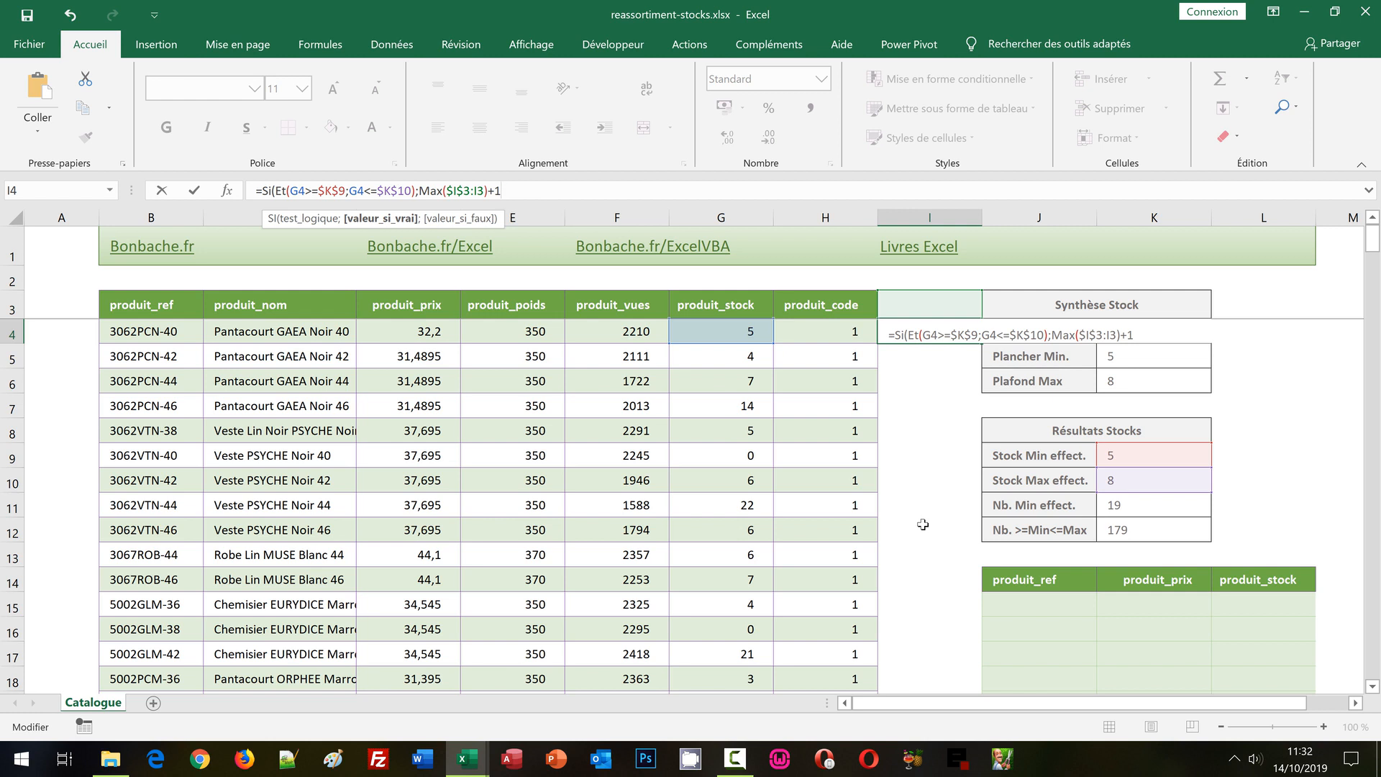
# Finish the I4 formula with empty text ("") as the value-if-false argument and copy it down column I for all products.
pyautogui.write(';')
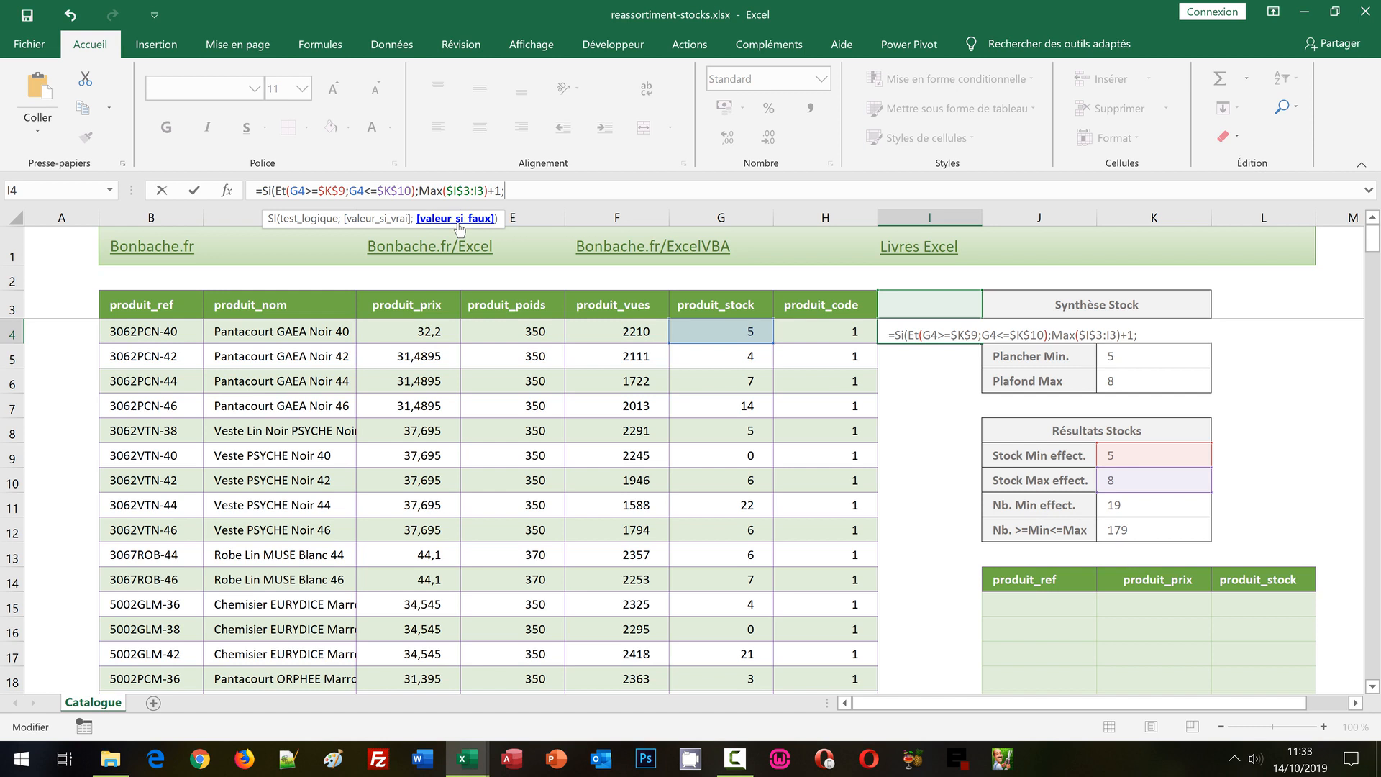
pyautogui.write('""')
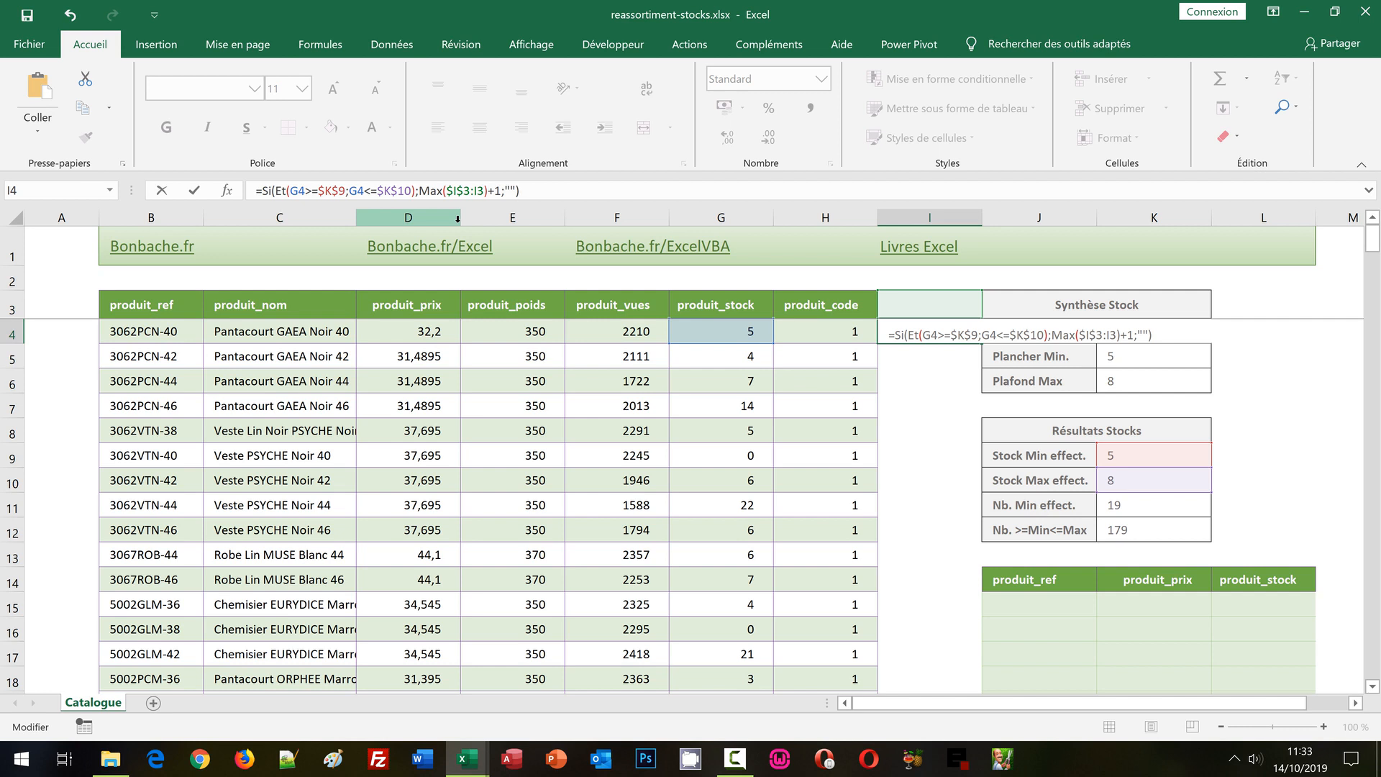
pyautogui.hotkey('ctrl', 'Return')
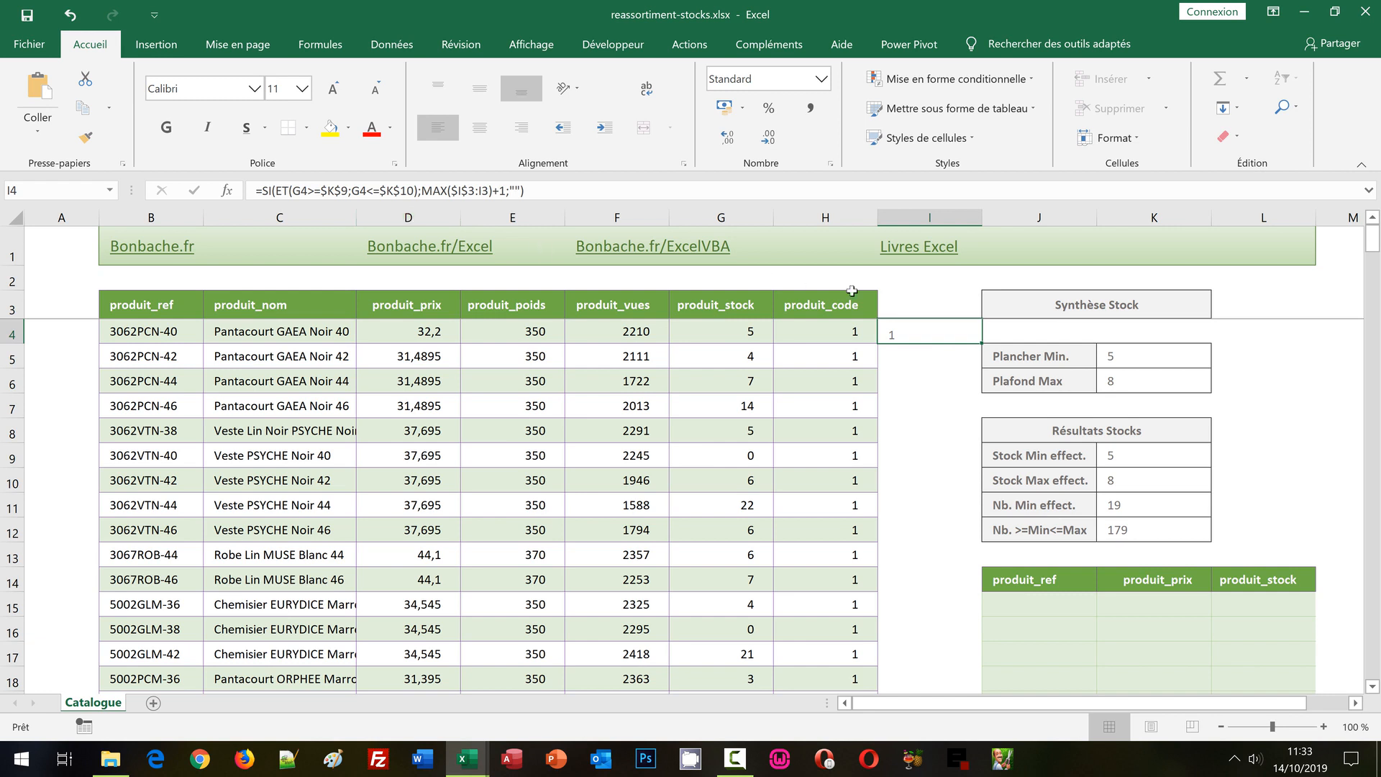
pyautogui.doubleClick(980, 345)
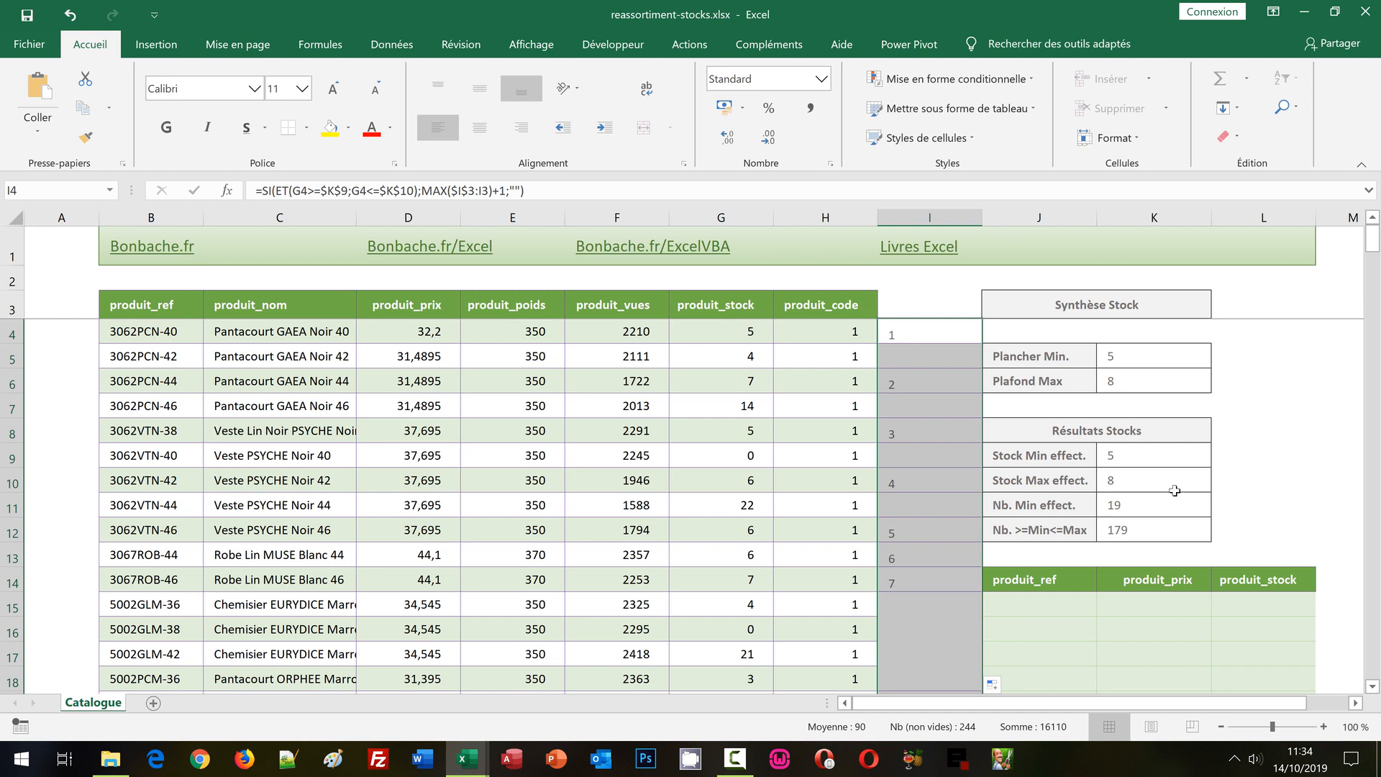
# Start a formula in J15, under produit_ref, nesting Index in SiErreur with the produit_ref range as its array: =SiErreur(Index(produit_ref;.
pyautogui.click(1050, 609)
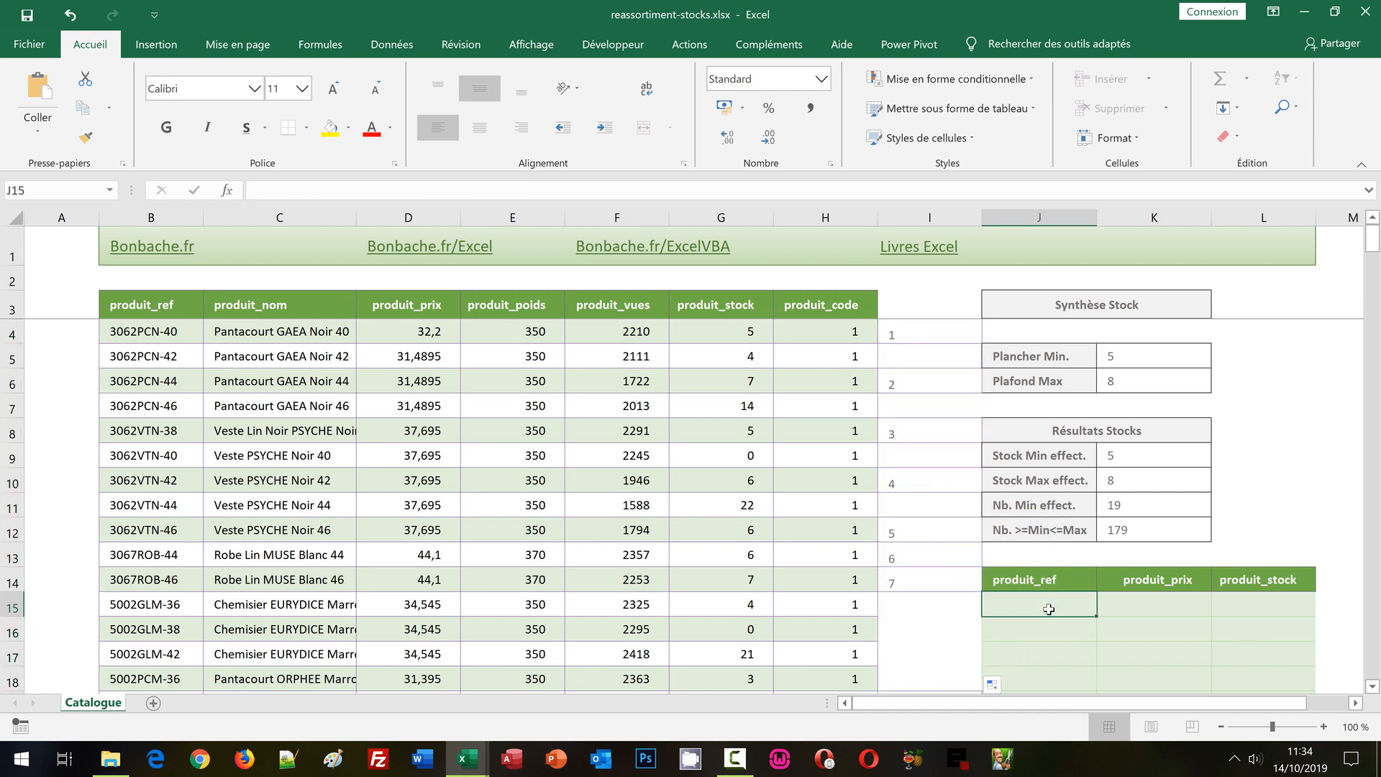
pyautogui.write('=')
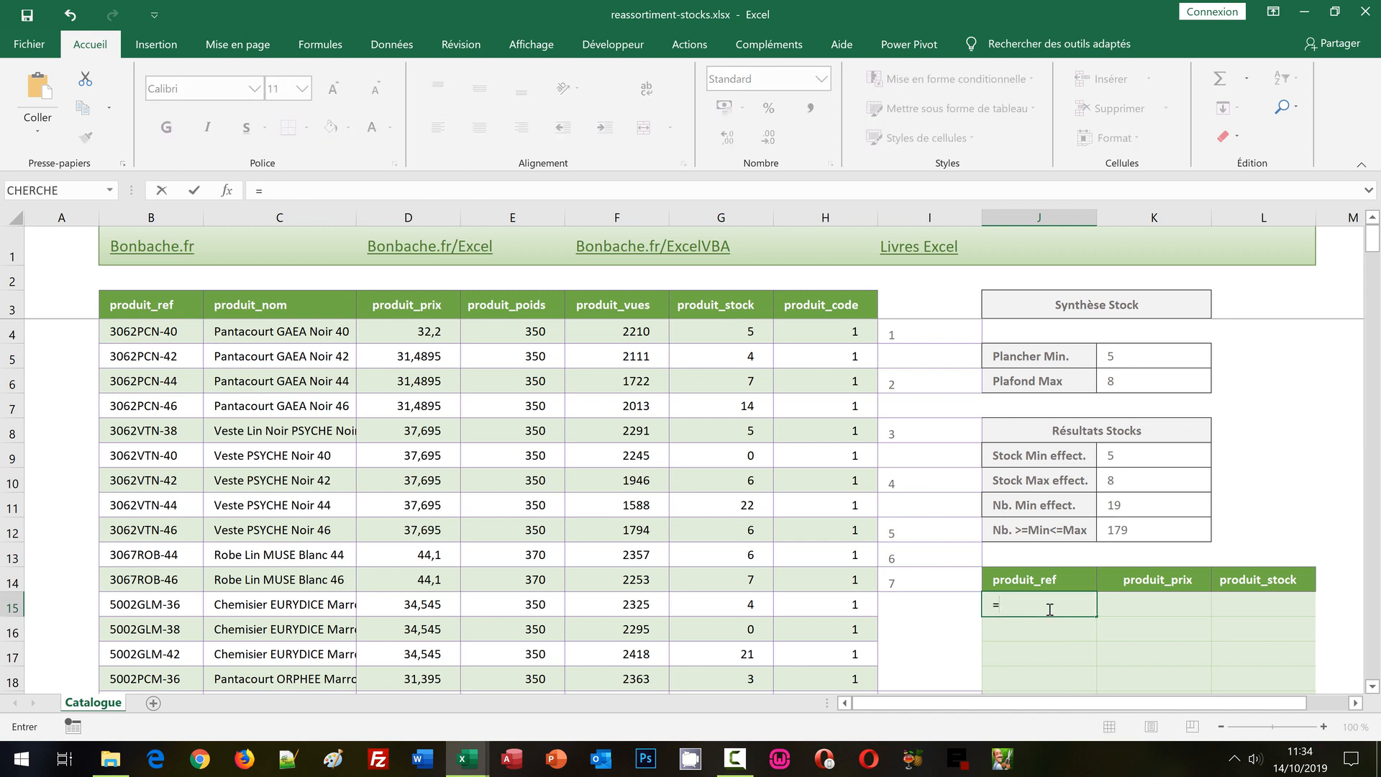
pyautogui.write('SiEr')
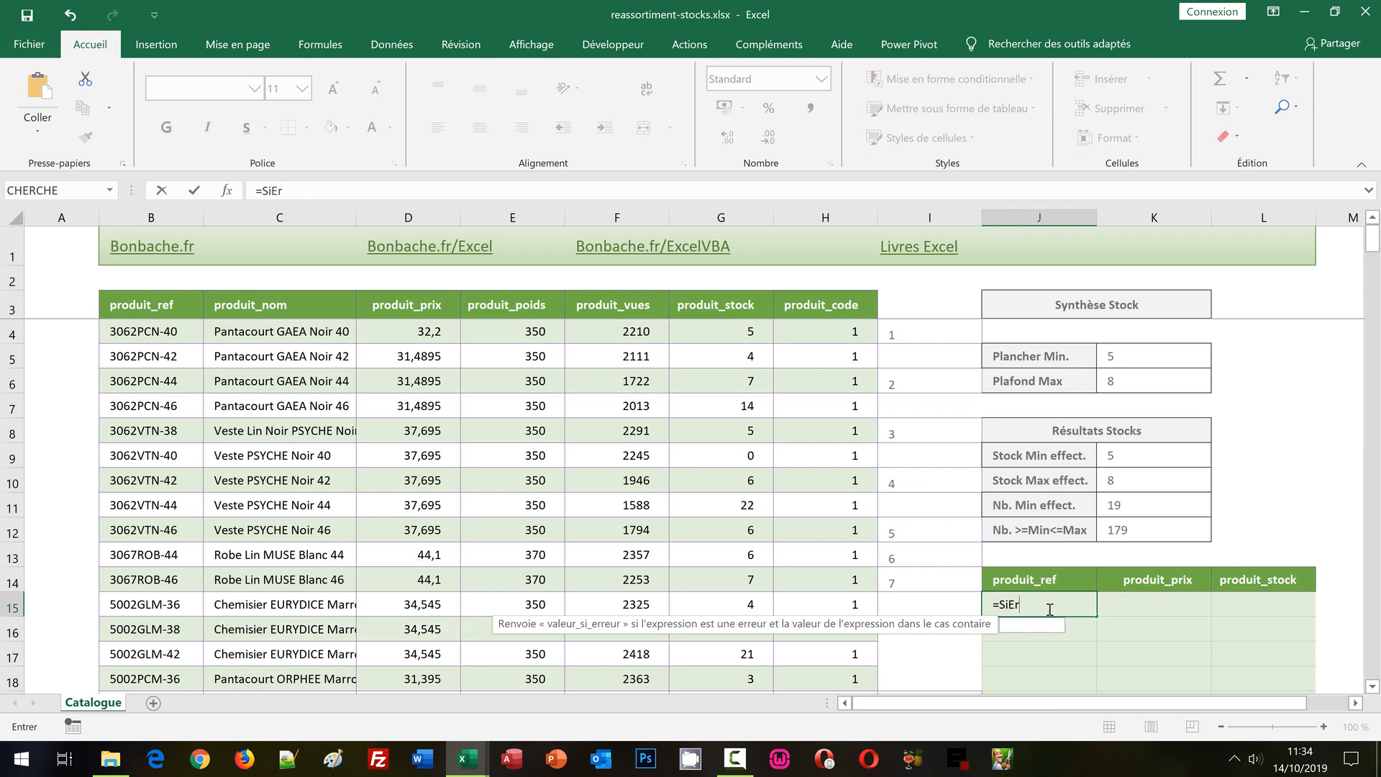
pyautogui.write('reur(')
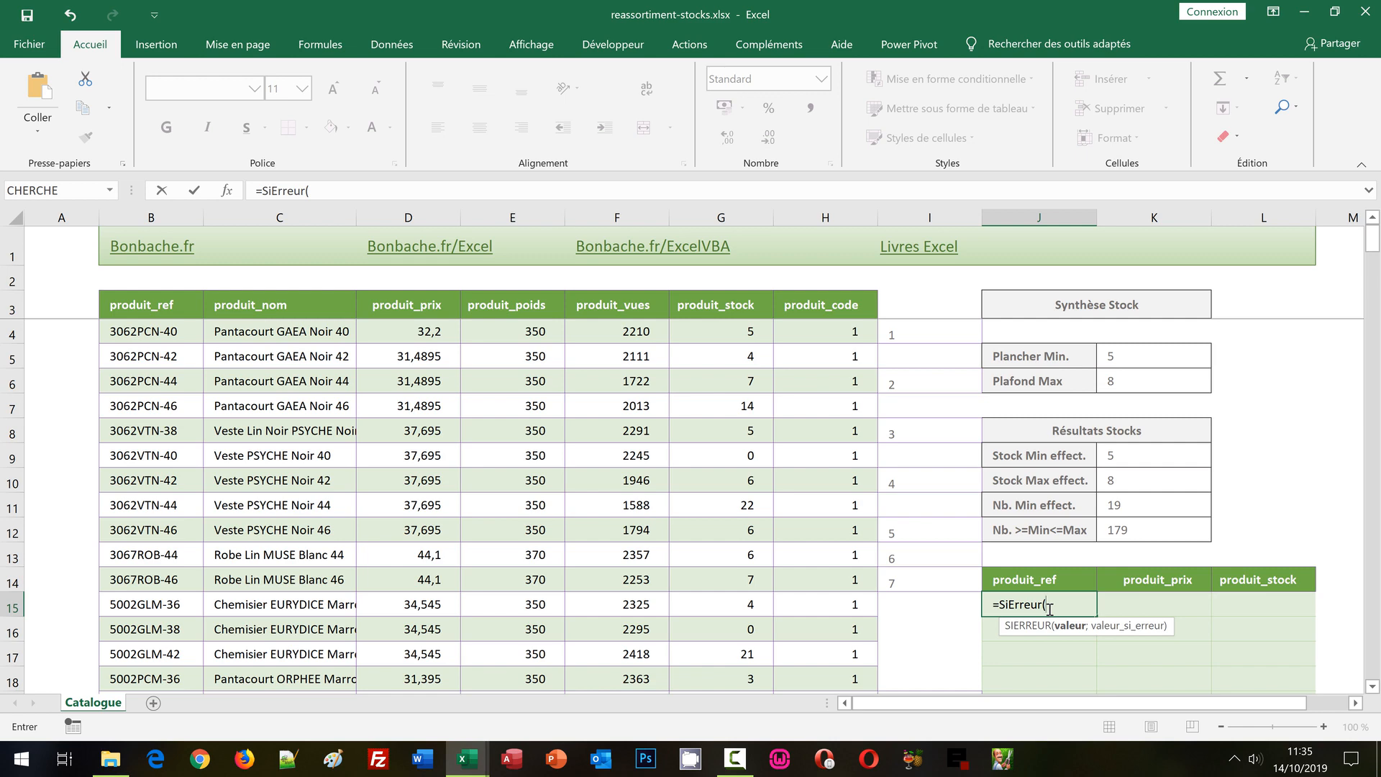
pyautogui.write('Index')
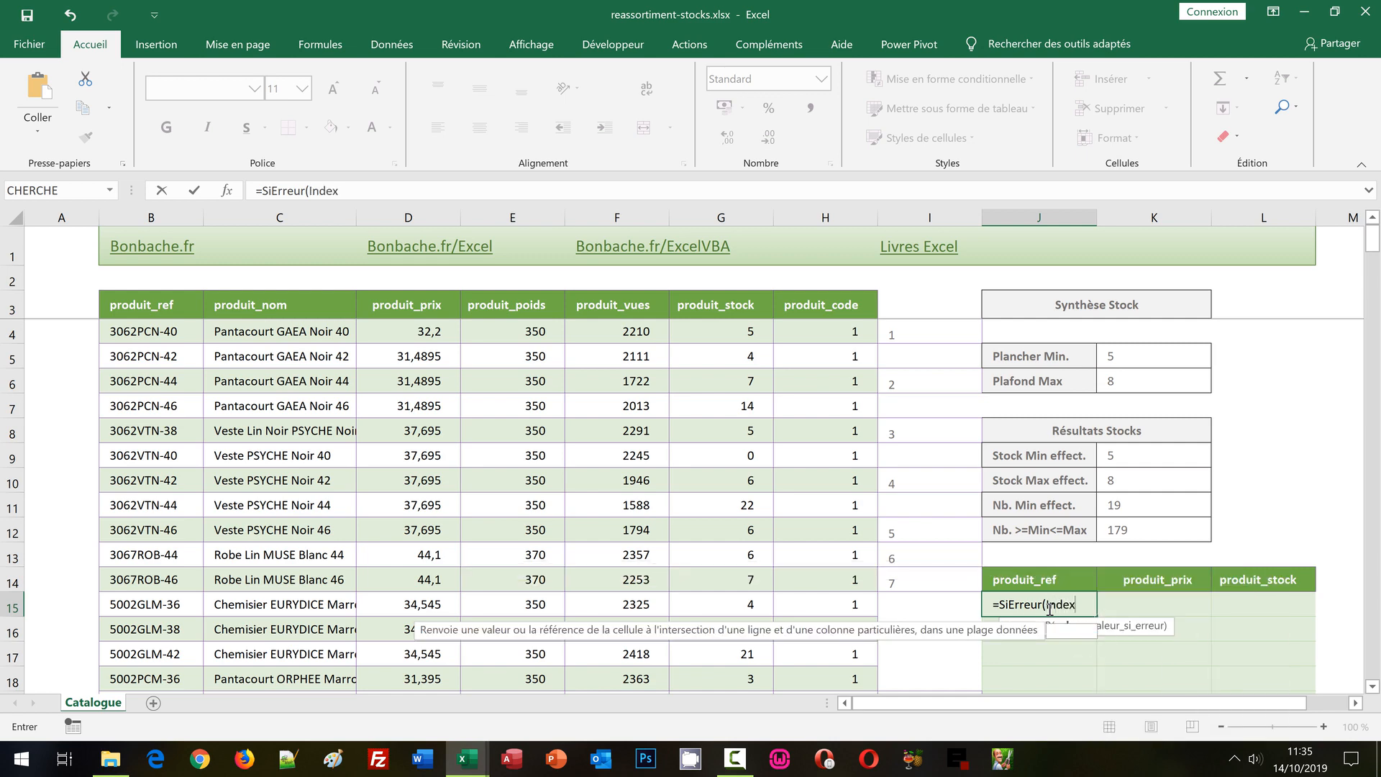
pyautogui.write('(')
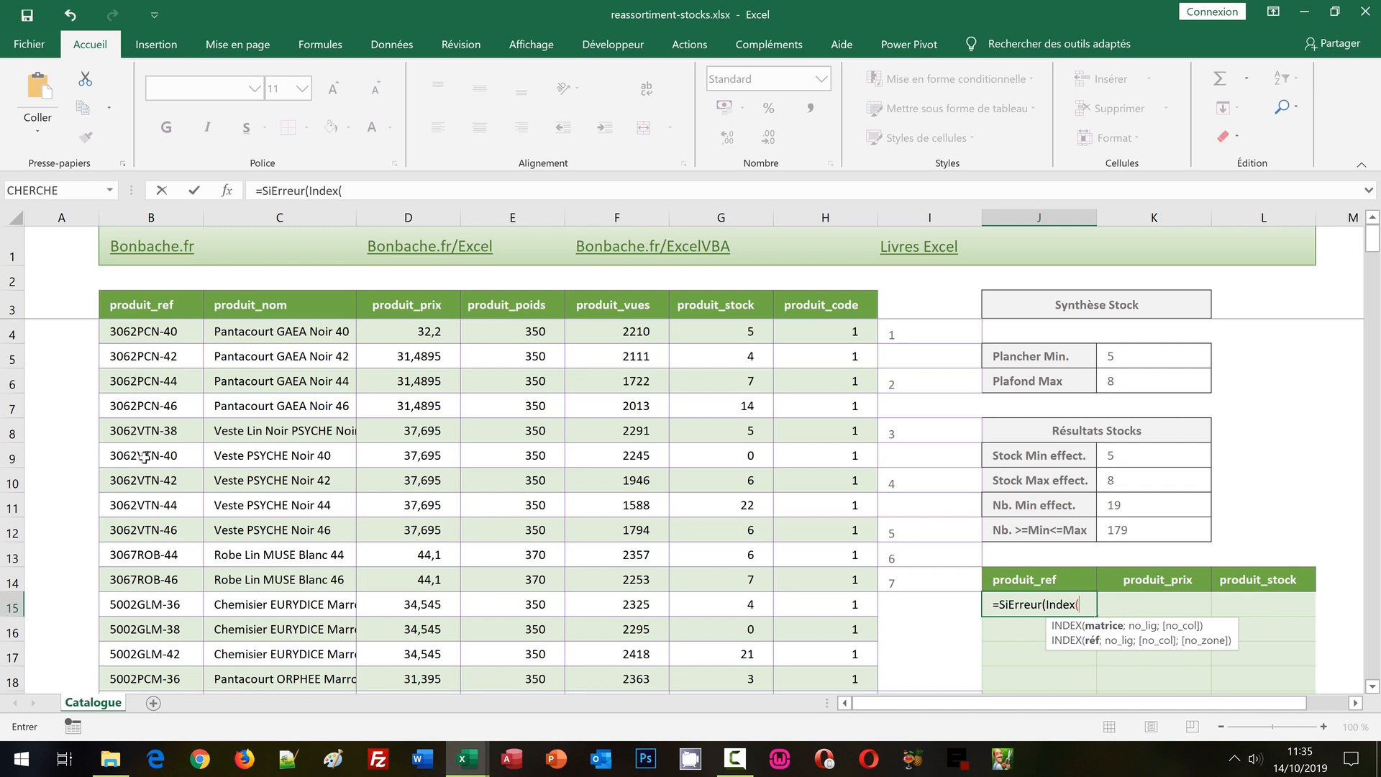
pyautogui.write('produit')
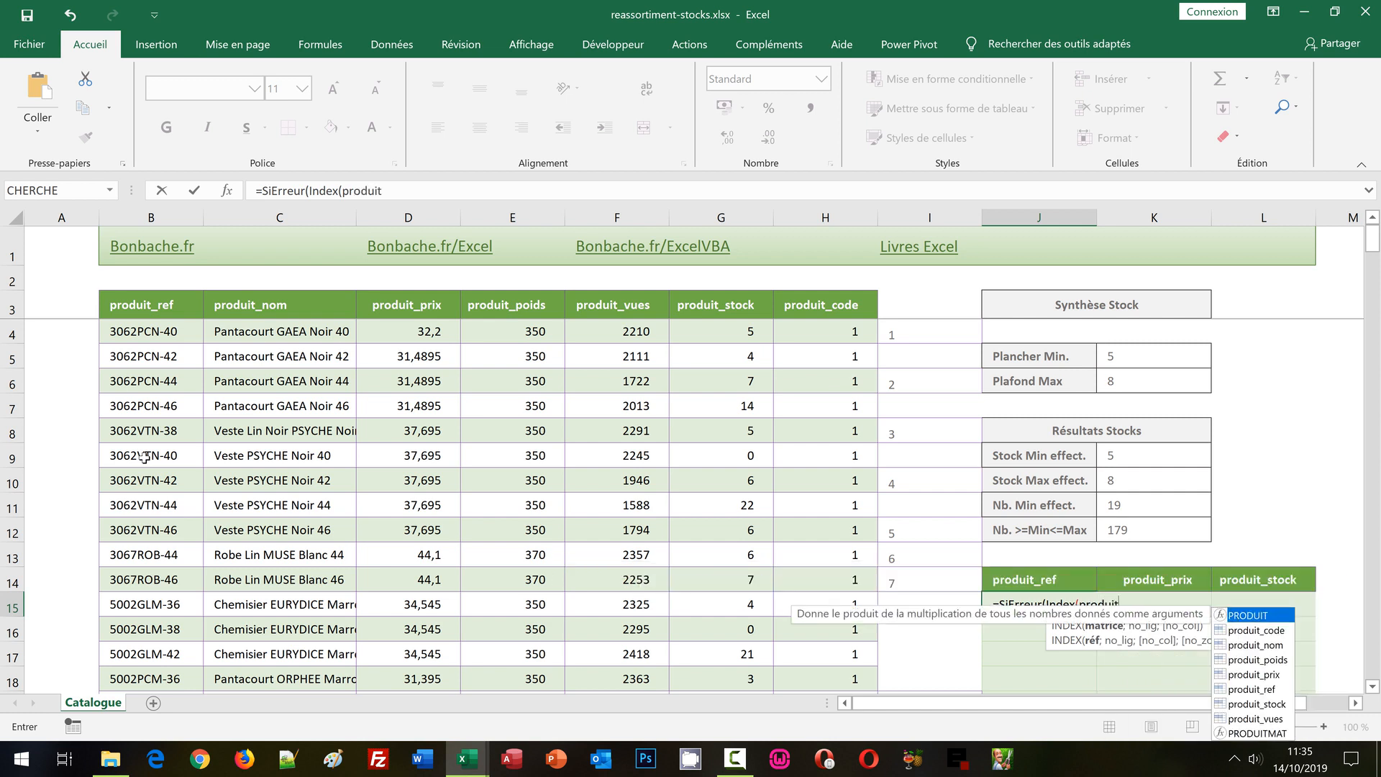
pyautogui.write('_ref')
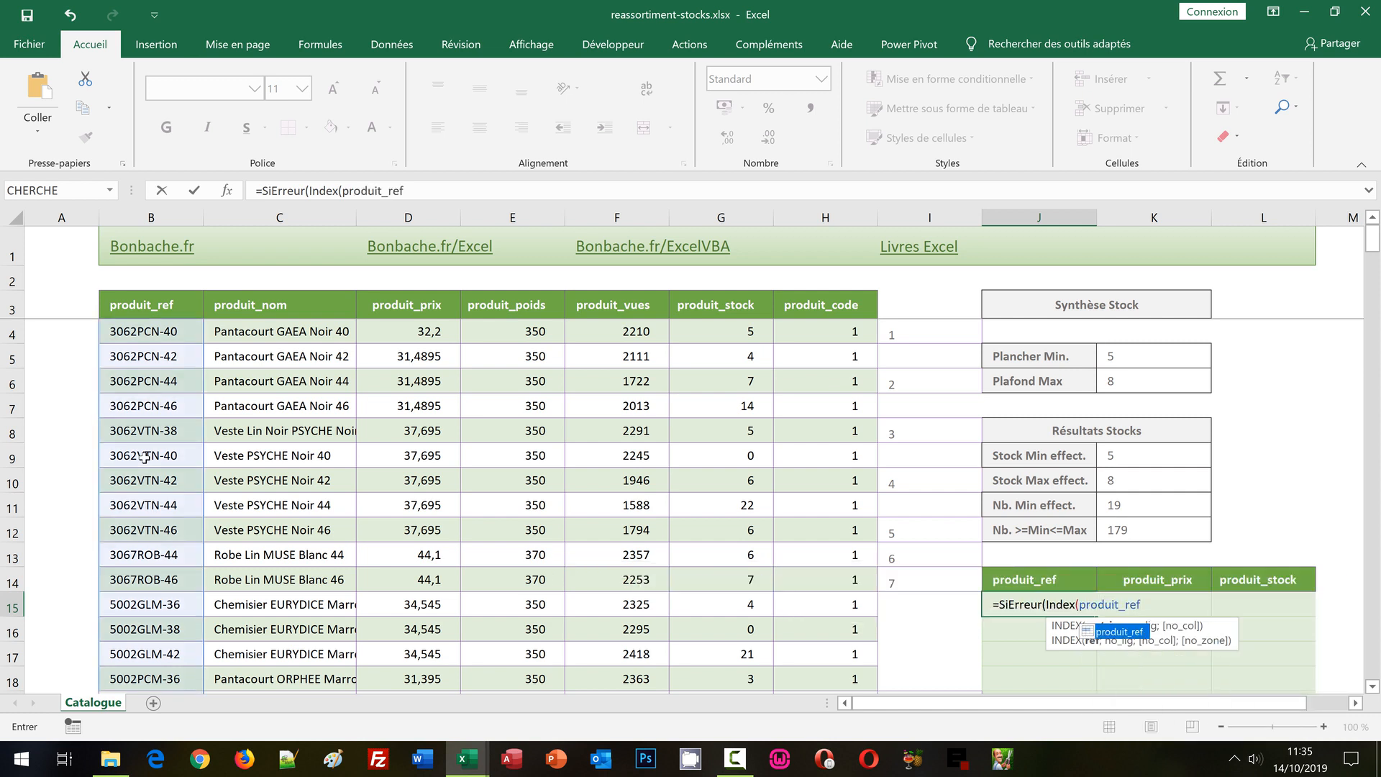
pyautogui.write(';')
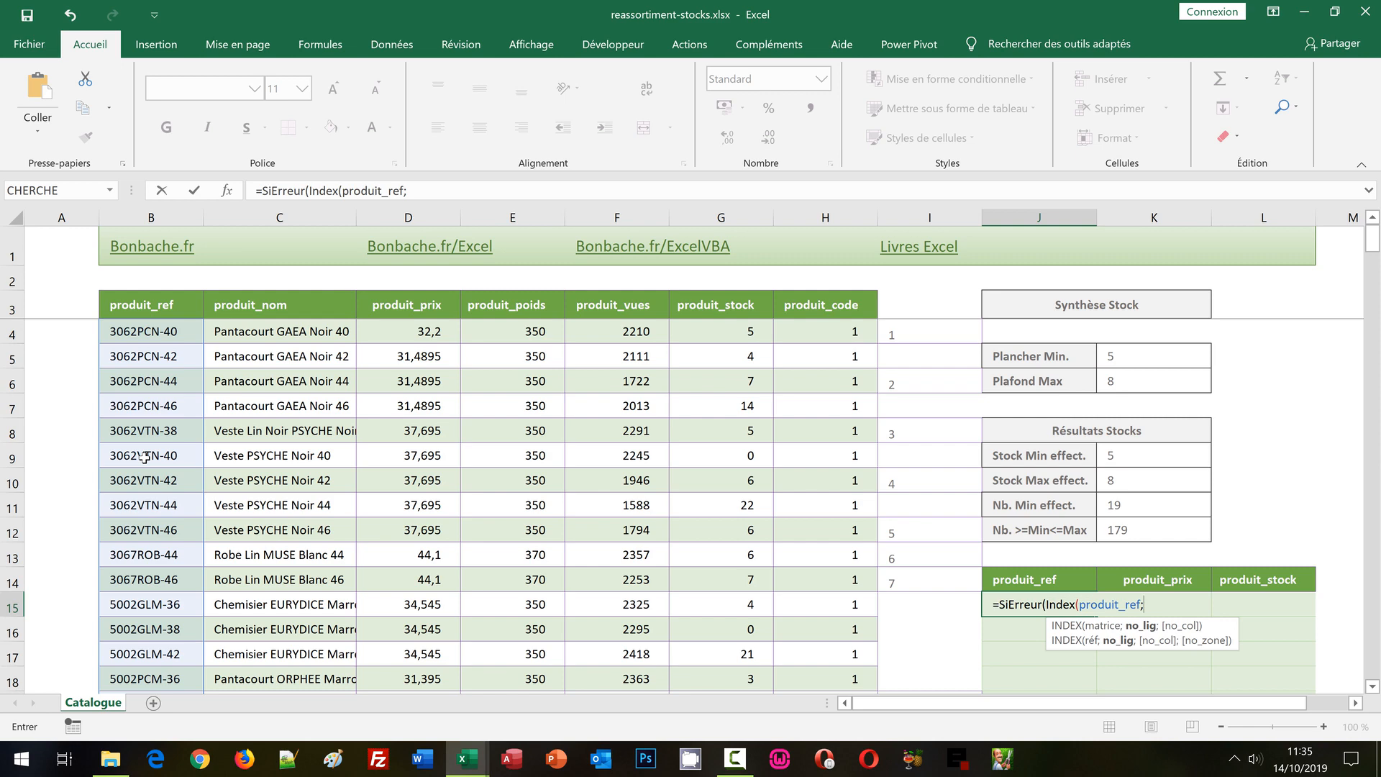
# Nest an Equiv function as Index's row argument in J15, using the row number of A1 as lookup value: Equiv(Ligne(A1);.
pyautogui.write('Equi')
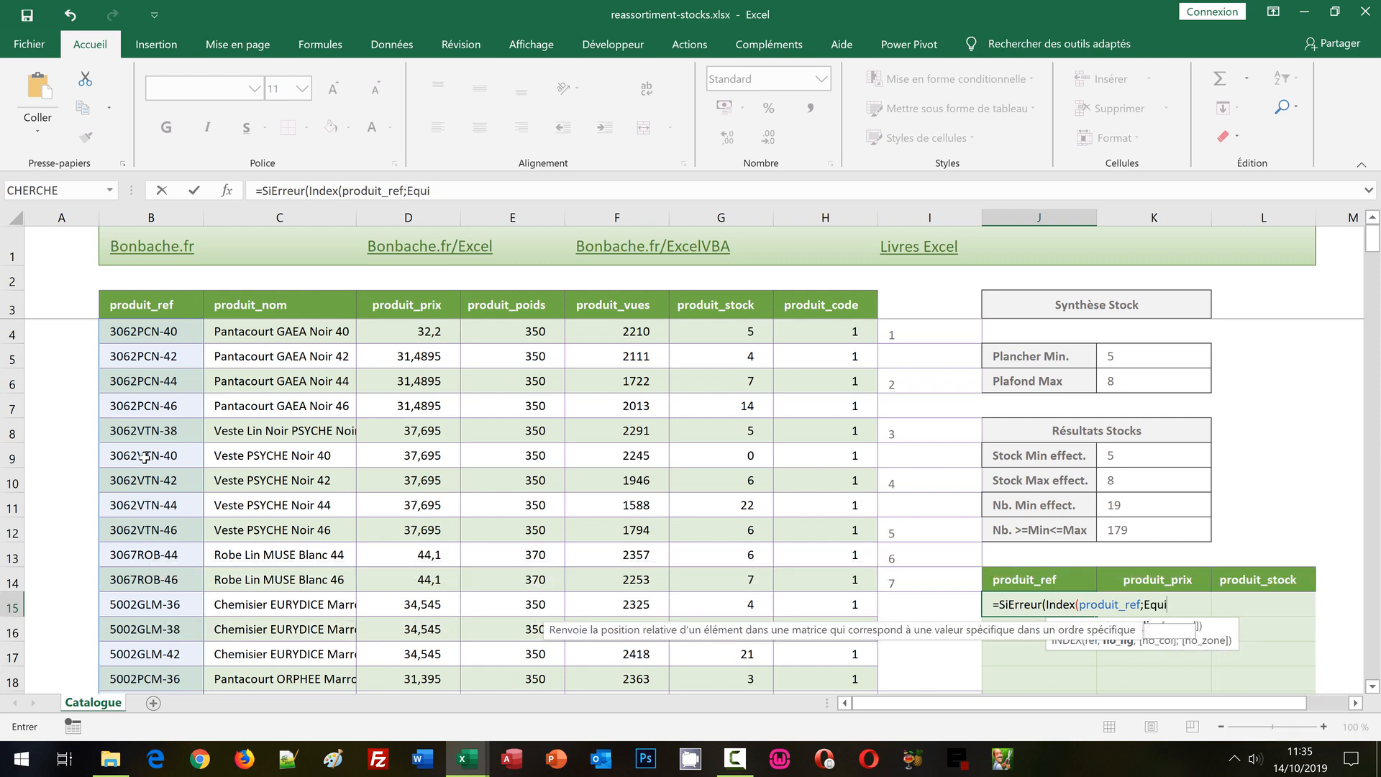
pyautogui.write('v(')
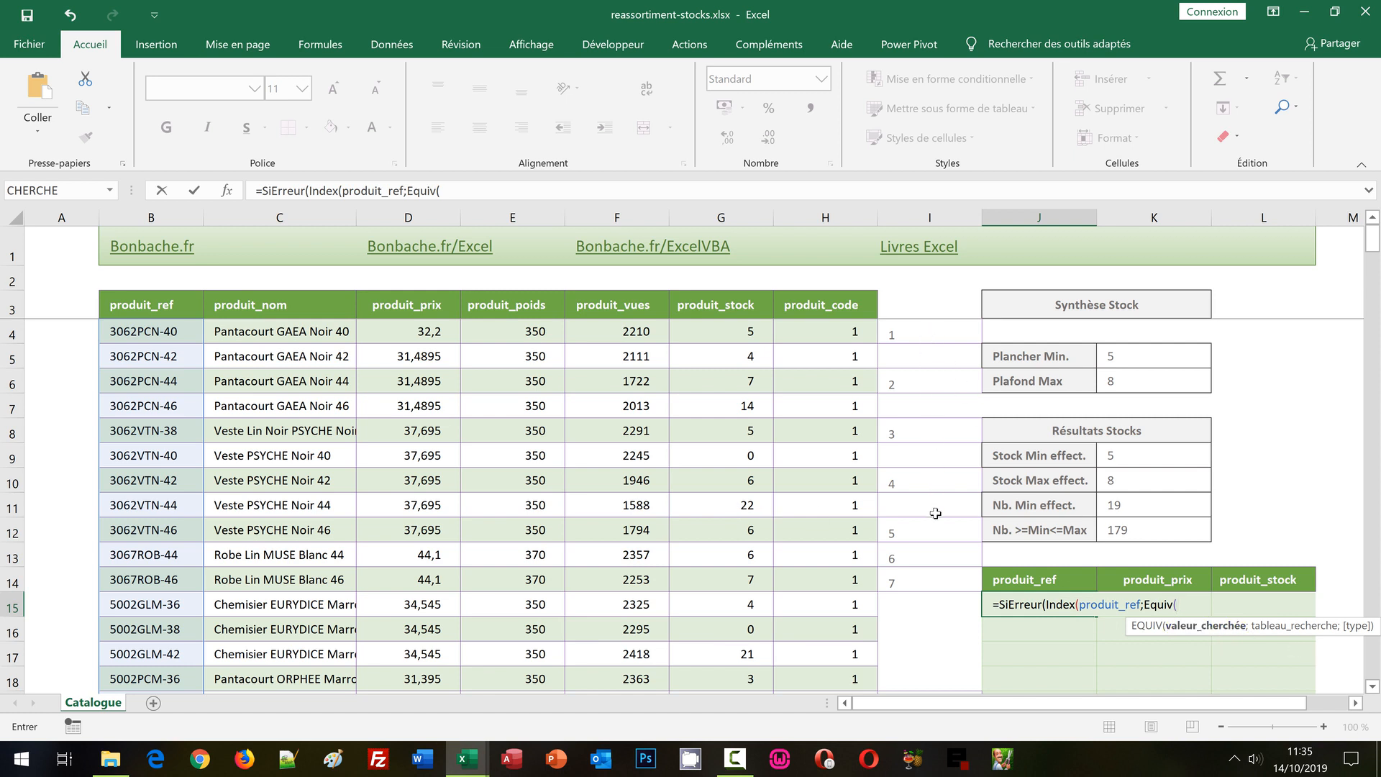
pyautogui.write('Ligne(')
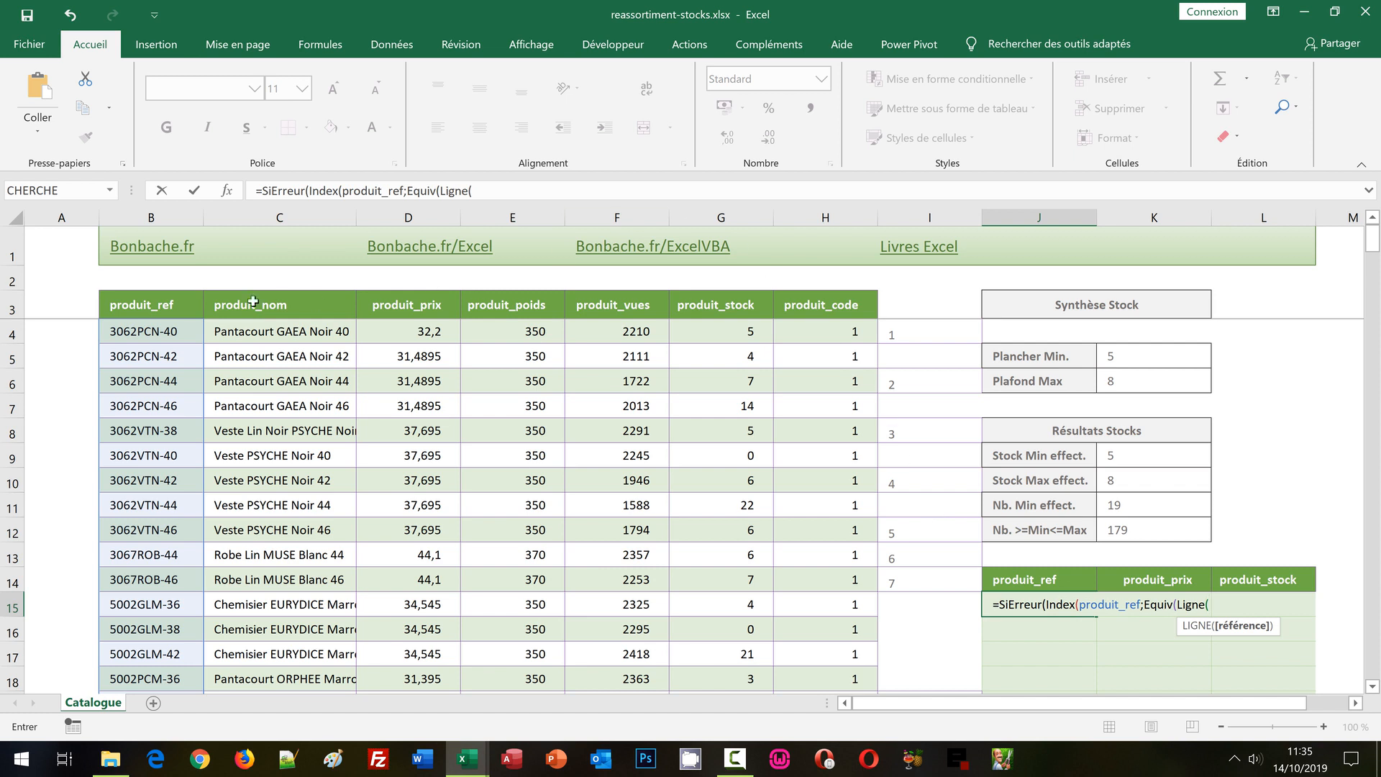
pyautogui.click(54, 246)
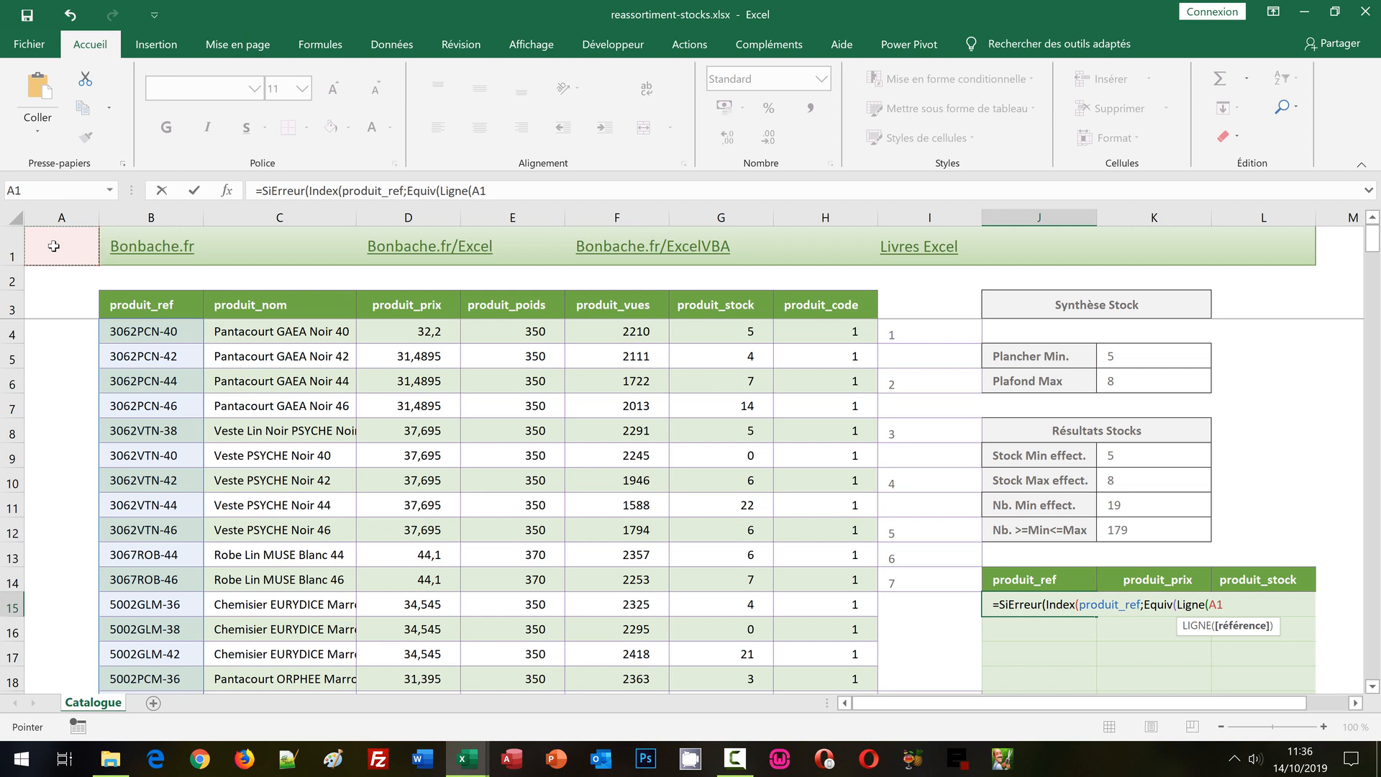
pyautogui.write(')')
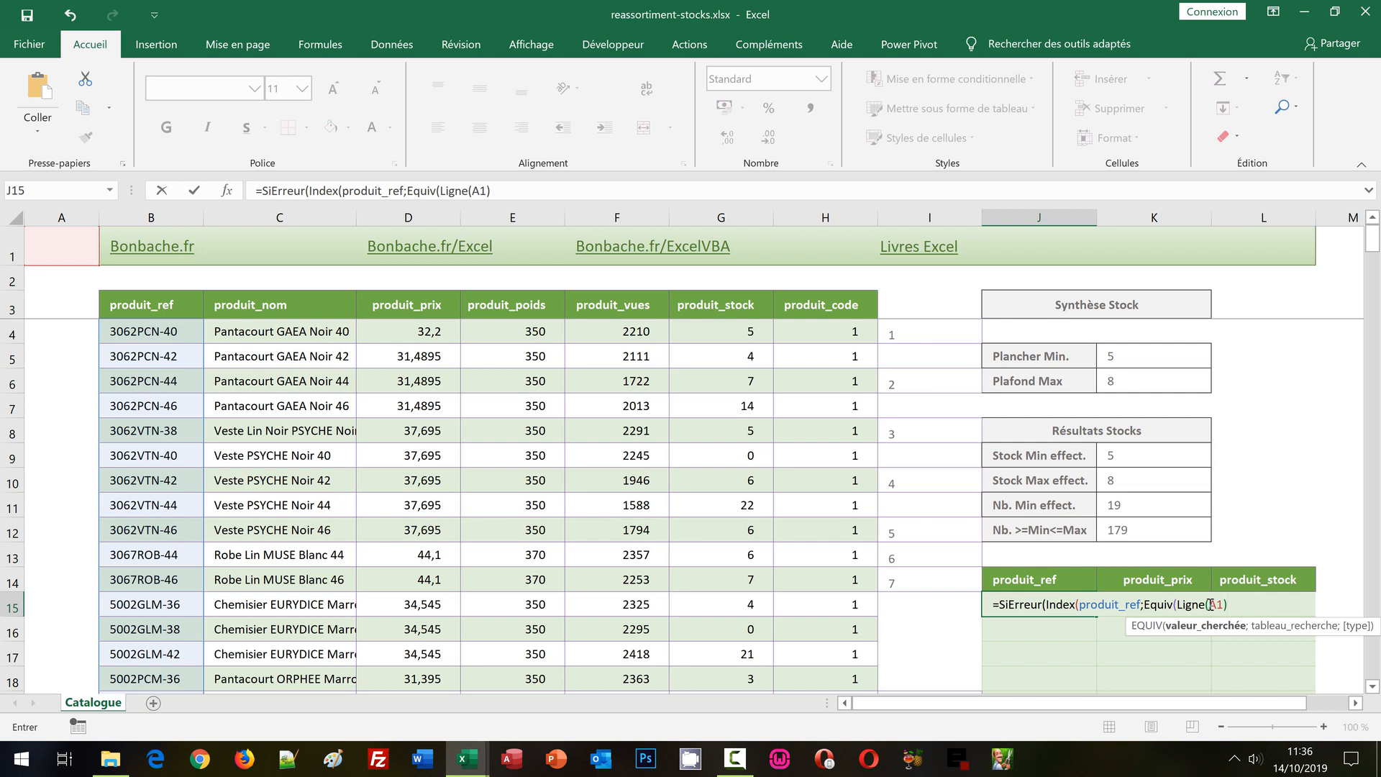
pyautogui.write(';')
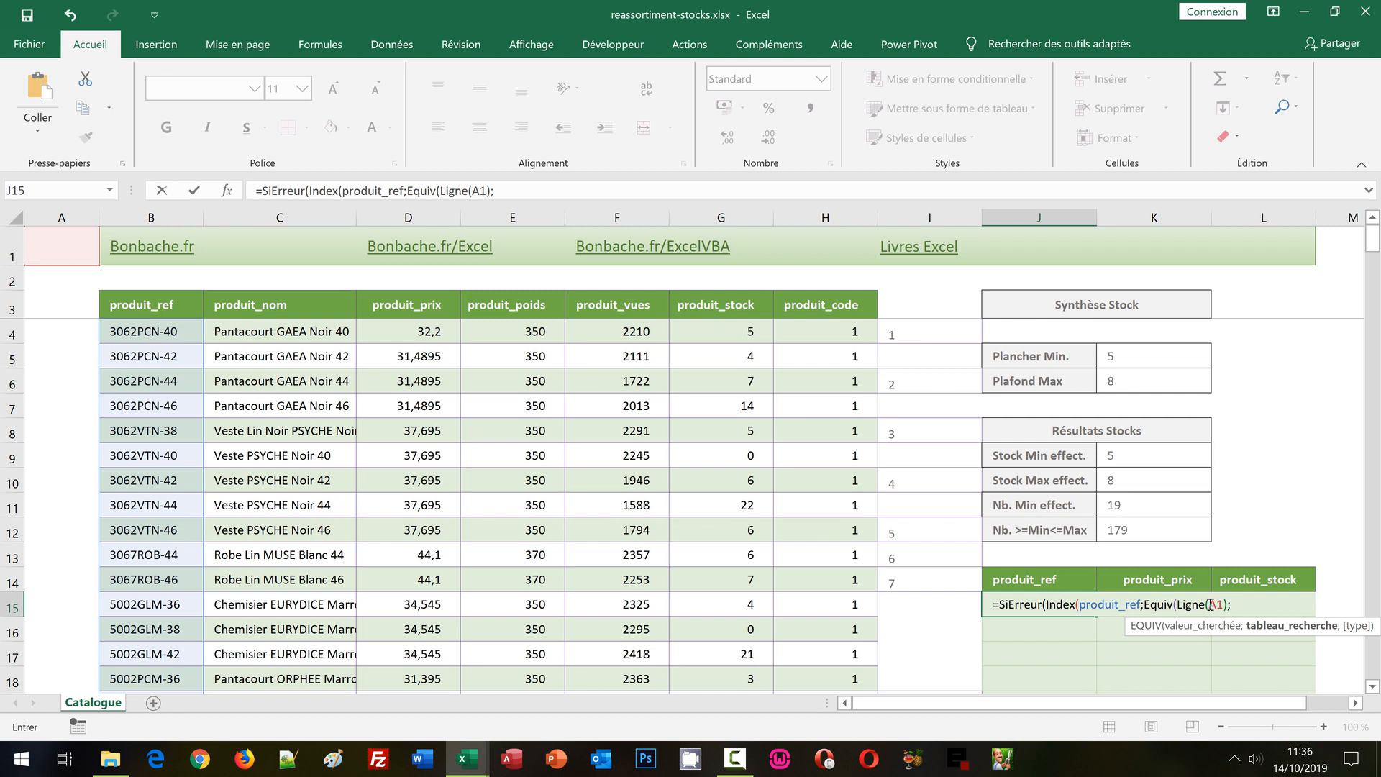
# Make Equiv search all of column I with exact match, subtract 3 rows, and set Index's column to 1: I:I;0)-3;1).
pyautogui.click(938, 215)
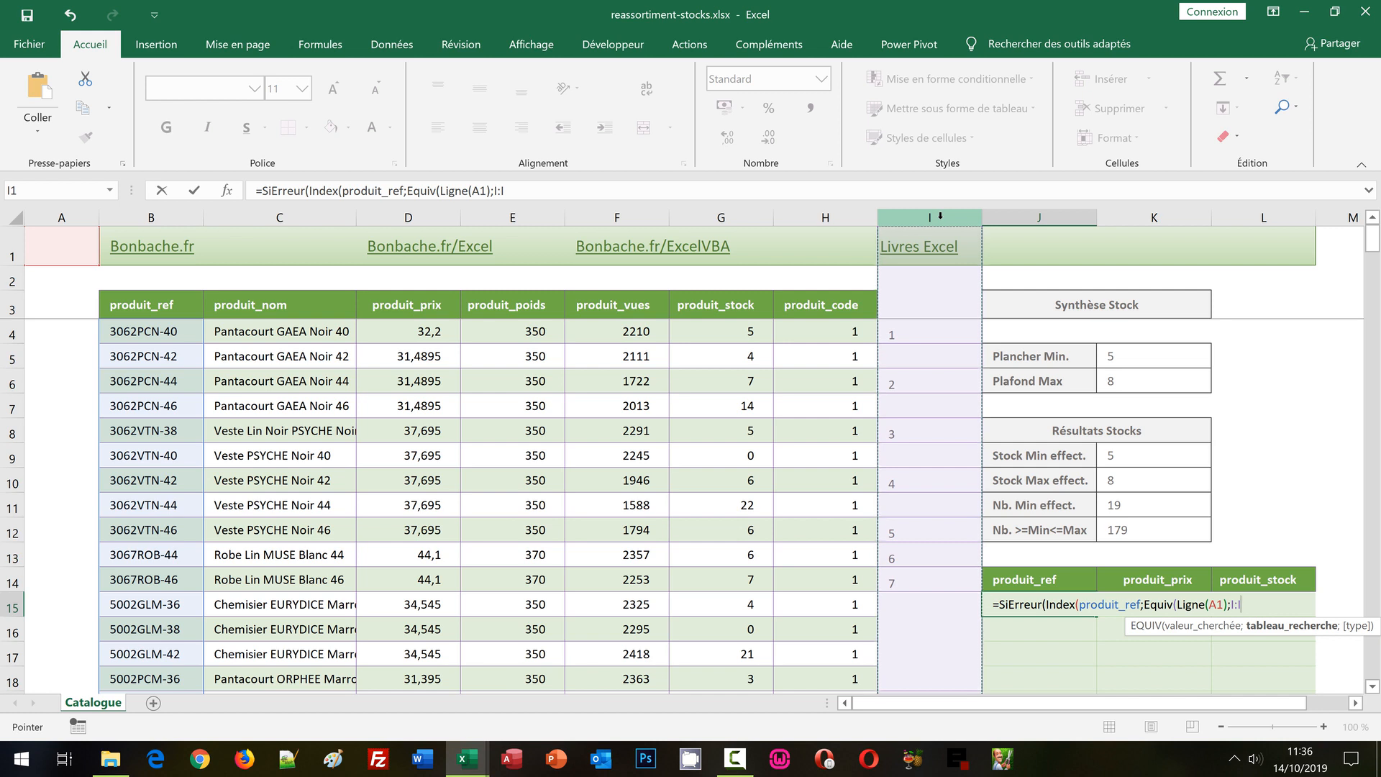
pyautogui.write(';0')
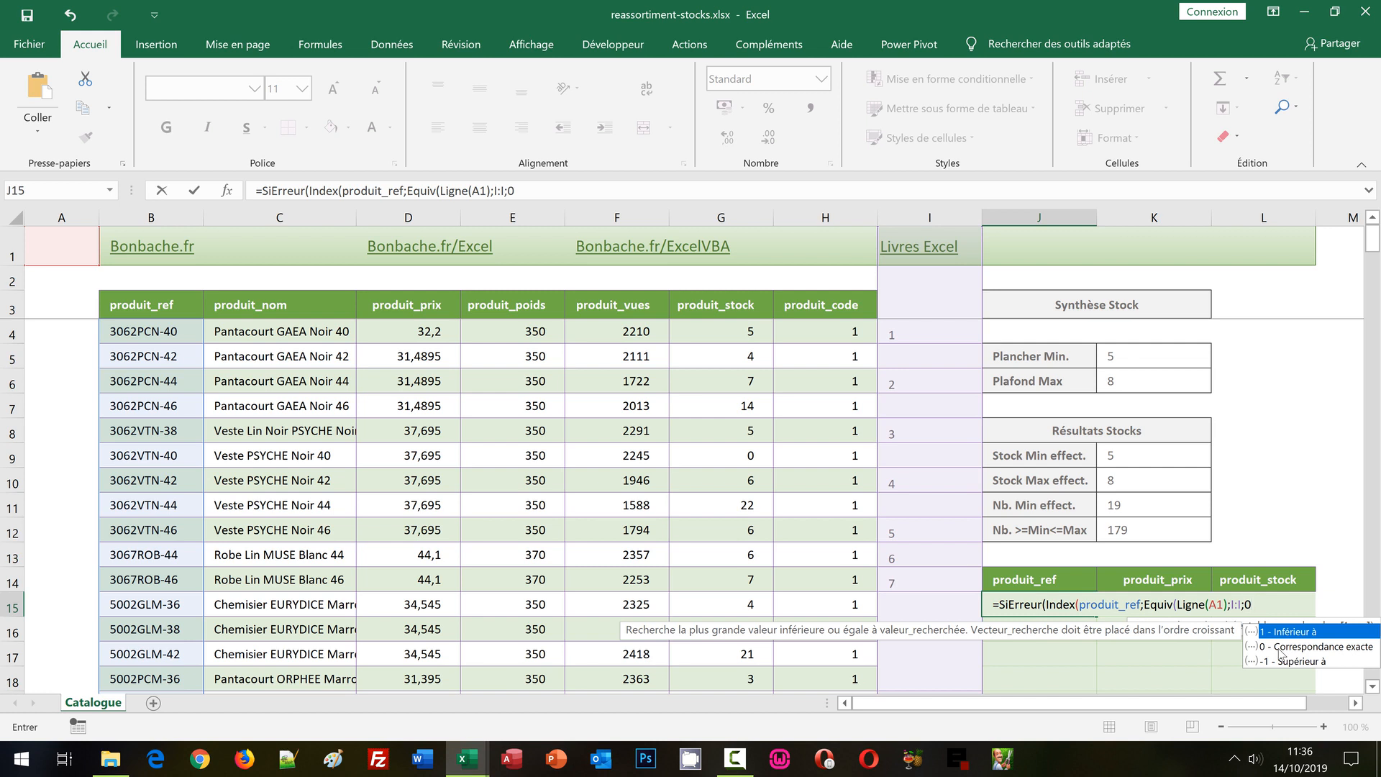
pyautogui.write(')')
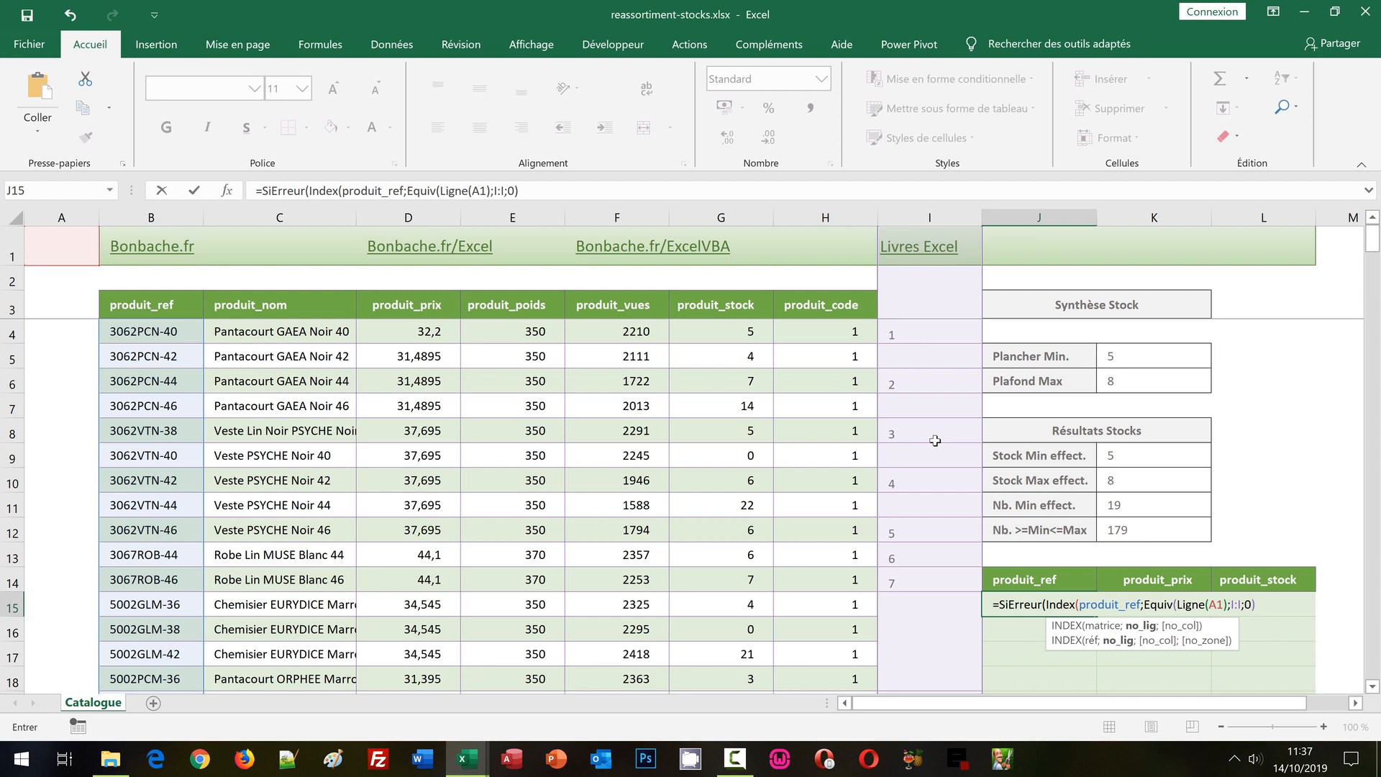
pyautogui.write('3;1')
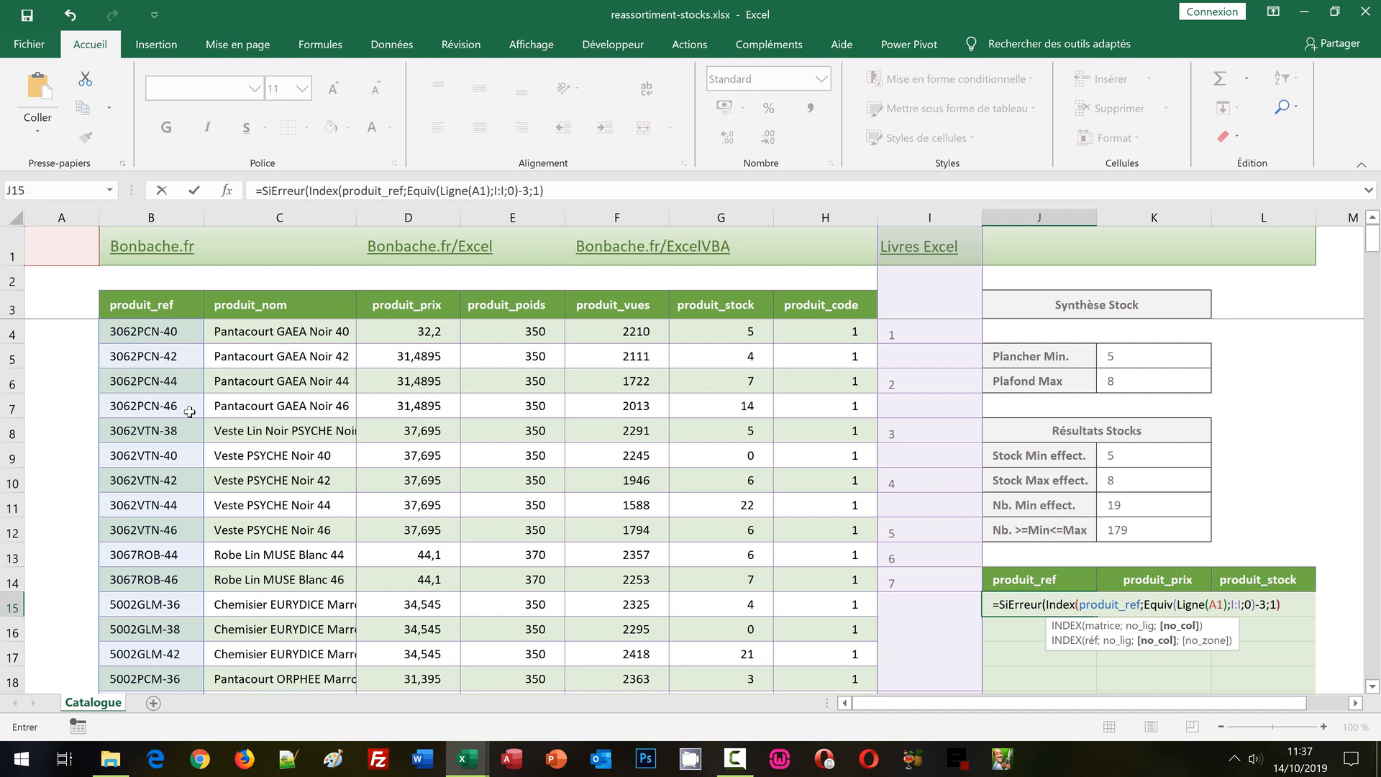
# Set empty text ("") as SiErreur's error value, close the function and validate the J15 formula.
pyautogui.press('Right')
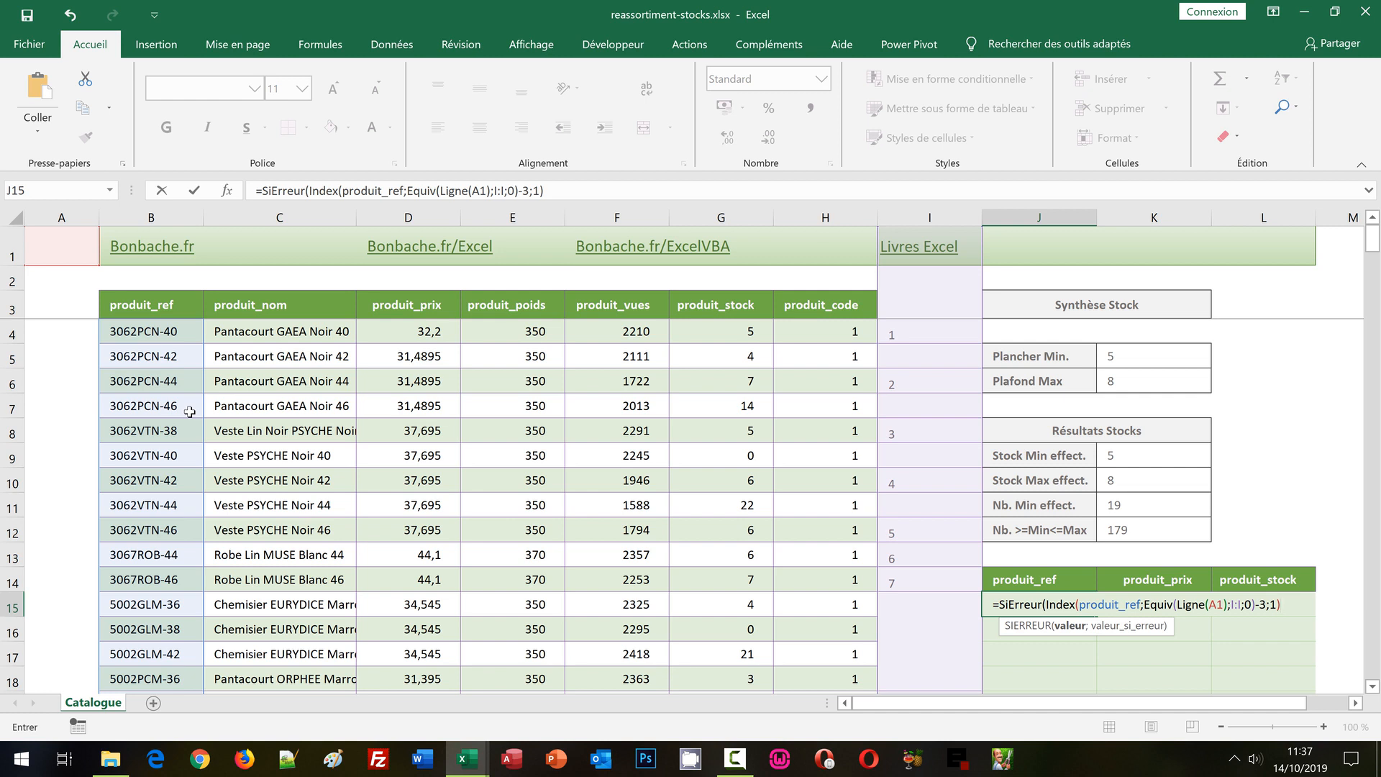
pyautogui.write(';')
pyautogui.write('""')
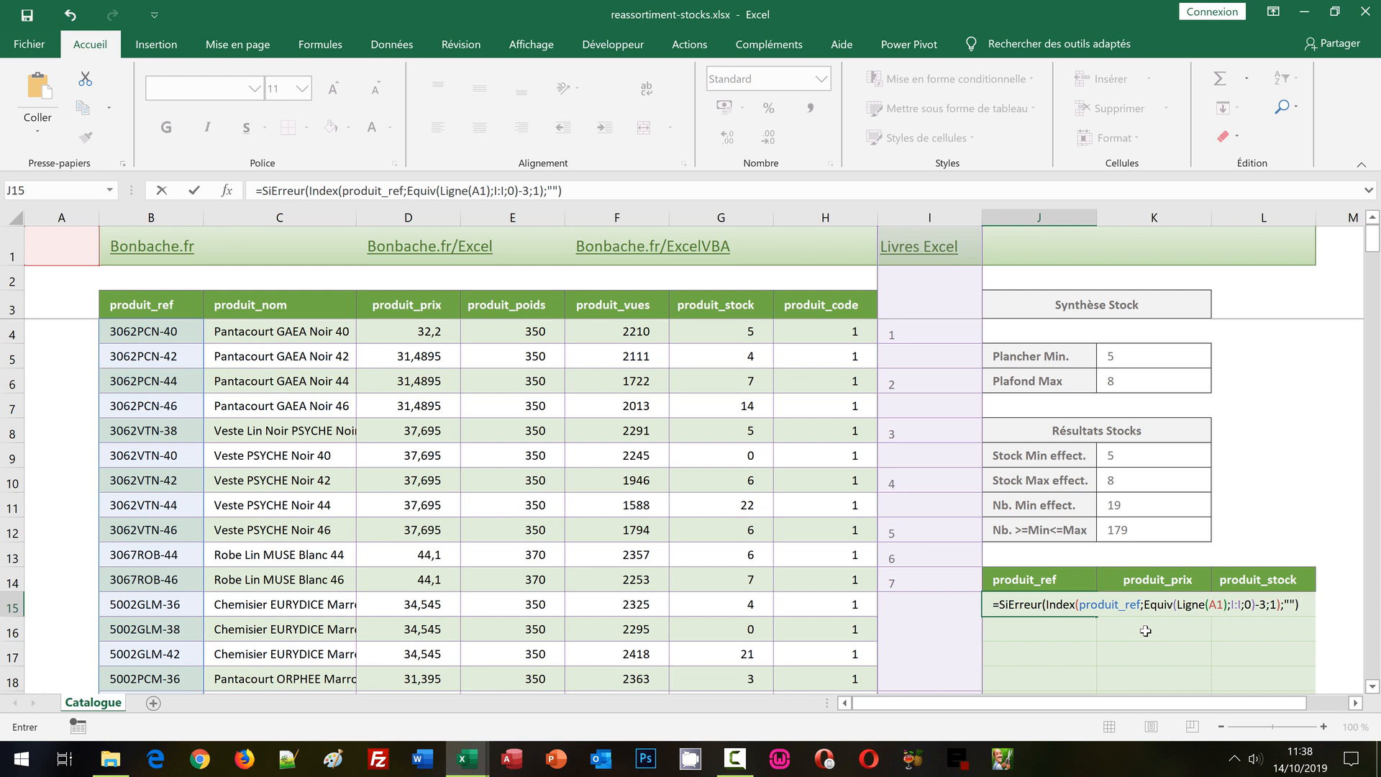
pyautogui.hotkey('ctrl', 'Return')
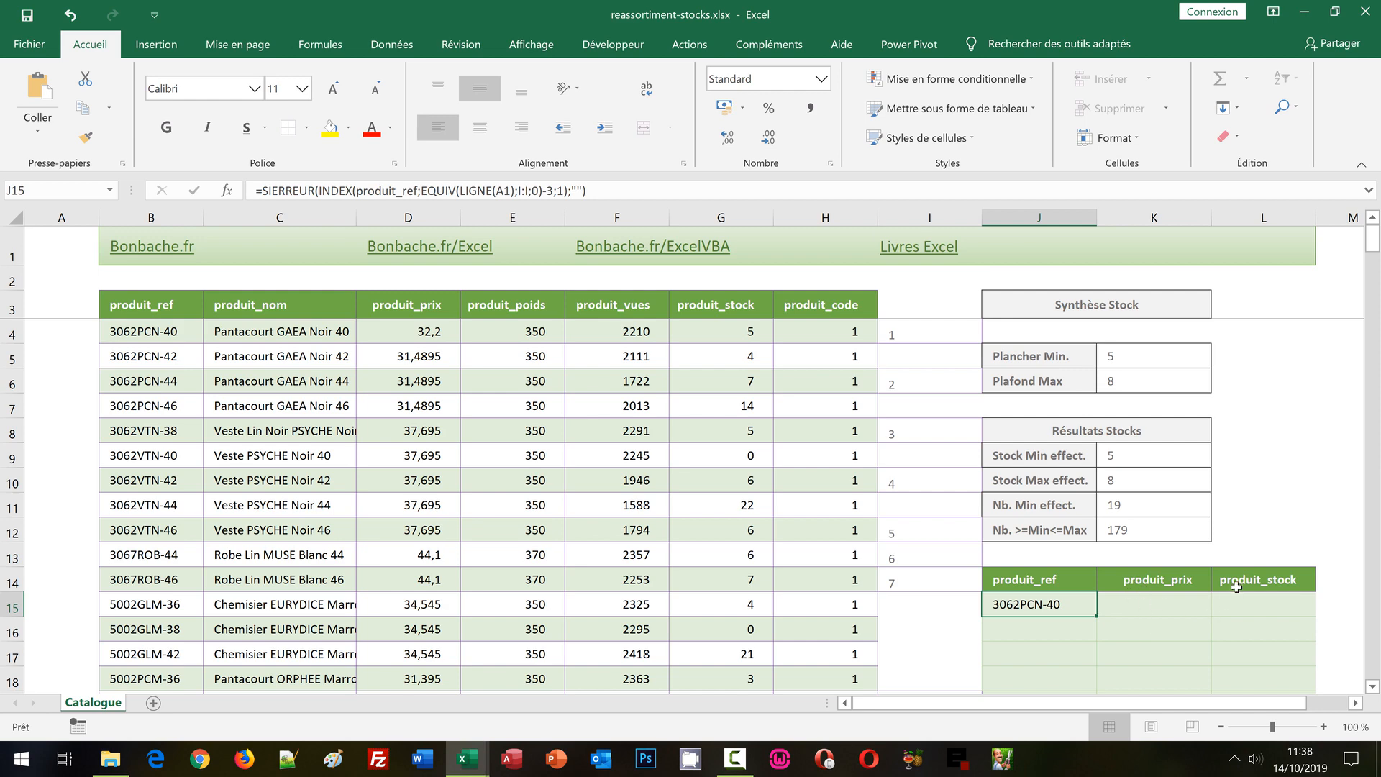
# Copy the J15 formula down the extraction table's produit_ref column to row 127.
pyautogui.scroll(-3, 1093, 448)
pyautogui.moveTo(1097, 393); pyautogui.dragTo(1080, 668)
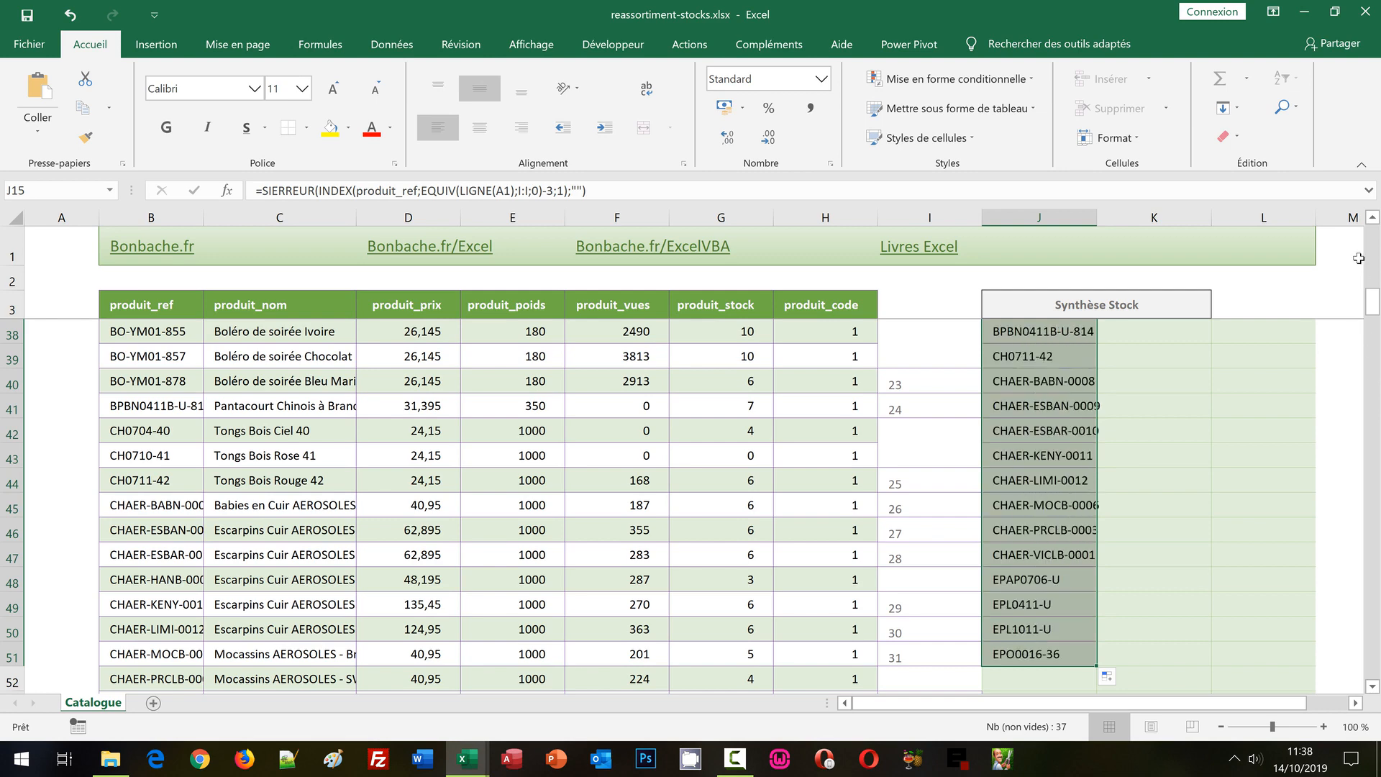
pyautogui.scroll(-3, 1180, 521)
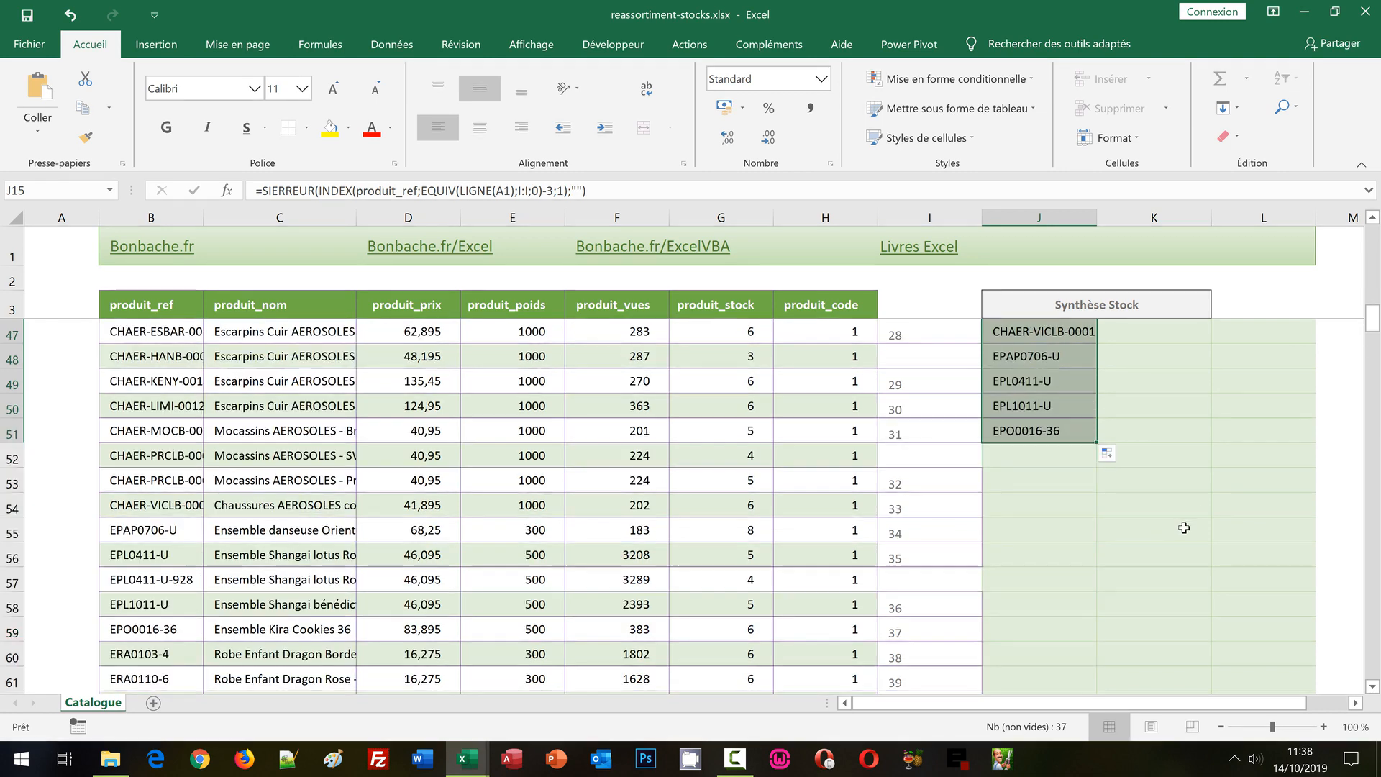
pyautogui.moveTo(1095, 441); pyautogui.dragTo(1090, 641)
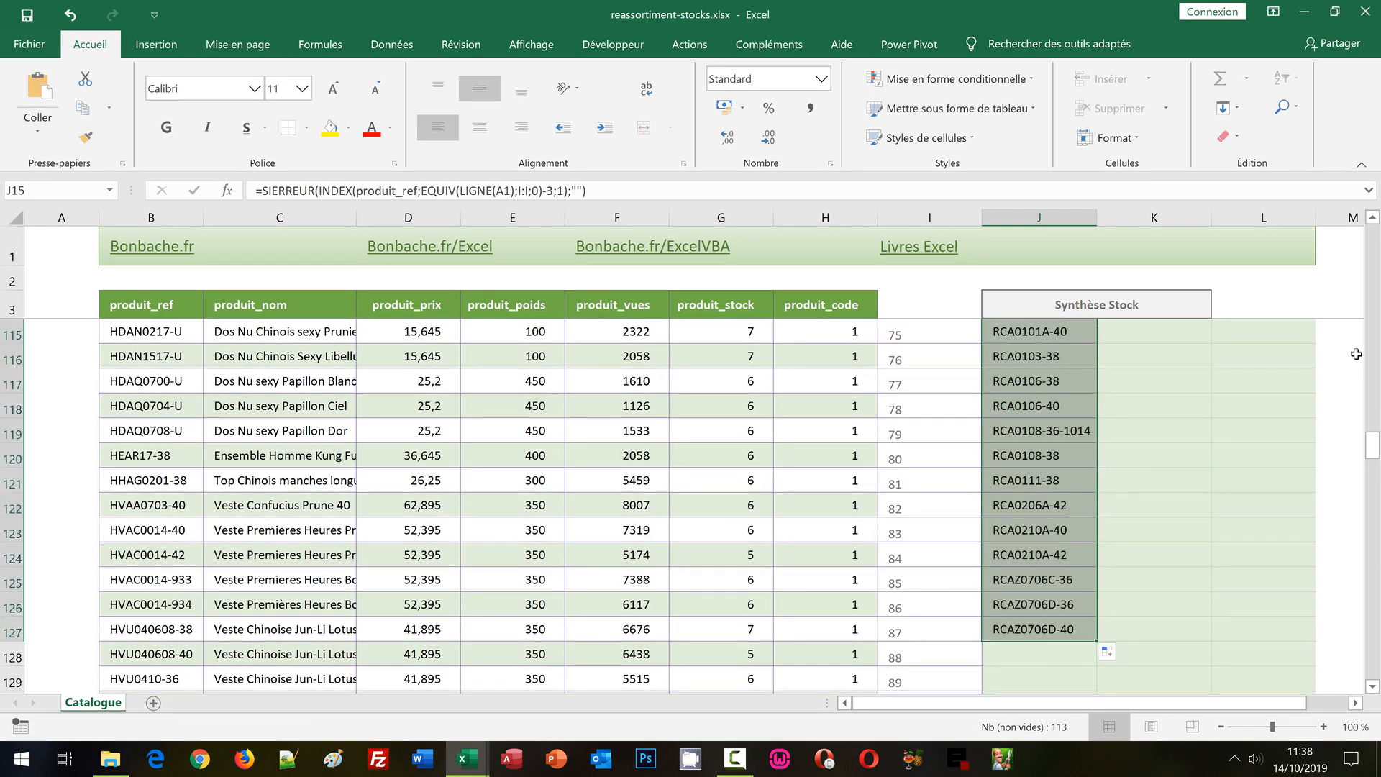
pyautogui.moveTo(1374, 448); pyautogui.dragTo(1373, 237)
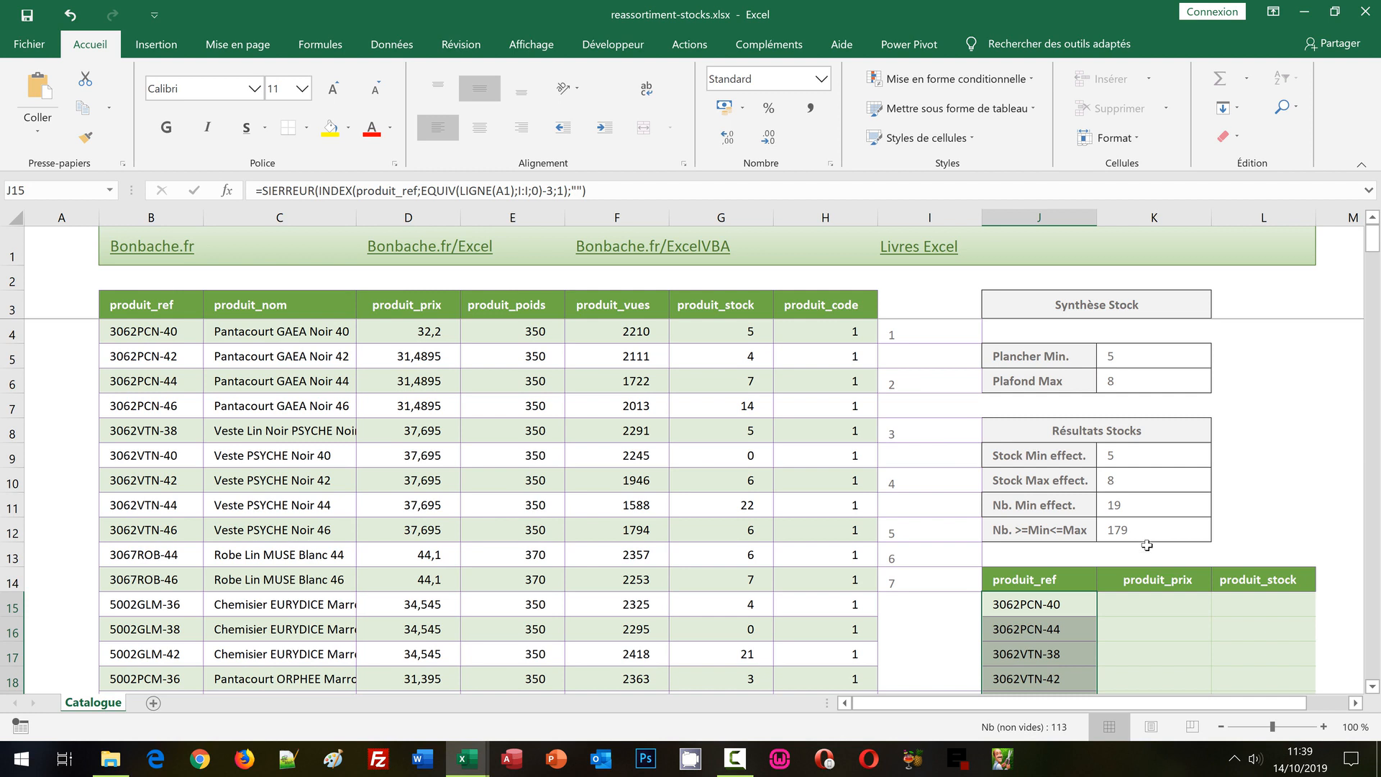
# Copy the full text of the J15 formula and paste it unchanged into K15 under produit_prix.
pyautogui.click(1072, 610)
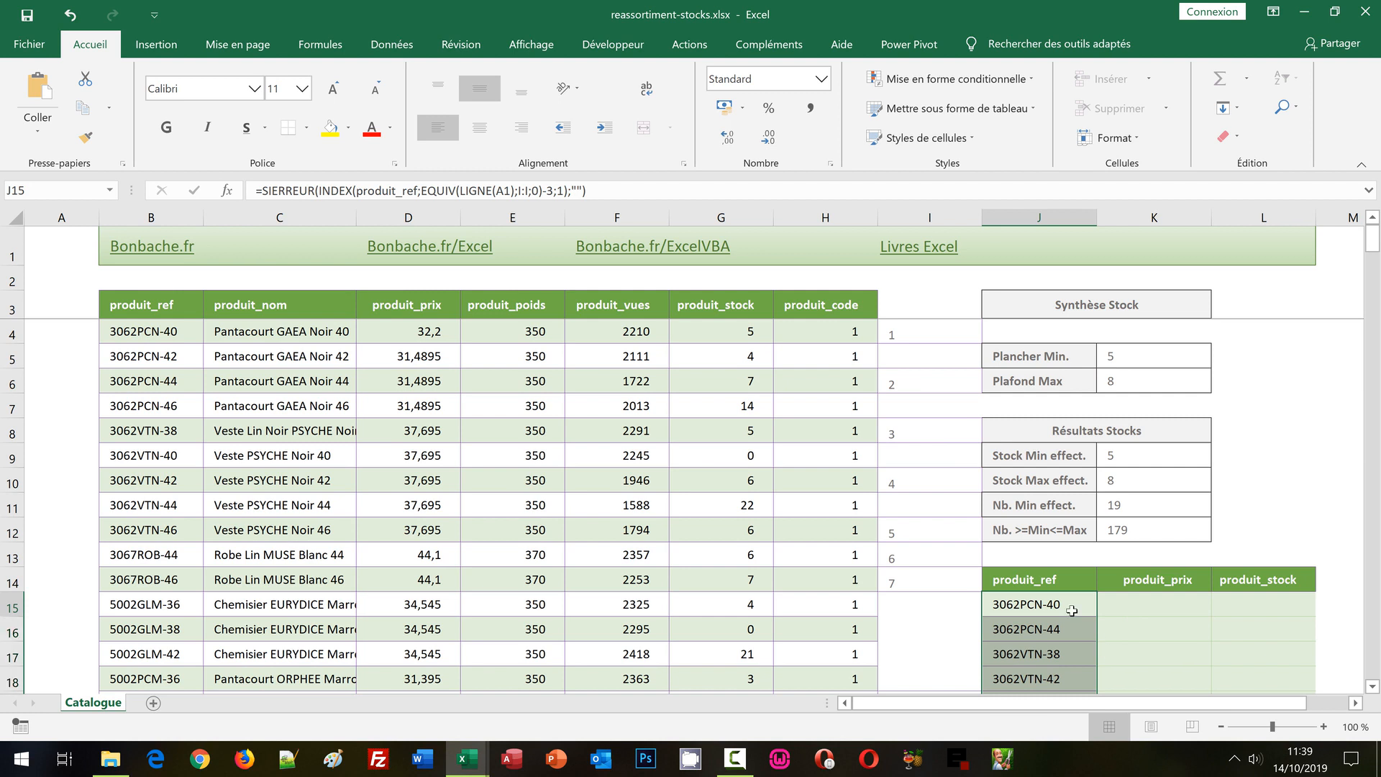
pyautogui.click(1136, 606)
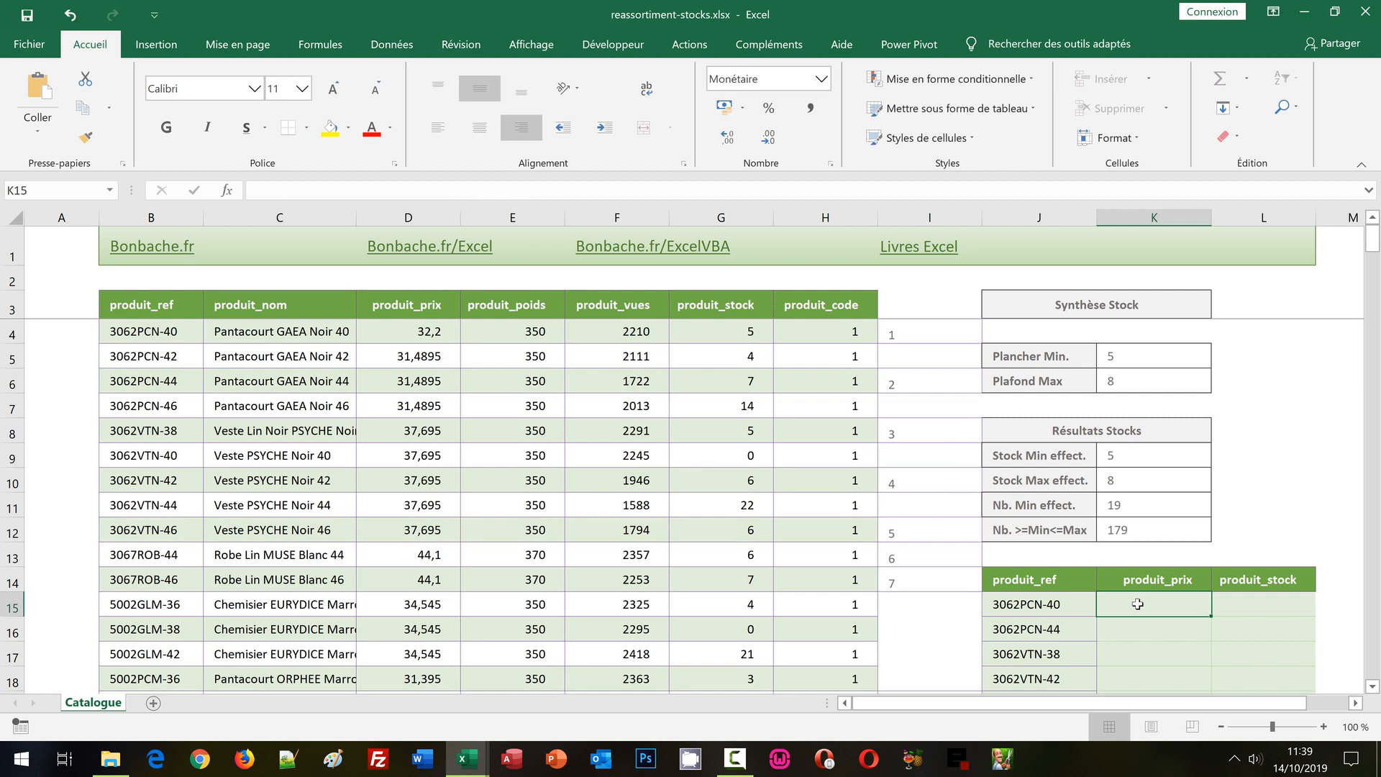
pyautogui.click(1044, 610)
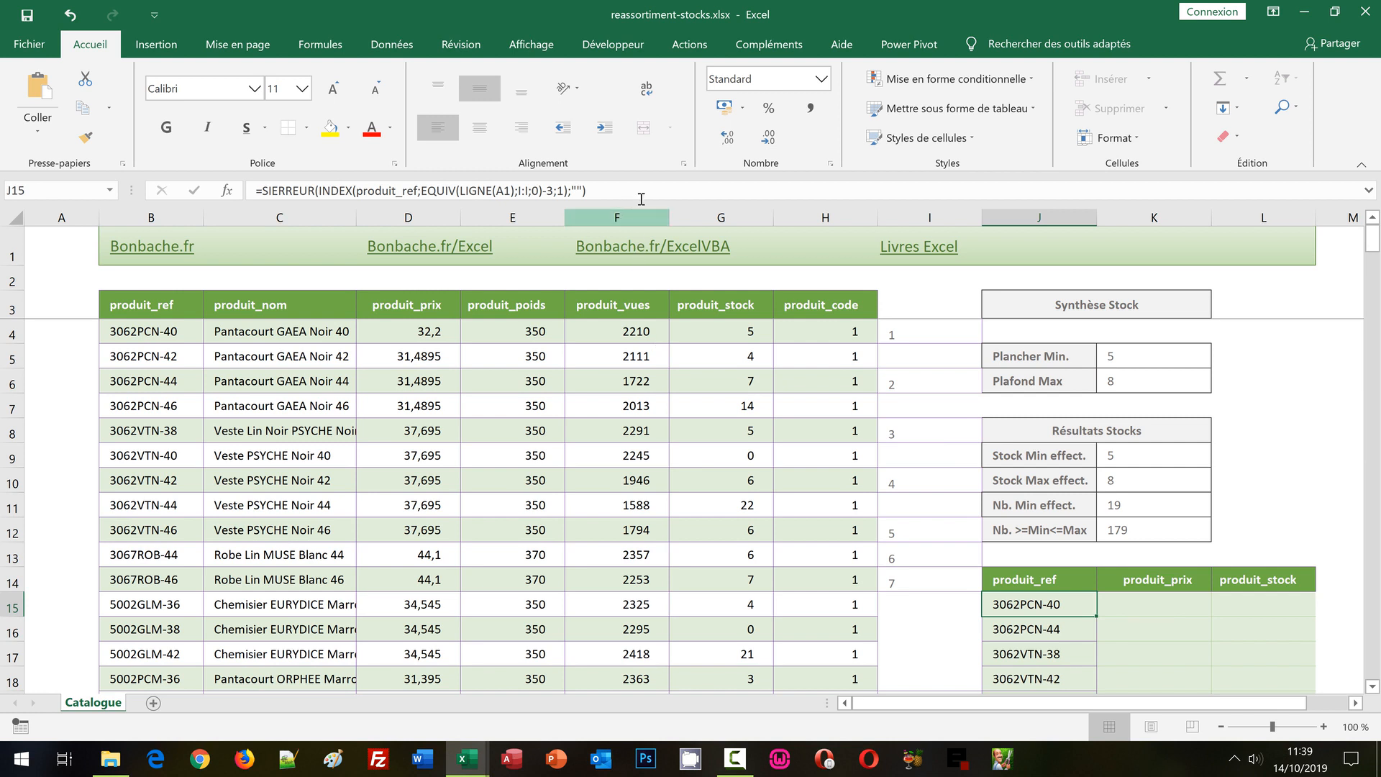
pyautogui.press('F2')
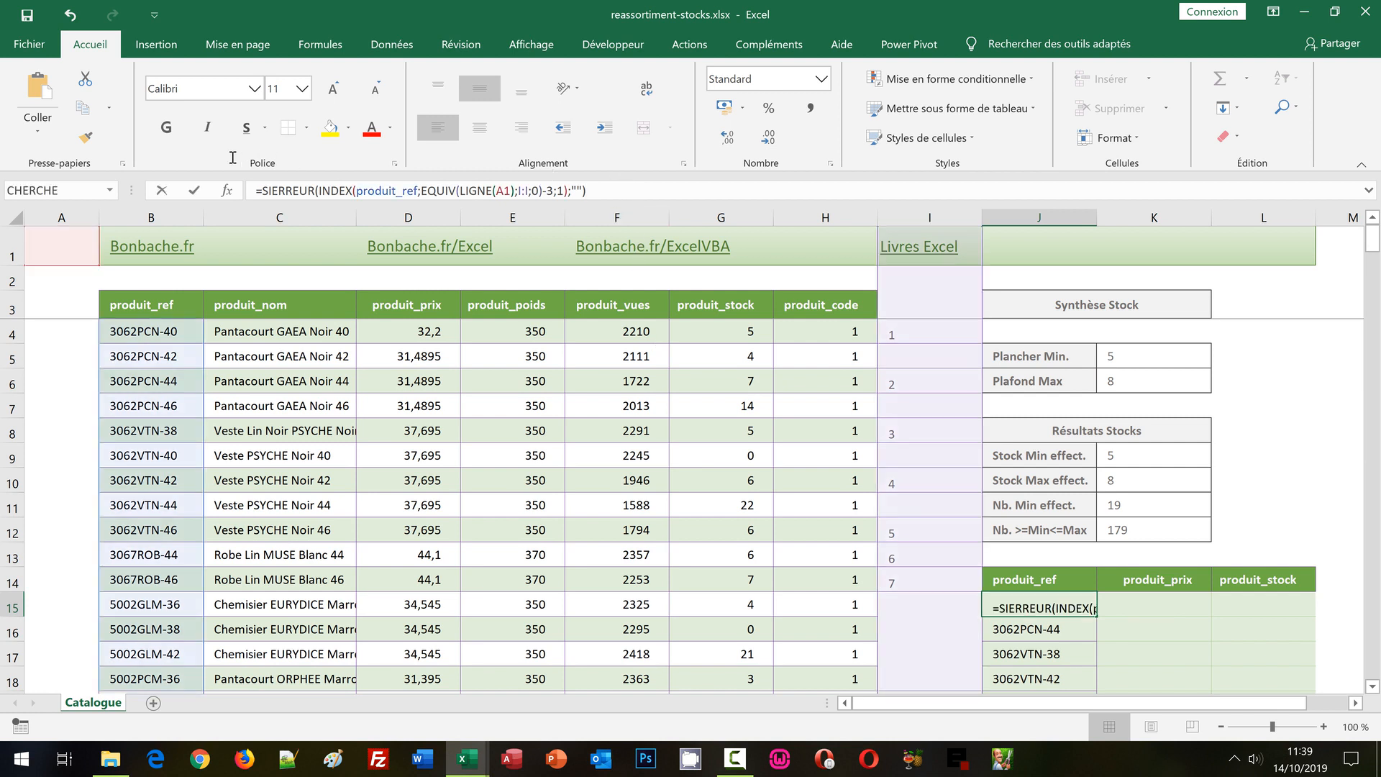
pyautogui.click(258, 192)
pyautogui.moveTo(617, 191); pyautogui.dragTo(238, 191)
pyautogui.hotkey('ctrl', 'c')
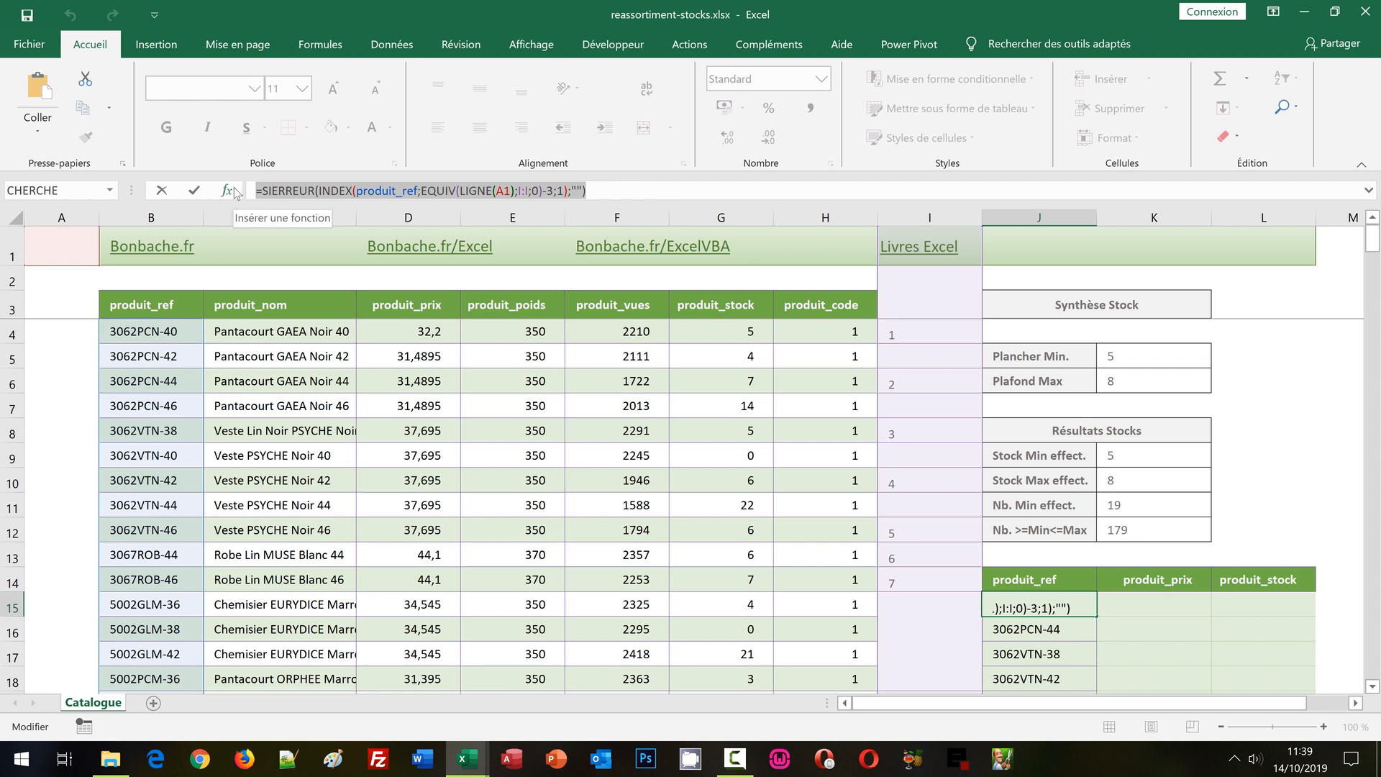
pyautogui.press('Return')
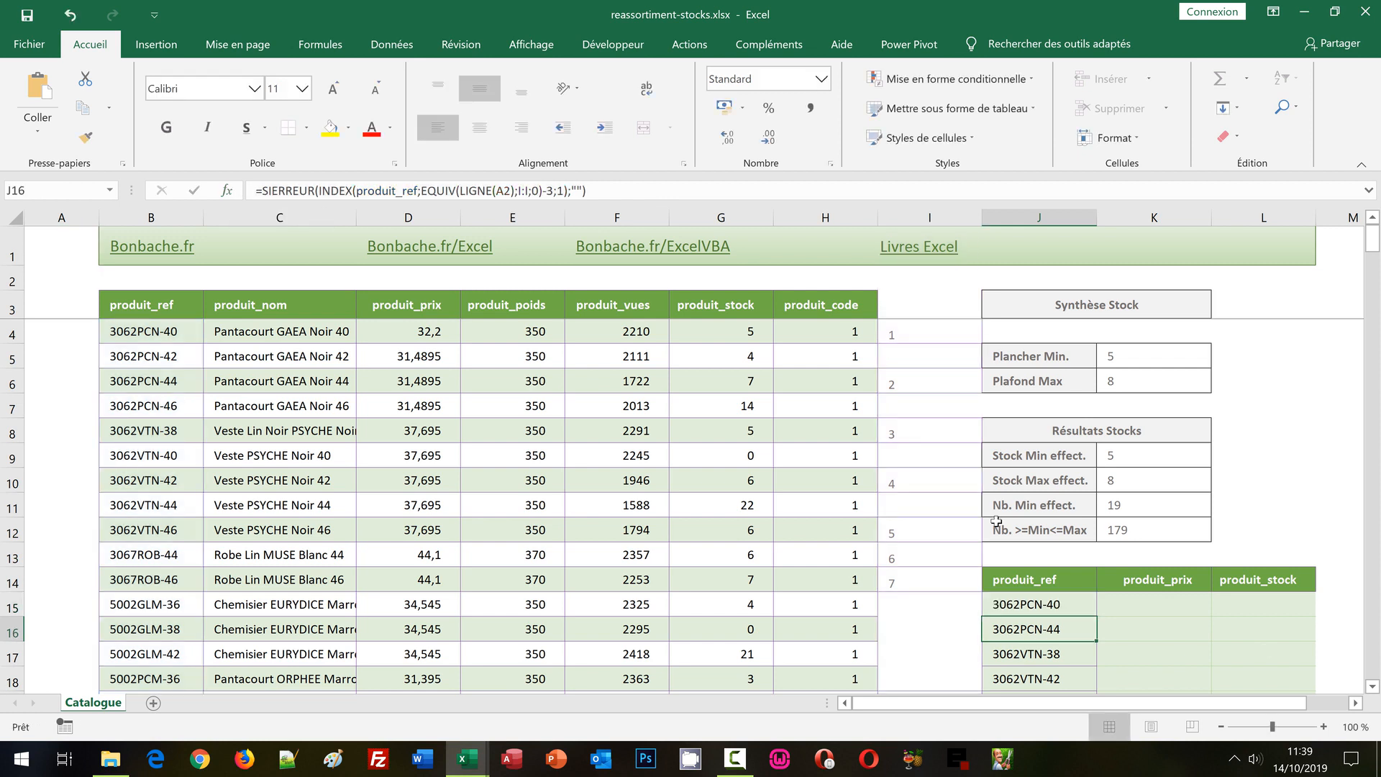
pyautogui.click(1140, 609)
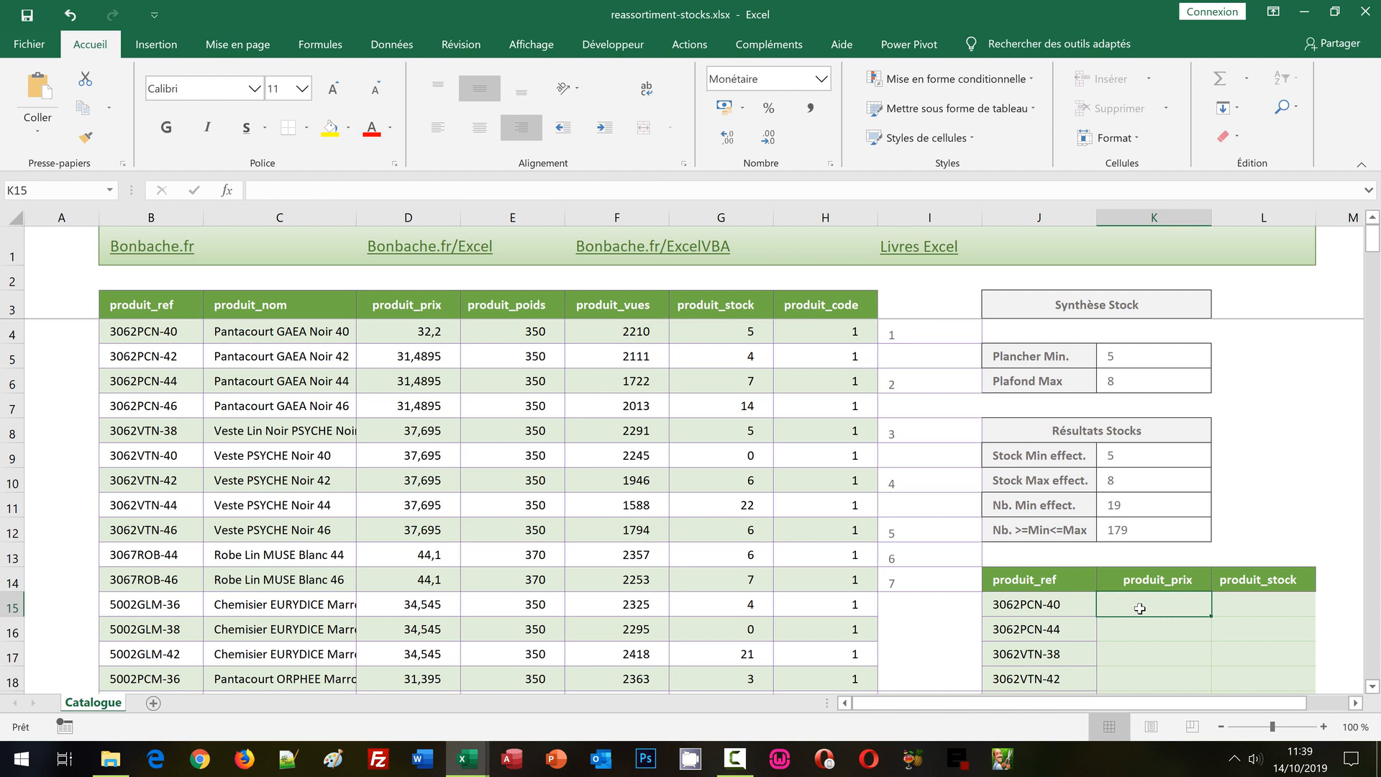
pyautogui.click(334, 187)
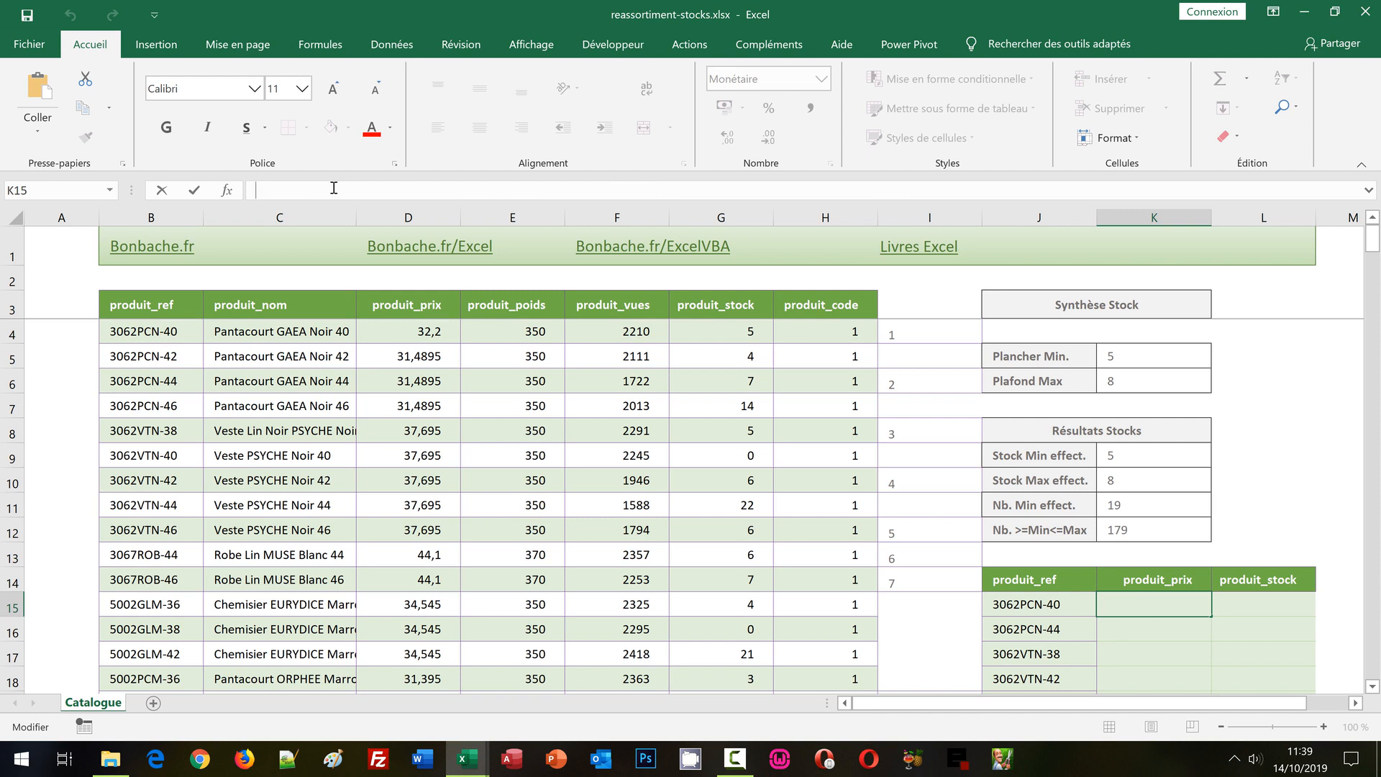
pyautogui.hotkey('ctrl', 'v')
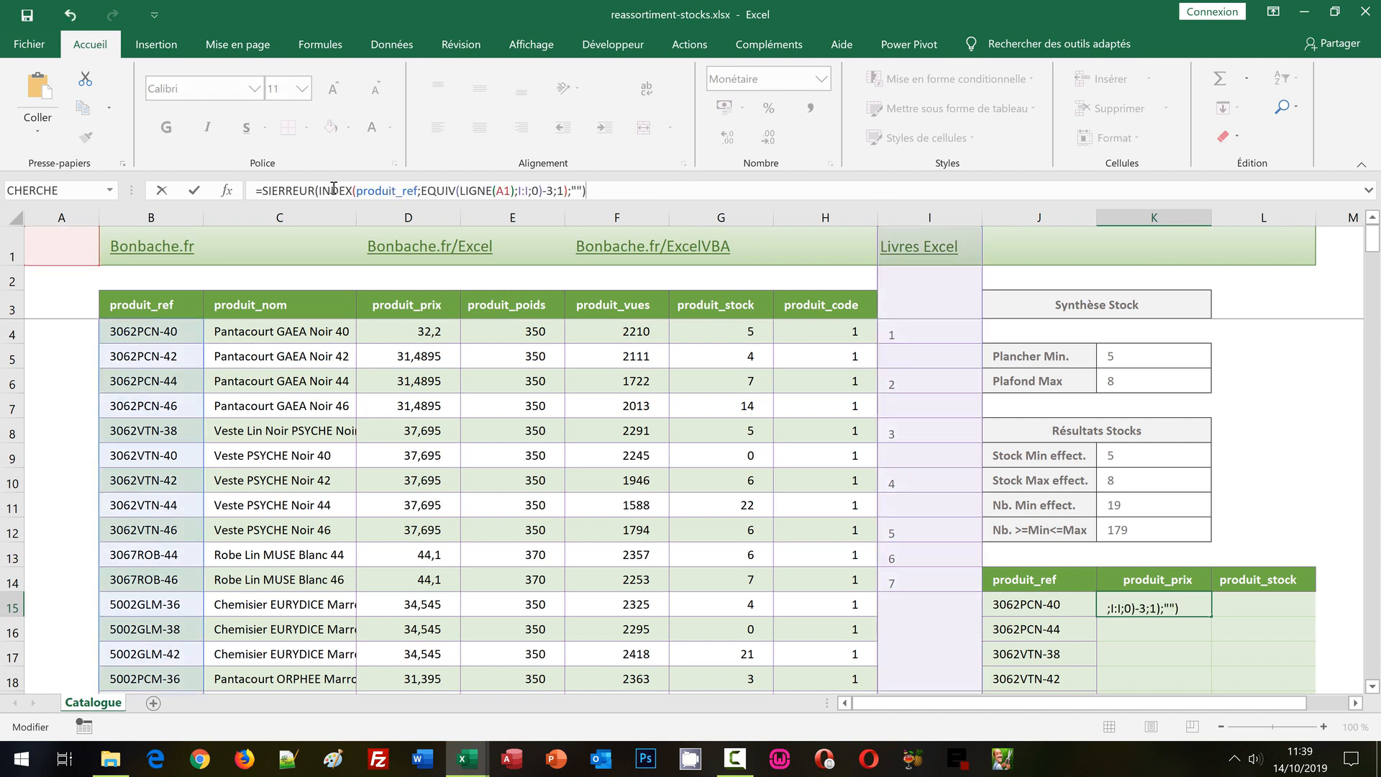
# Change Index's range in the K15 formula to produit_prix, then copy the validated formula down the extraction table's price column.
pyautogui.click(402, 191)
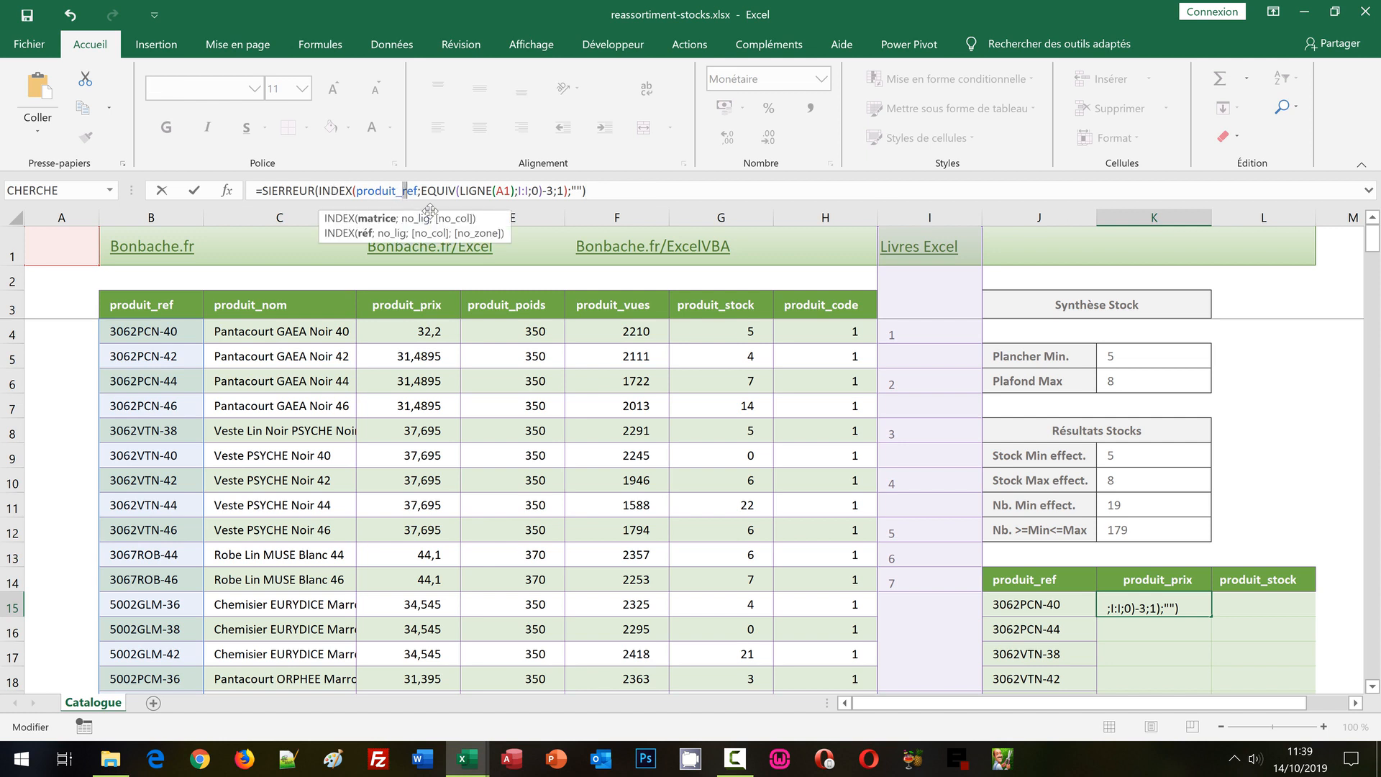
pyautogui.press('Delete')
pyautogui.press('Delete')
pyautogui.press('Delete')
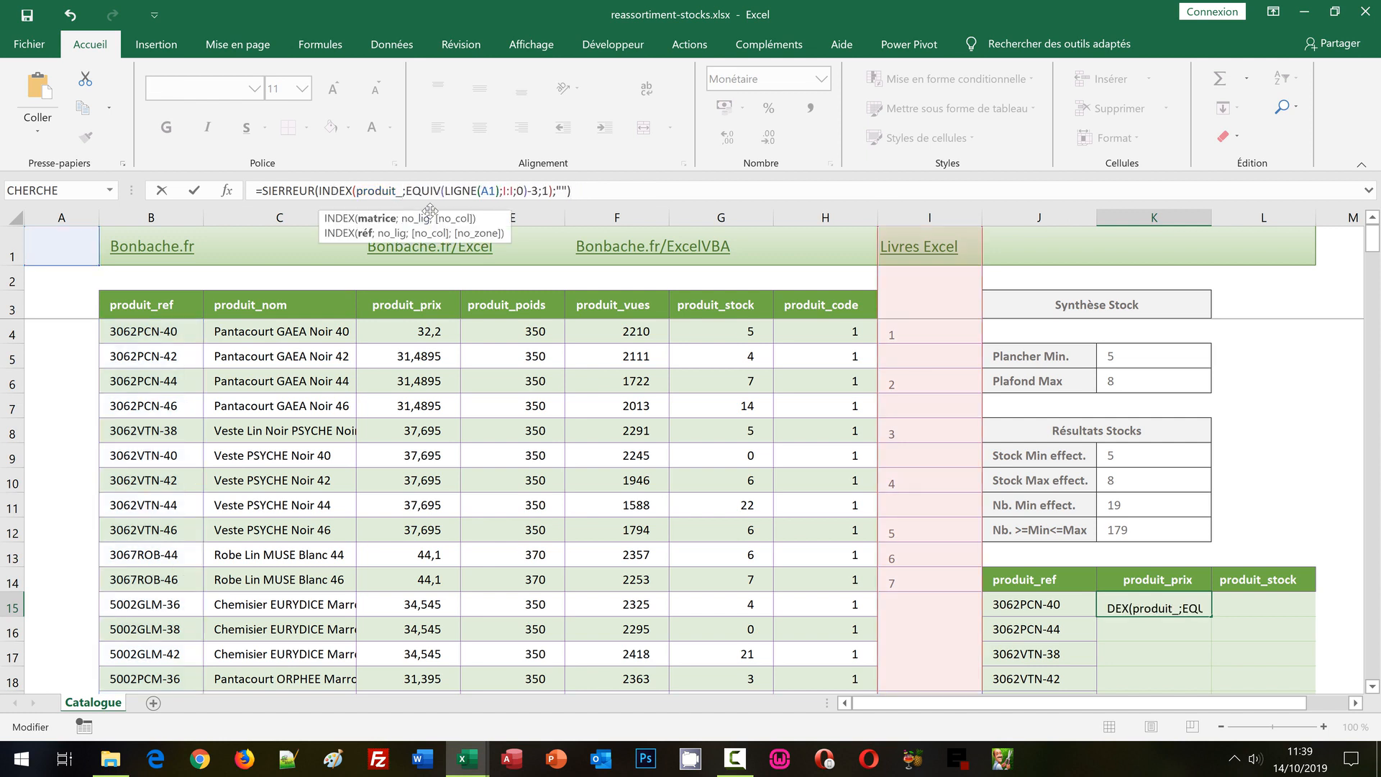
pyautogui.write('prix')
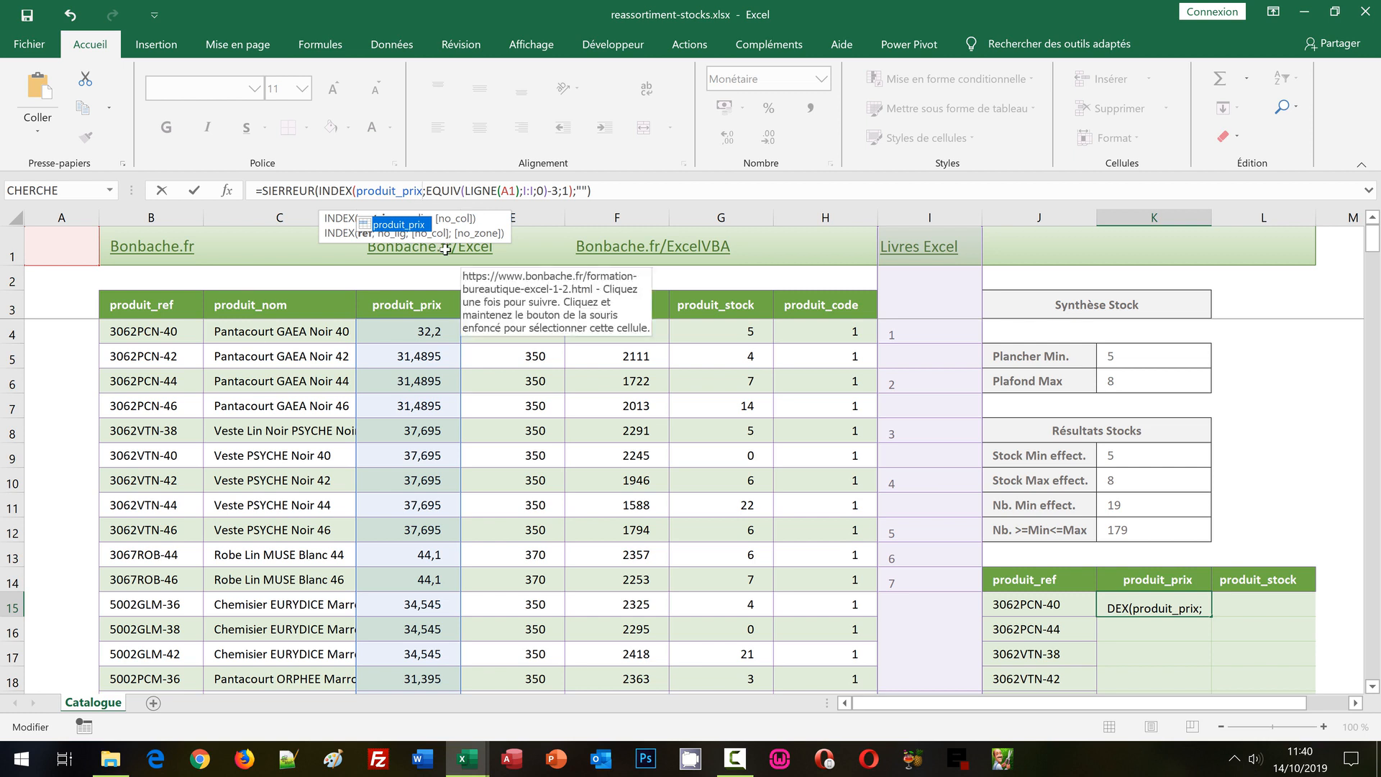
pyautogui.hotkey('ctrl', 'Return')
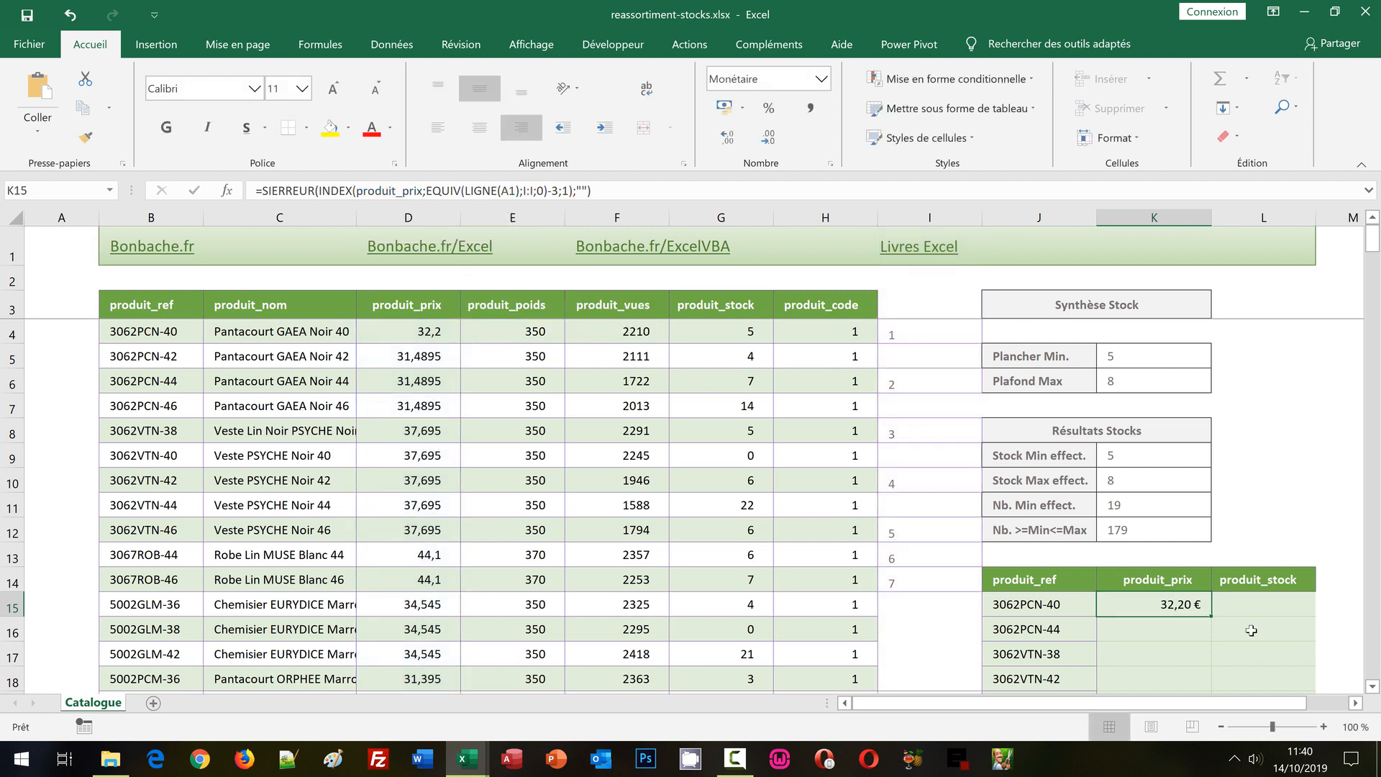
pyautogui.doubleClick(1211, 617)
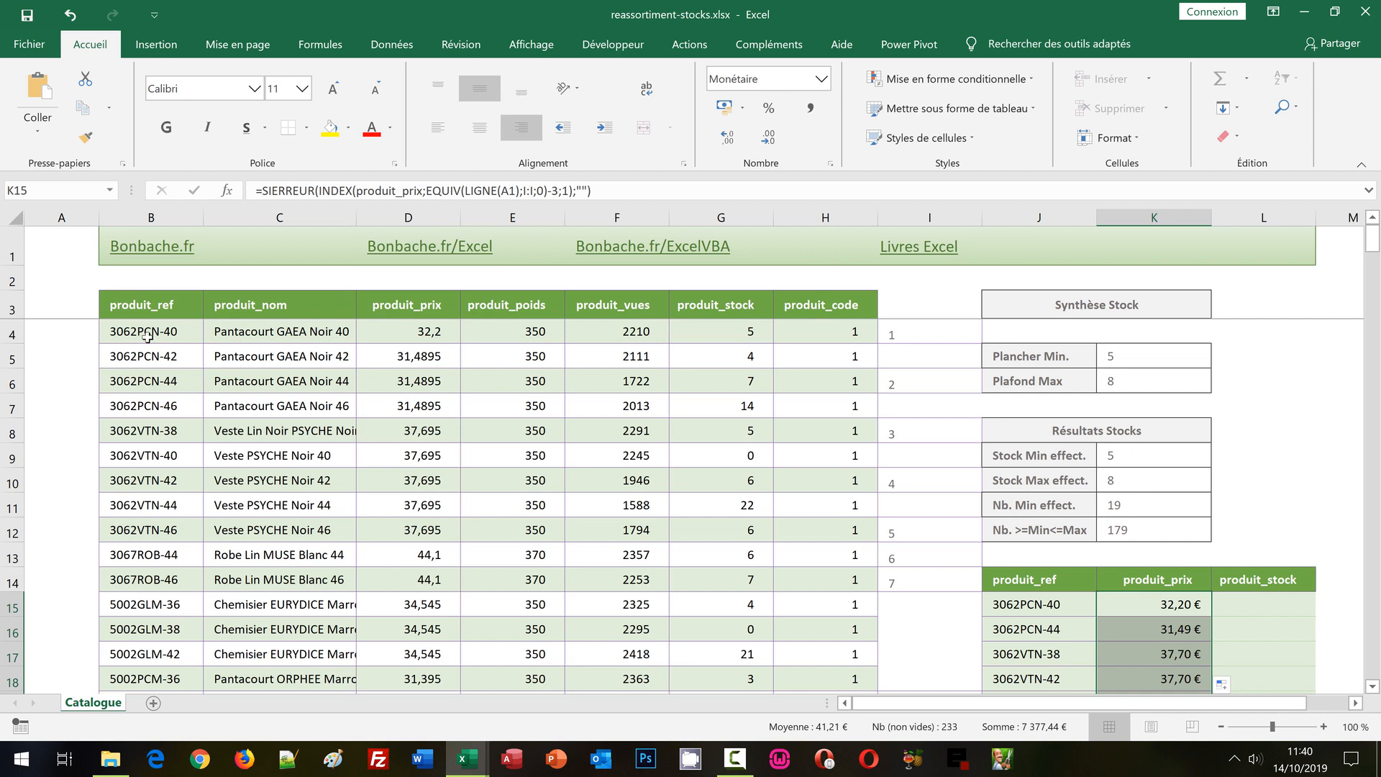
# Paste the copied J15 formula text into L15 under produit_stock.
pyautogui.click(1264, 605)
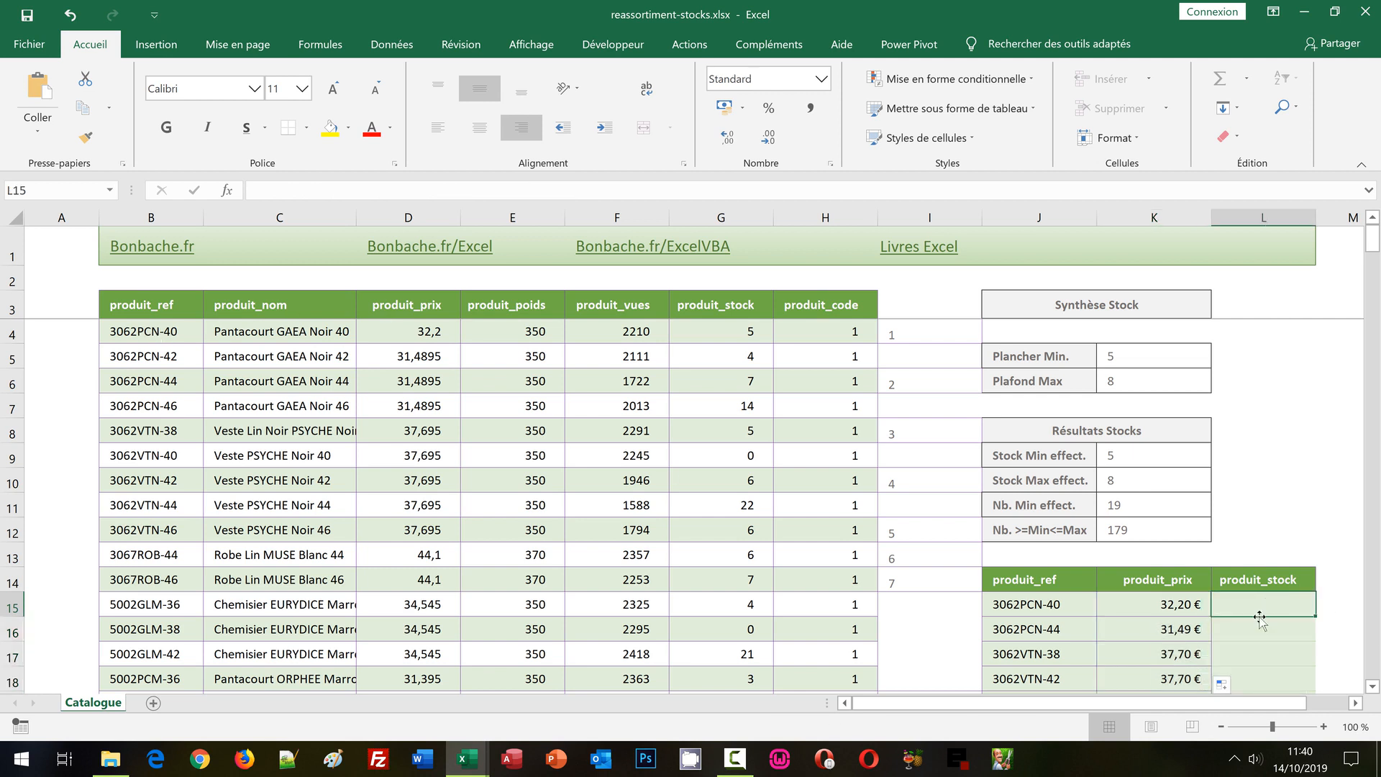
pyautogui.click(262, 192)
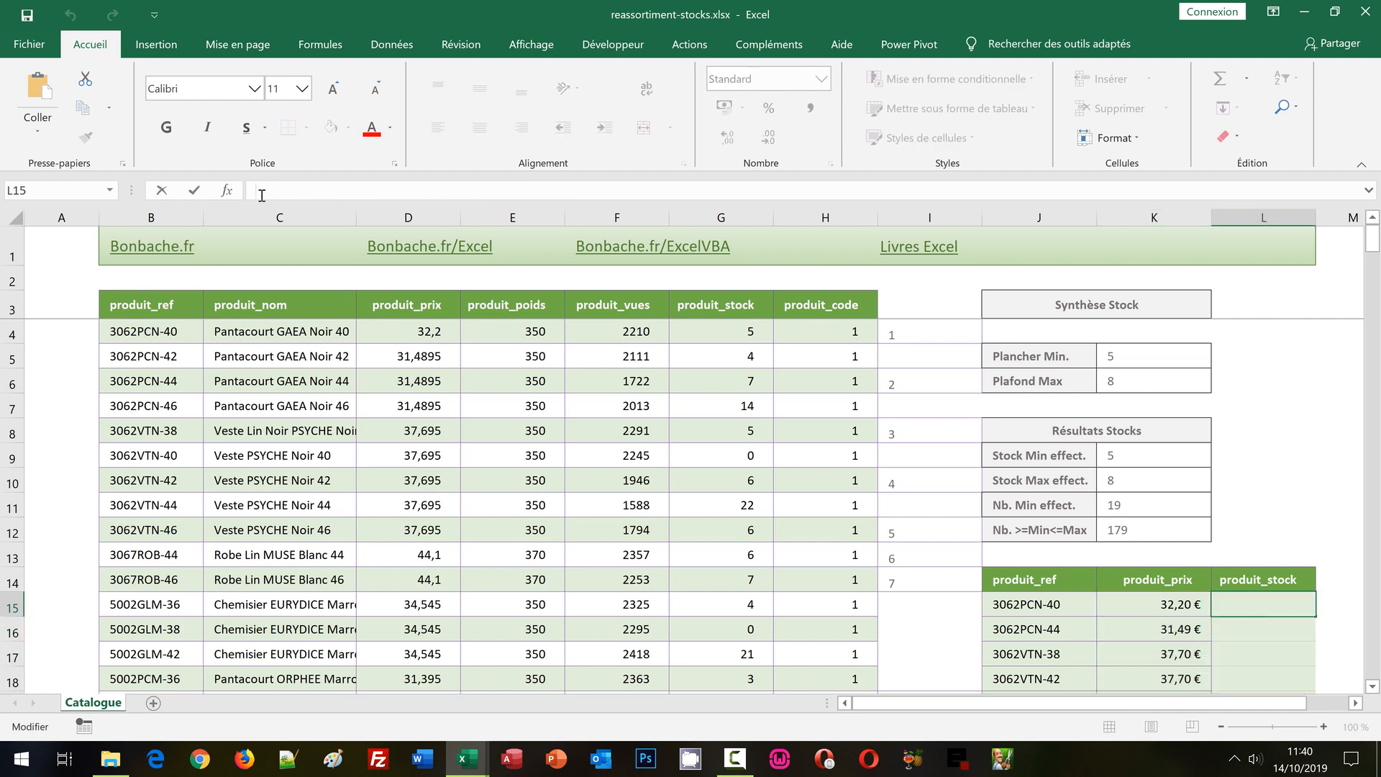
pyautogui.write('=SIERREUR(INDEX(produit_ref;EQUIV(LIGNE(A1);I:I;0)-3;1);"")')
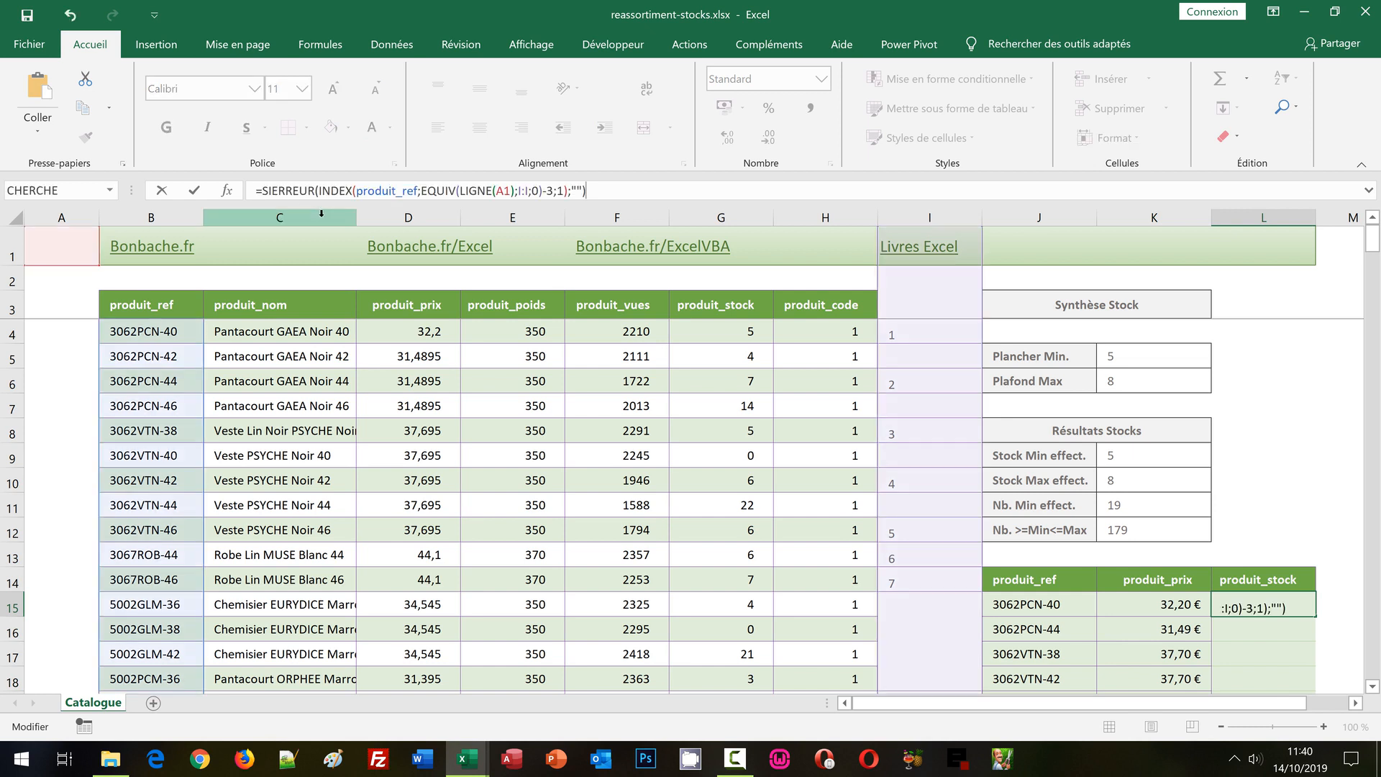
# Change Index's range in the L15 formula to produit_stock, then copy the validated formula down the extraction table's stock column.
pyautogui.click(405, 191)
pyautogui.press('BackSpace')
pyautogui.press('BackSpace')
pyautogui.press('BackSpace')
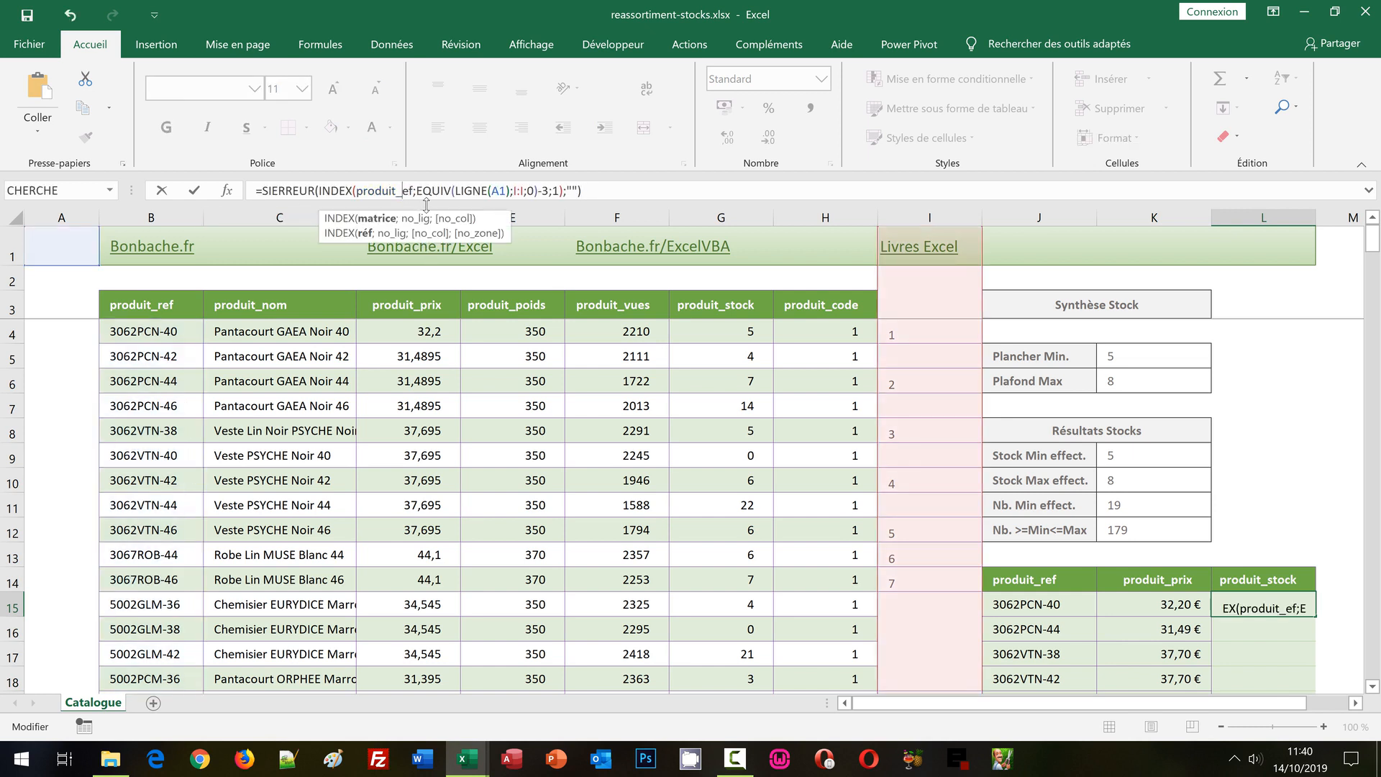
pyautogui.write('stock')
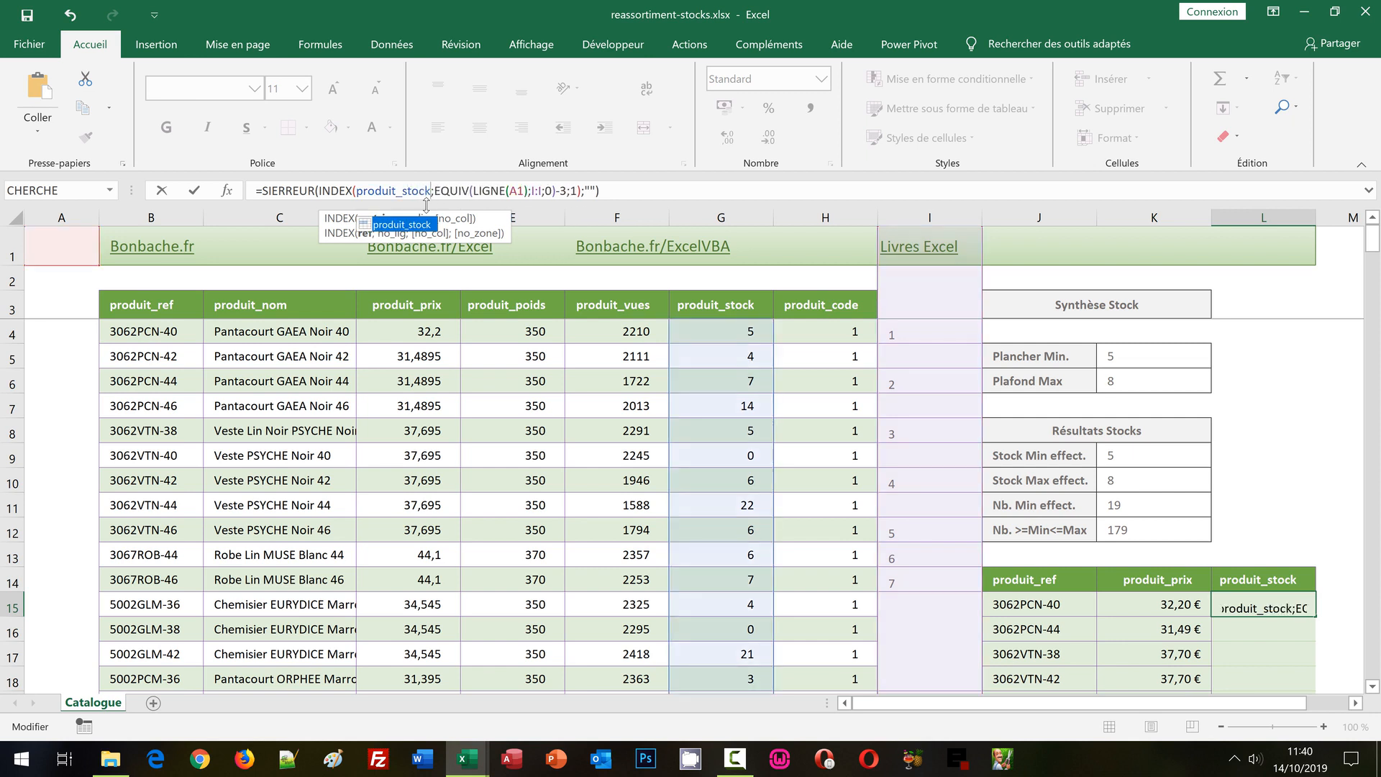
pyautogui.hotkey('ctrl', 'Return')
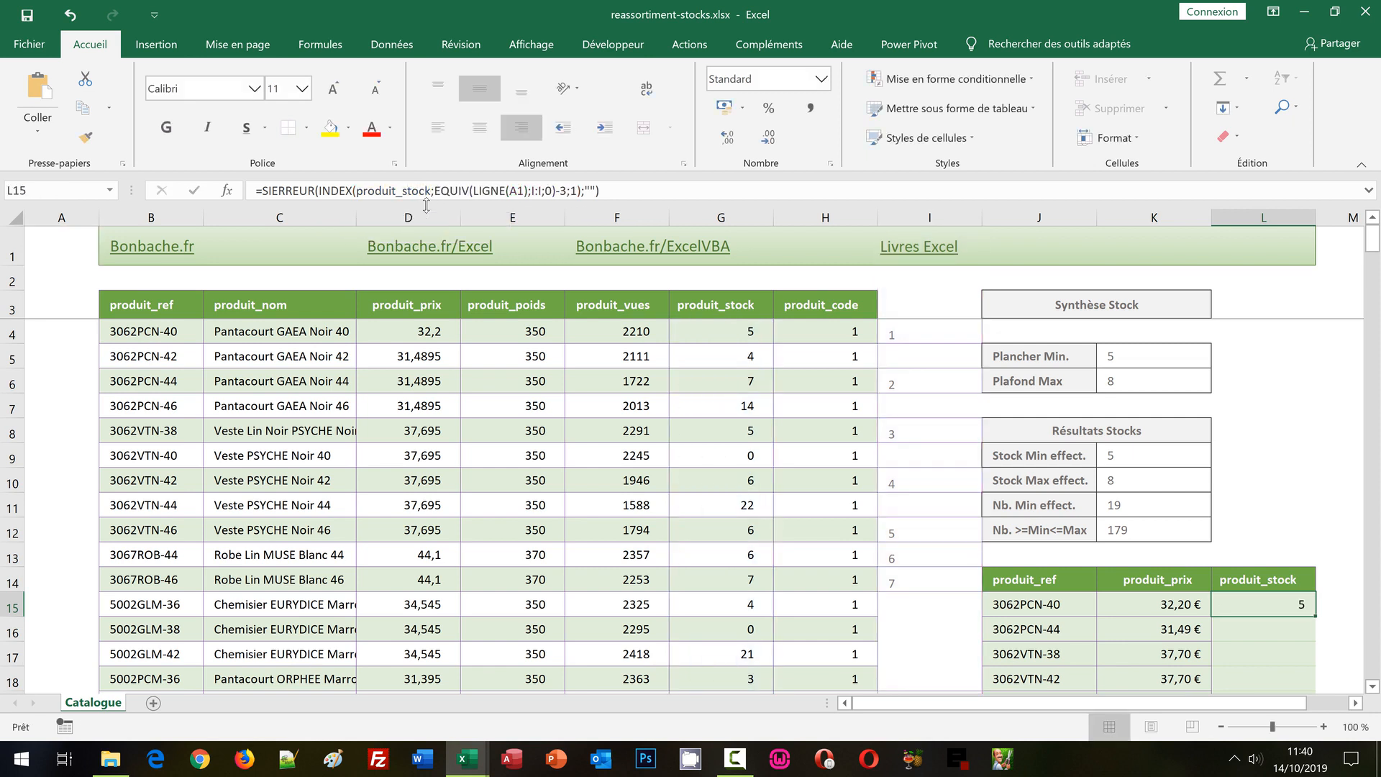
pyautogui.doubleClick(1316, 616)
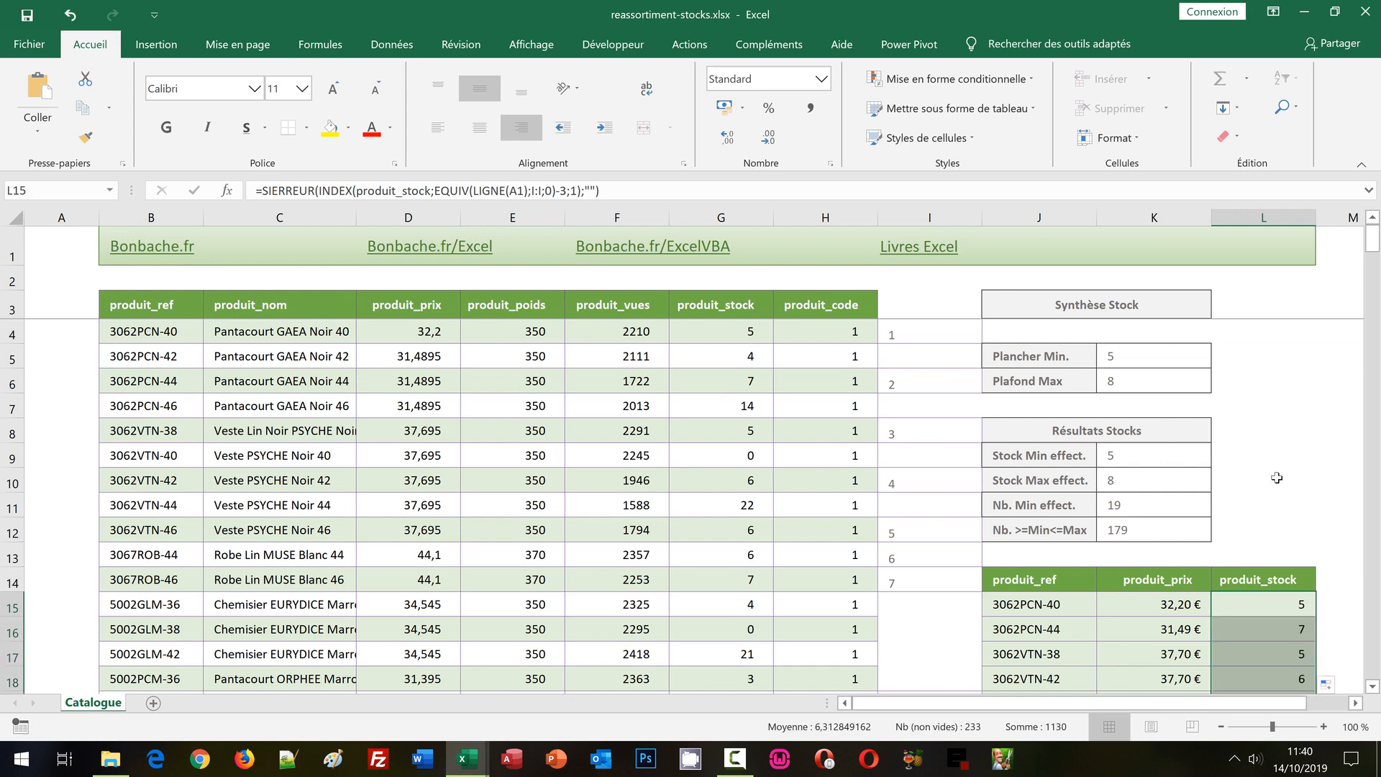
pyautogui.scroll(-1, 1274, 489)
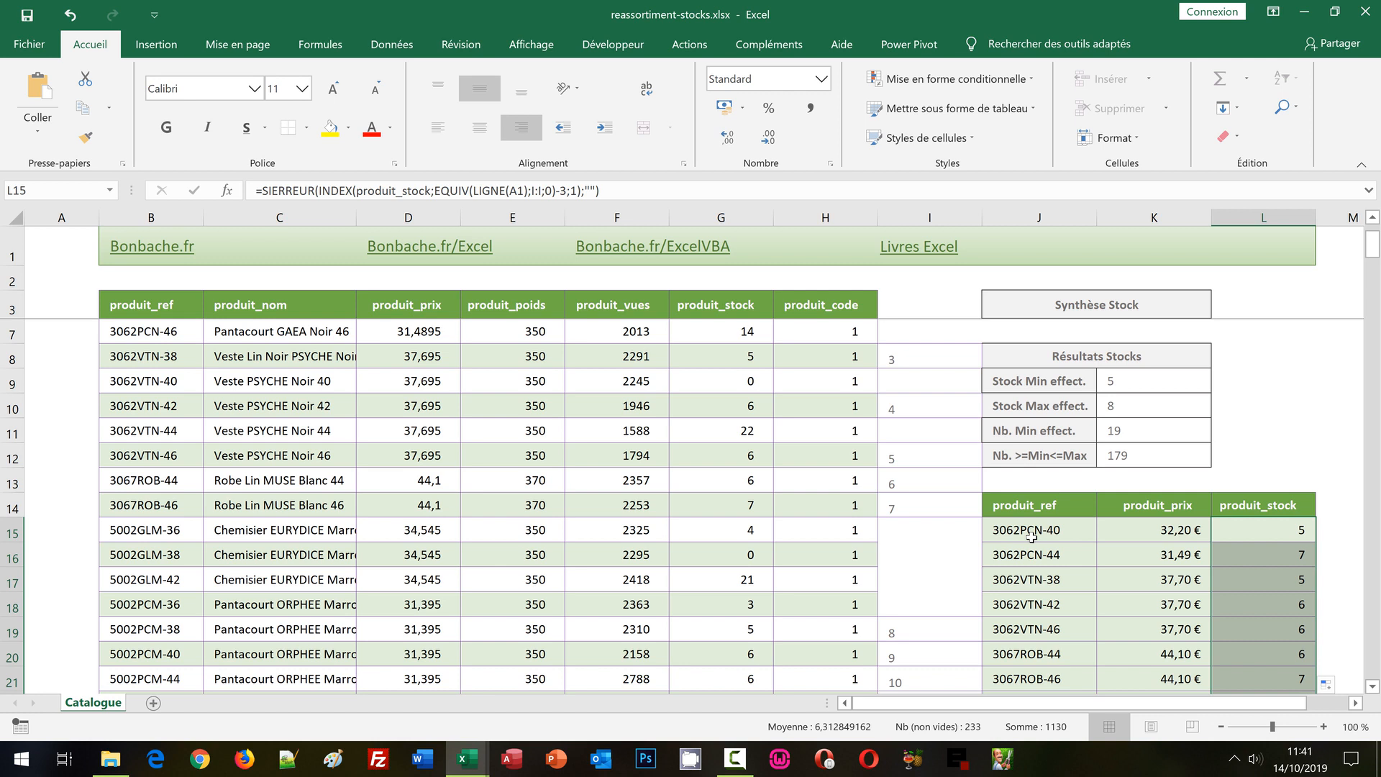
# Insert the lien_hypertexte function inside SiErreur, ahead of the Index expression, in the J15 formula.
pyautogui.click(1022, 526)
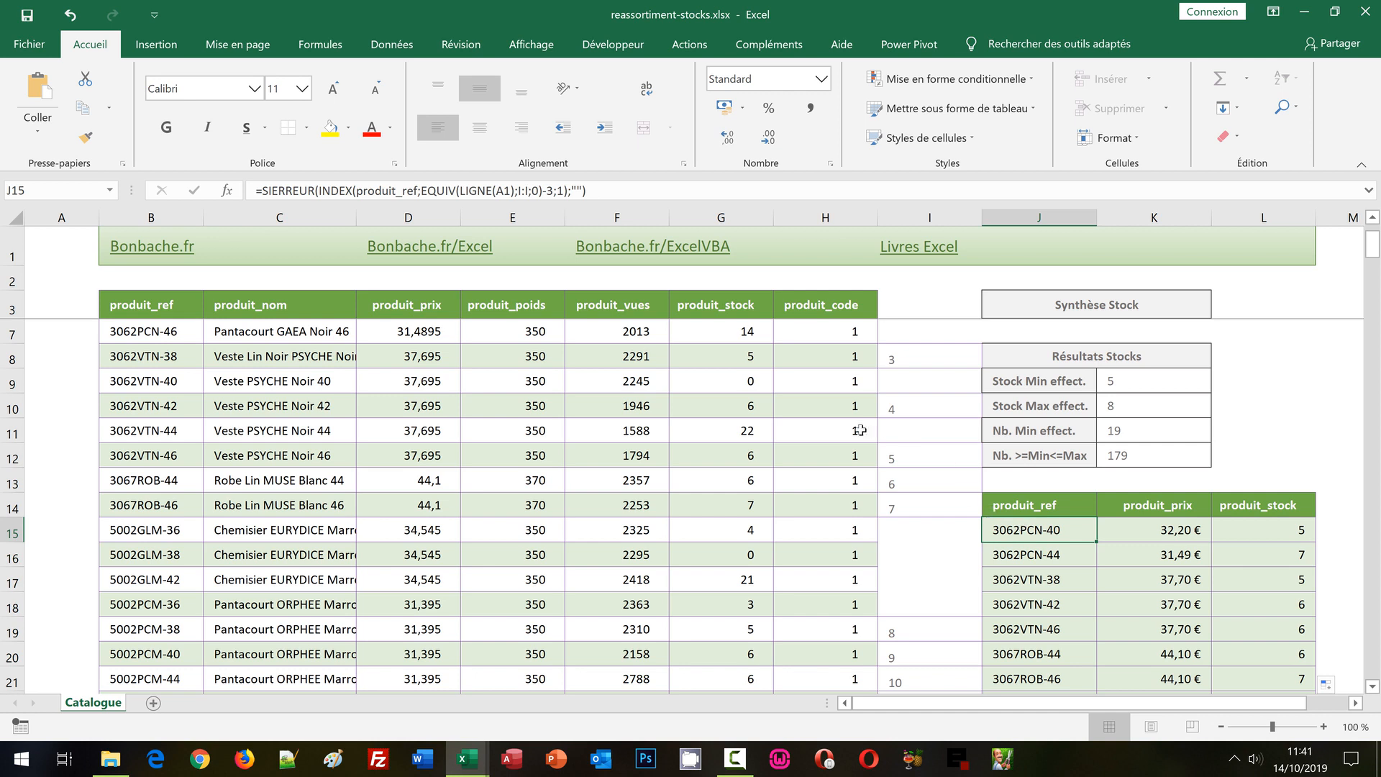
pyautogui.click(322, 191)
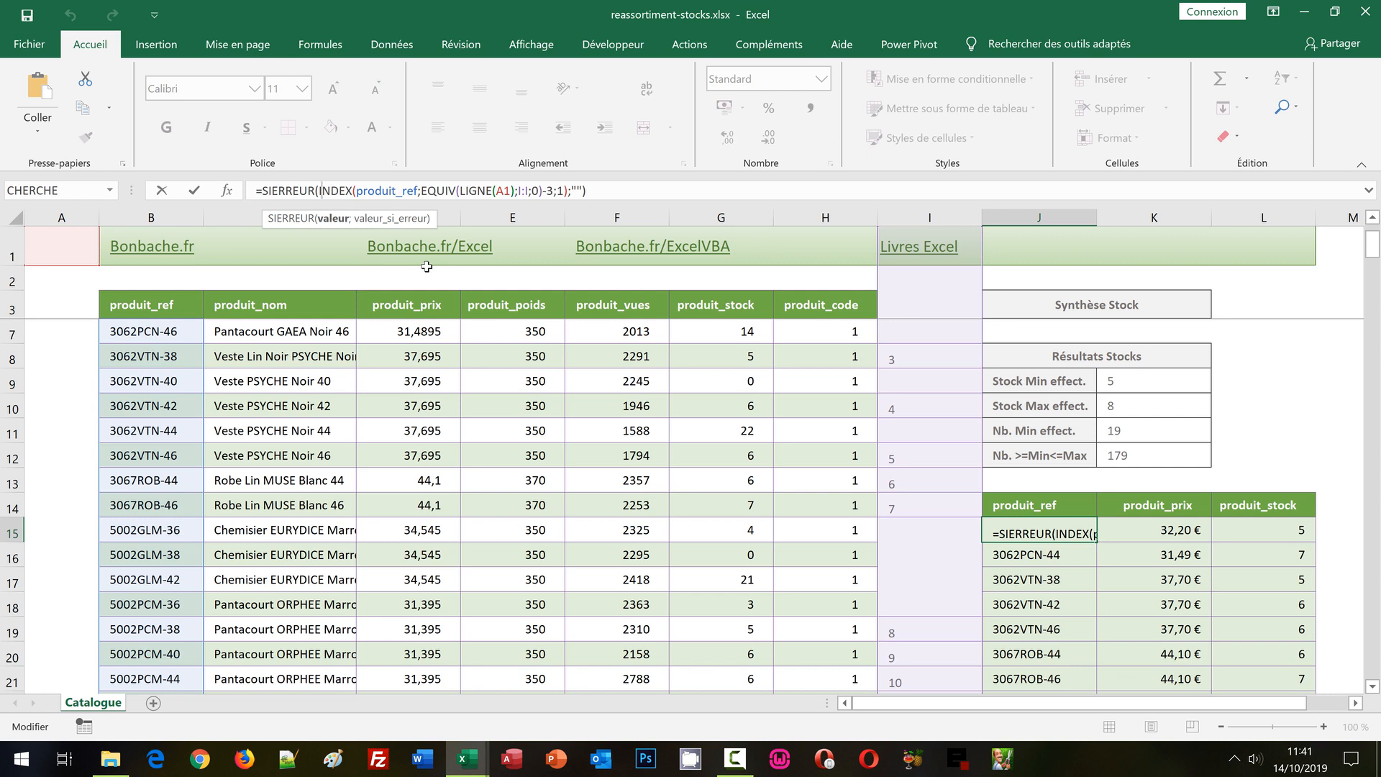
pyautogui.write('lien_')
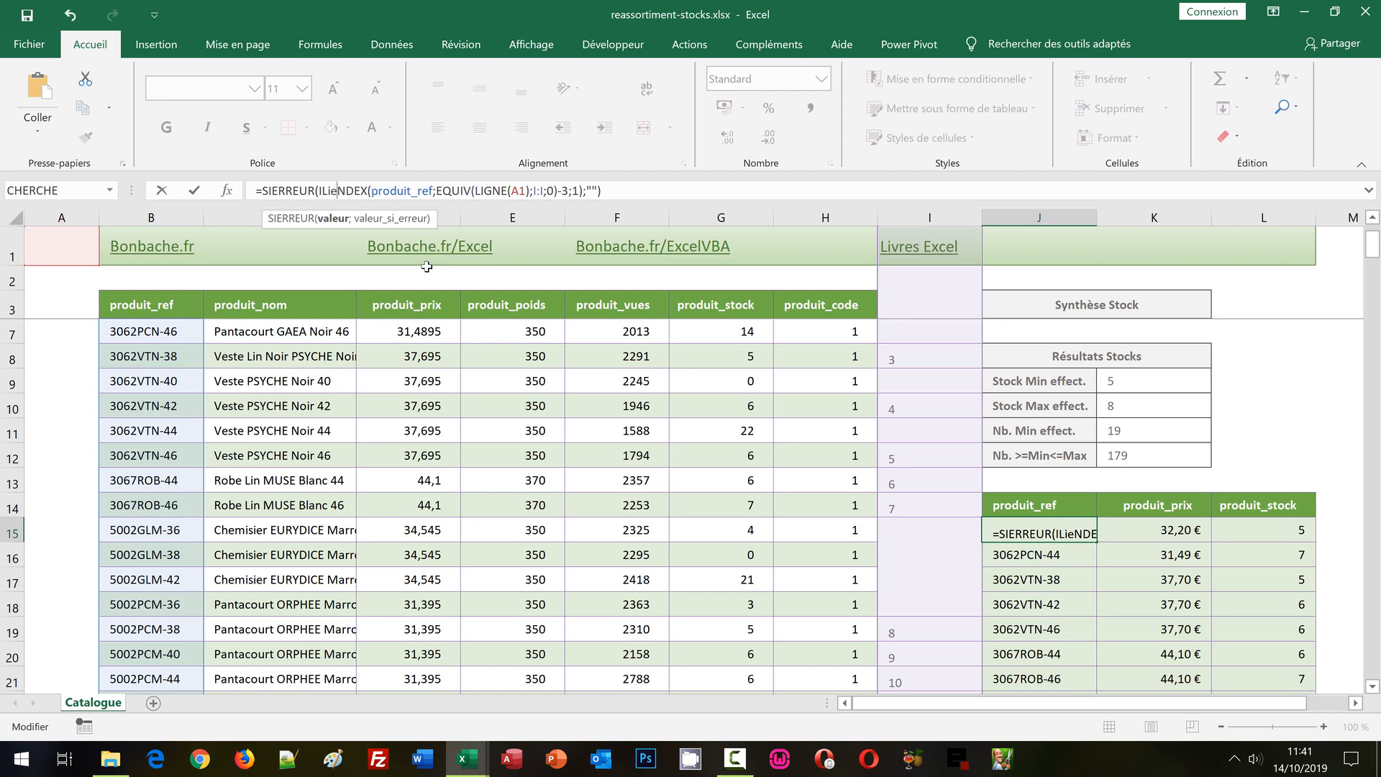
pyautogui.write('hy')
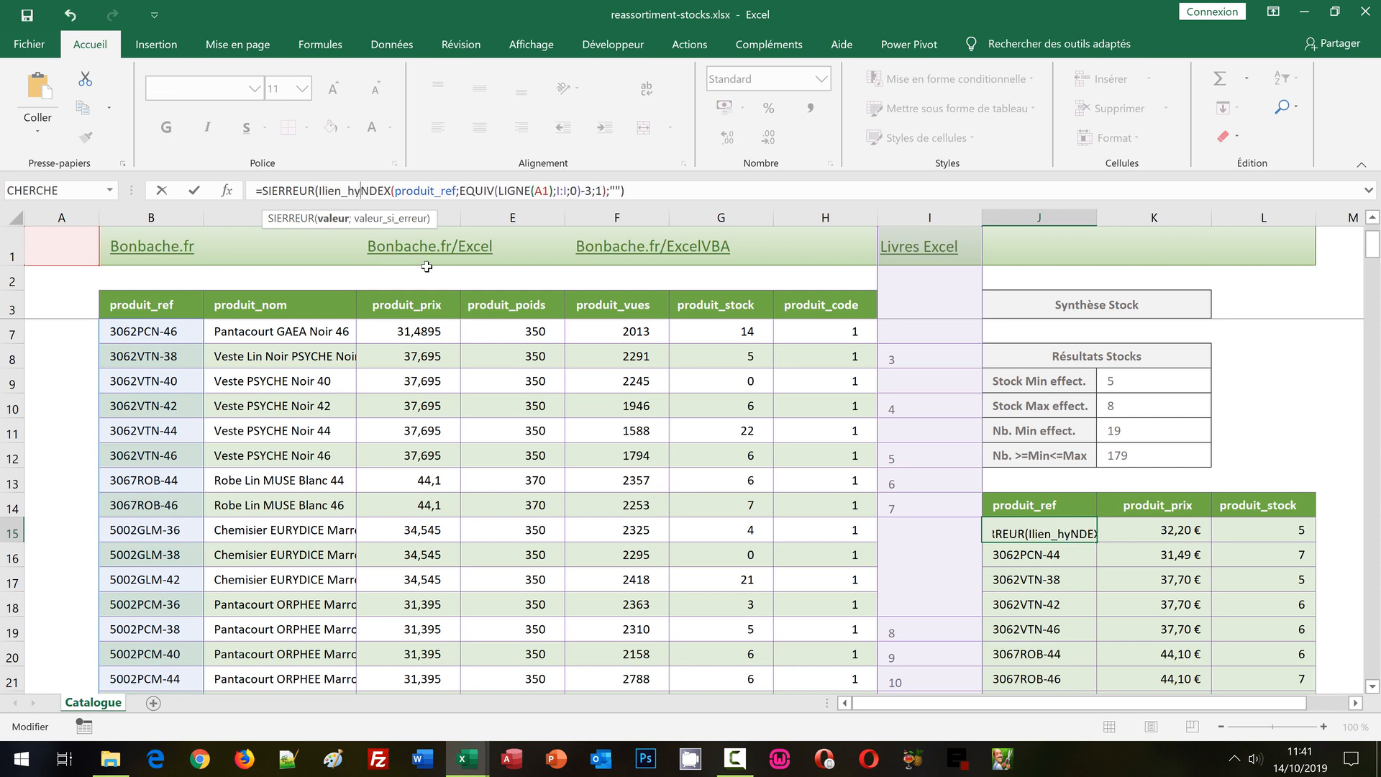
pyautogui.write('pertexte')
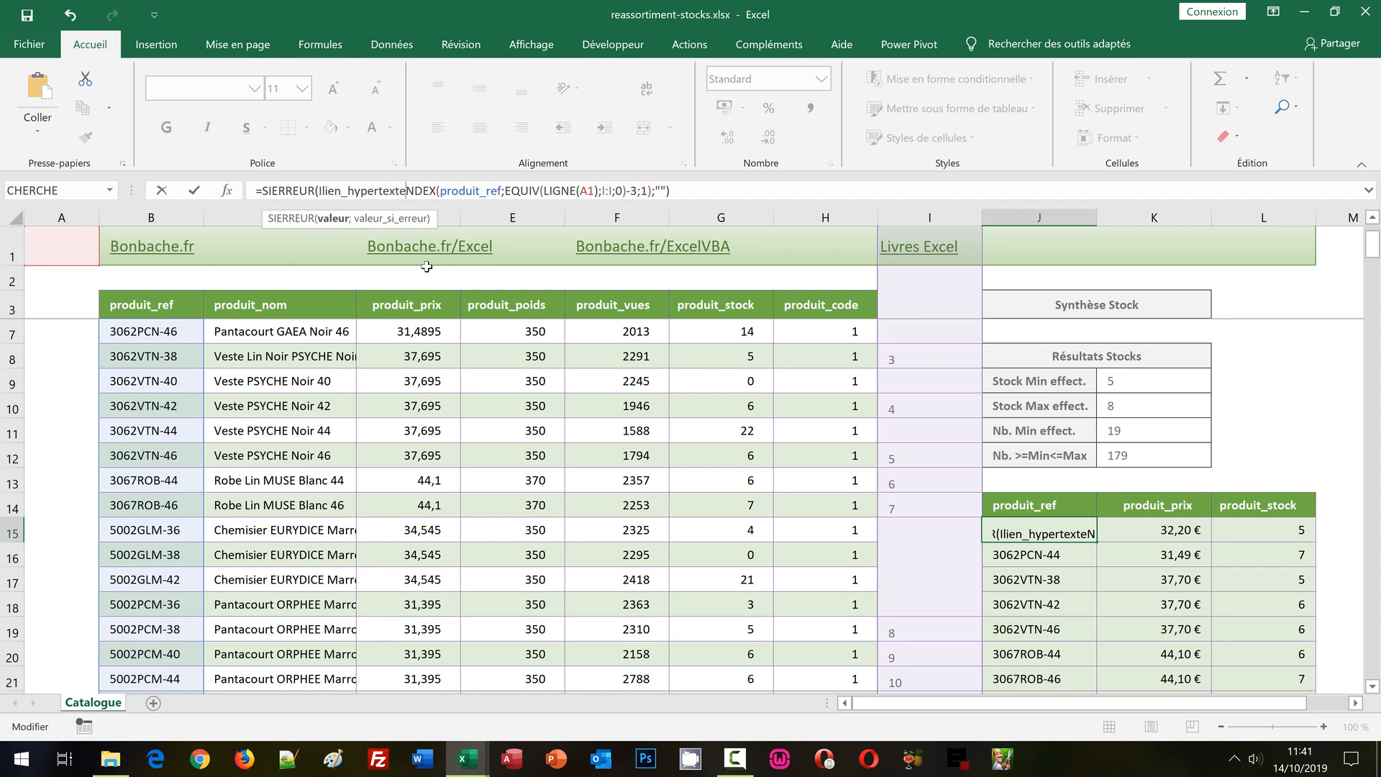
pyautogui.write('(')
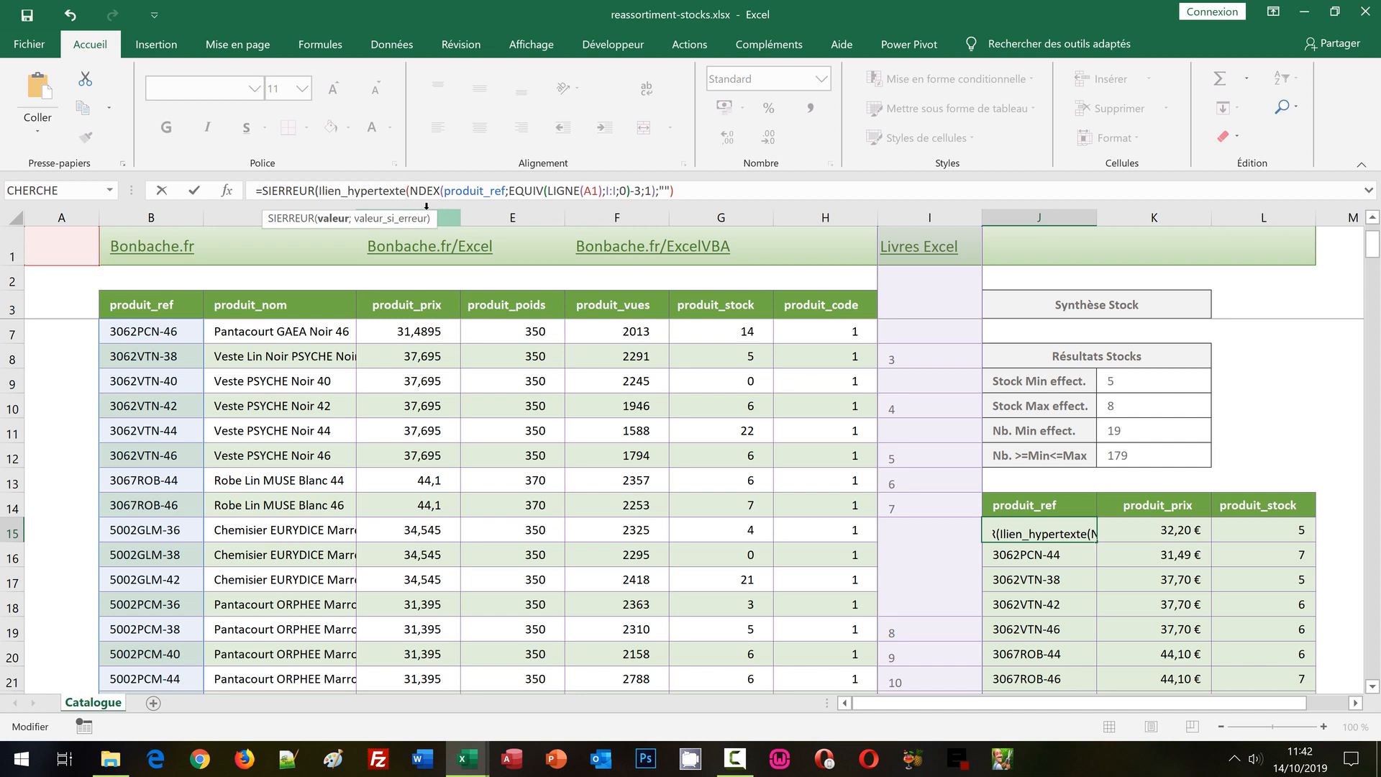
# Begin the link location in J15 with "#" & and remove the stray I in front of lien_hypertexte.
pyautogui.press('BackSpace')
pyautogui.write('(')
pyautogui.write('#')
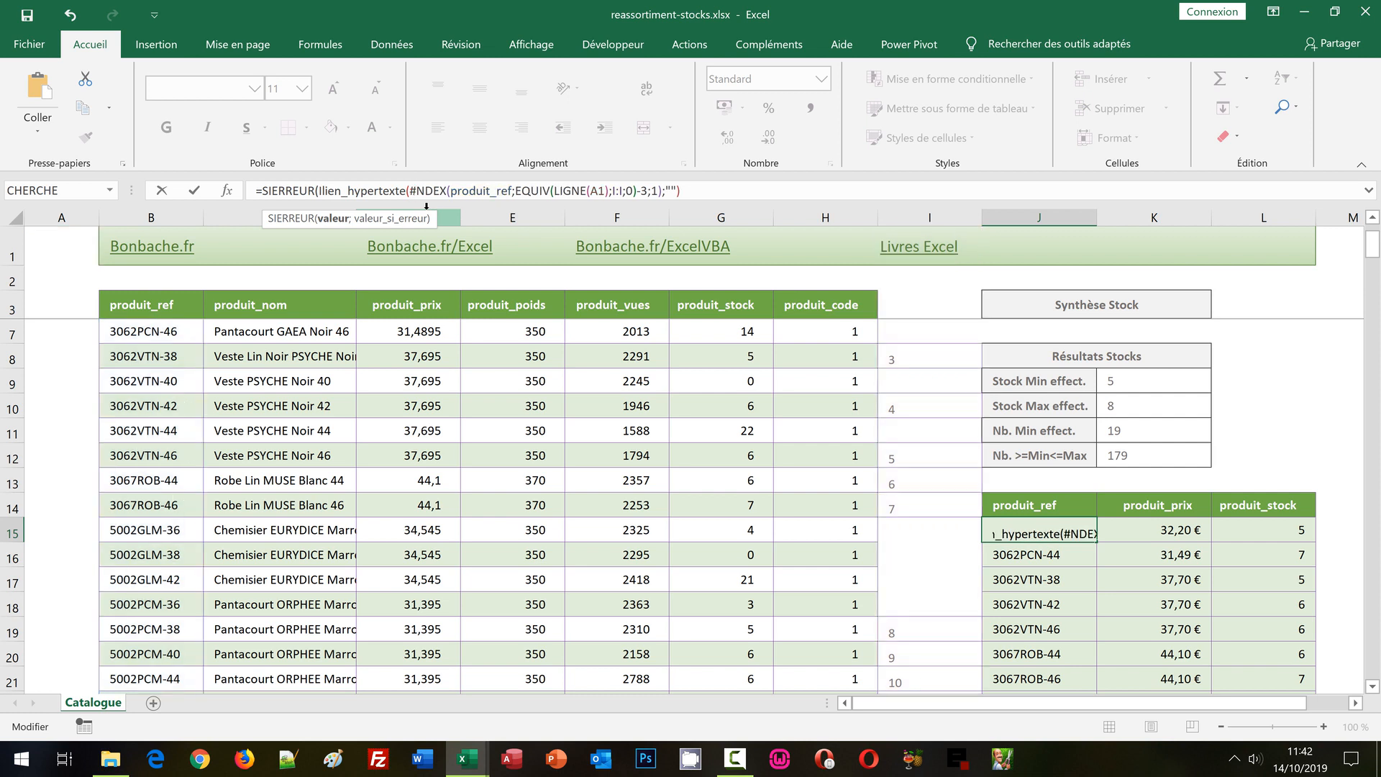
pyautogui.press('BackSpace')
pyautogui.write('"')
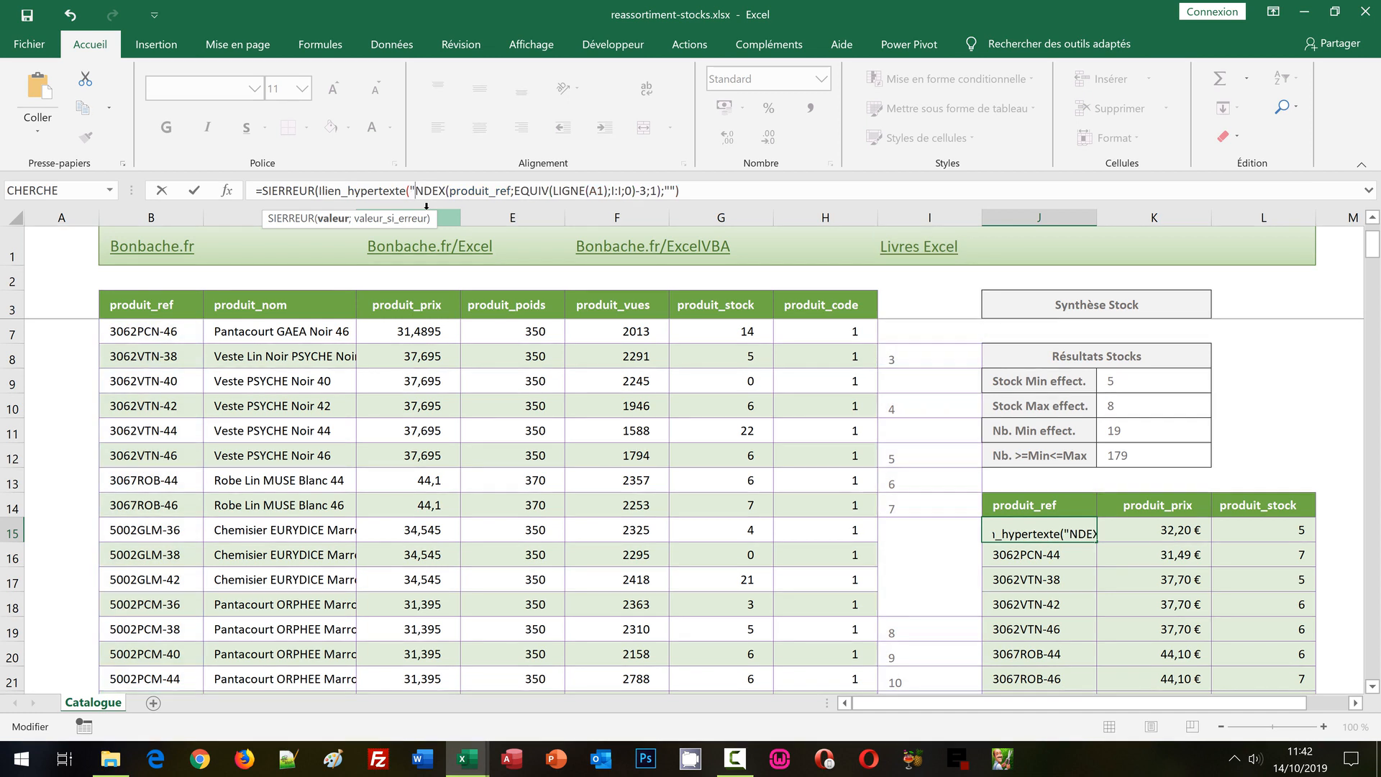
pyautogui.write('#"')
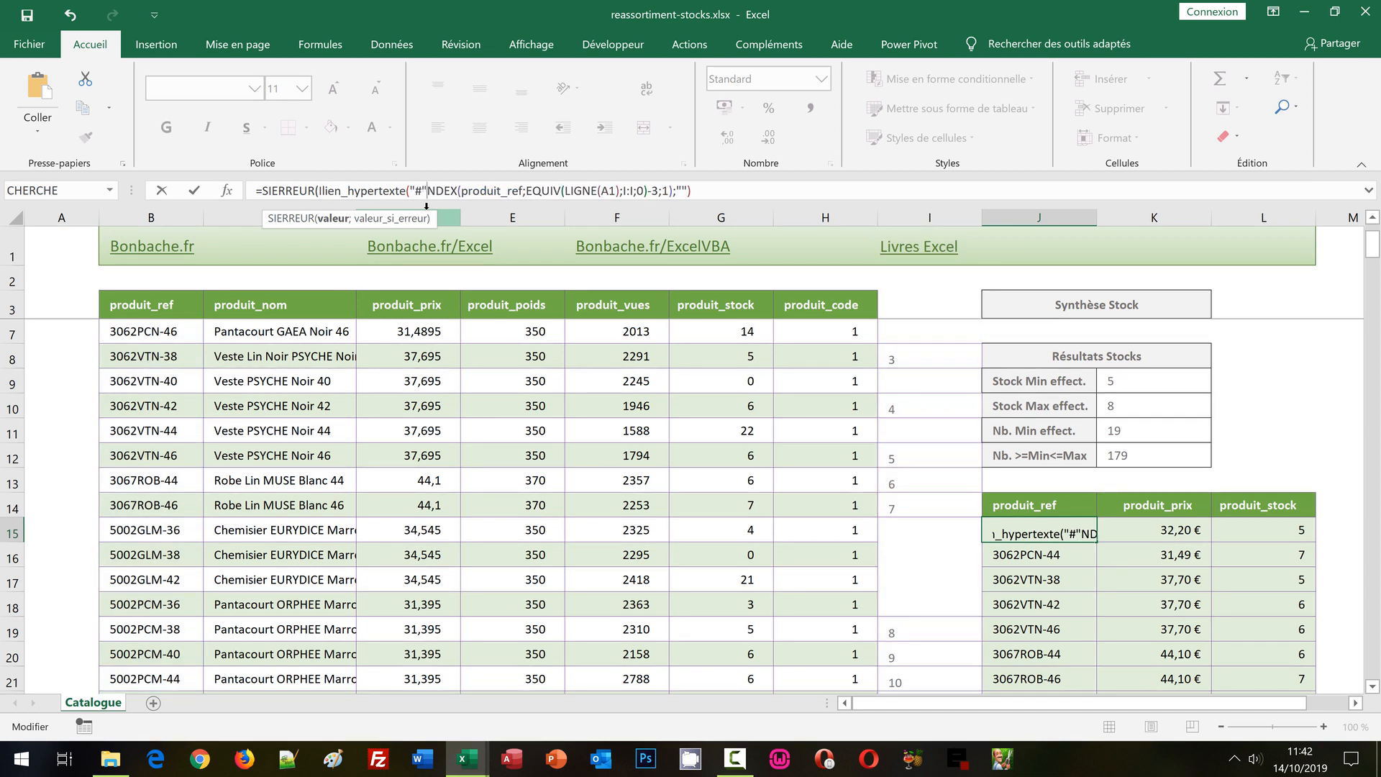
pyautogui.write(' &')
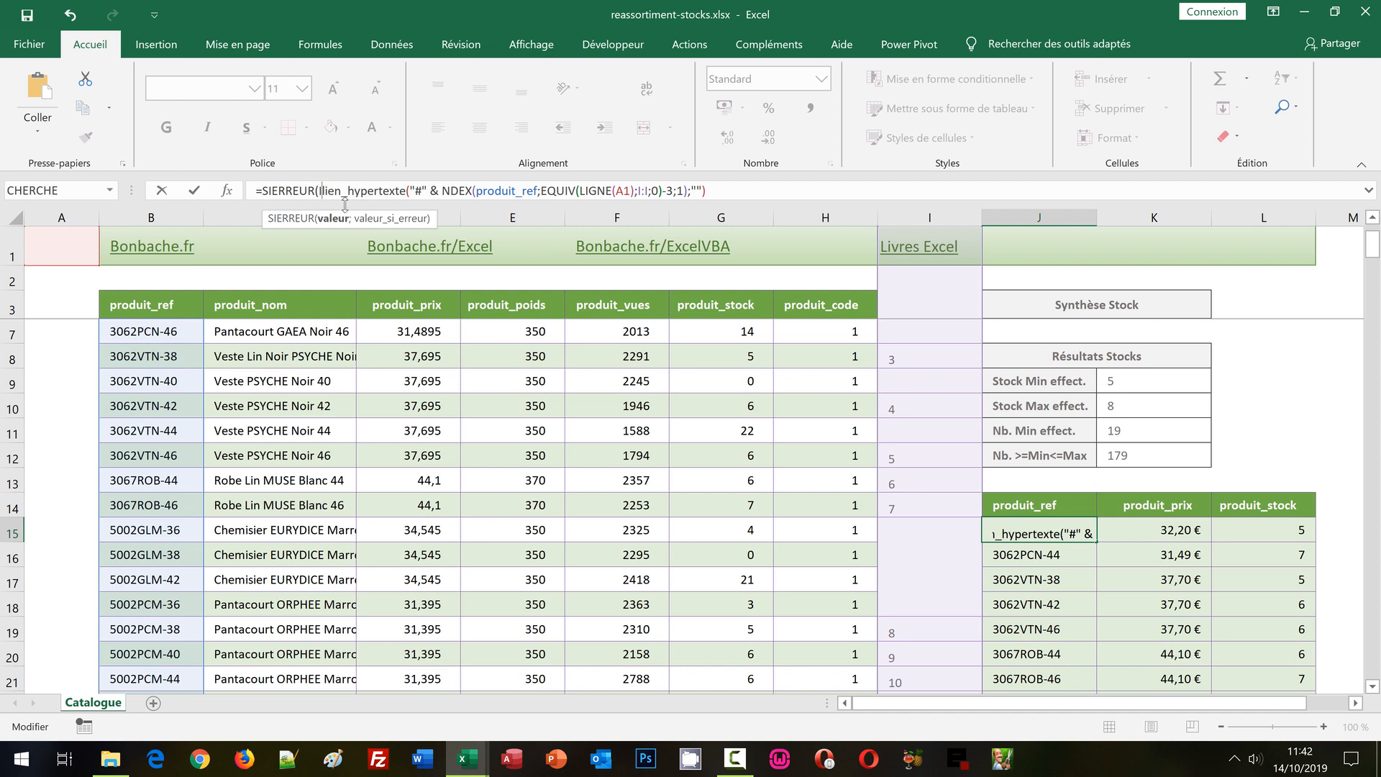
pyautogui.press('BackSpace')
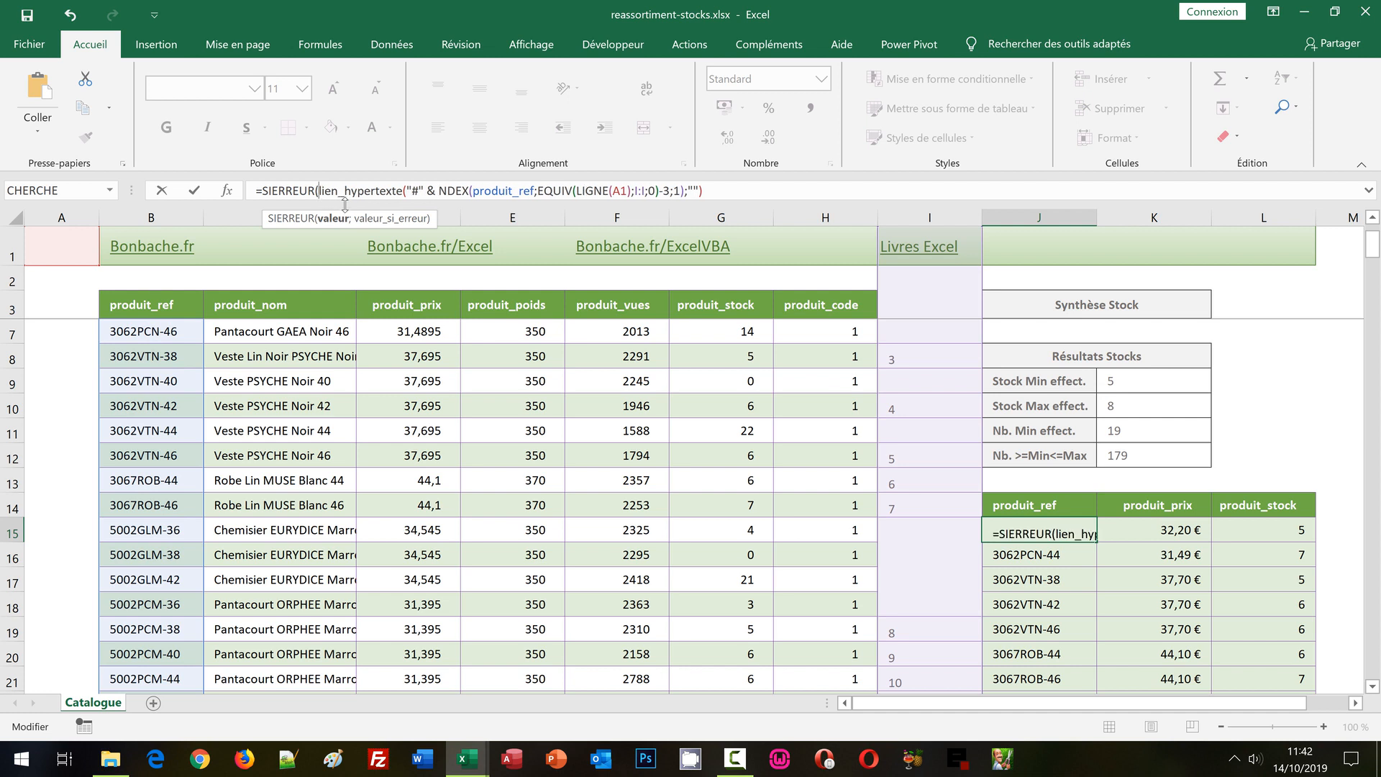
pyautogui.click(406, 188)
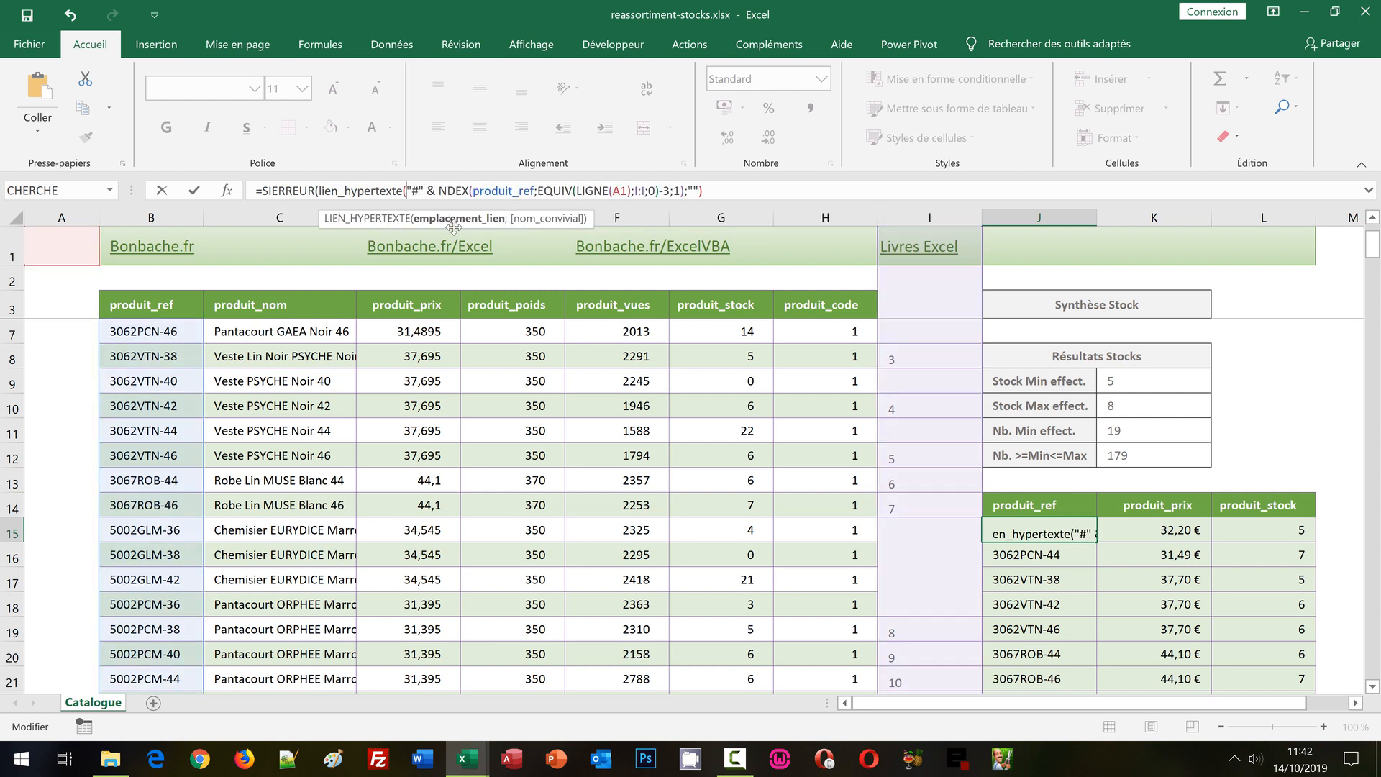
# Append the Adresse function to the link location, with Equiv looking up ligne(A1) for its row number.
pyautogui.click(439, 191)
pyautogui.write('adresse')
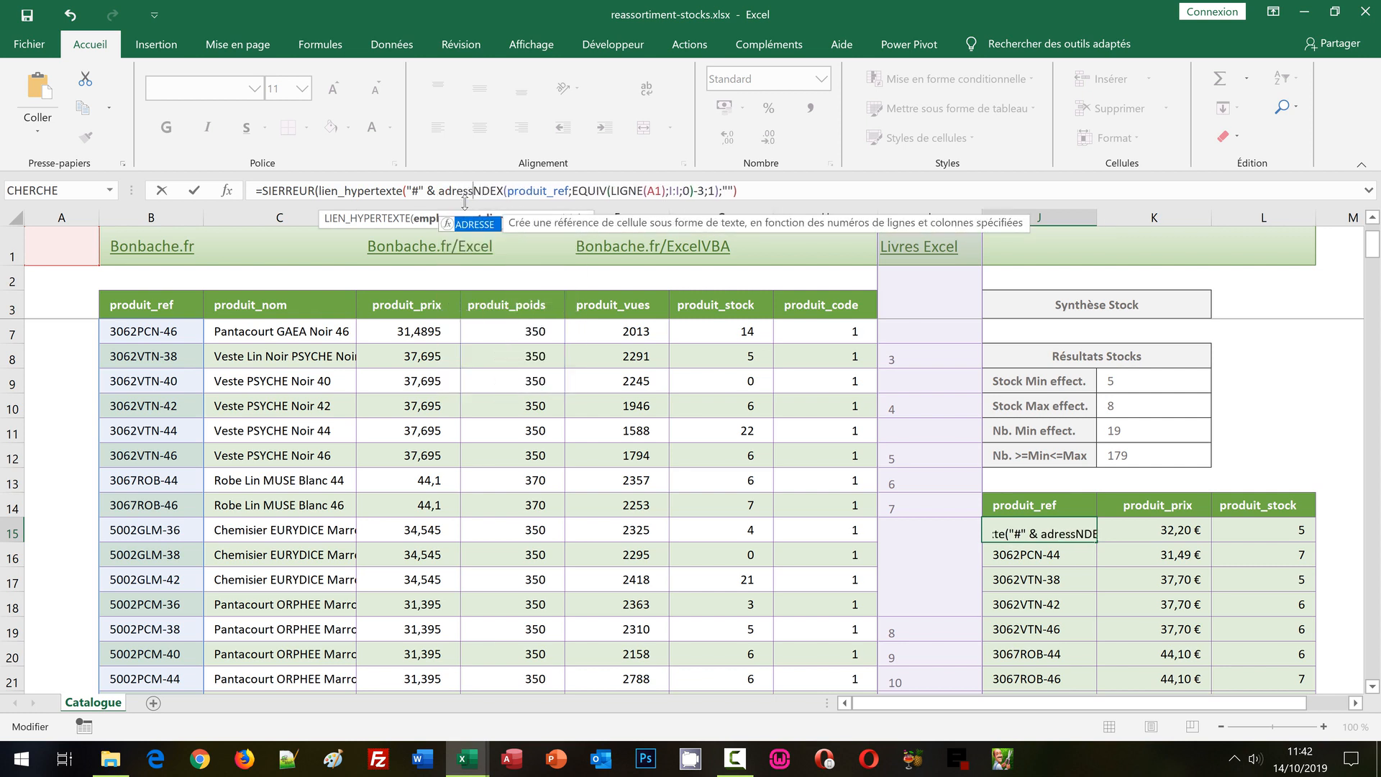
pyautogui.write('(')
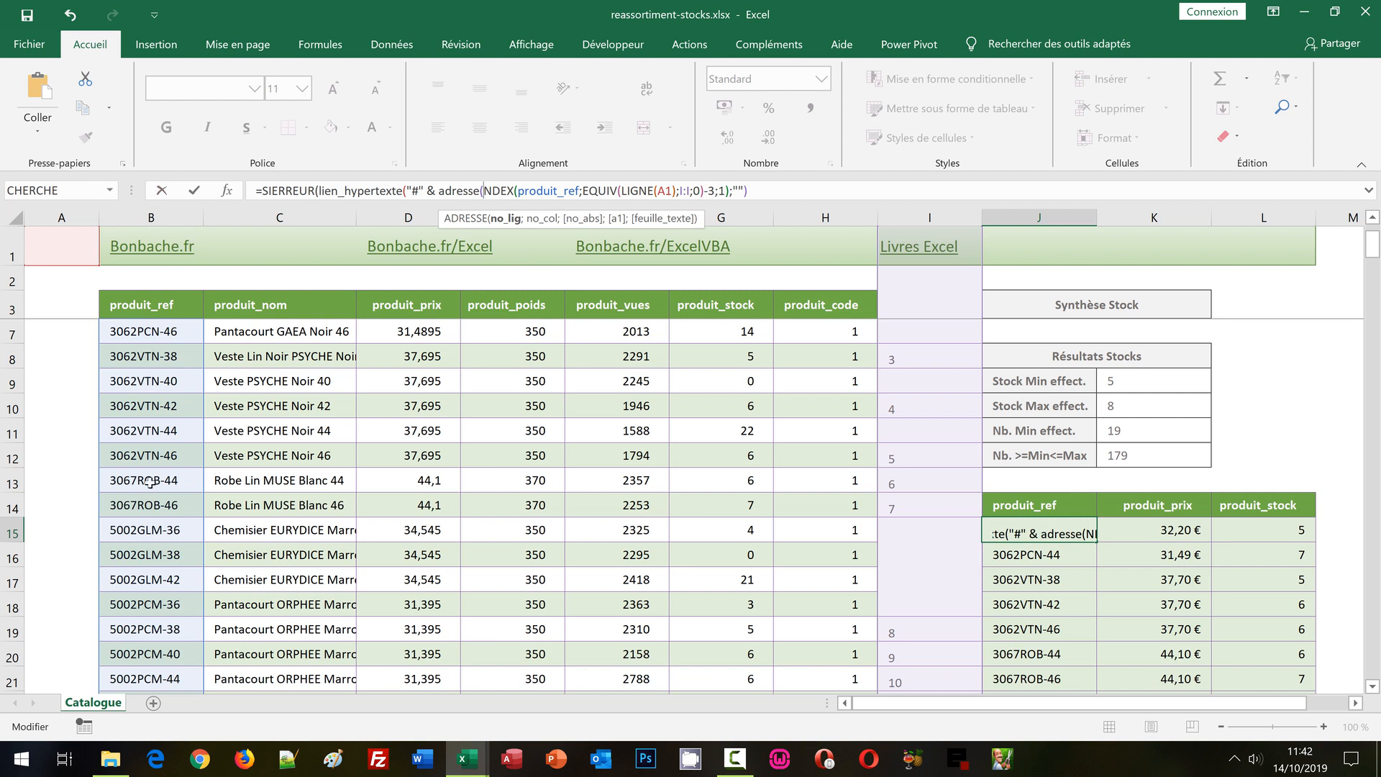
pyautogui.write('Equiv(')
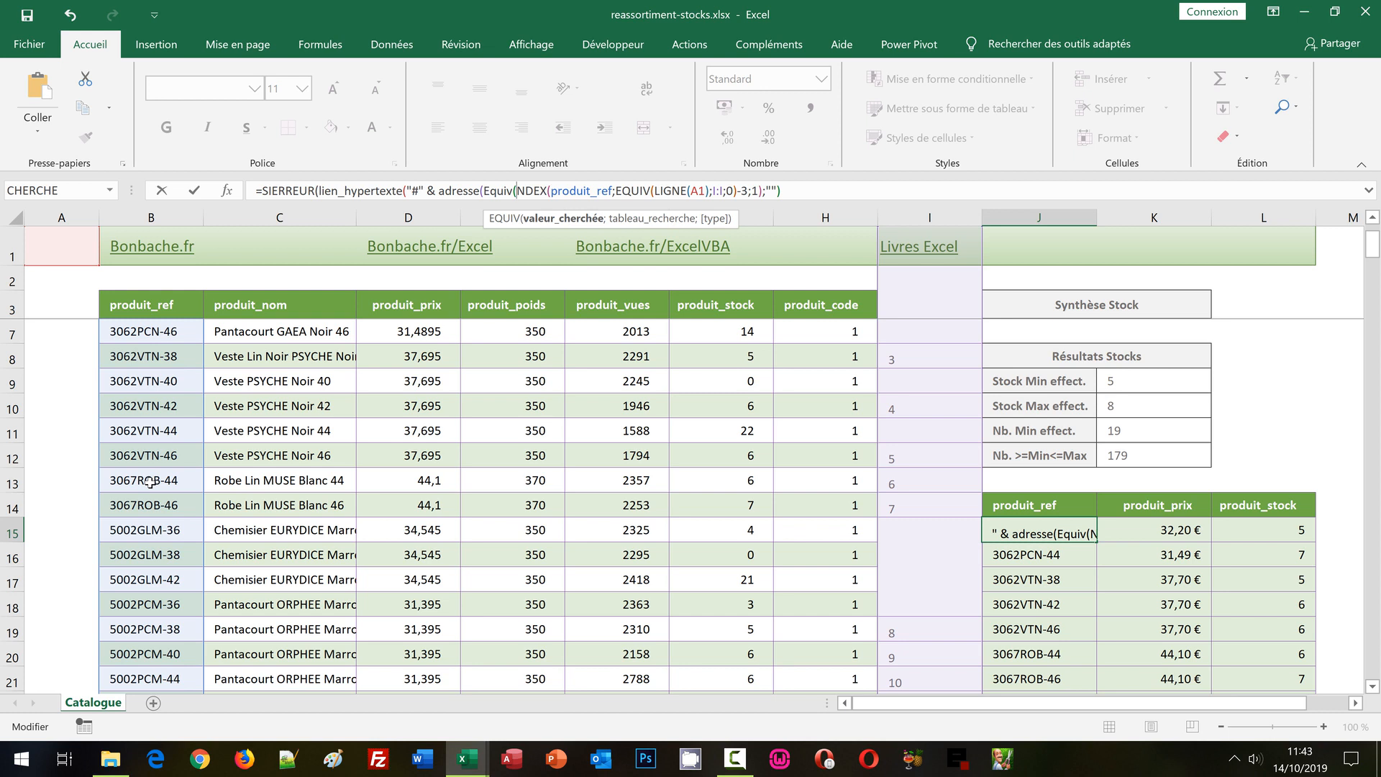
pyautogui.write('ligne(')
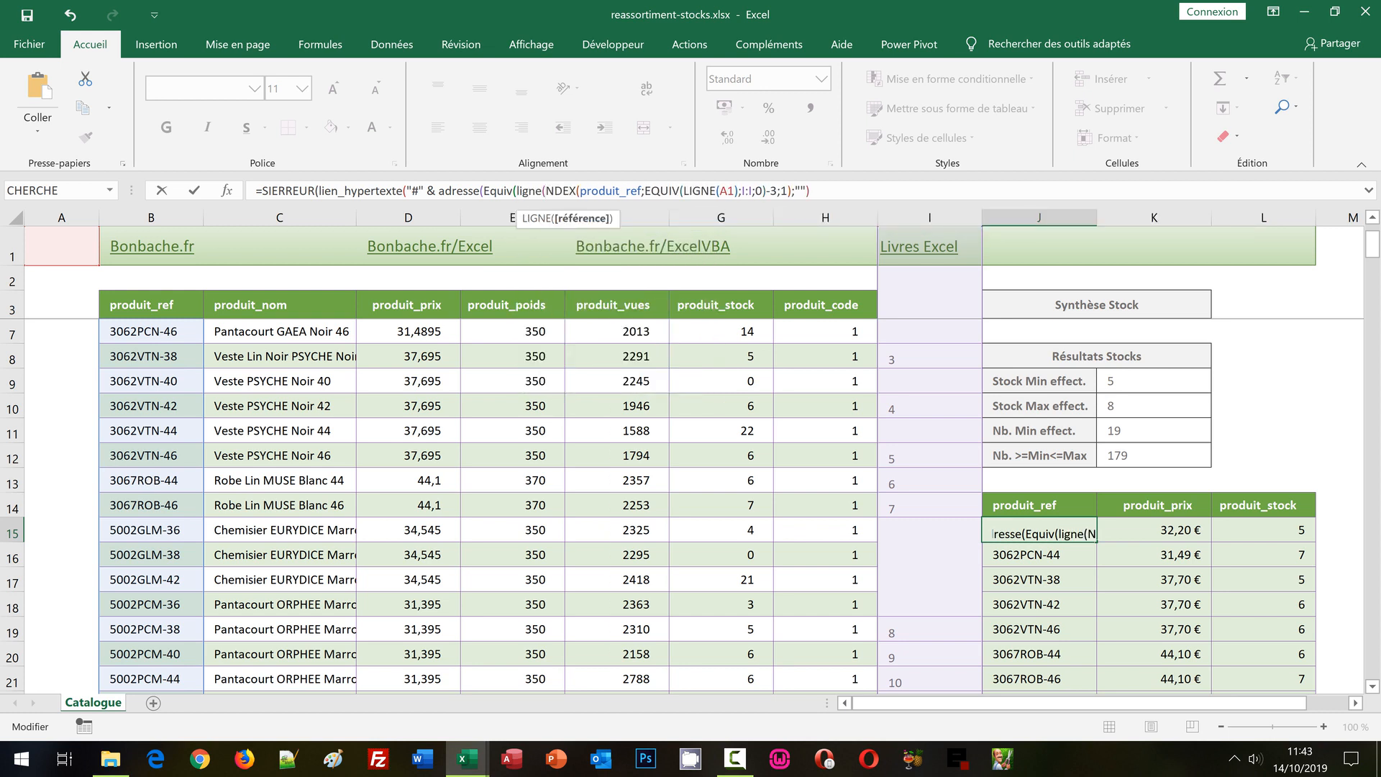
pyautogui.click(58, 251)
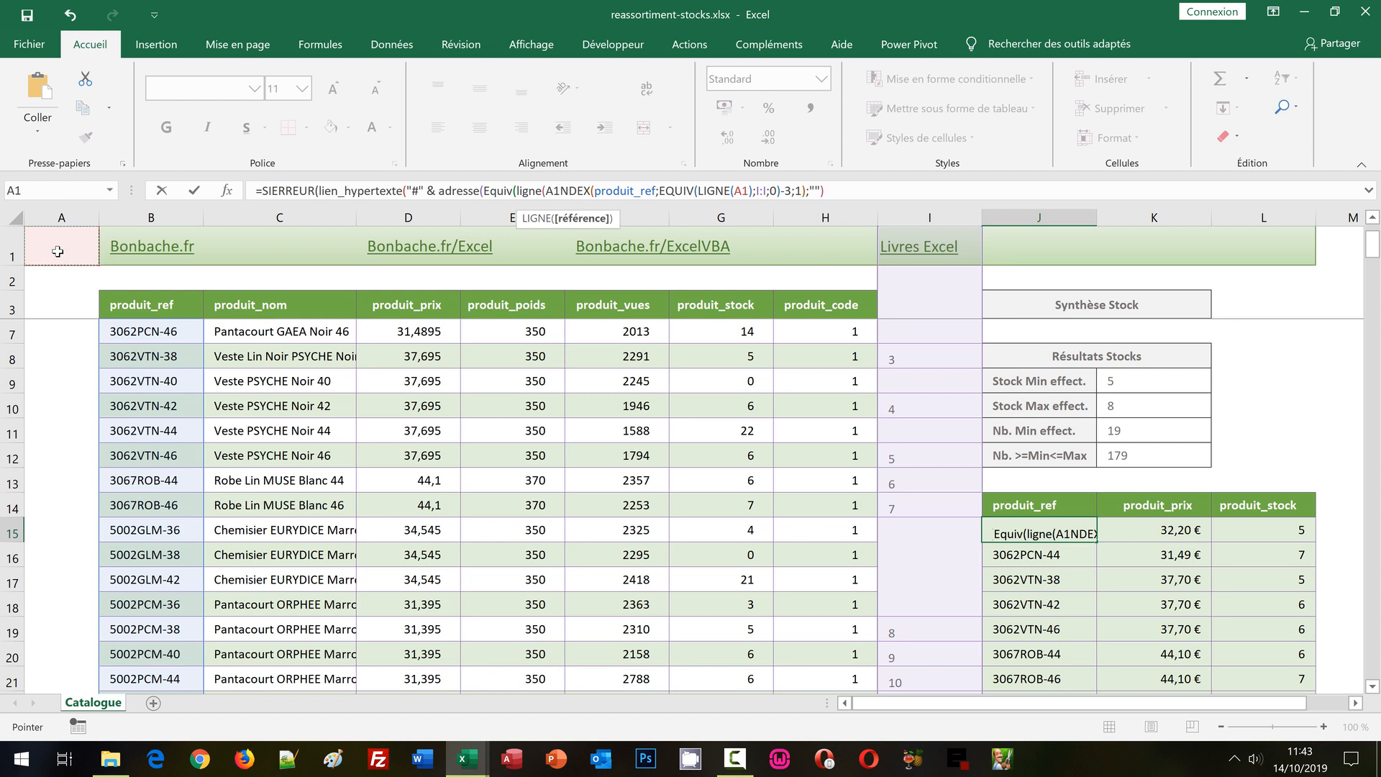
pyautogui.write(')')
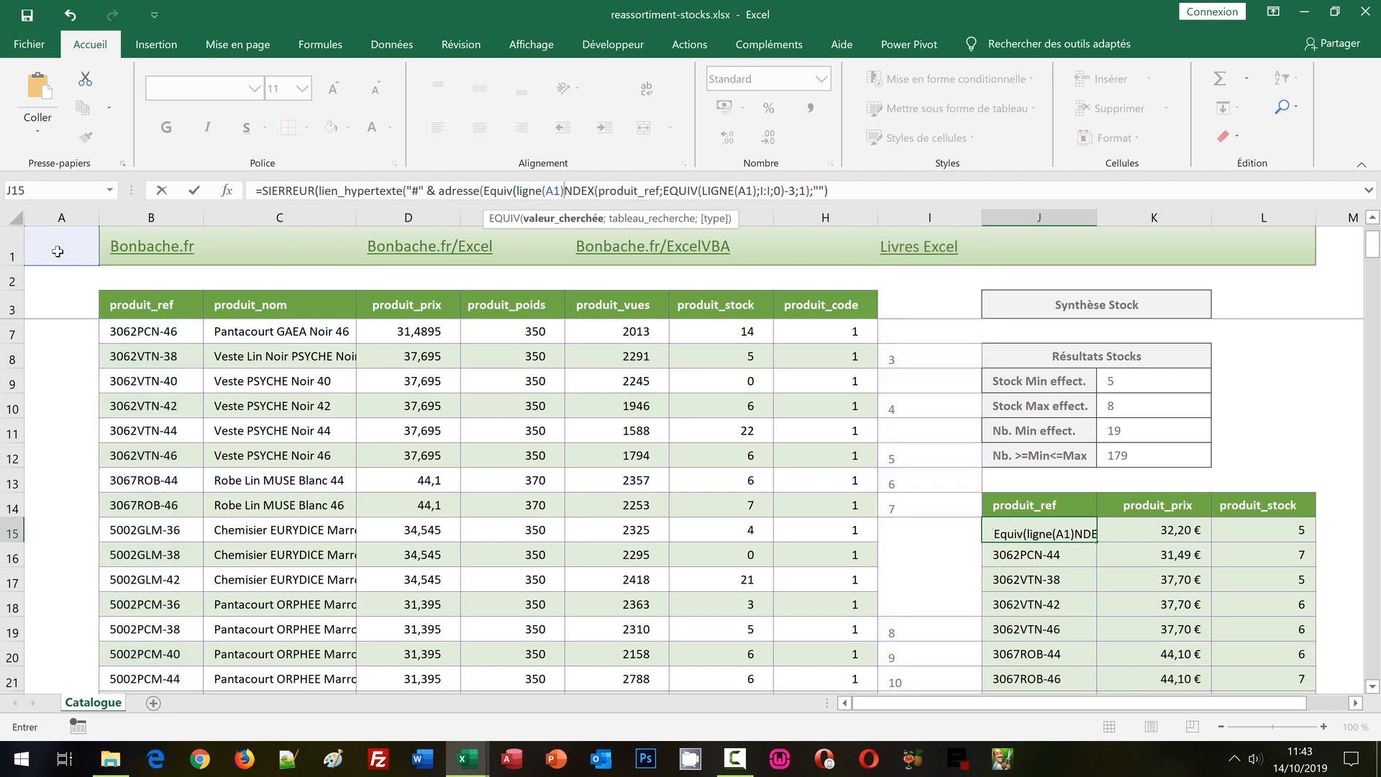
pyautogui.write(';')
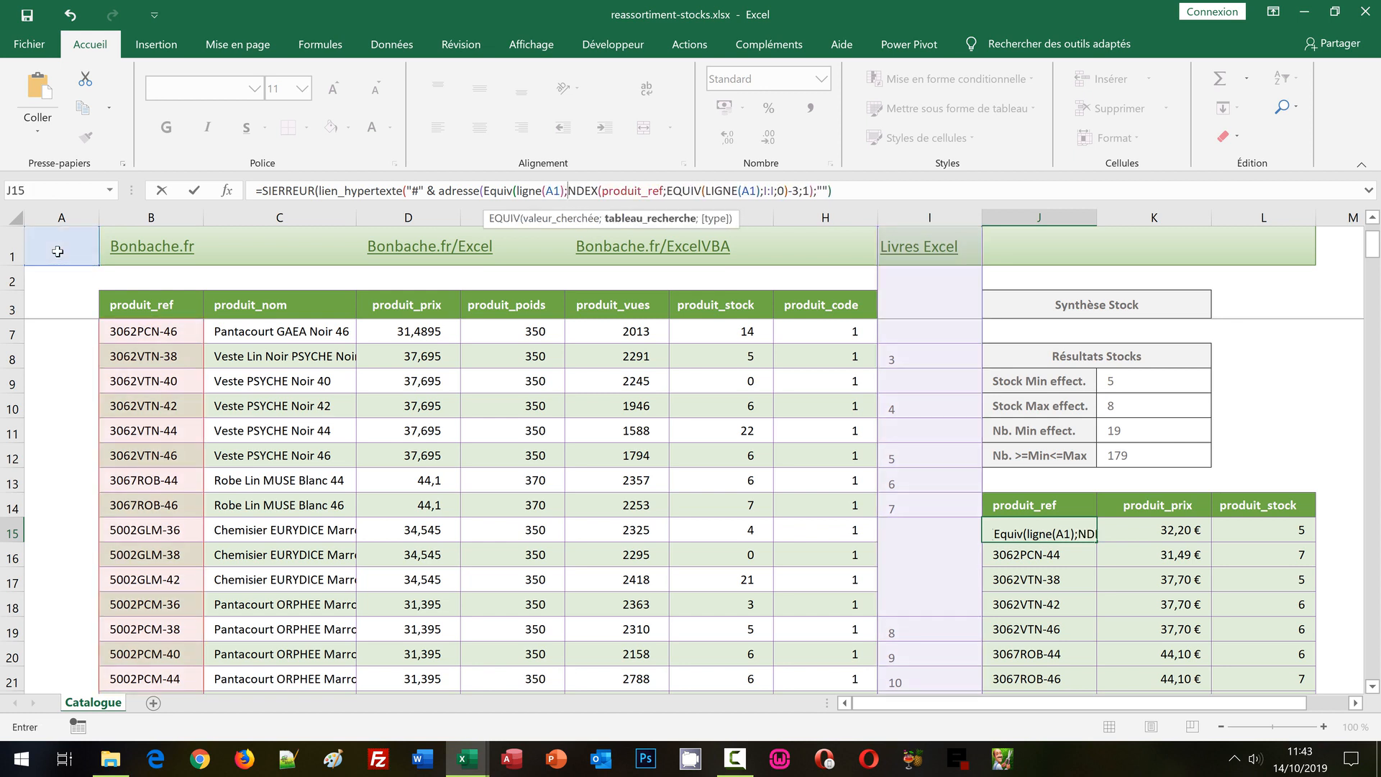
# Complete Equiv with lookup column I:I and exact match 0, and set Adresse's column number to 2.
pyautogui.click(940, 217)
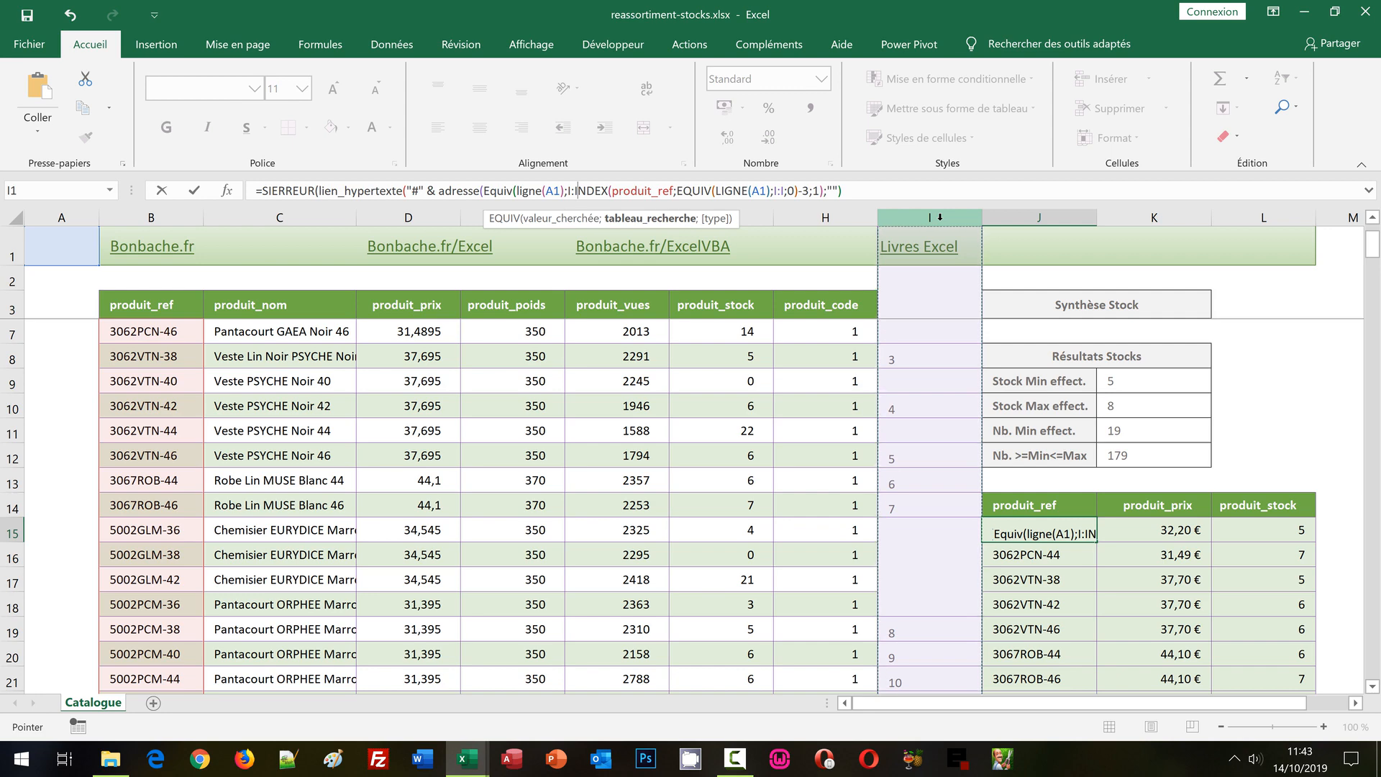
pyautogui.write(';')
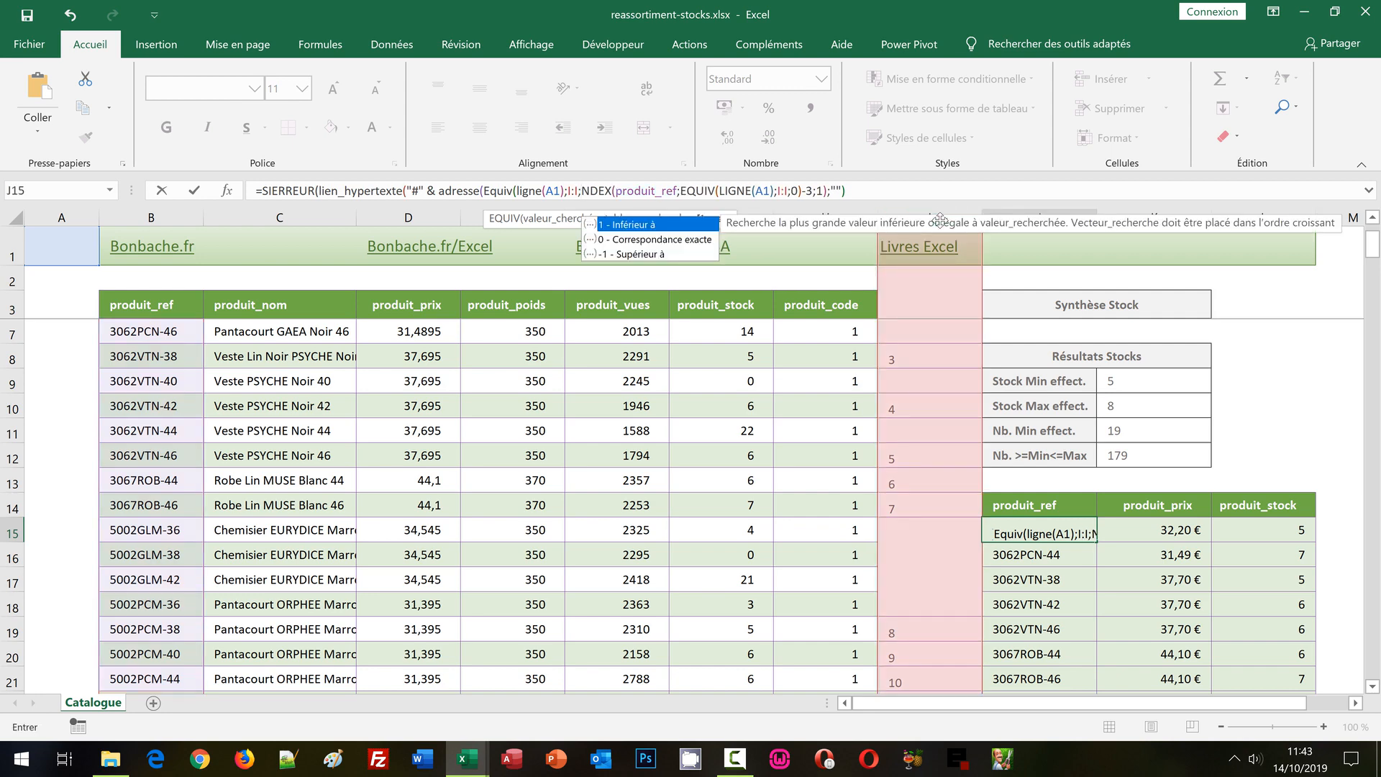
pyautogui.write('0')
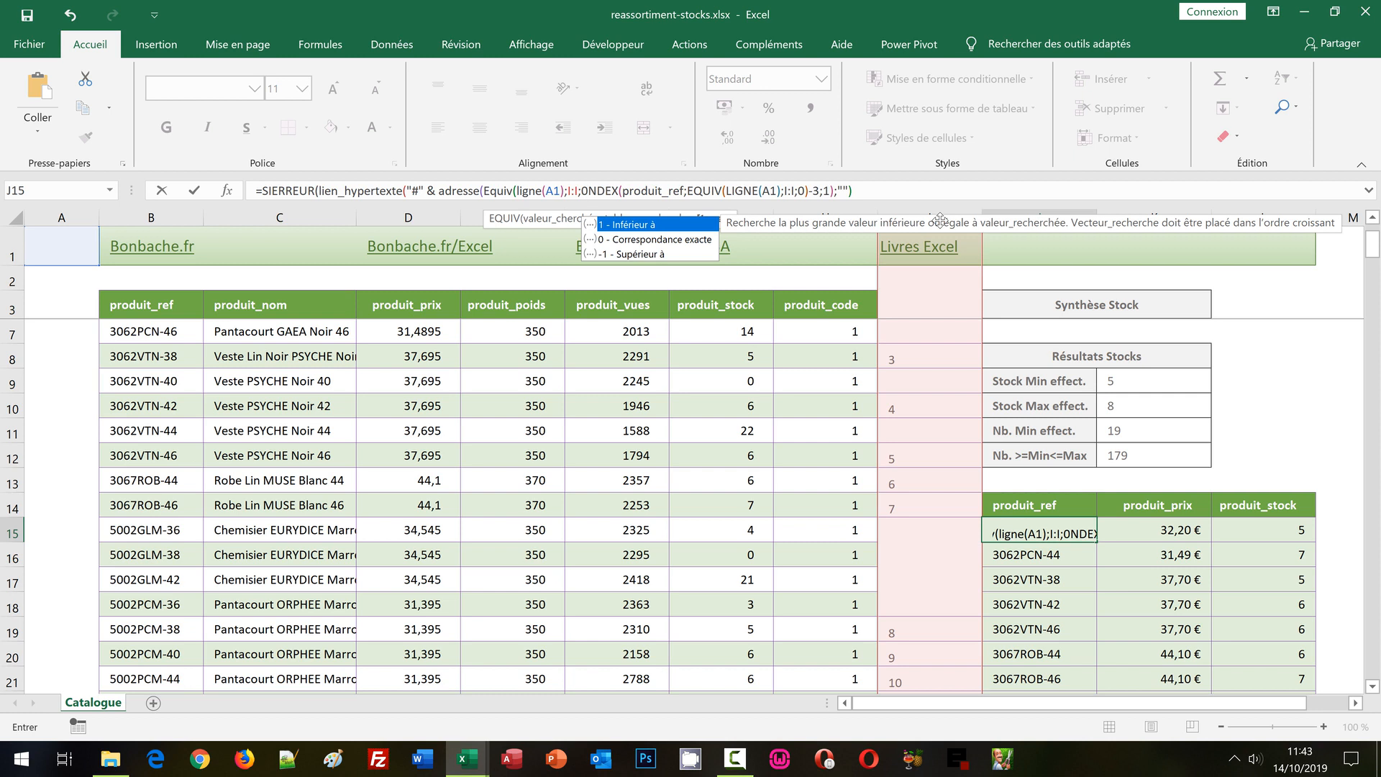
pyautogui.write(')')
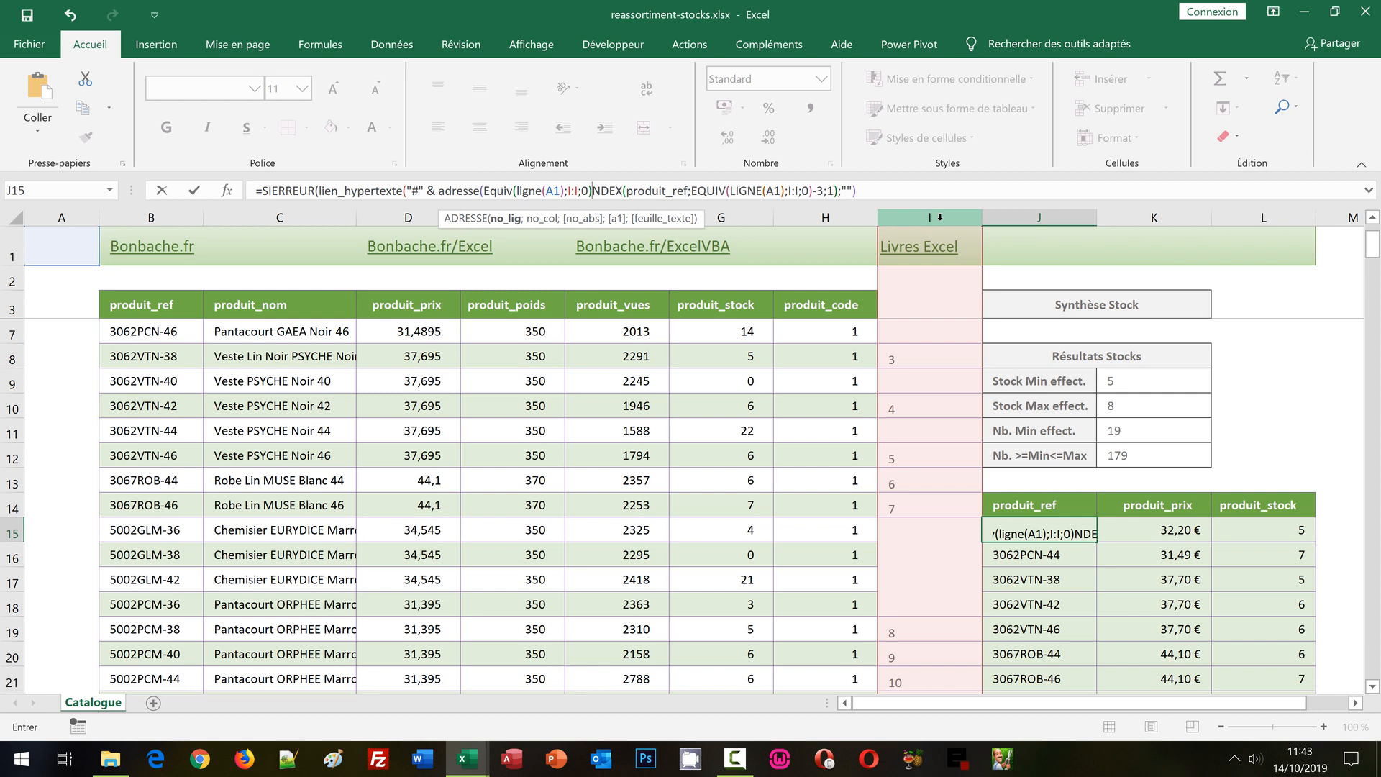
pyautogui.write(';')
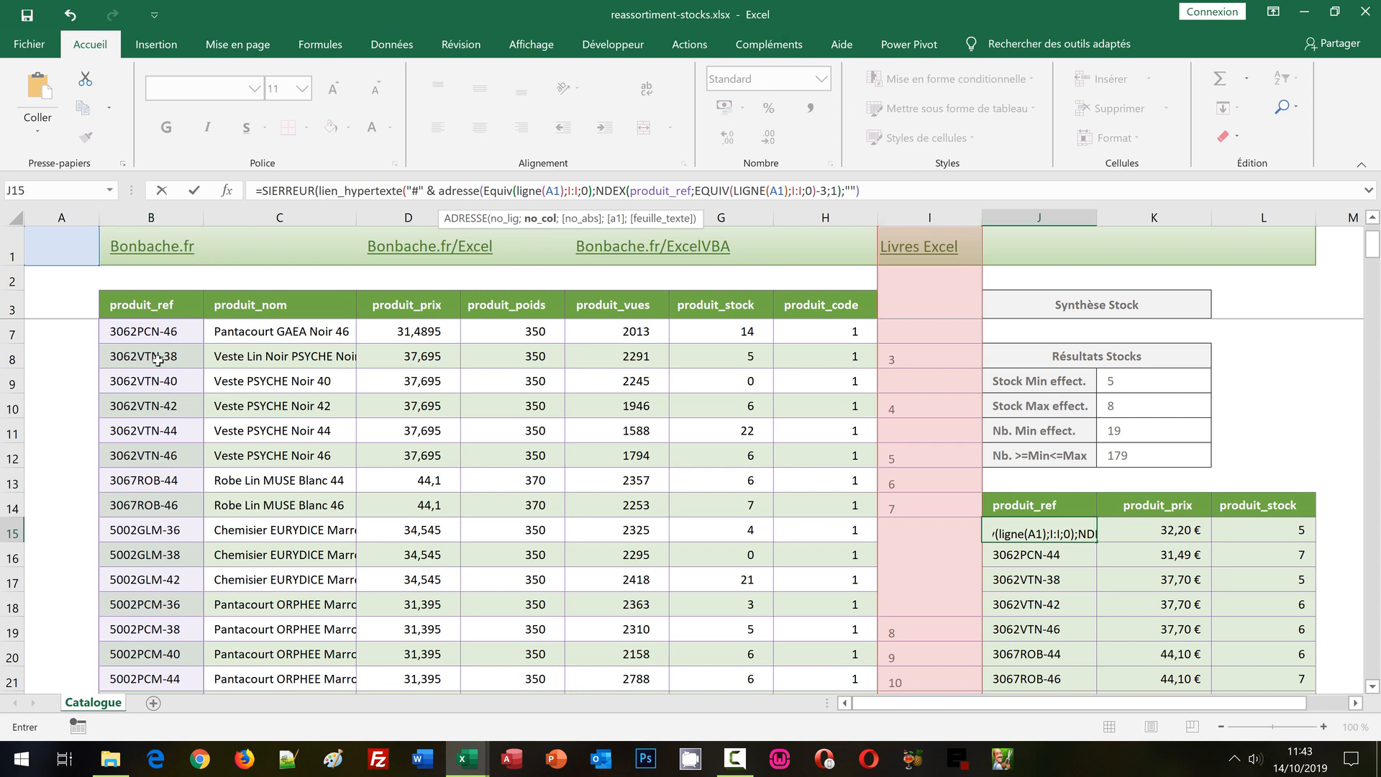
pyautogui.write('2')
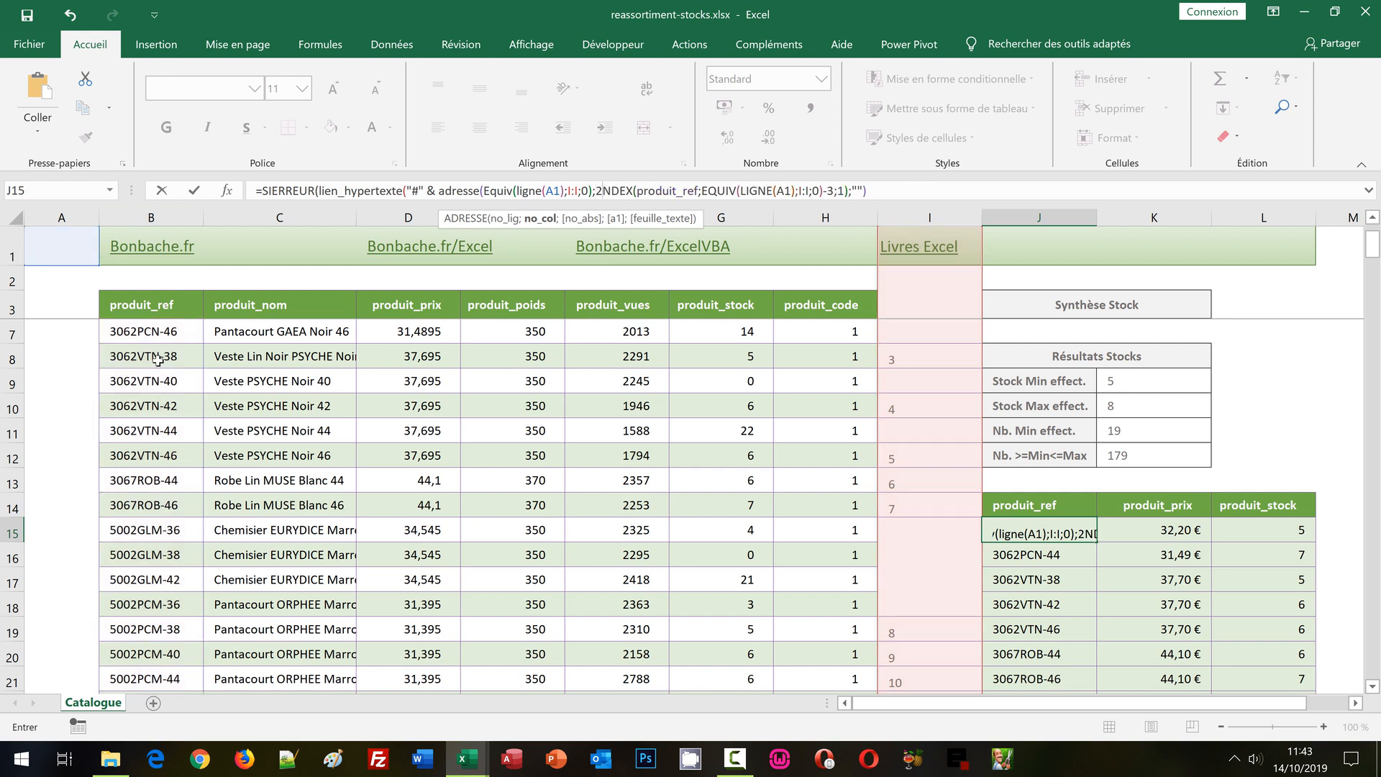
pyautogui.write(')')
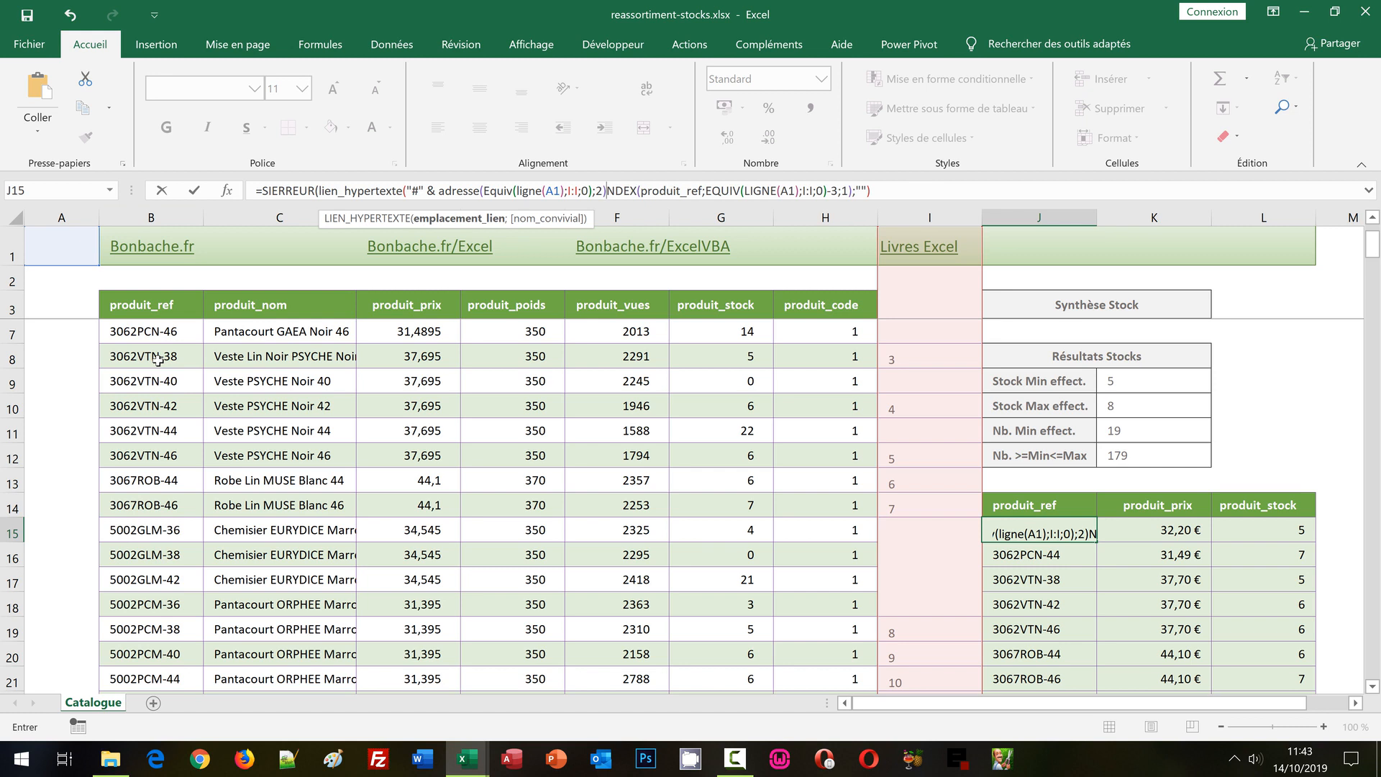
# Make the restored INDEX expression the link's friendly name in J15, then copy the validated formula down the produit_ref extraction column.
pyautogui.write(';')
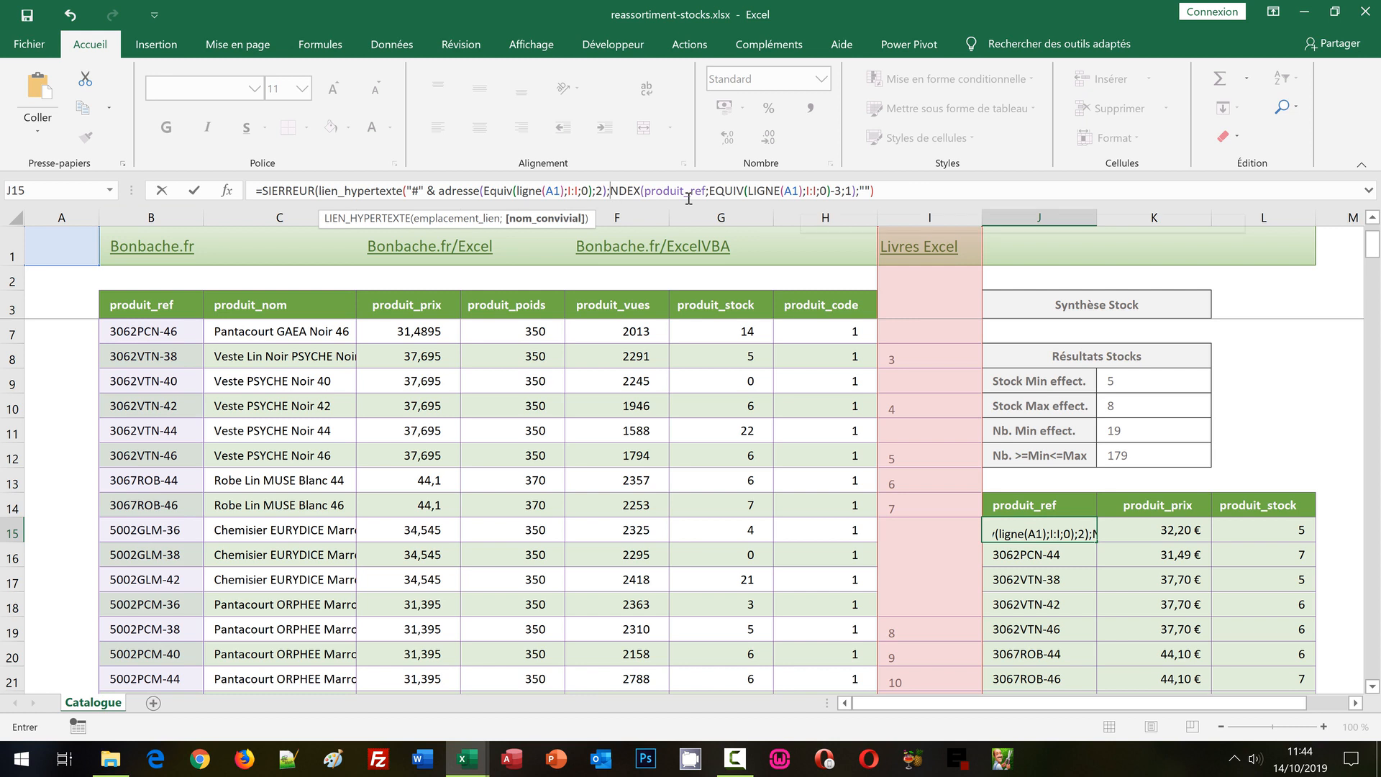
pyautogui.write('I')
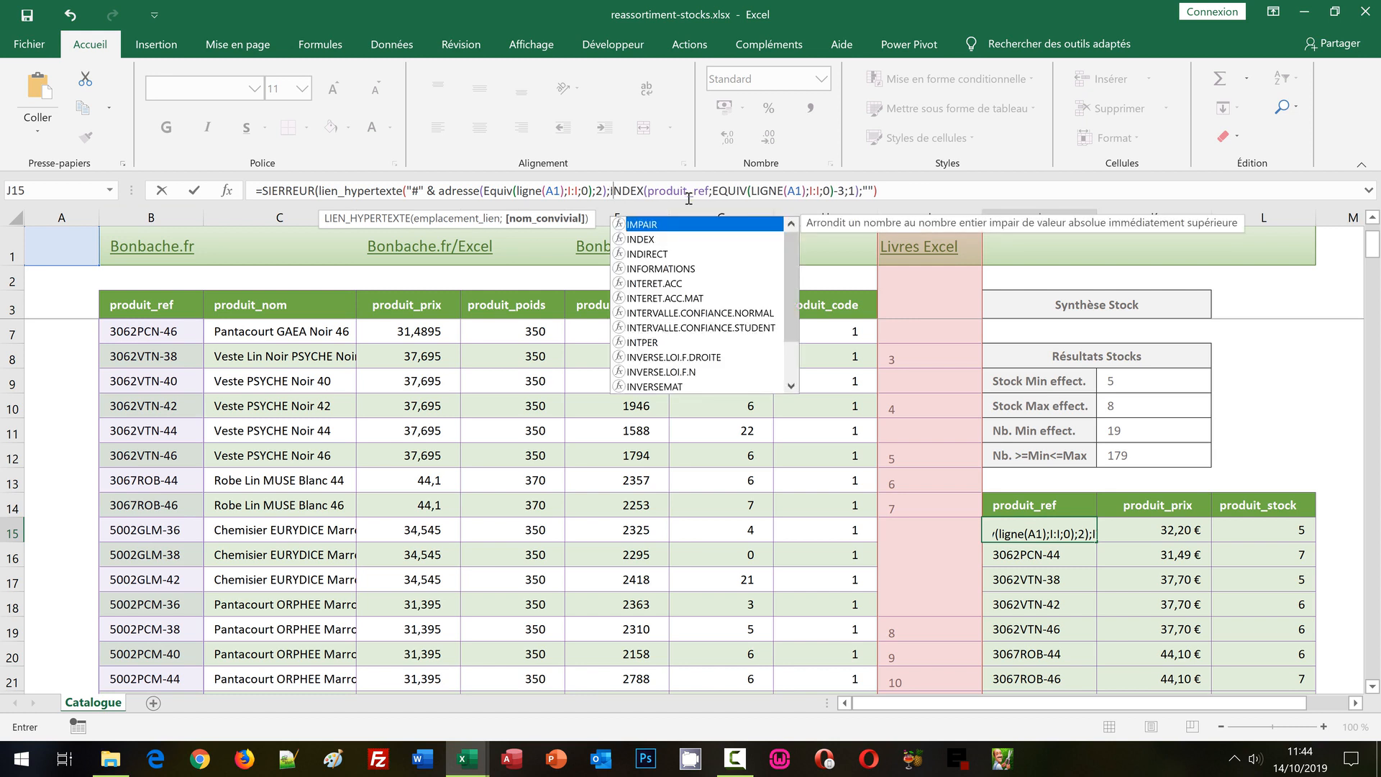
pyautogui.click(612, 191)
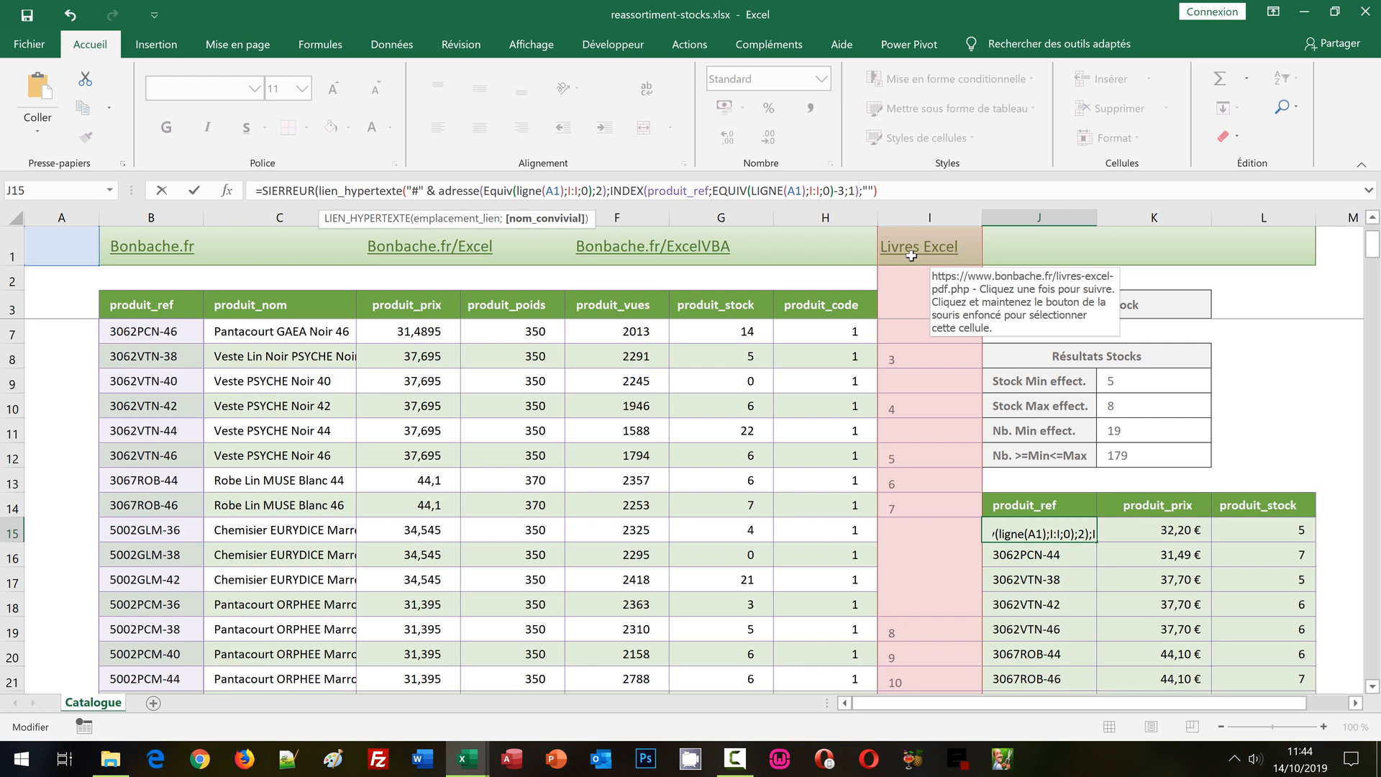
pyautogui.write(')')
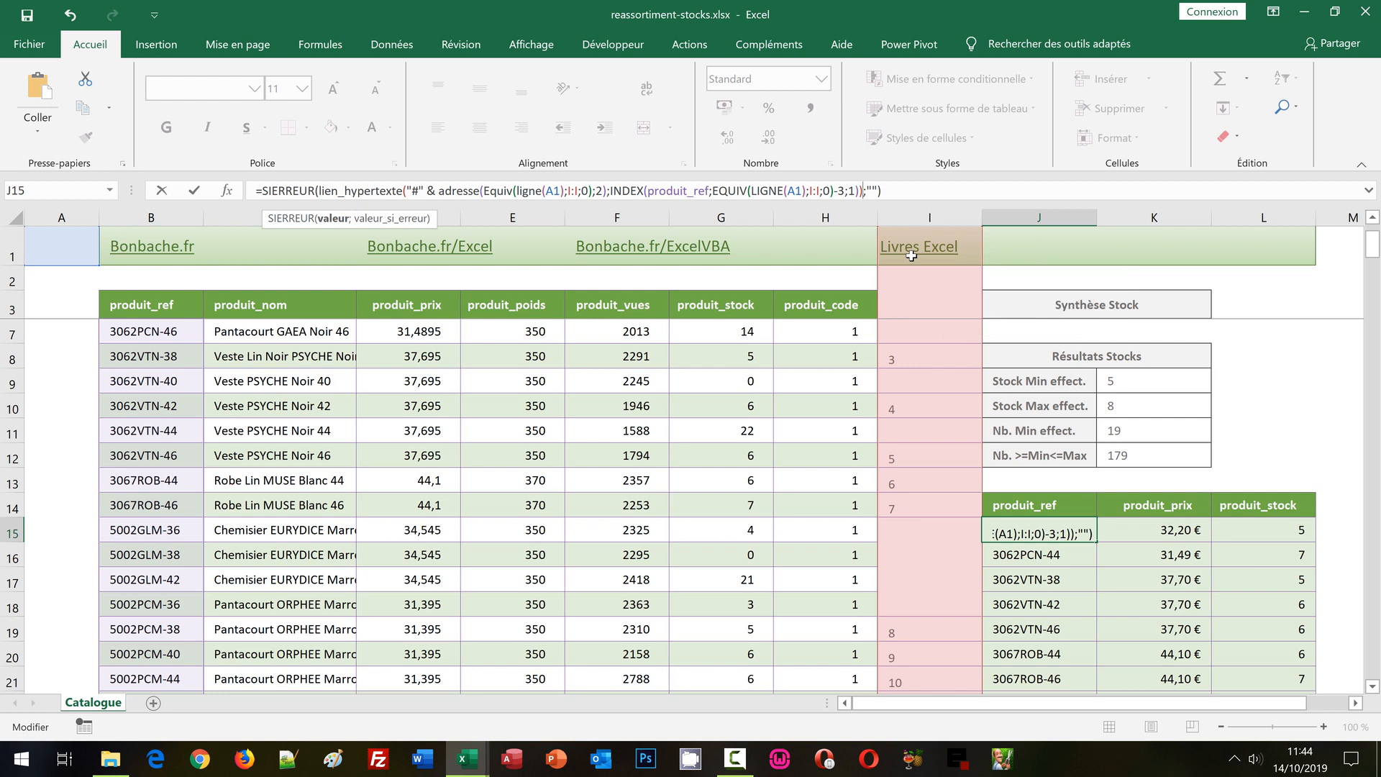
pyautogui.hotkey('ctrl', 'Return')
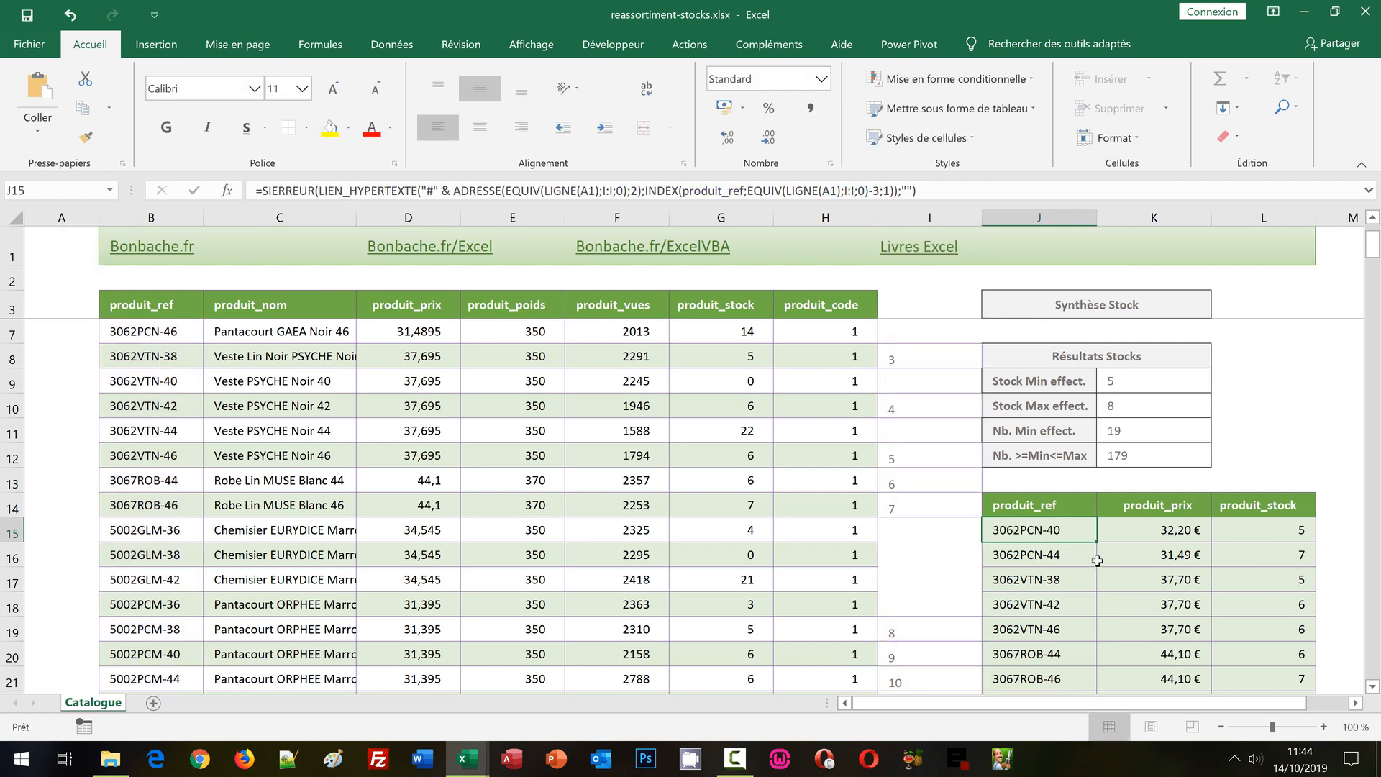
pyautogui.doubleClick(1097, 542)
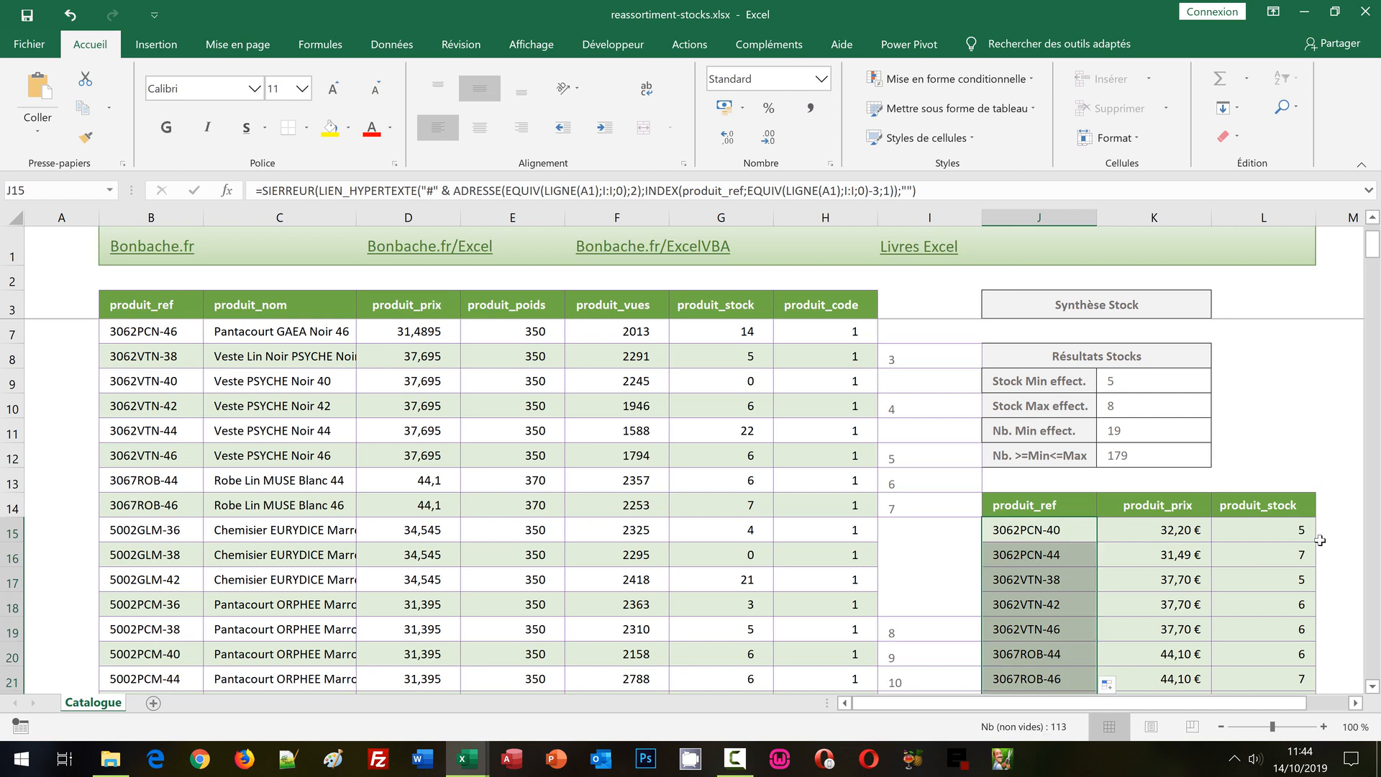
# Test the extracted reference links by following 3062VTN-38 and 3067ROB-44 to their catalogue cells.
pyautogui.click(1332, 489)
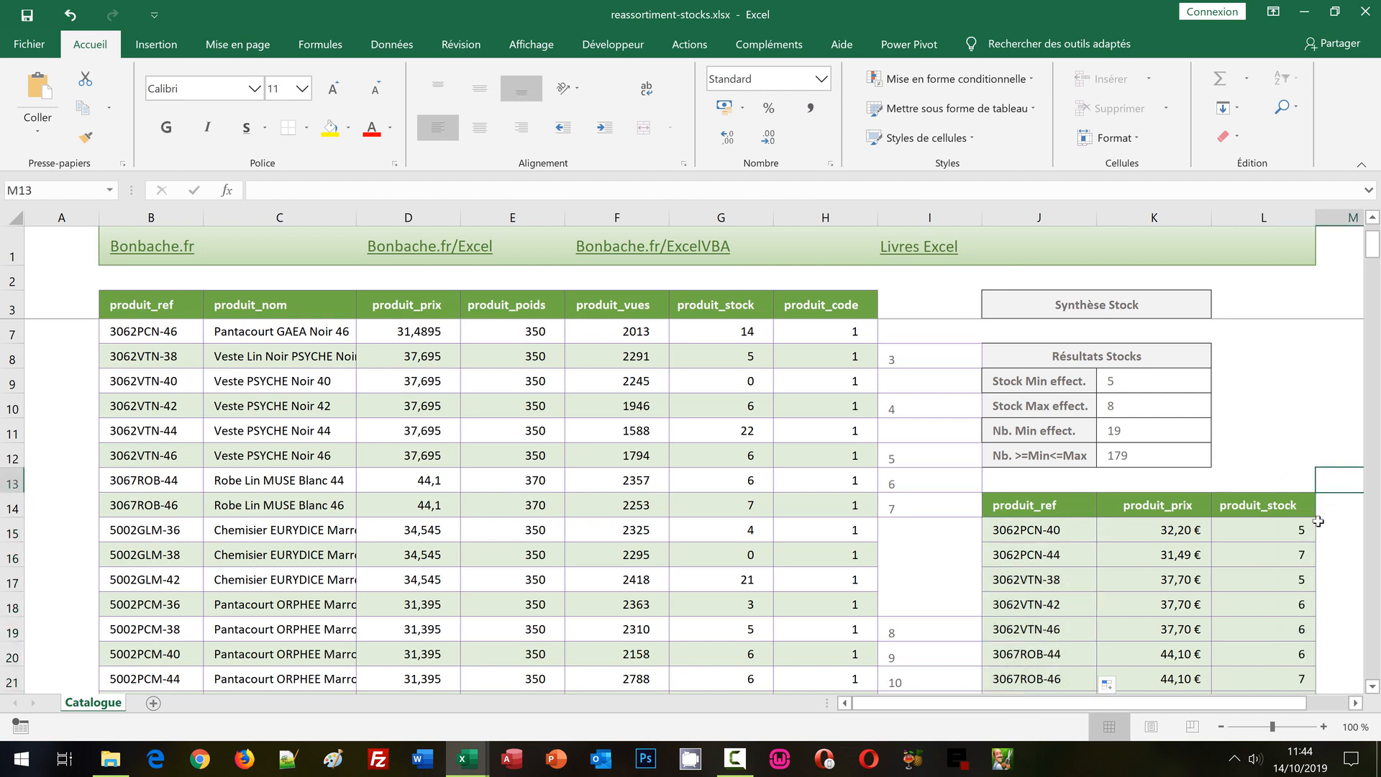
pyautogui.click(1020, 585)
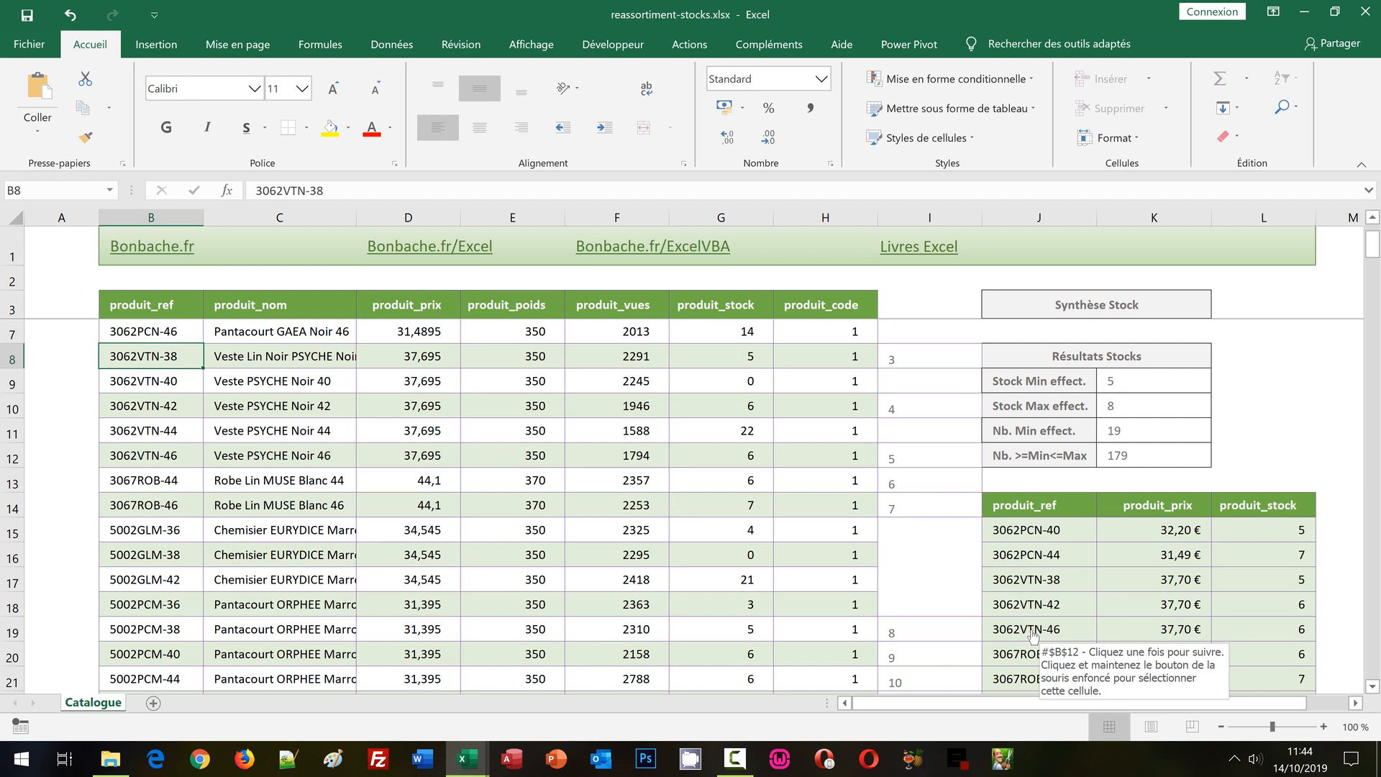
pyautogui.click(1038, 654)
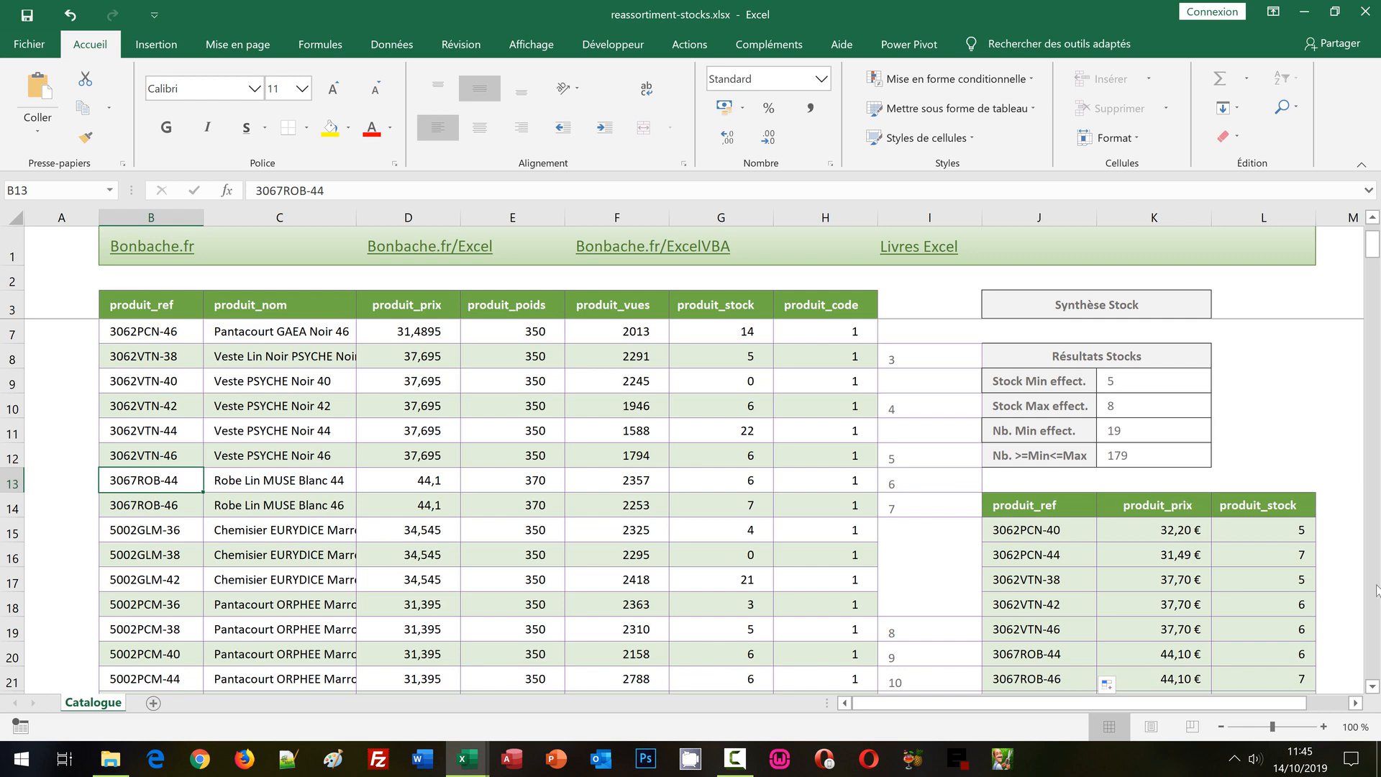
# Test the extracted link for CHAER-ESBAR-0010 by following it to its catalogue cell, and return to the start of the list.
pyautogui.scroll(-10, 1375, 591)
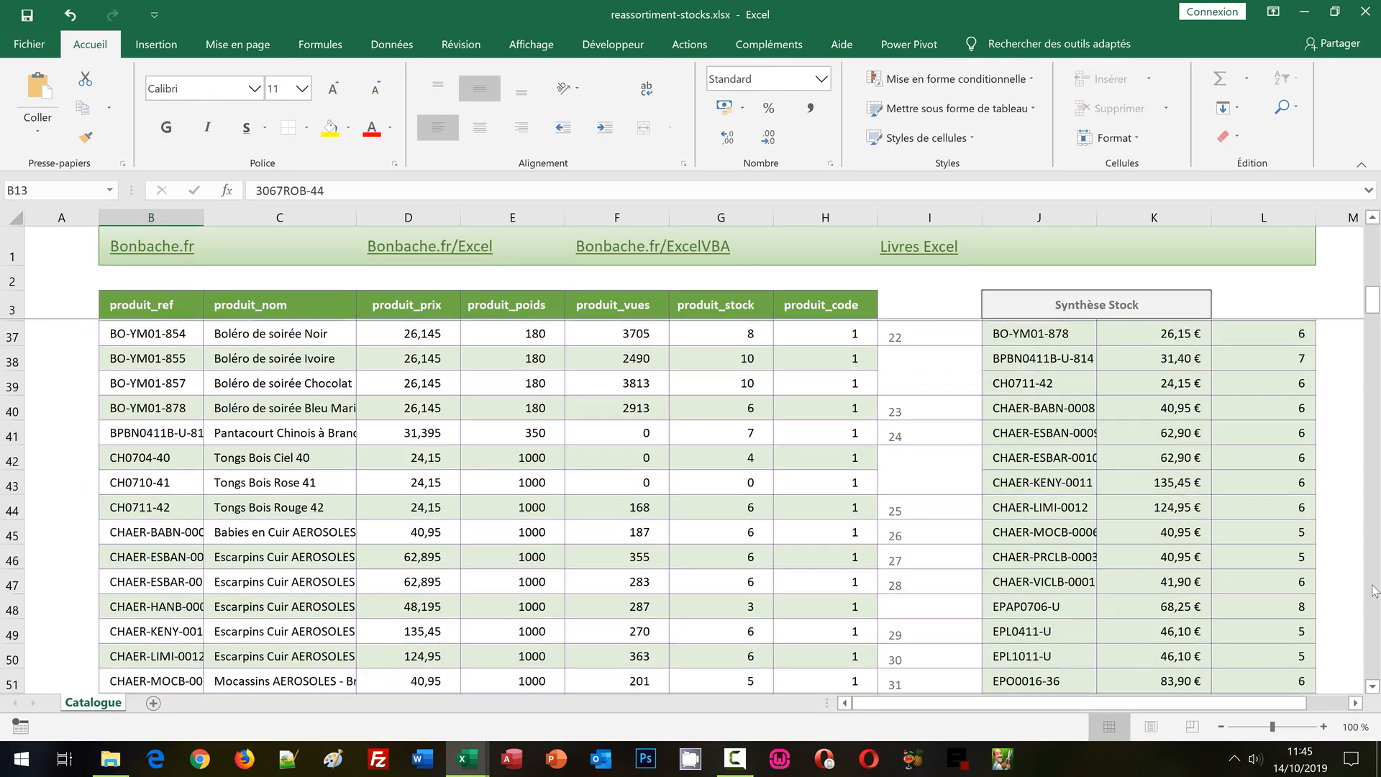
pyautogui.click(1033, 455)
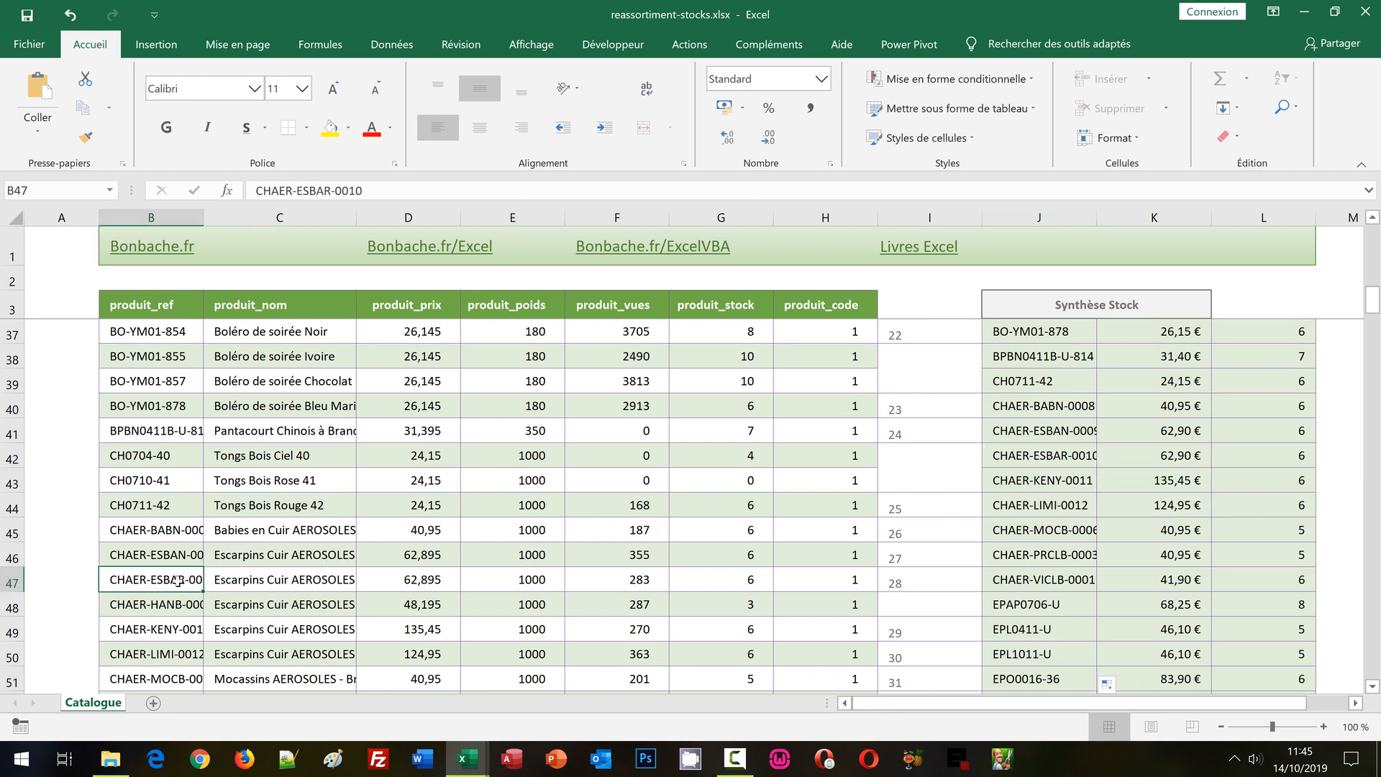
pyautogui.click(1376, 240)
pyautogui.click(1376, 240)
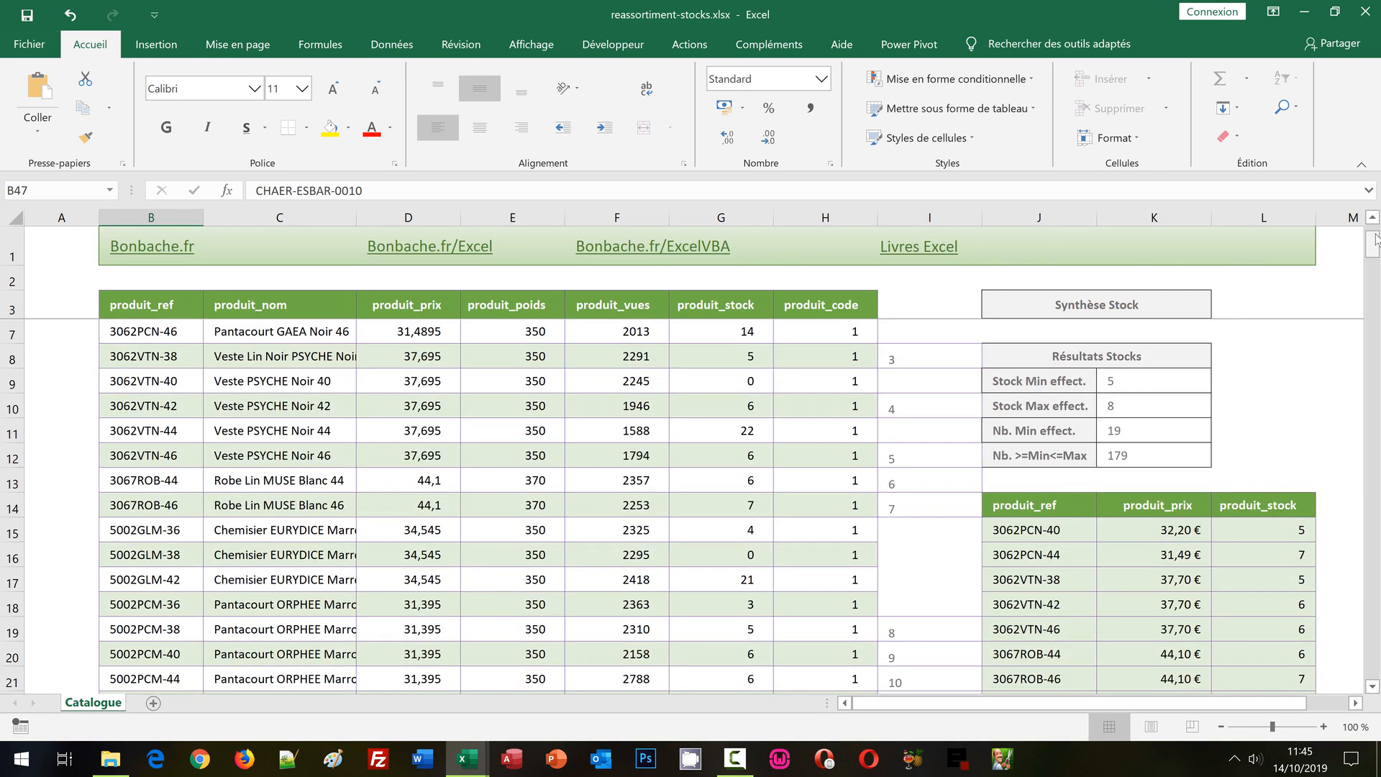
pyautogui.click(1376, 239)
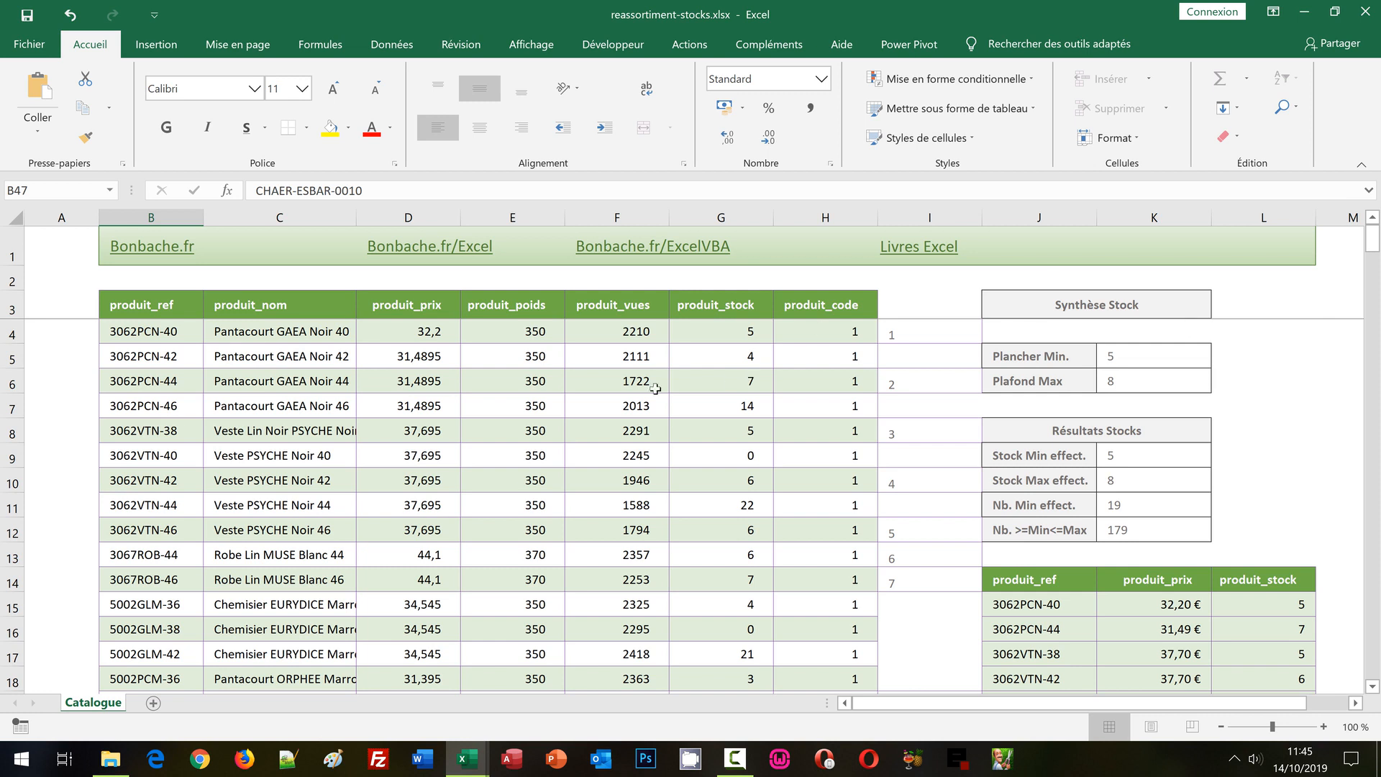
# Select all the catalogue data from B4 to H247, without the headings.
pyautogui.click(176, 332)
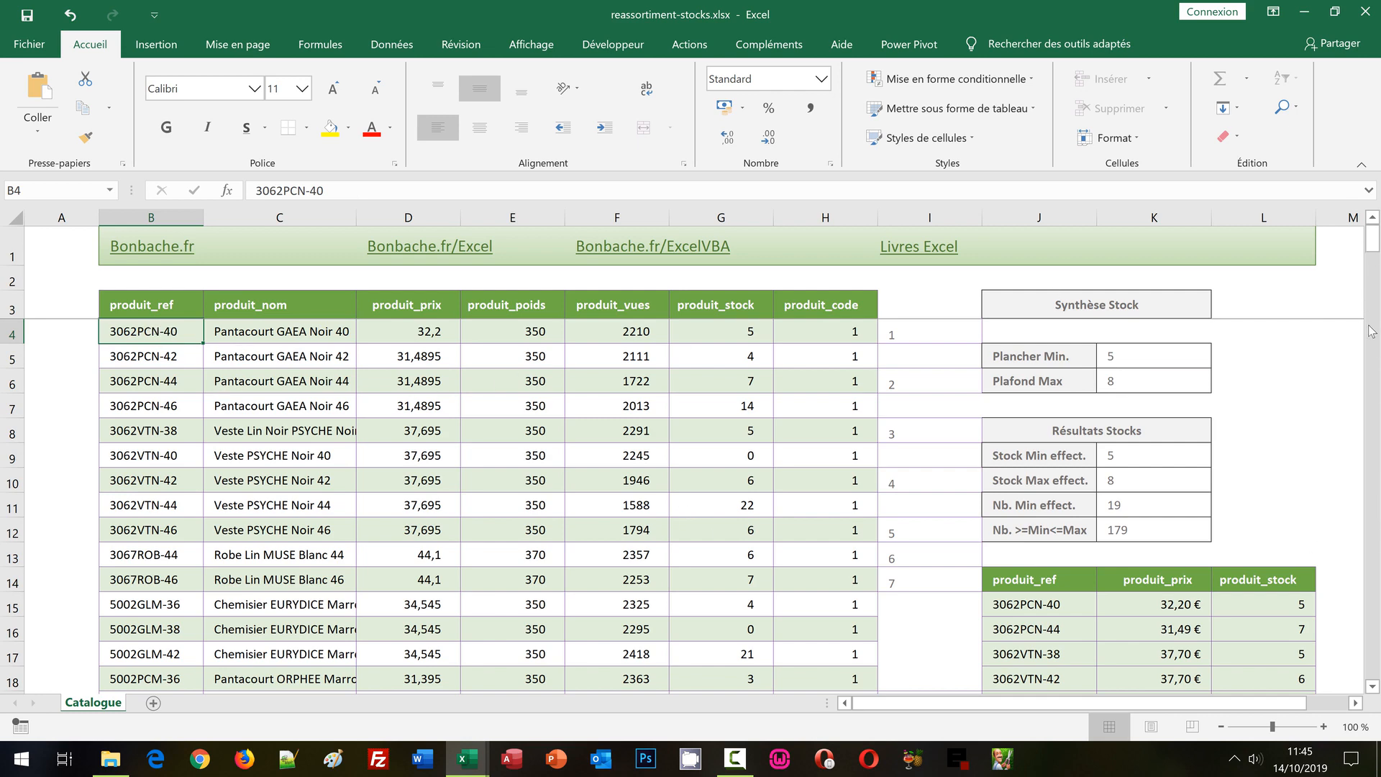
pyautogui.moveTo(1373, 241); pyautogui.dragTo(1373, 241)
pyautogui.moveTo(1379, 623); pyautogui.dragTo(1376, 673)
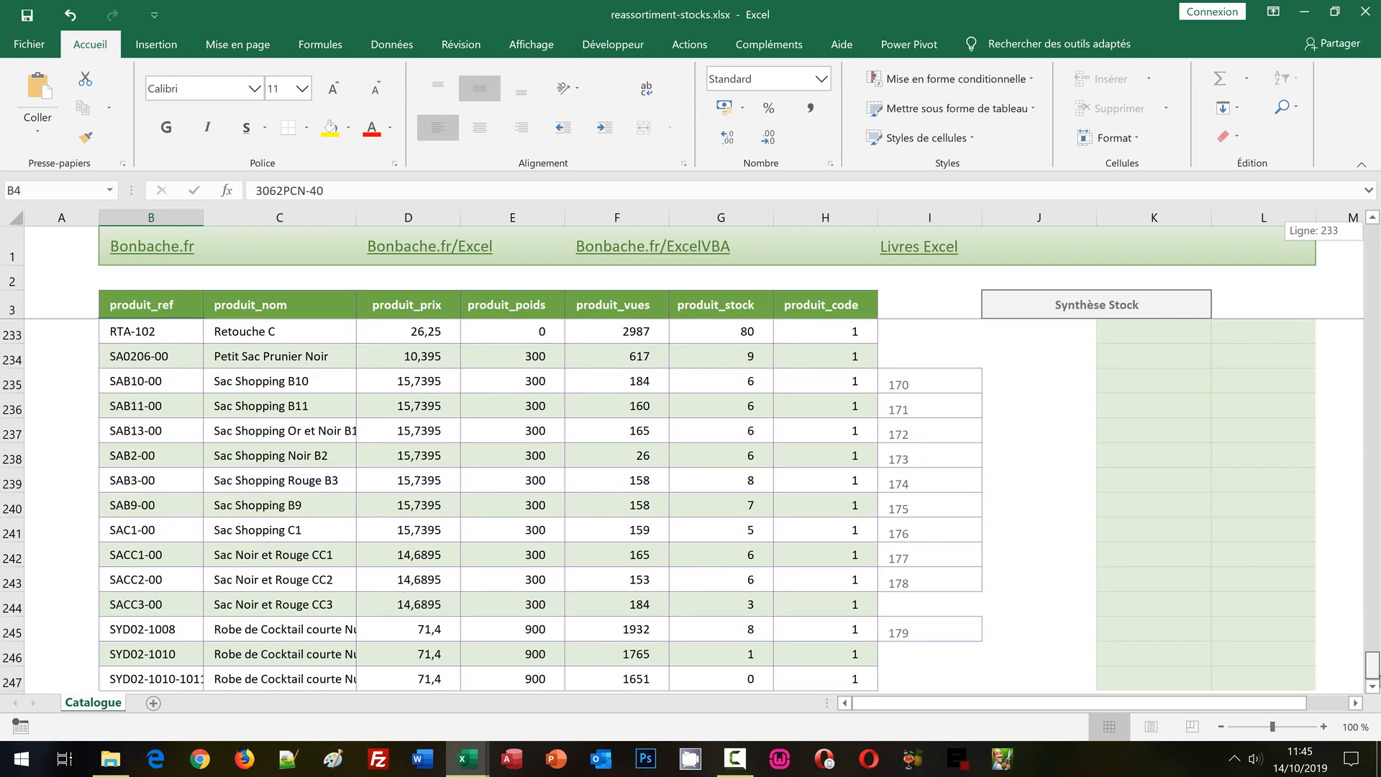
pyautogui.keyDown('shift'); pyautogui.click(847, 679); pyautogui.keyUp('shift')
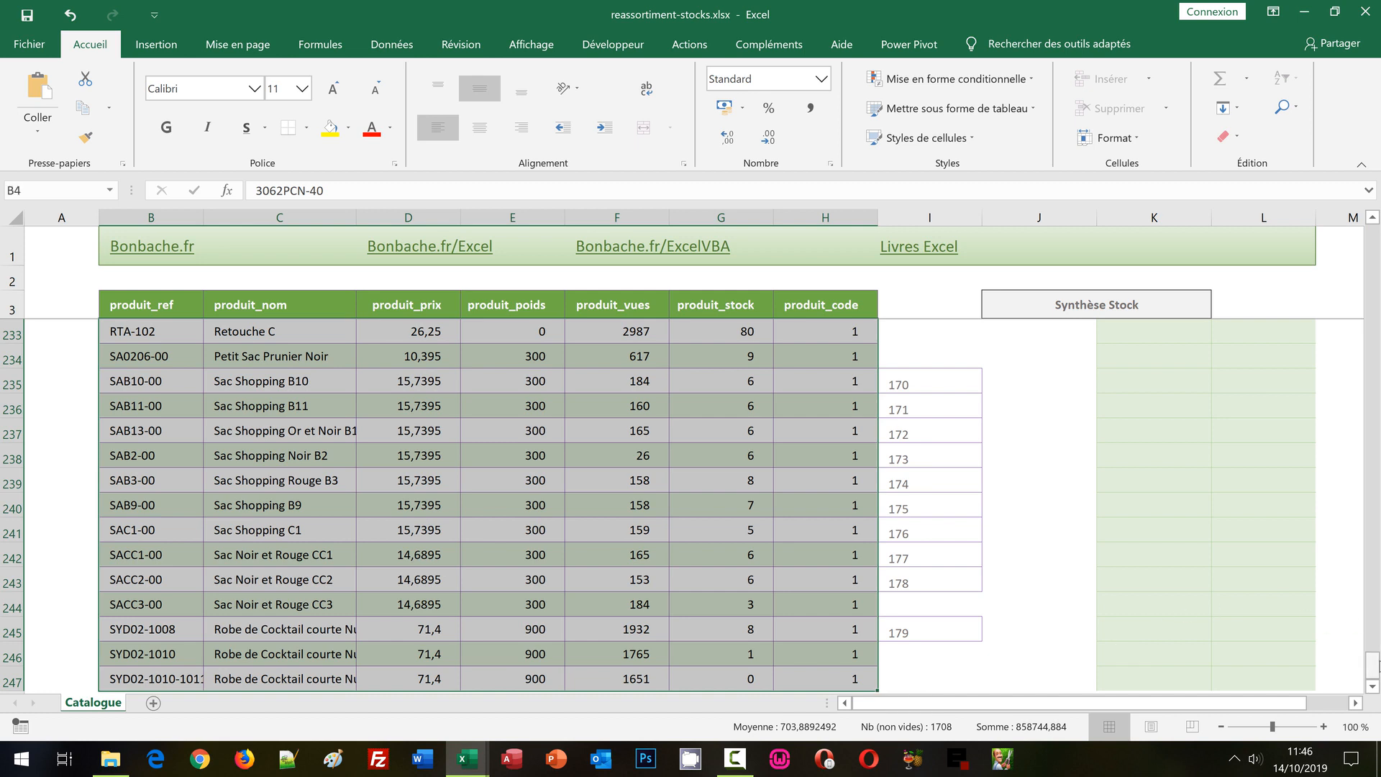
pyautogui.moveTo(1374, 670); pyautogui.dragTo(1376, 229)
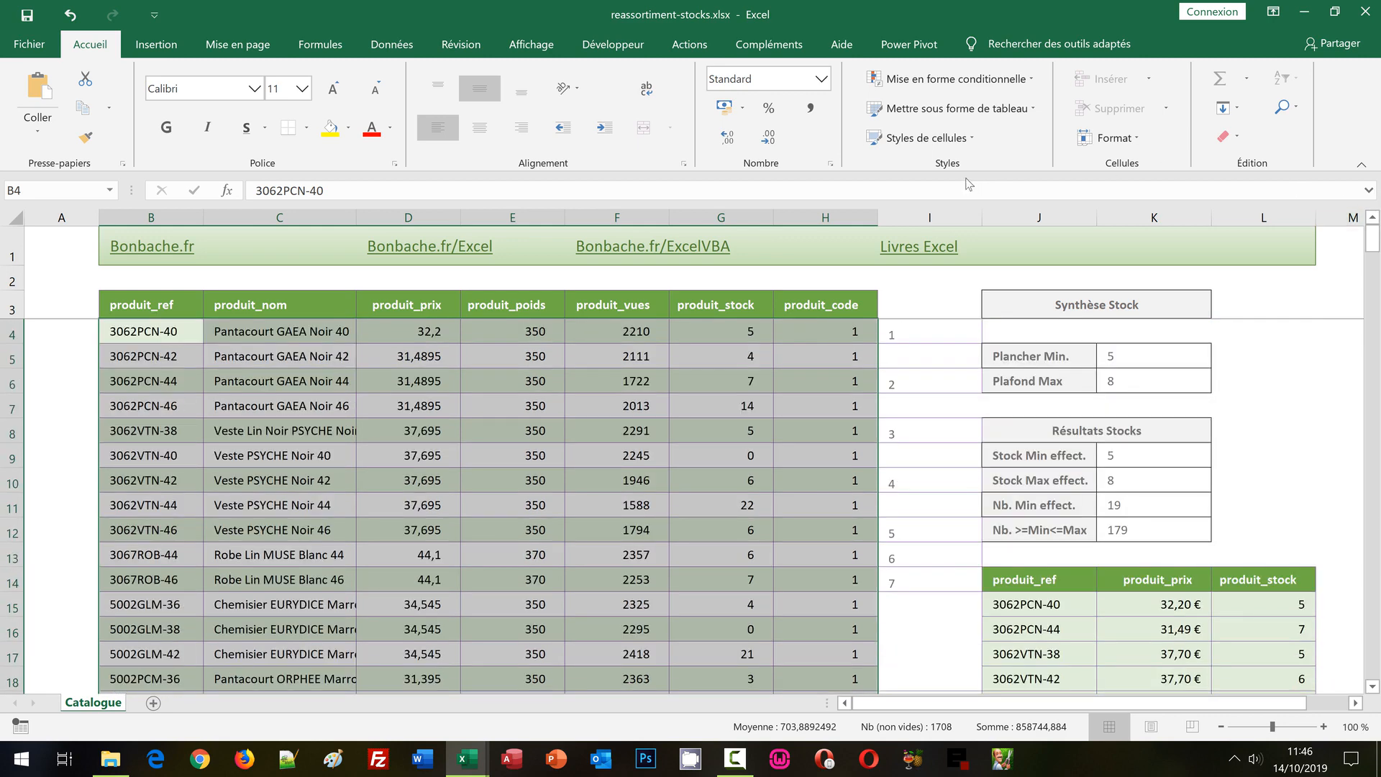
# Start a new conditional formatting rule for the selected catalogue that uses a formula to determine the cells to format.
pyautogui.click(912, 80)
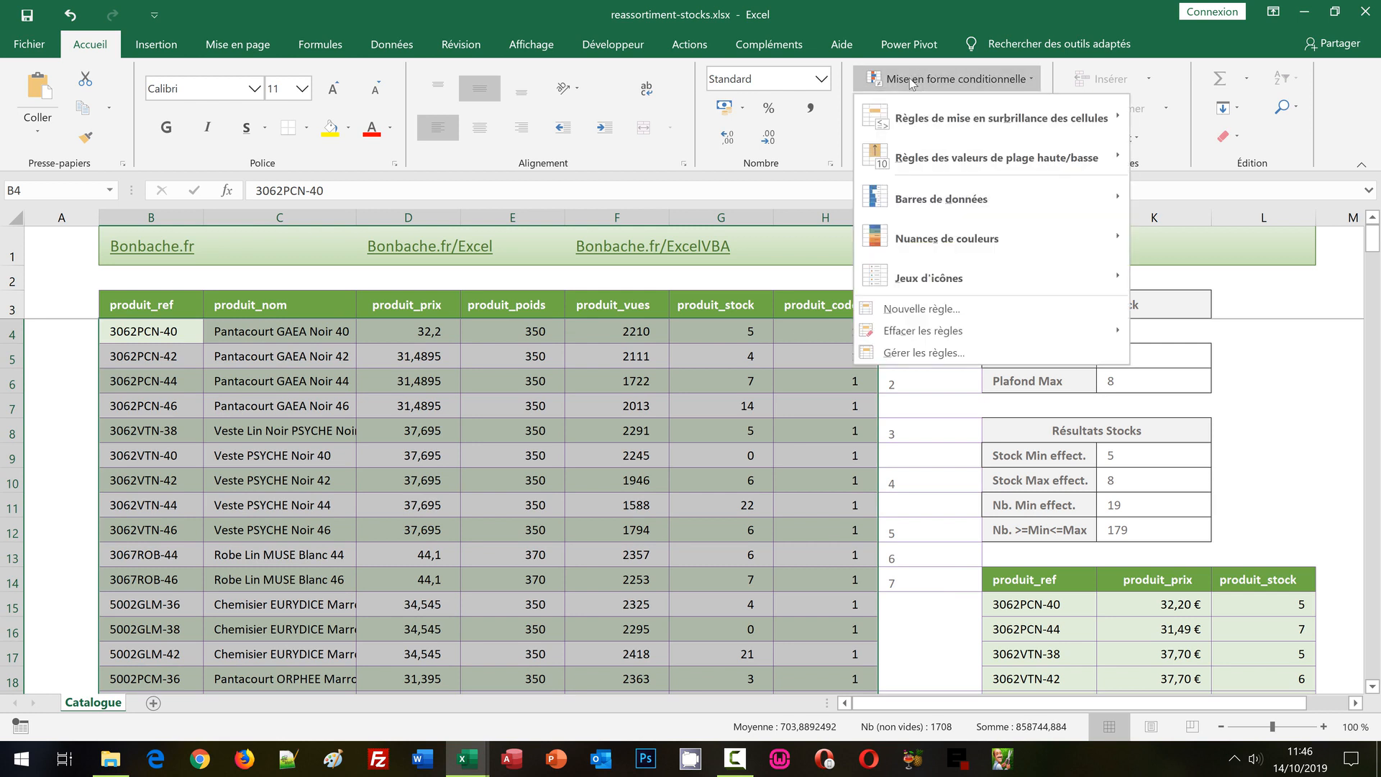
pyautogui.click(926, 309)
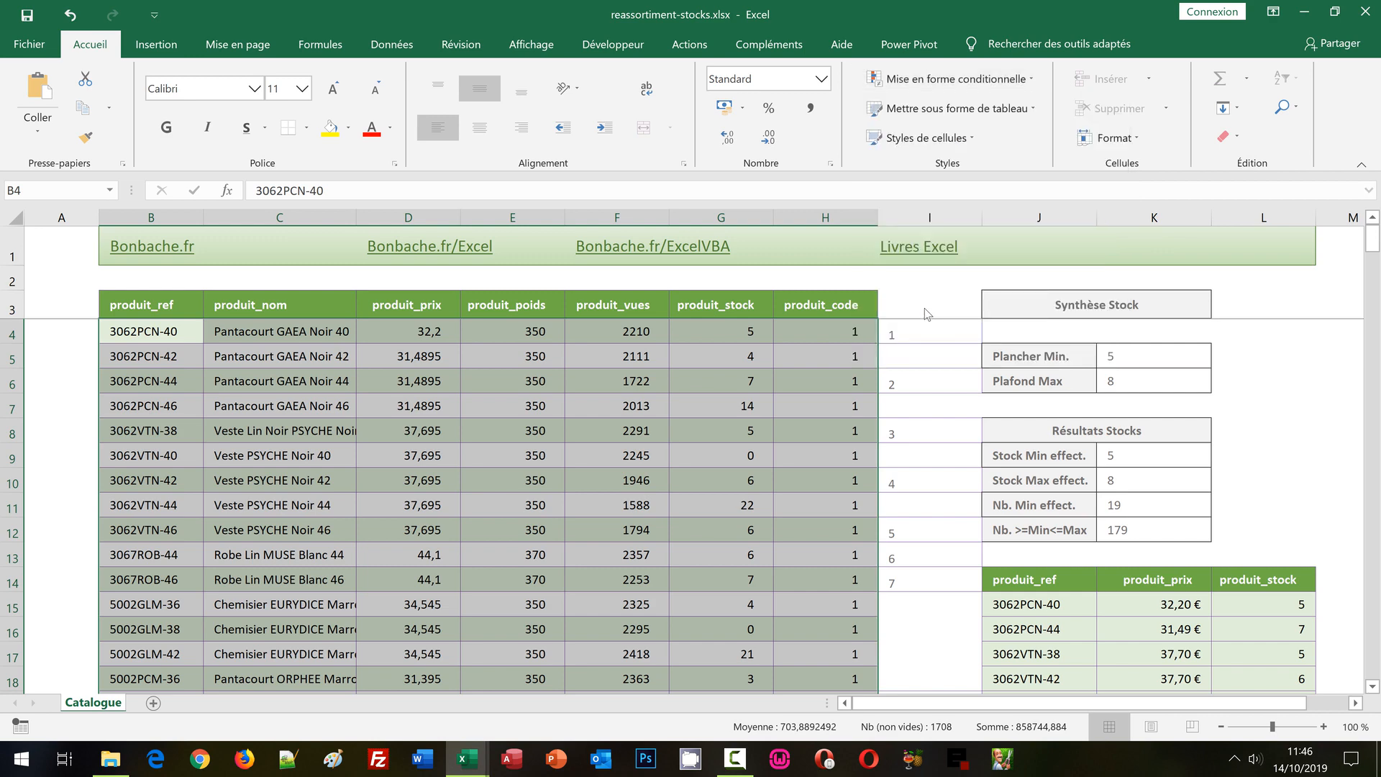
pyautogui.moveTo(674, 102); pyautogui.dragTo(560, 91)
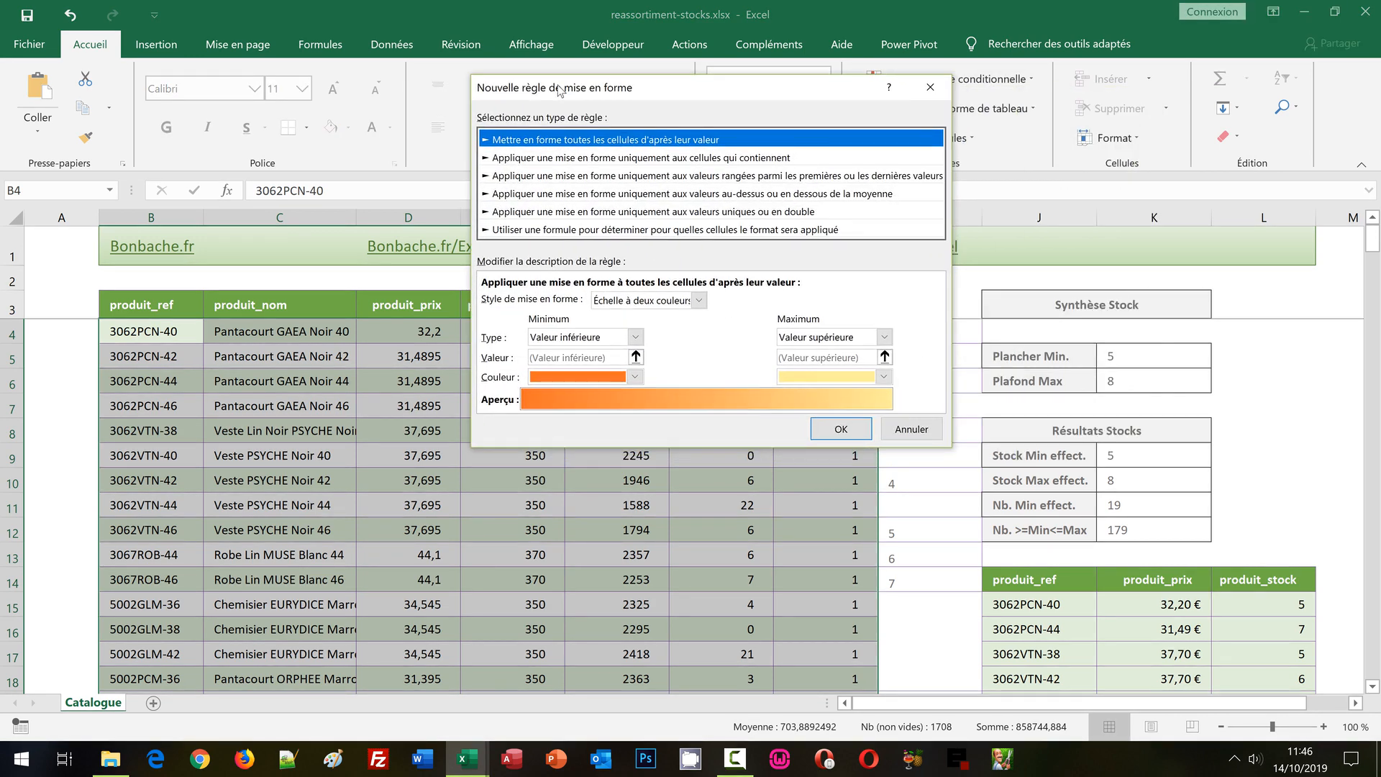
pyautogui.click(535, 230)
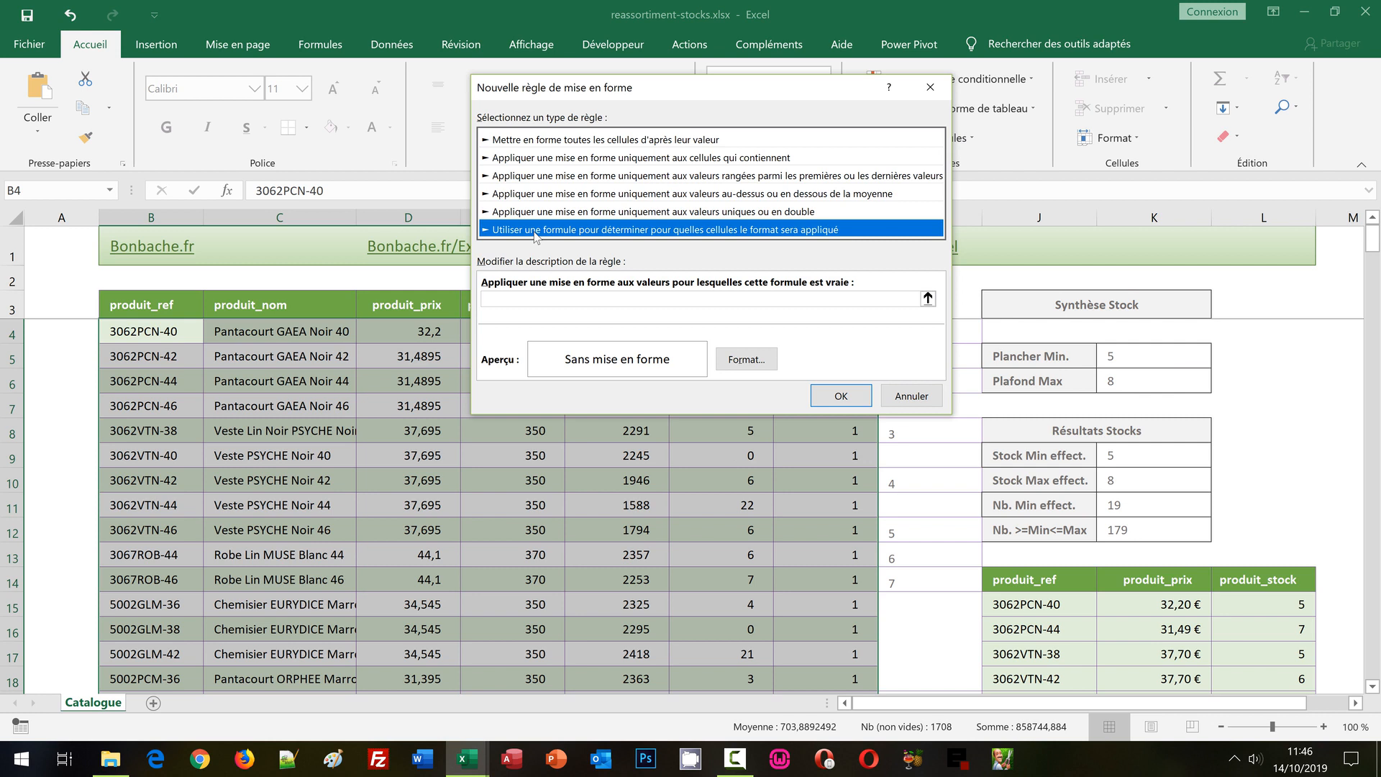
pyautogui.click(507, 298)
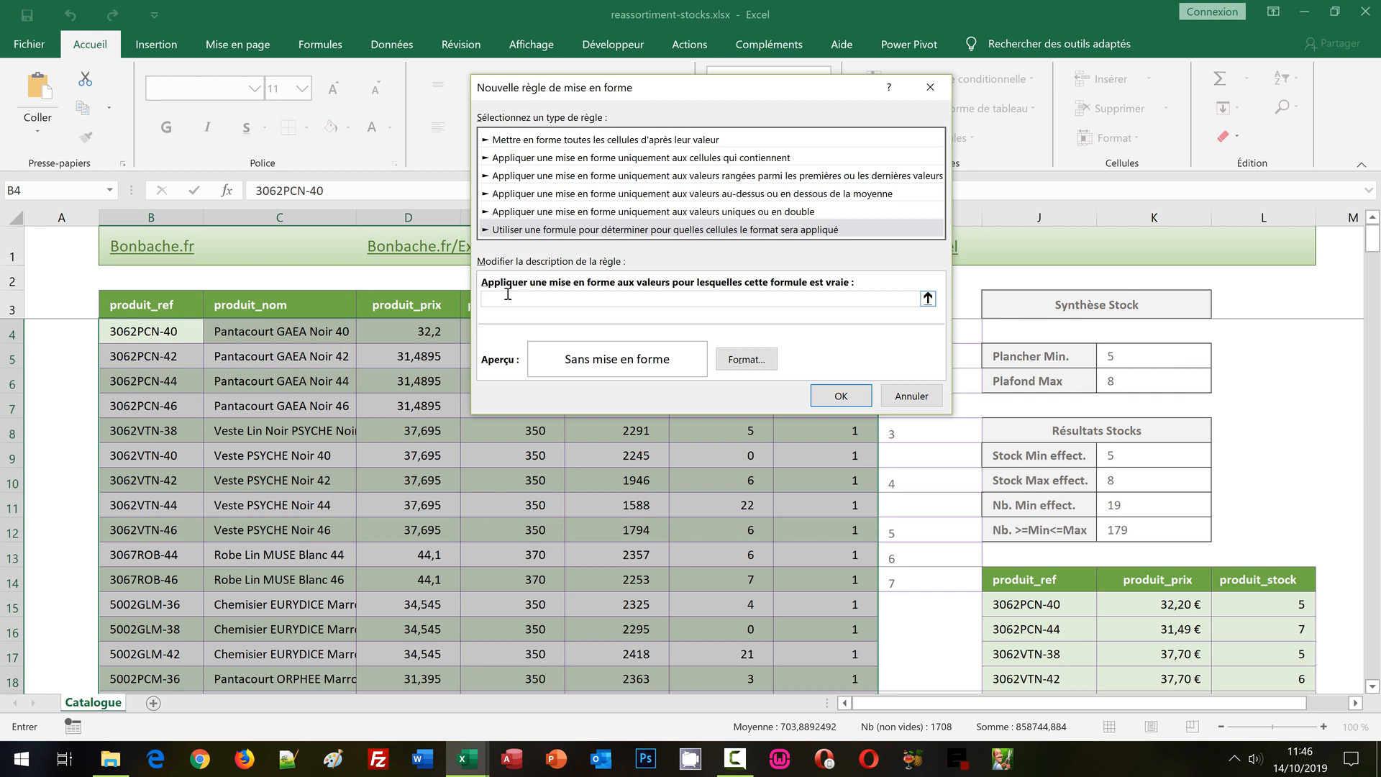
# Begin the rule formula with the ET function and the minimum criterion $G4>=$K$9, fixing only the column of the stock cell.
pyautogui.write('=ET(')
pyautogui.moveTo(656, 89); pyautogui.dragTo(973, 63)
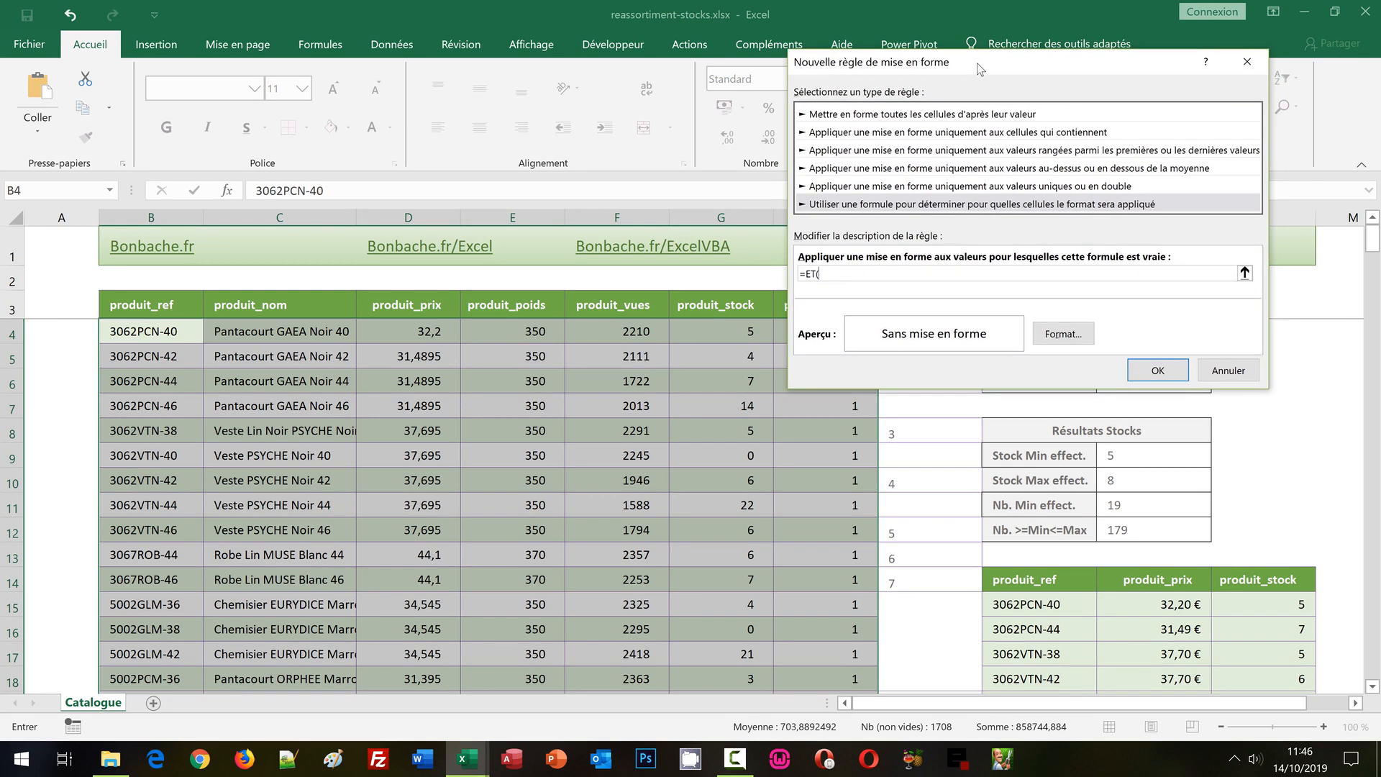
pyautogui.click(724, 333)
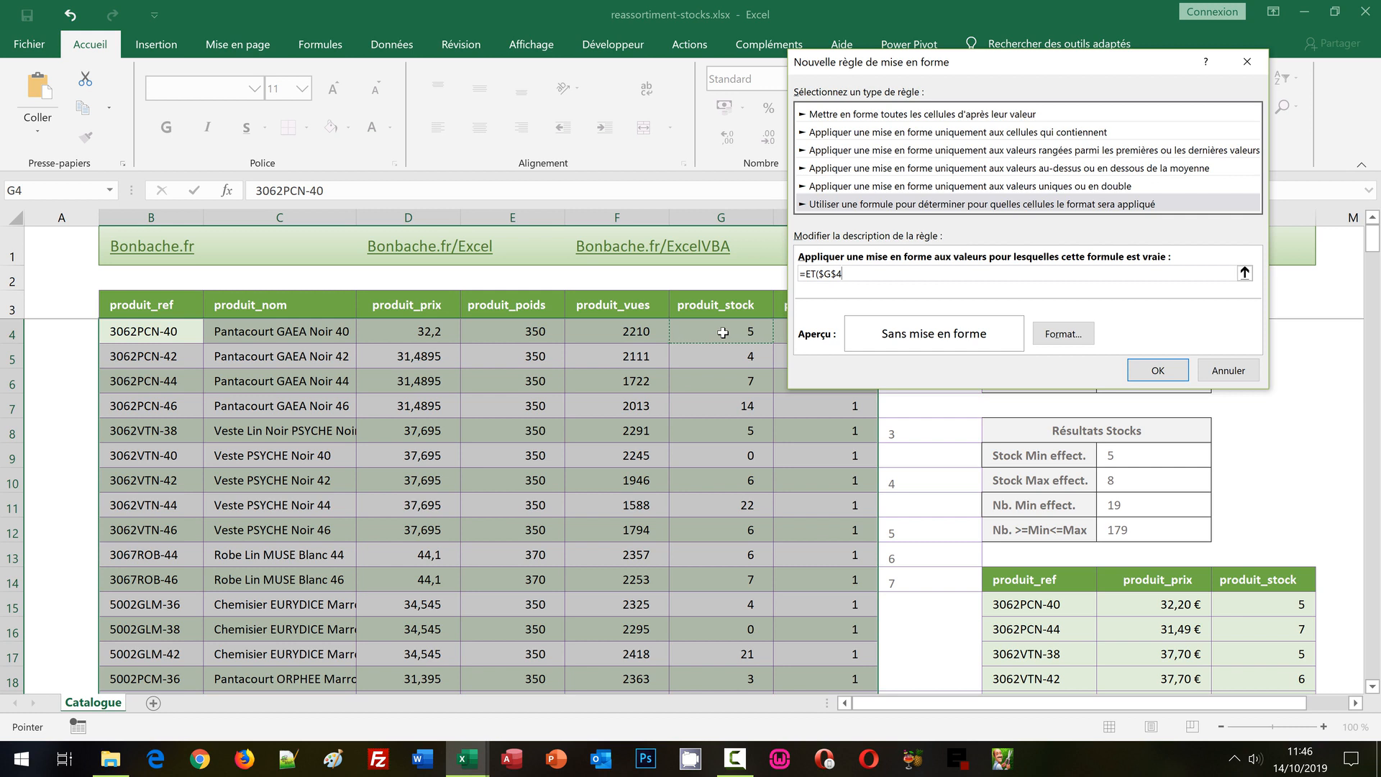
pyautogui.press('F4')
pyautogui.press('F4')
pyautogui.write('>=')
pyautogui.click(1126, 456)
pyautogui.write(';')
# Add the maximum criterion $G4<=$K$10 as the second ET condition and close the rule formula.
pyautogui.click(704, 330)
pyautogui.press('F4')
pyautogui.press('F4')
pyautogui.write('<=')
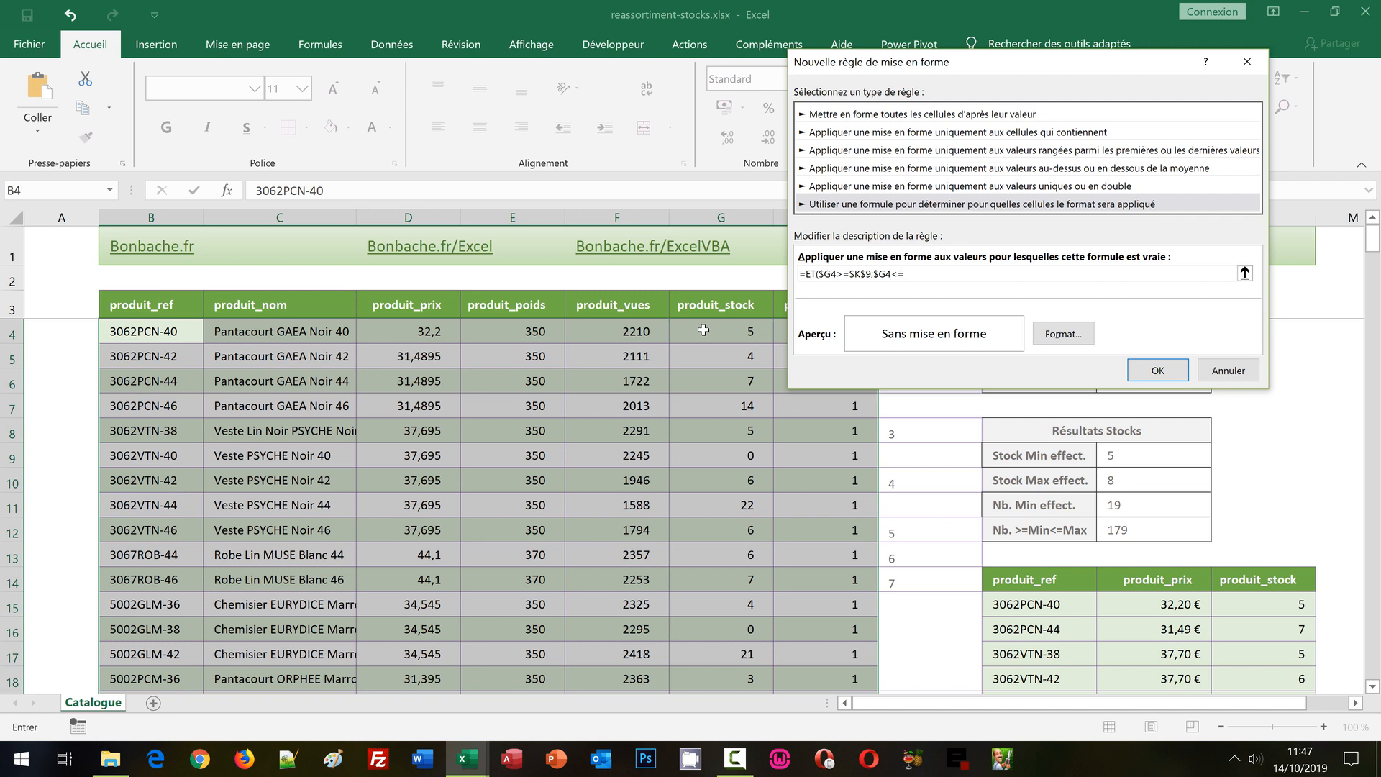
pyautogui.click(1112, 478)
pyautogui.write(')')
# Give the rule's format a pale blue background fill.
pyautogui.click(1059, 335)
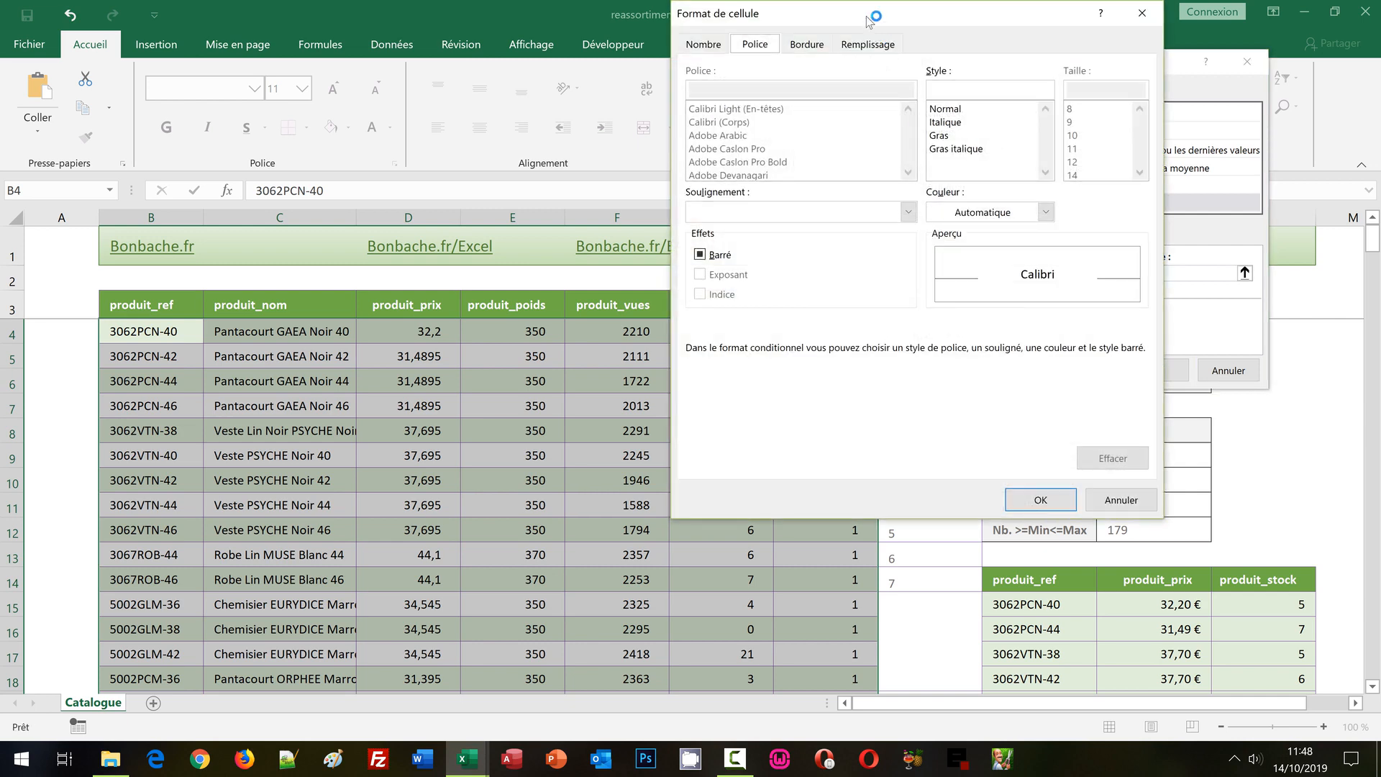
pyautogui.moveTo(867, 13); pyautogui.dragTo(739, 31)
pyautogui.click(742, 64)
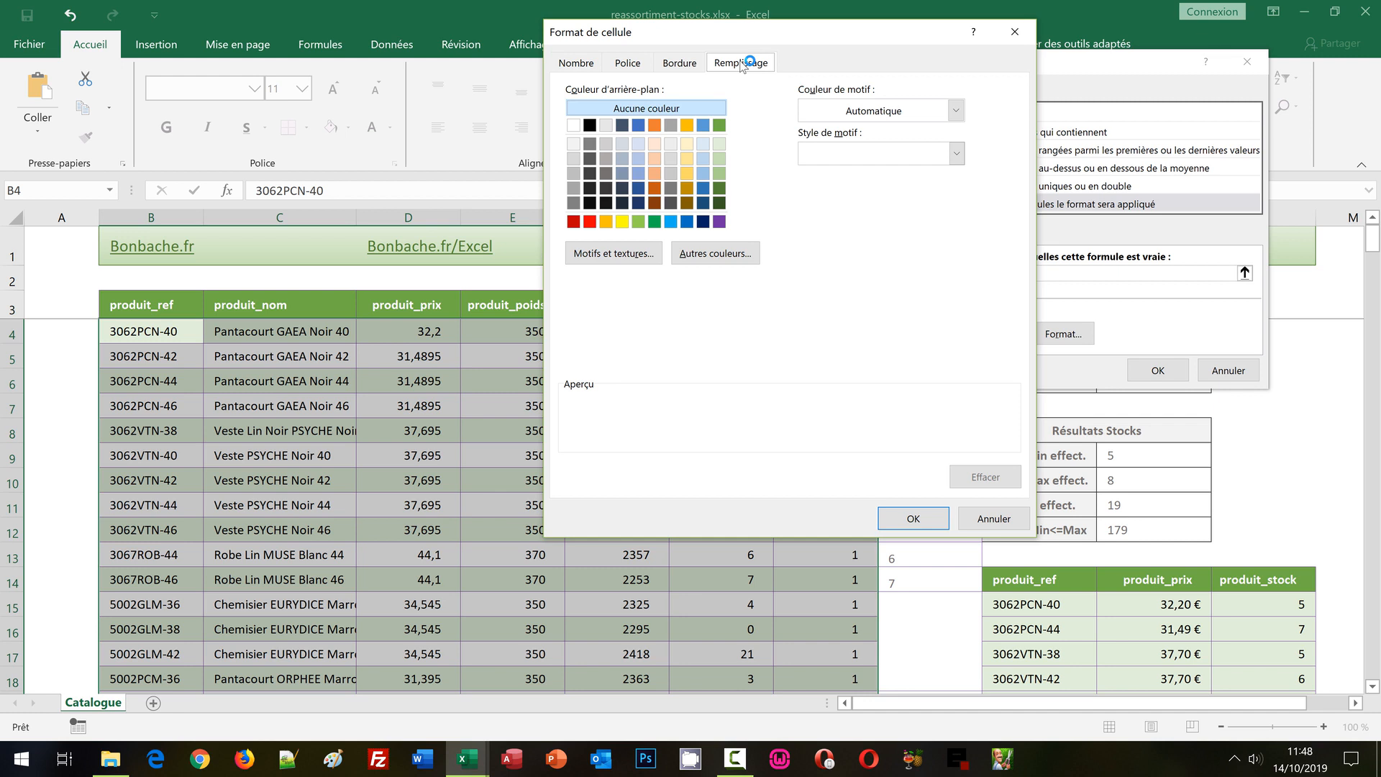
pyautogui.click(704, 144)
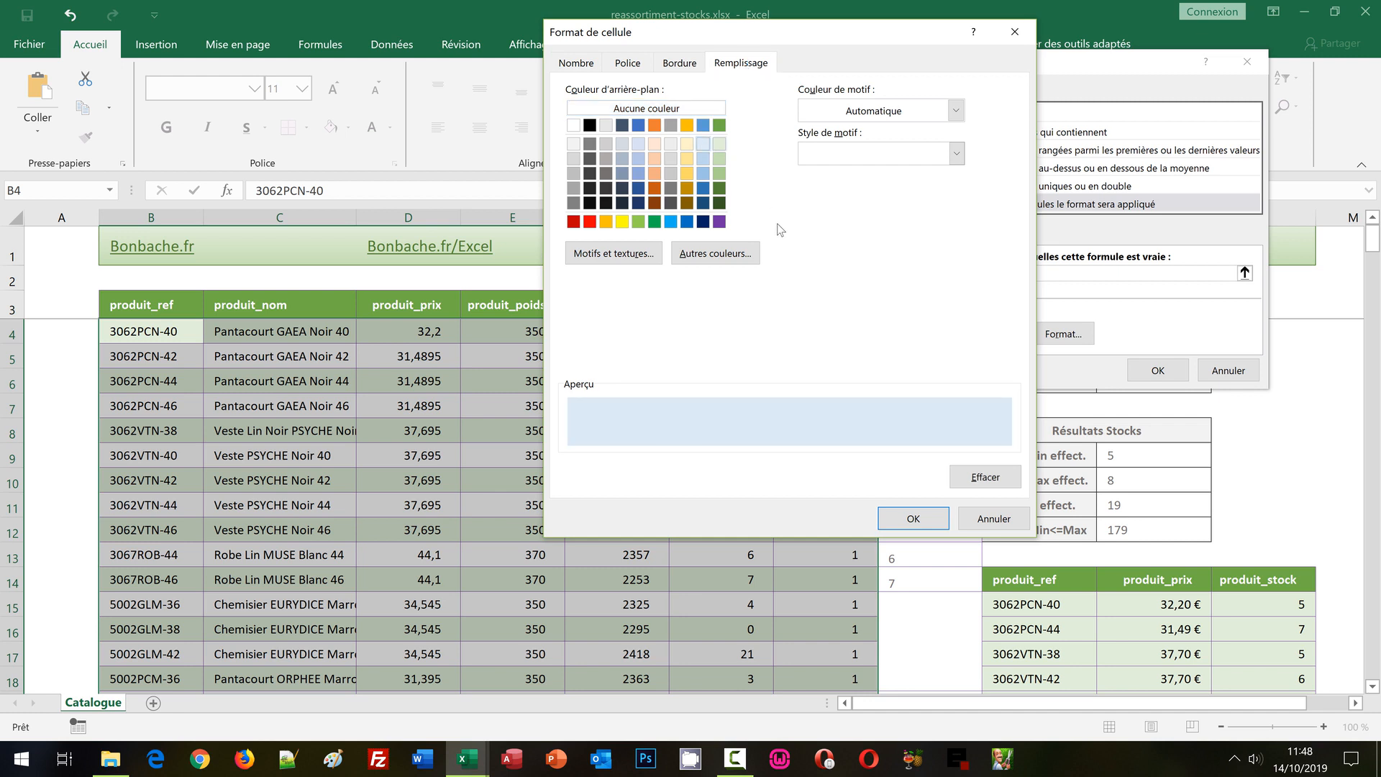
# Set the rule's font colour to the standard dark red and apply the conditional formatting rule to the catalogue.
pyautogui.click(627, 63)
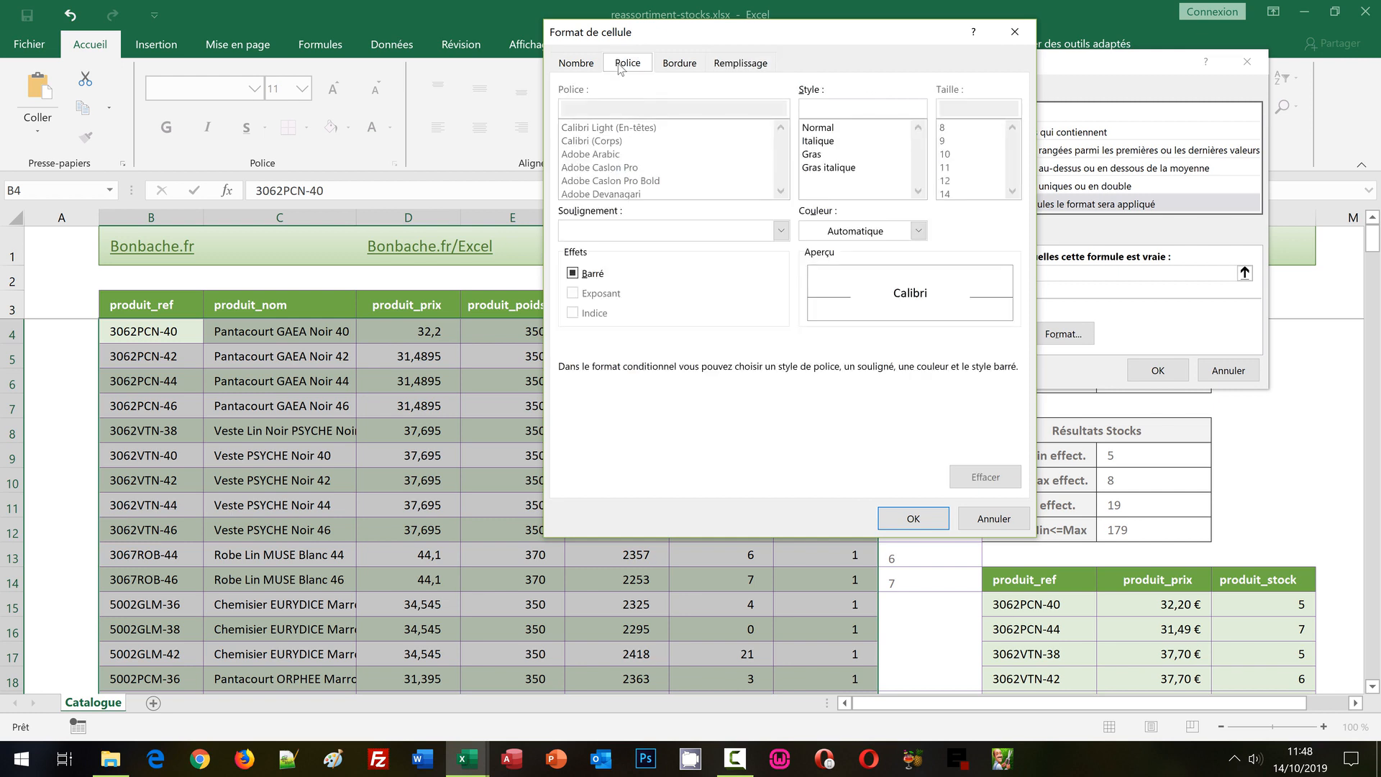
pyautogui.click(839, 231)
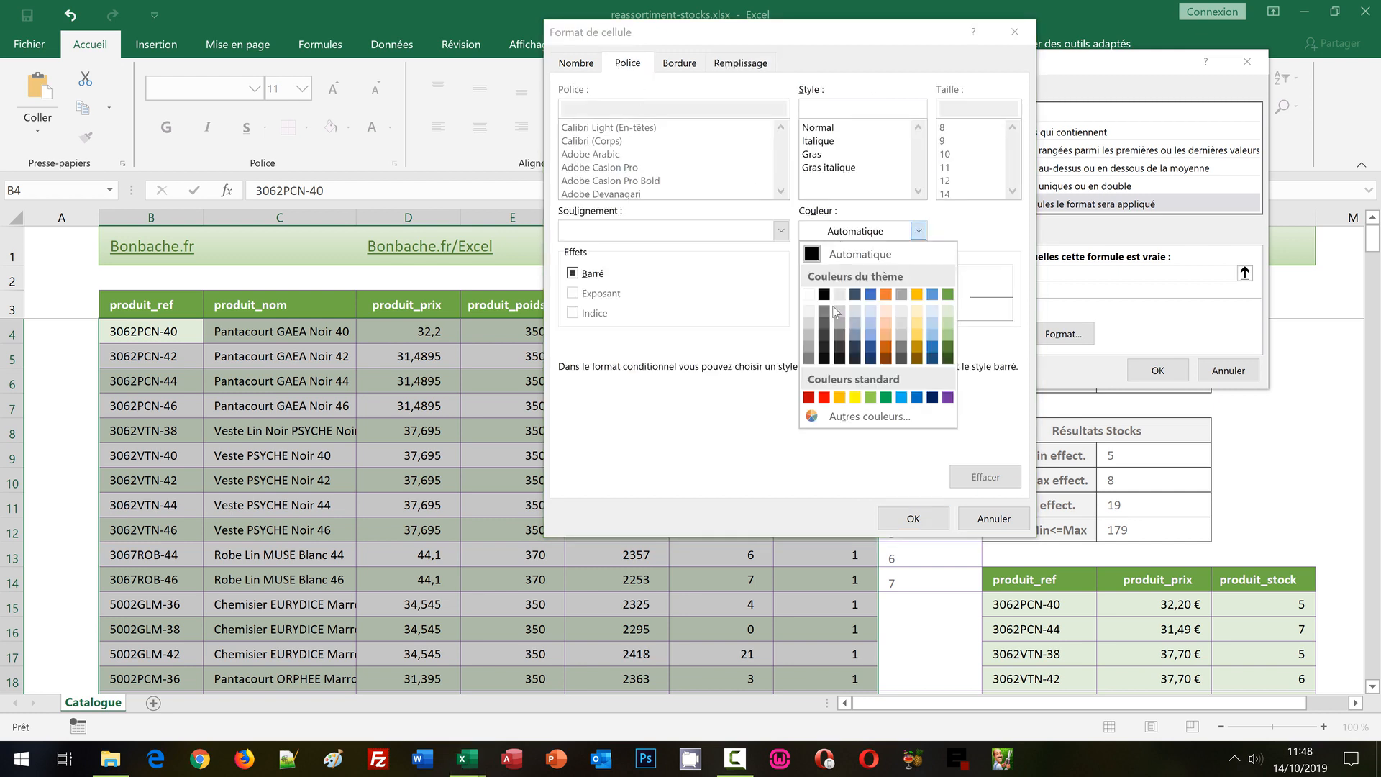
pyautogui.click(808, 397)
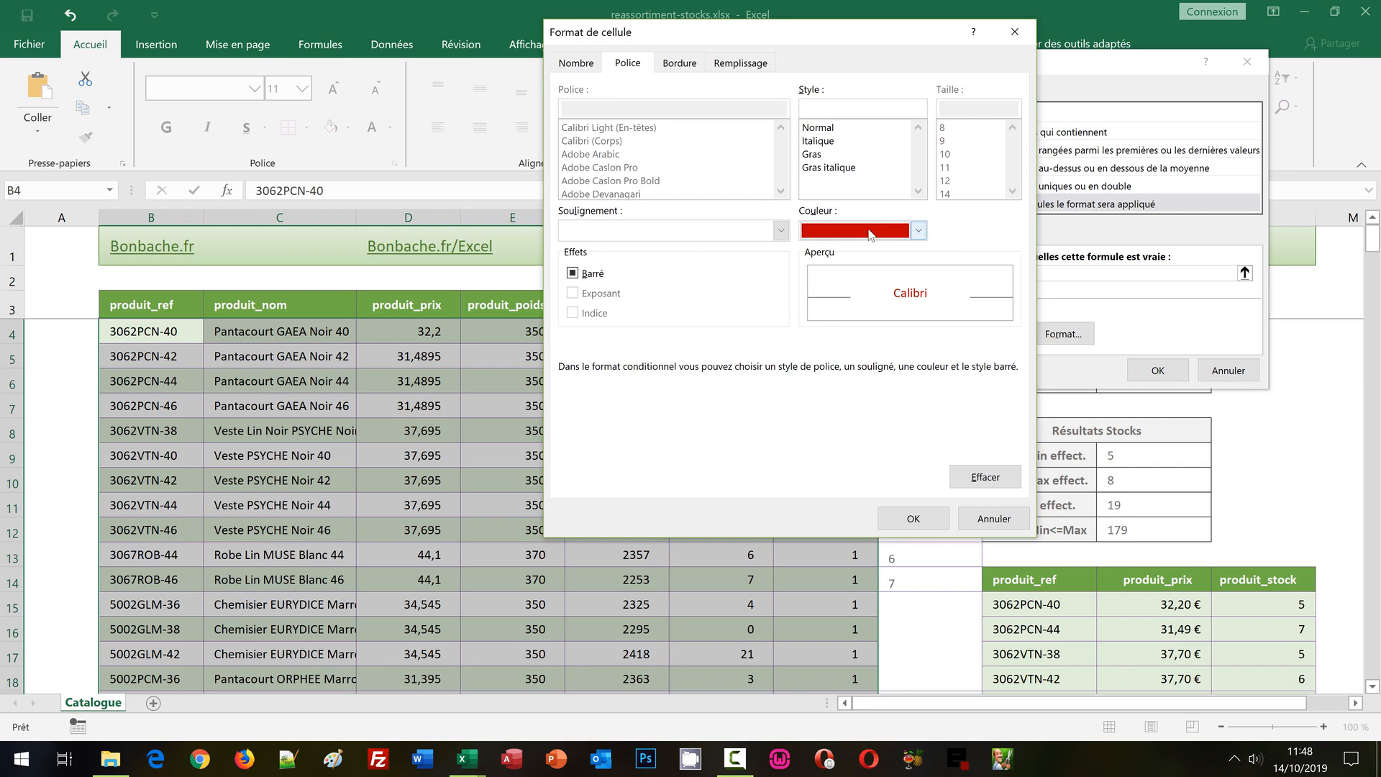
pyautogui.click(915, 519)
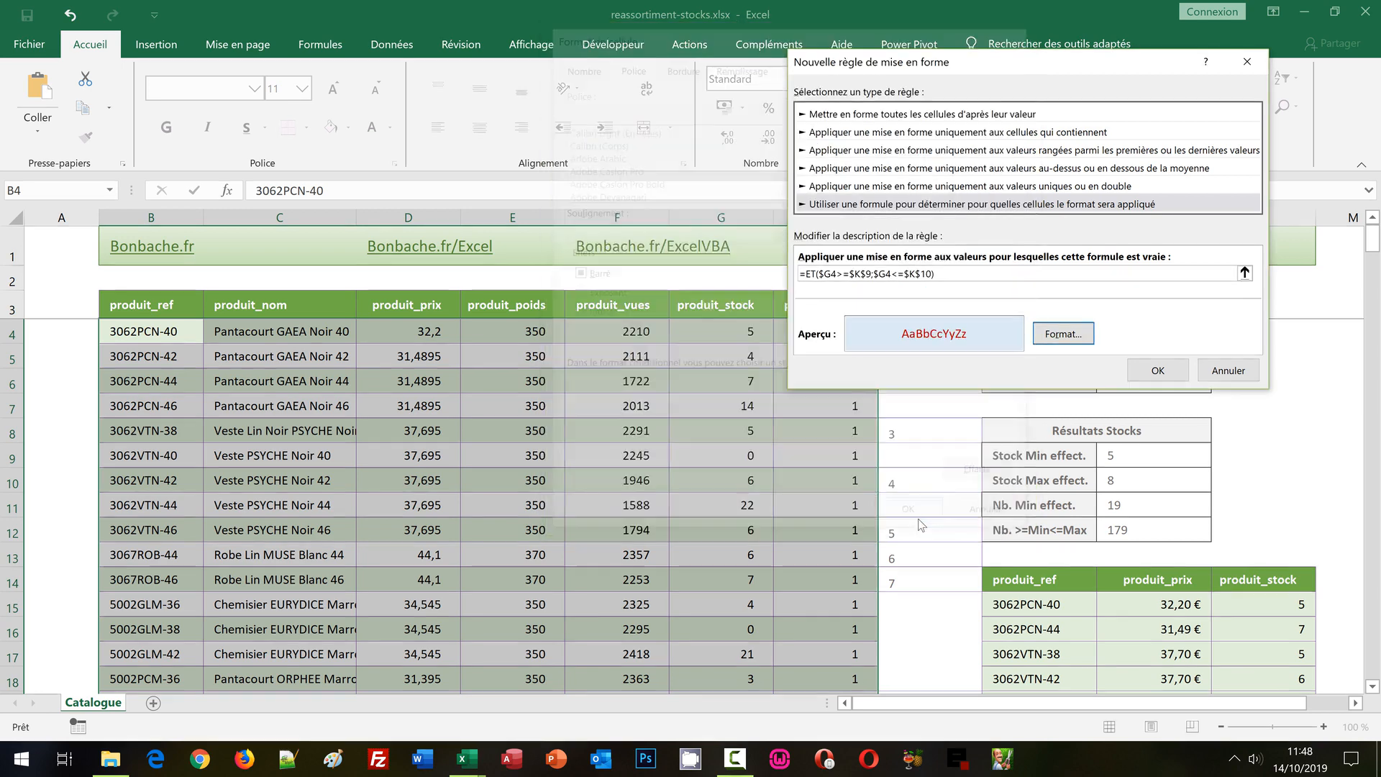
pyautogui.click(1148, 369)
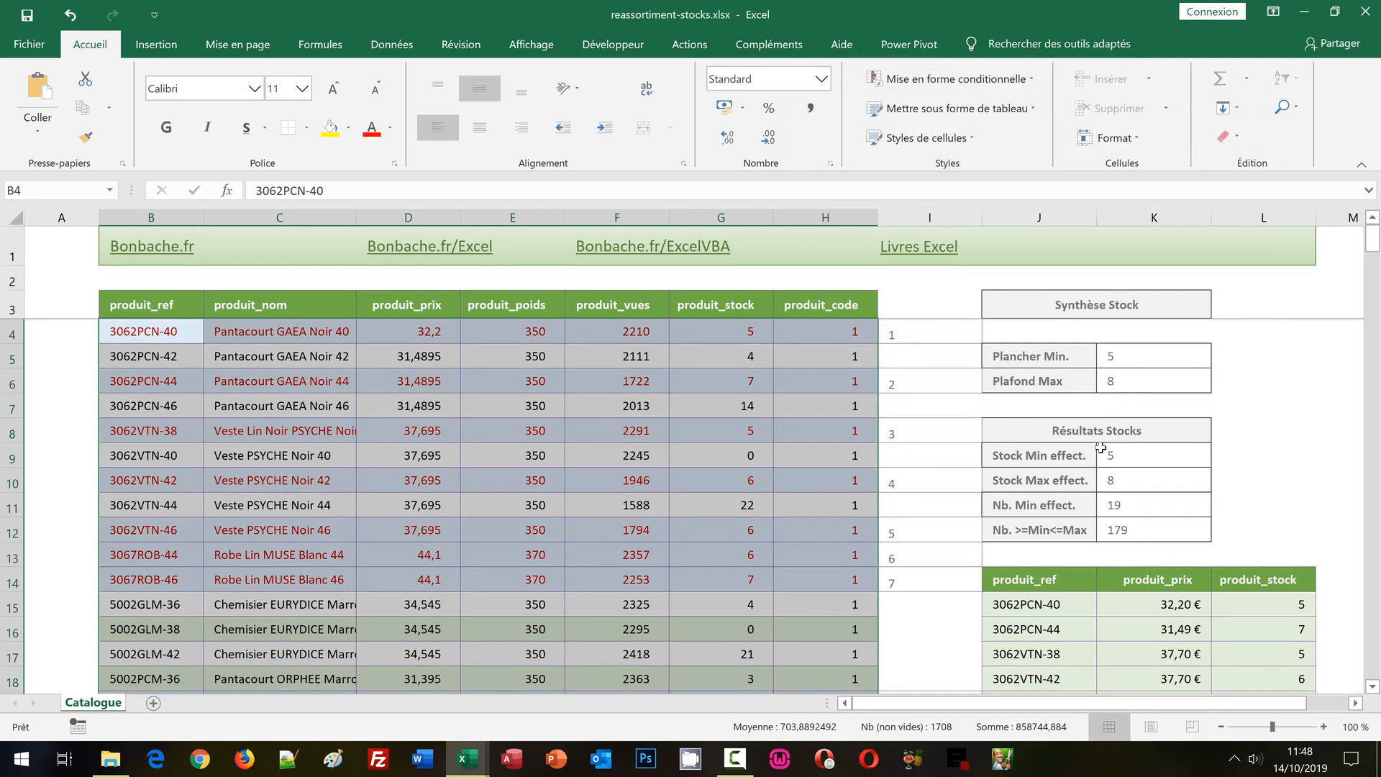
# Set the Plancher Min. value in K5 to 7 and check the highlighted catalogue rows against the extraction.
pyautogui.click(1240, 447)
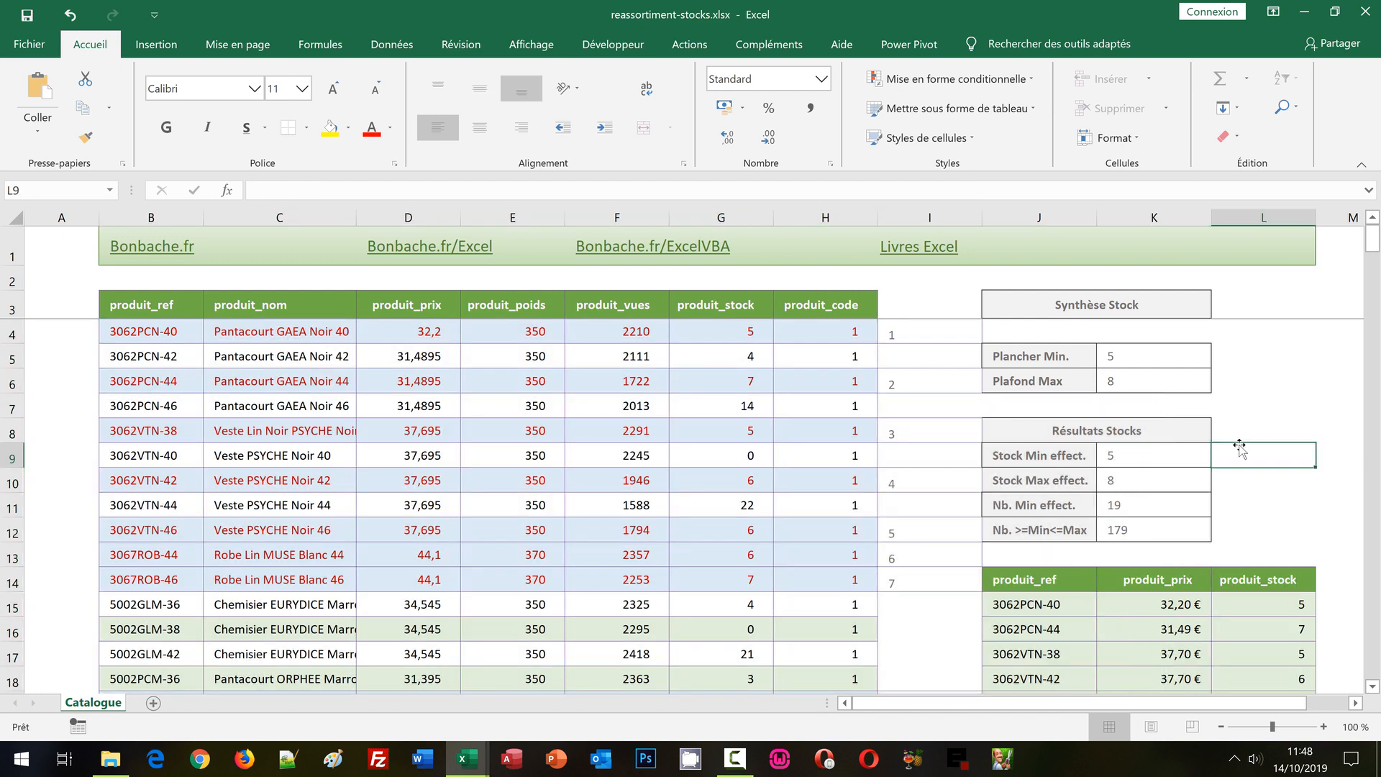
pyautogui.click(1119, 358)
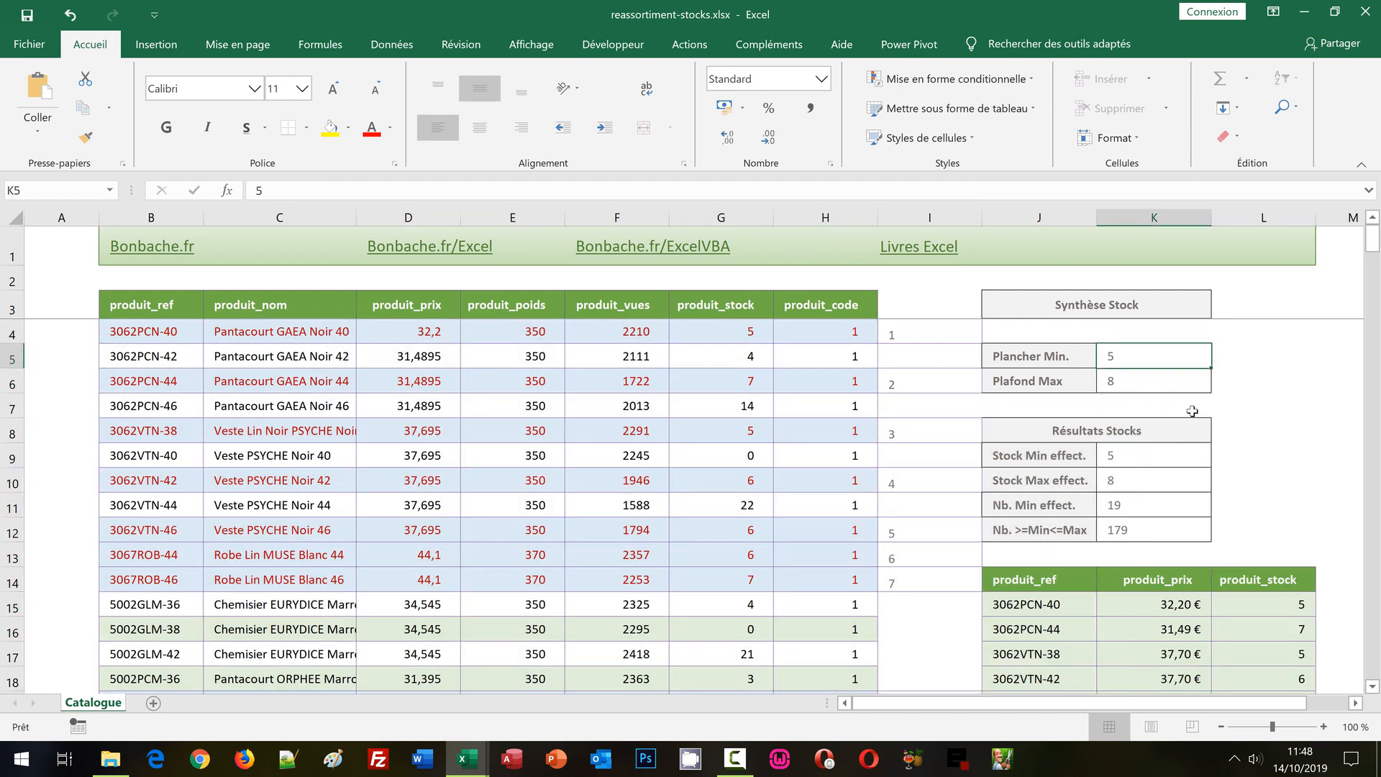
pyautogui.write('7')
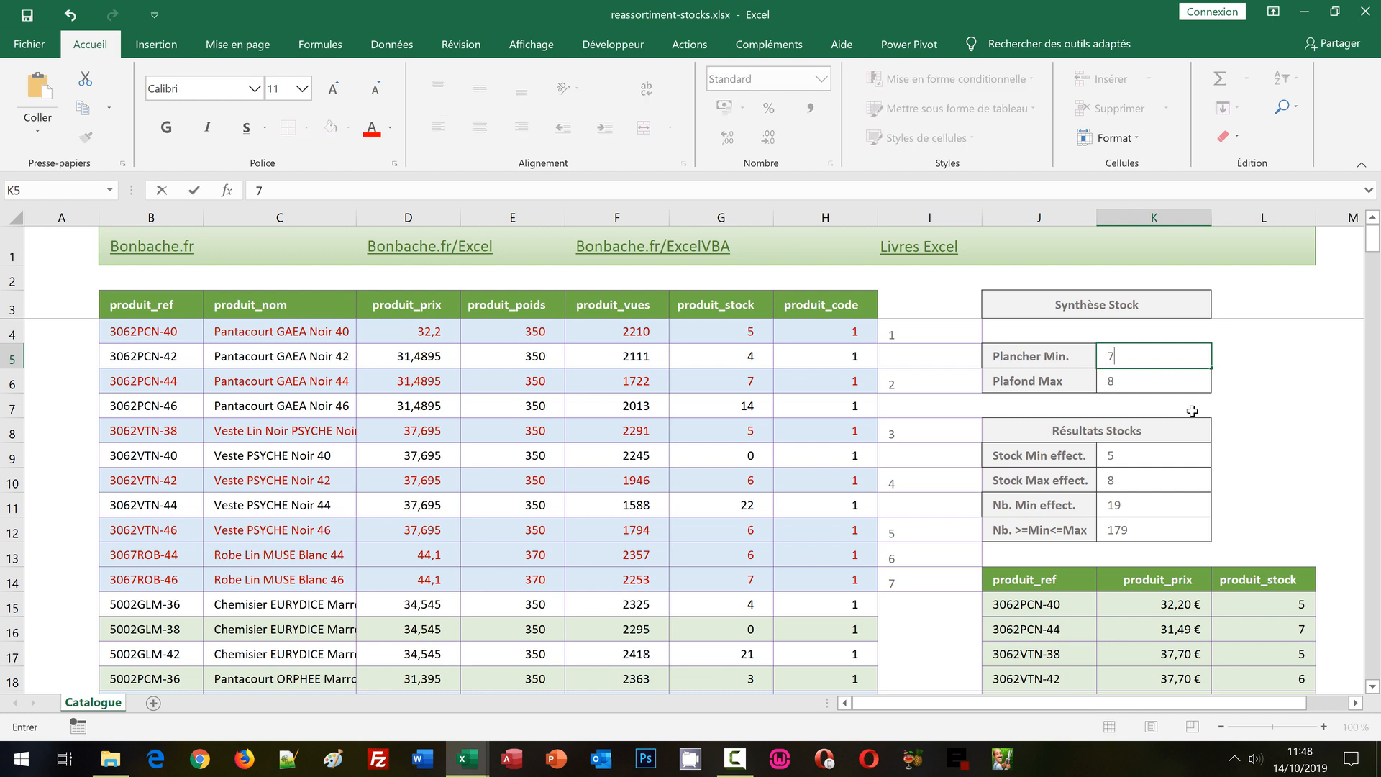
pyautogui.hotkey('ctrl', 'Return')
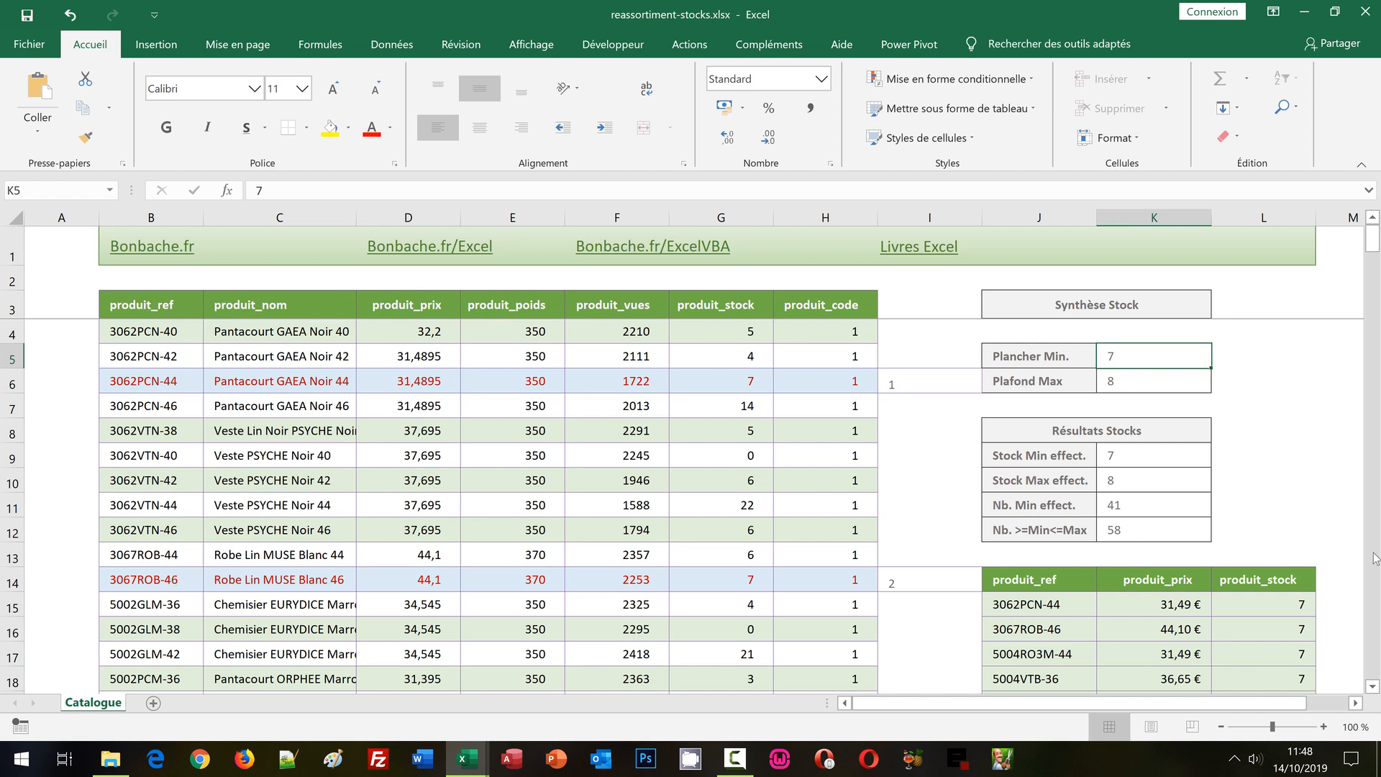
pyautogui.click(1375, 591)
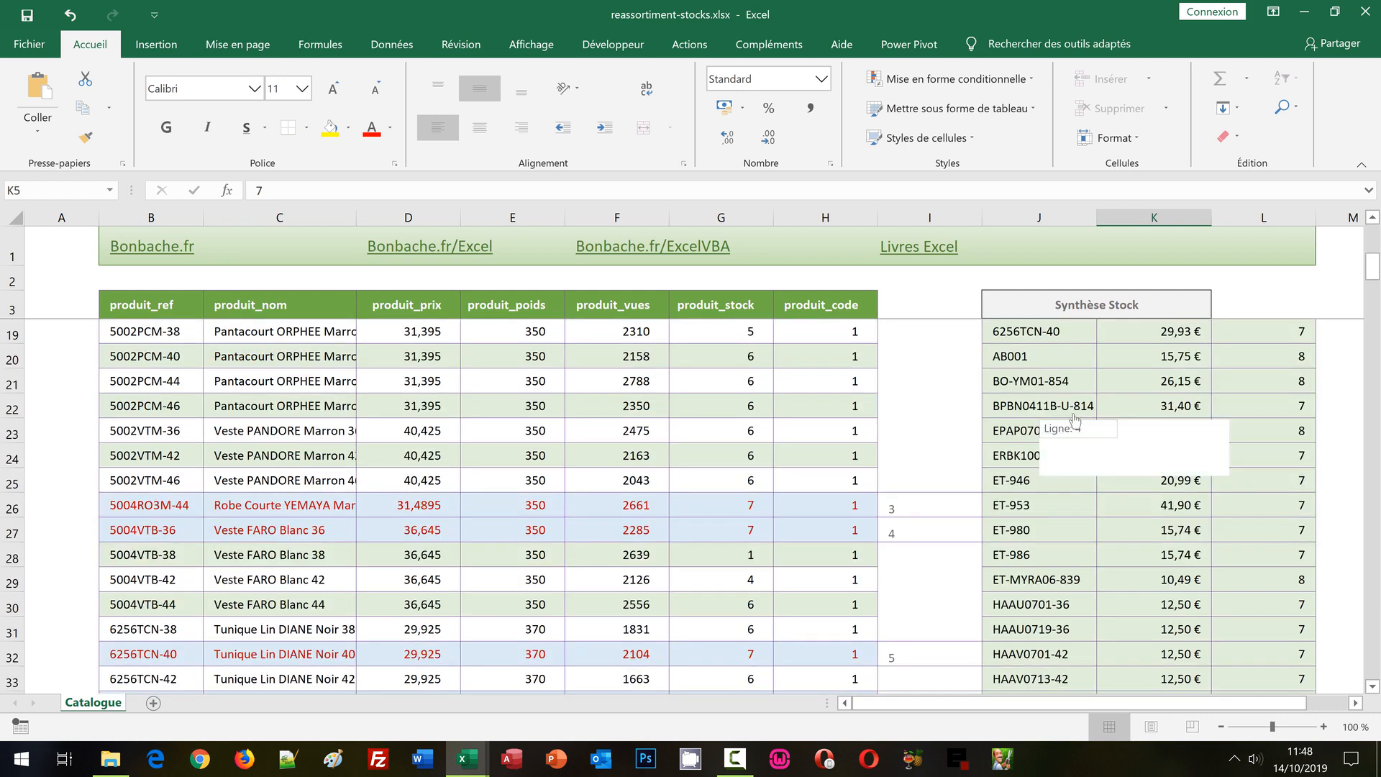
pyautogui.click(1373, 238)
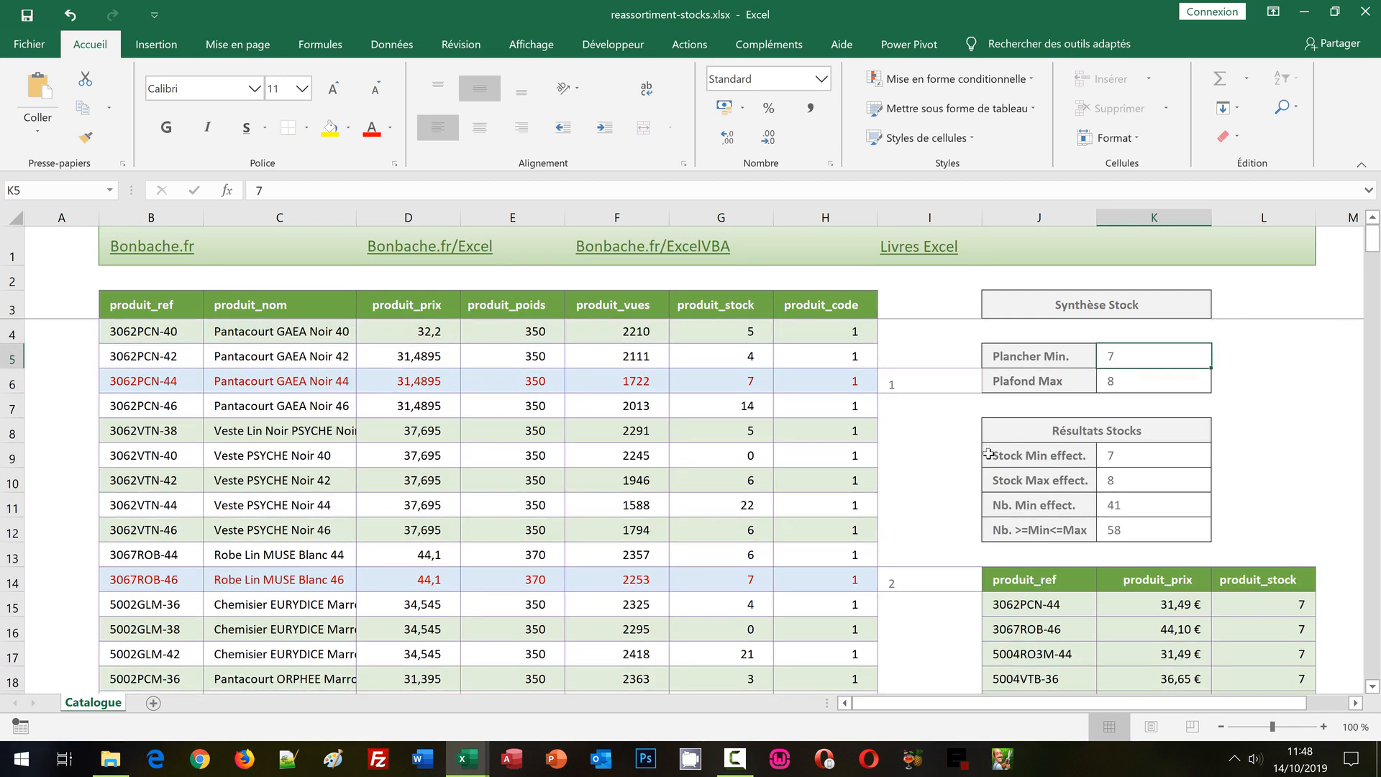